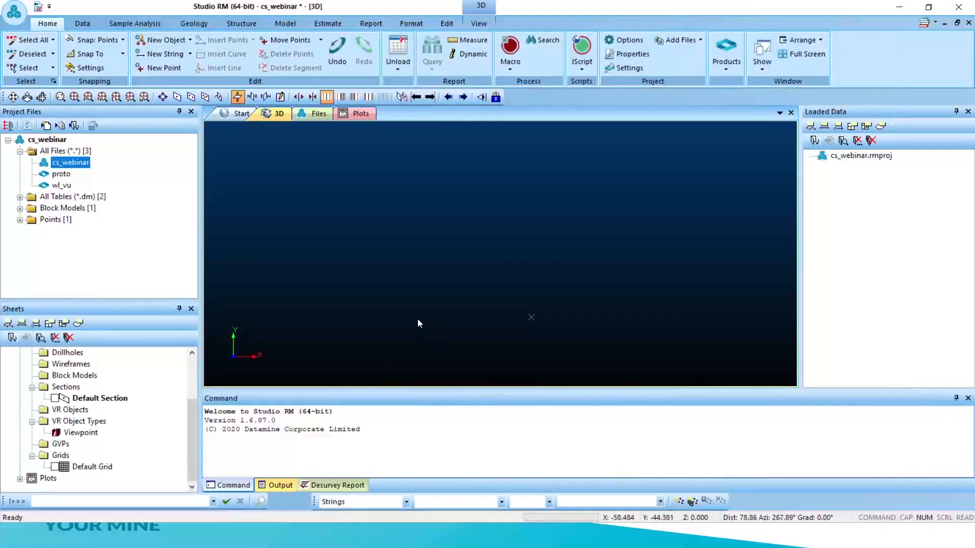
Load the wl_vu points file from the project into the 3D view
right_click(65, 186)
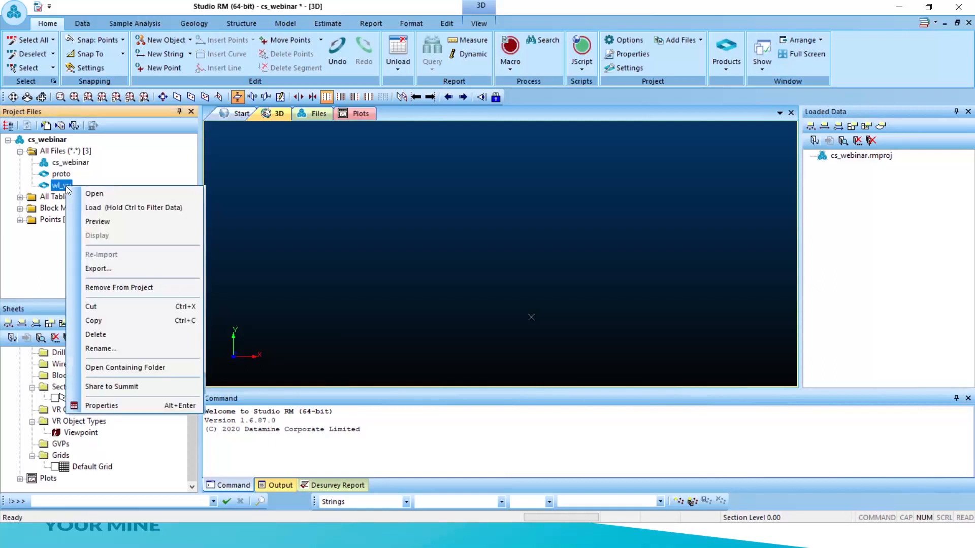
click(103, 206)
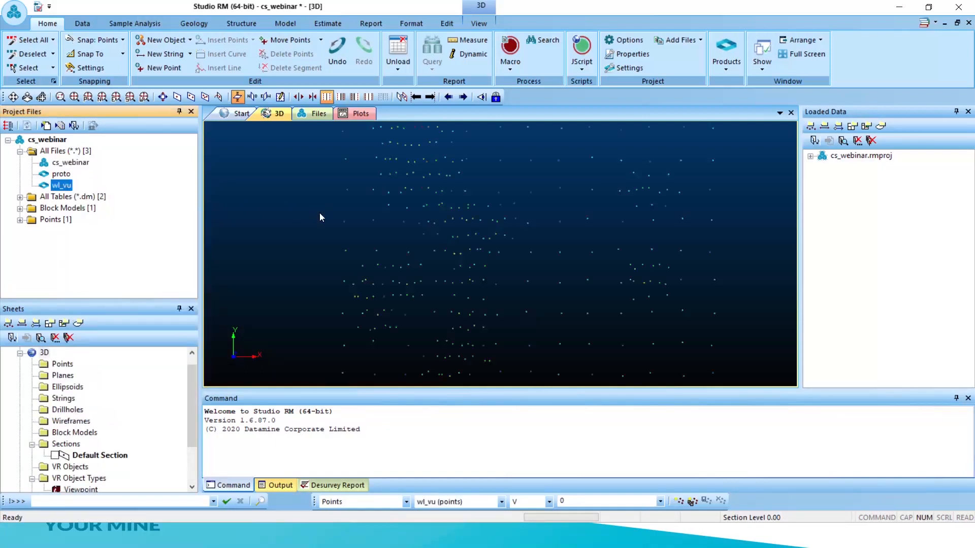
scroll(228, 224, down, 3)
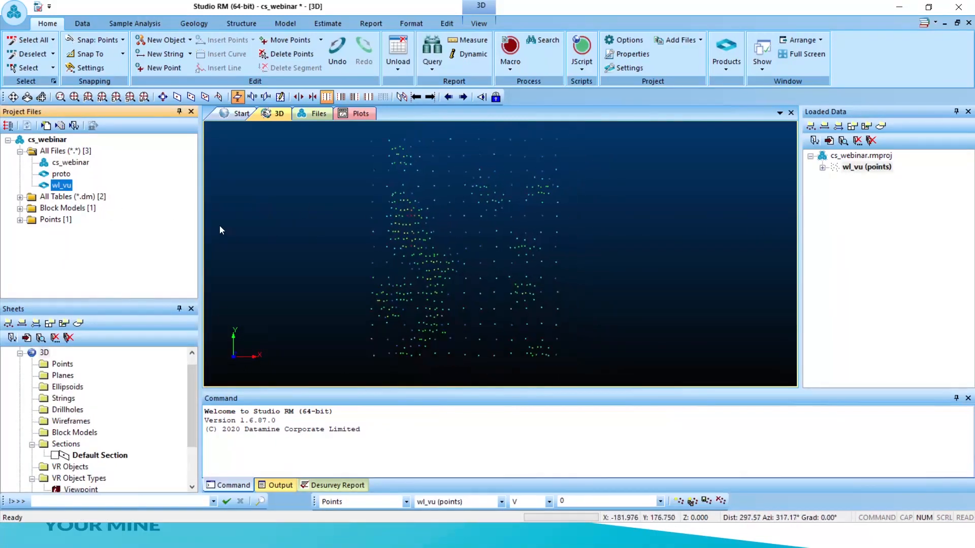
scroll(571, 235, up, 1)
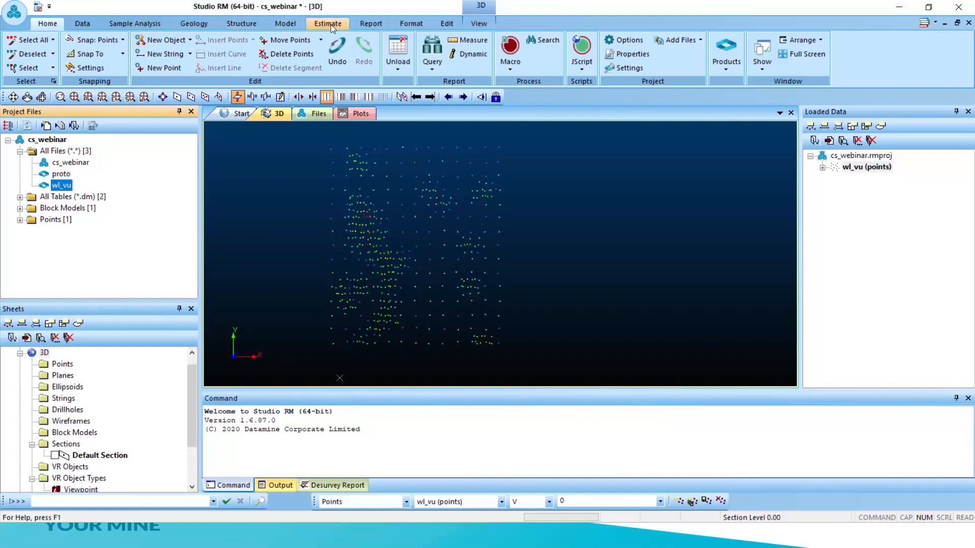
Start a new histogram chart from sample analysis and use the wl_vu table as its data file
click(135, 25)
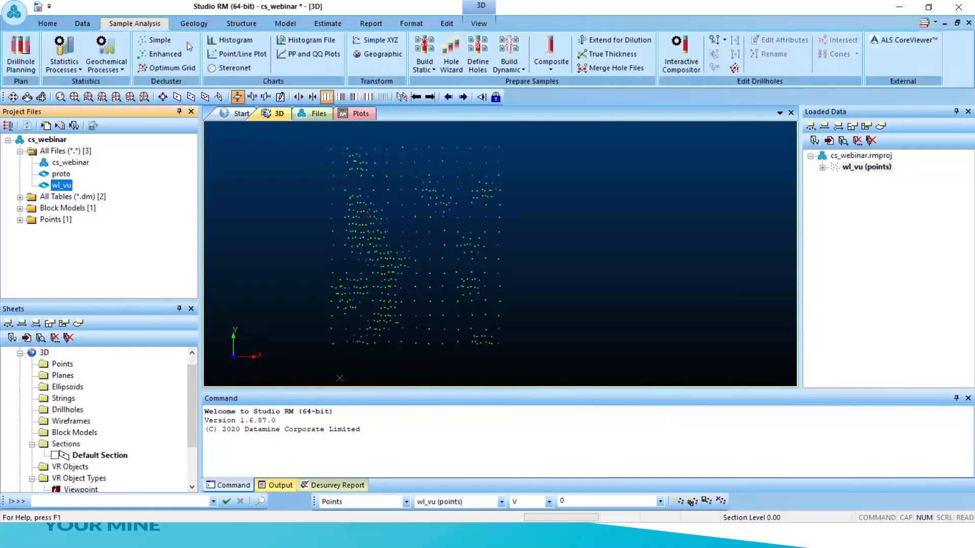
click(242, 42)
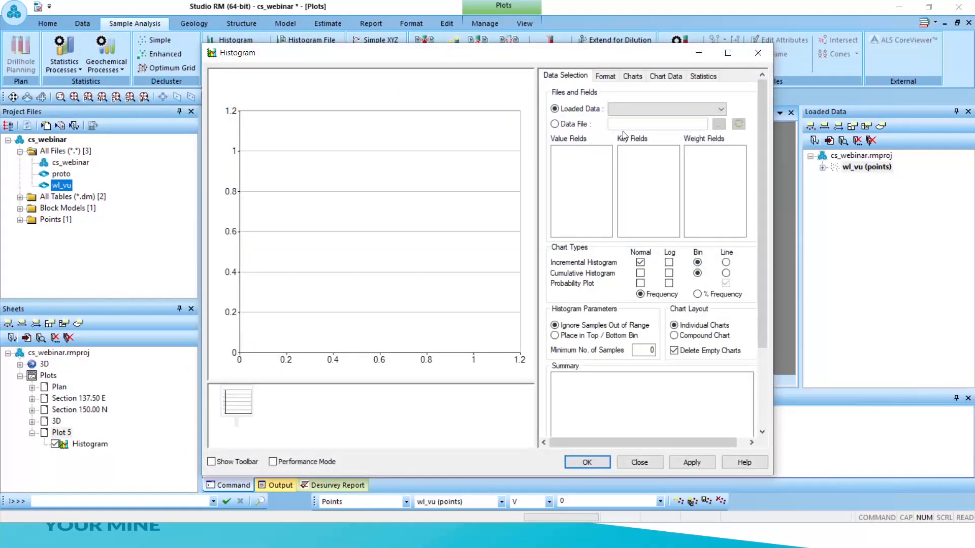
click(554, 124)
click(719, 124)
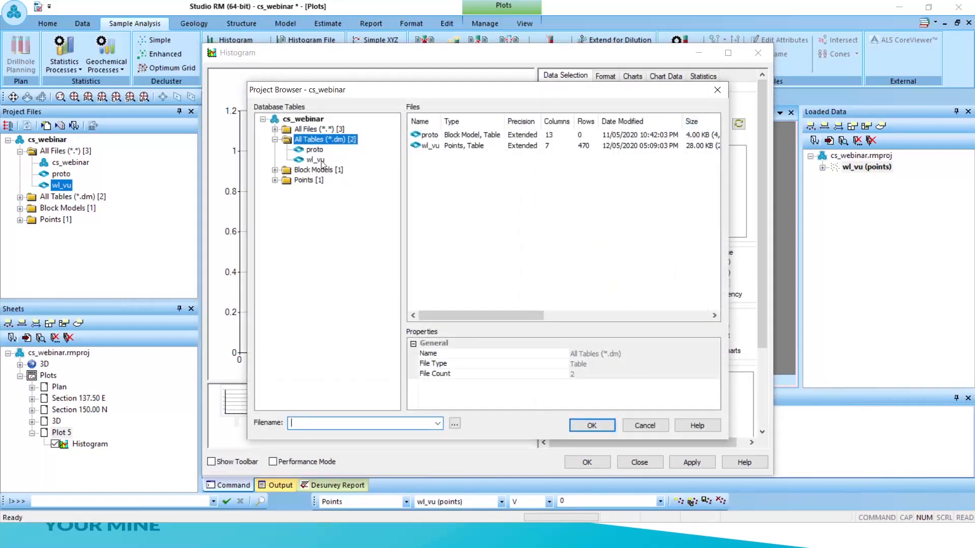
click(315, 160)
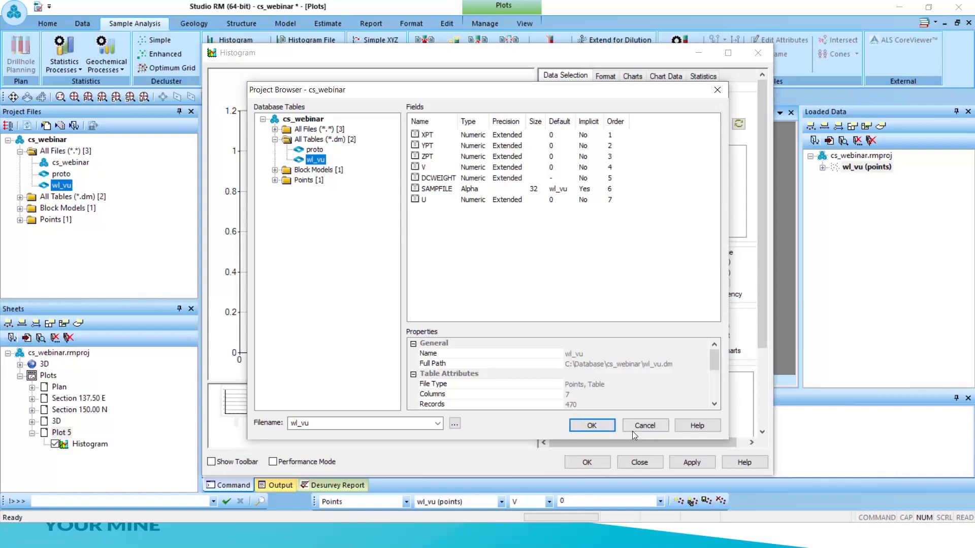
click(592, 425)
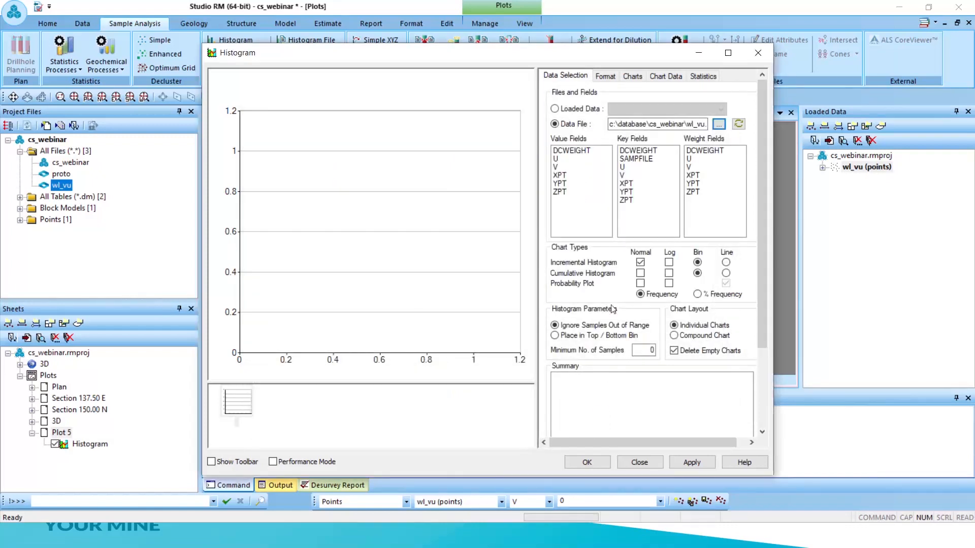
Choose V as the histogram's value field, set the cumulative histogram style to Line, and apply the settings
click(556, 159)
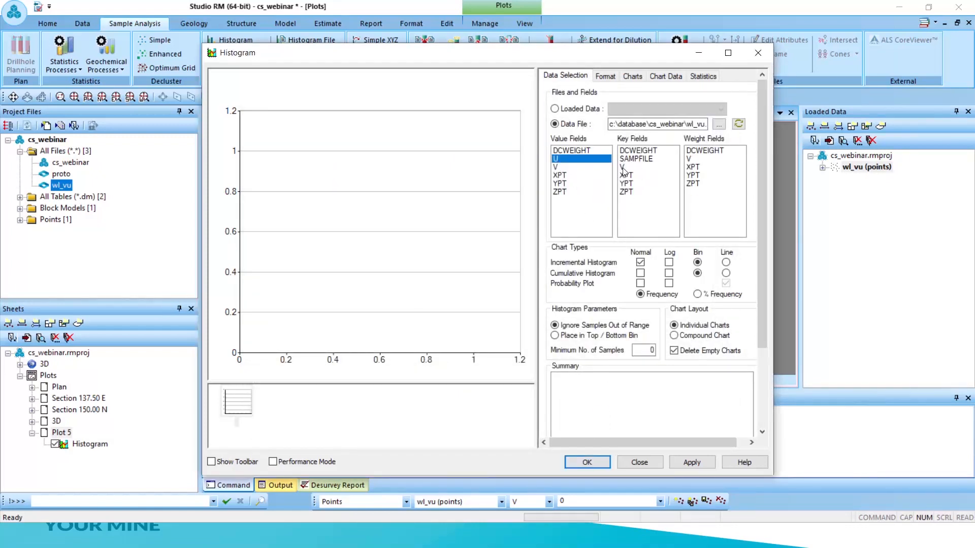
click(558, 167)
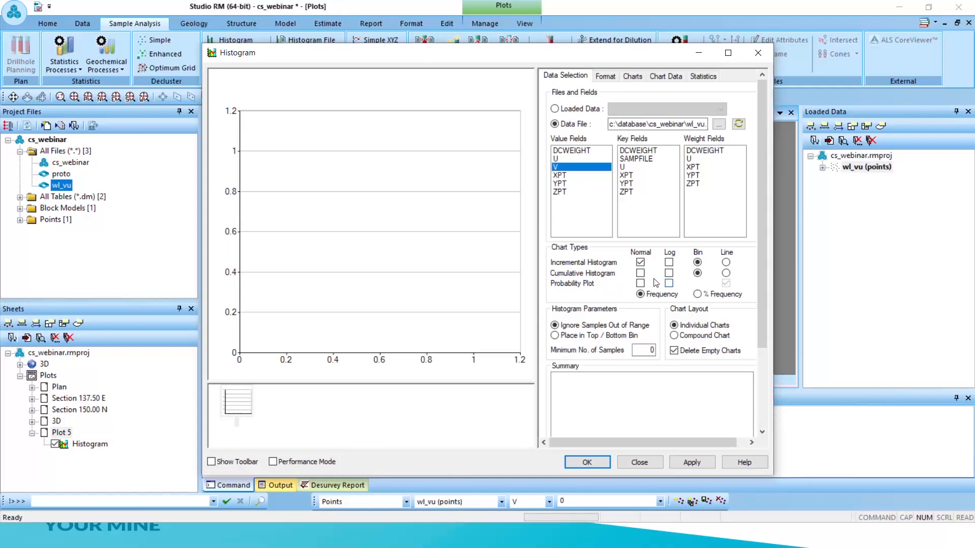
click(726, 274)
click(703, 77)
click(565, 76)
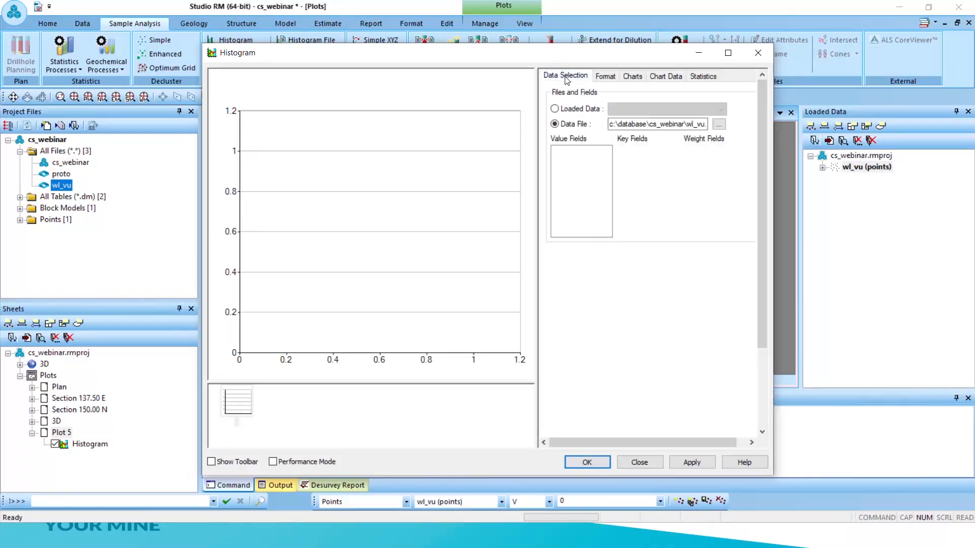
click(702, 456)
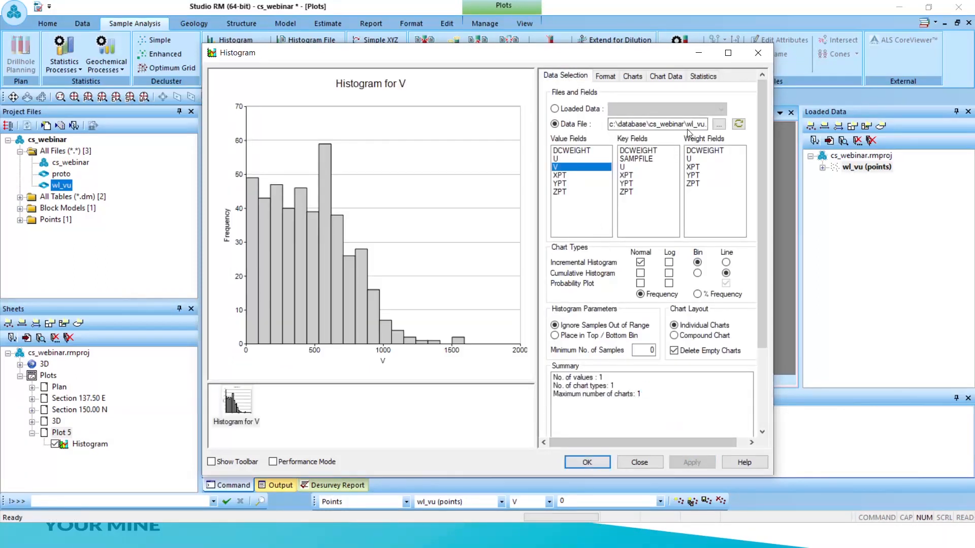
Show total samples, minimum, maximum, mean, variance and coefficient of variation on the histogram of V
click(703, 76)
click(560, 224)
click(559, 237)
click(560, 278)
click(560, 293)
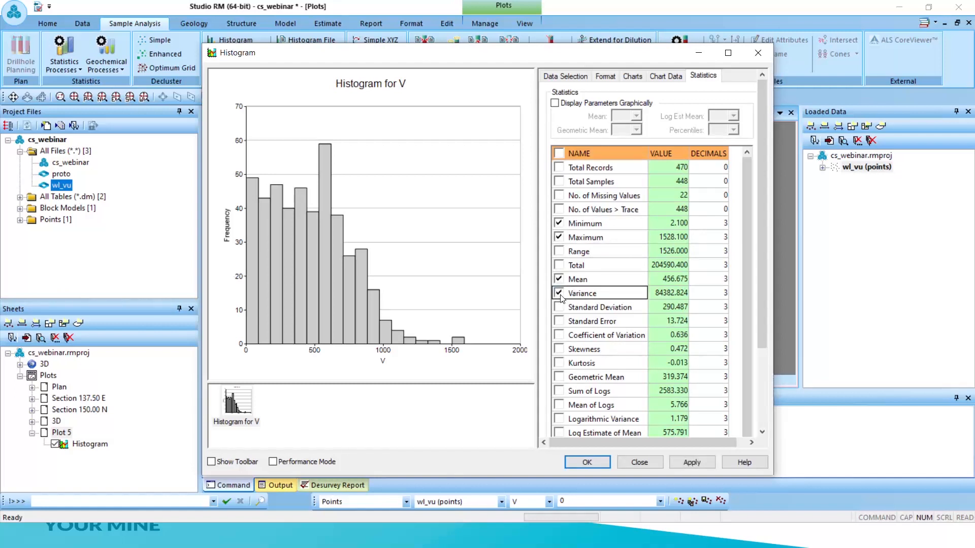
click(560, 336)
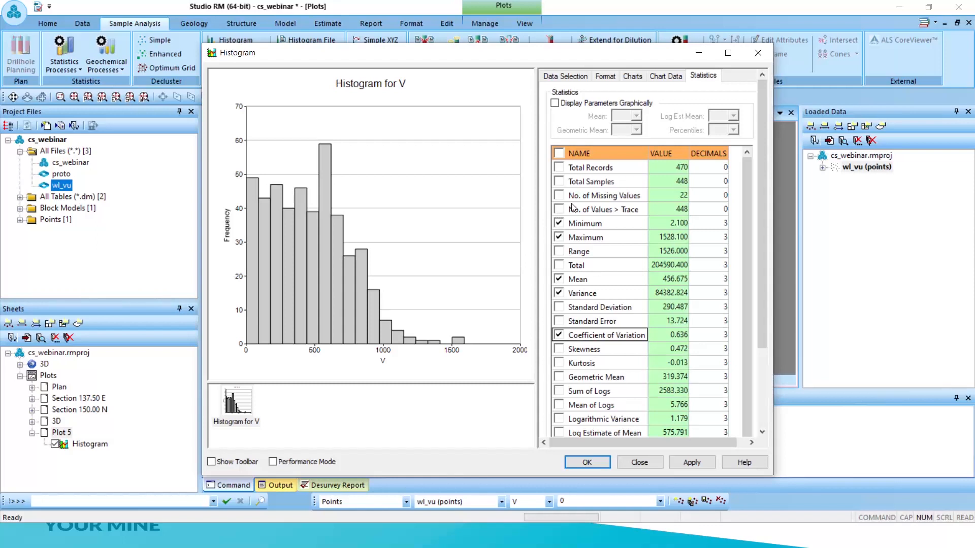
click(560, 181)
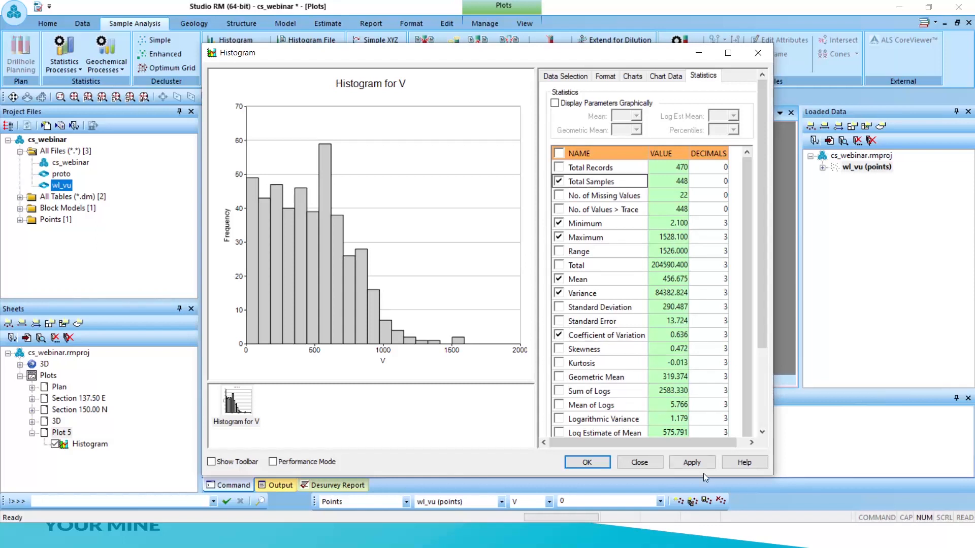
click(691, 462)
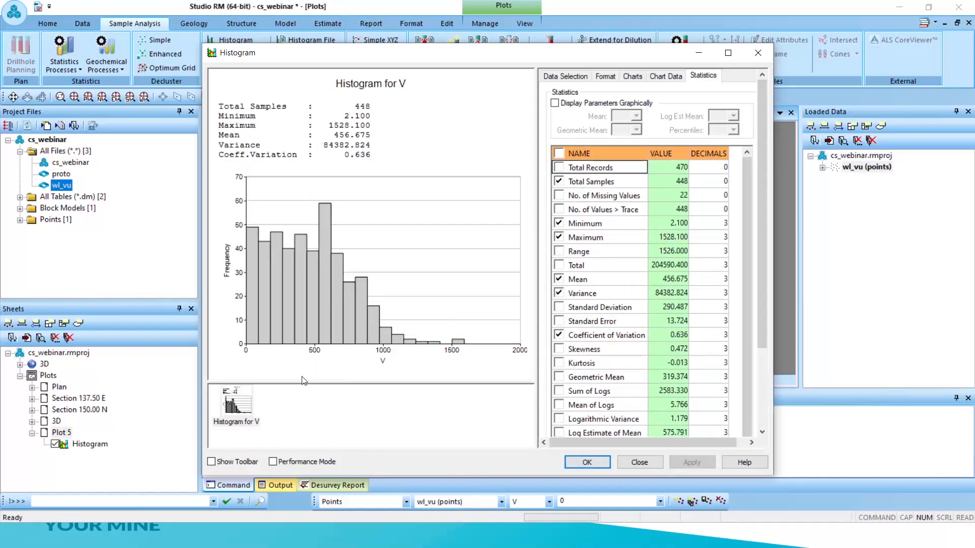
Set a custom bin size of 102 for all charts and enable custom X and Y axes
click(640, 78)
click(604, 79)
click(550, 127)
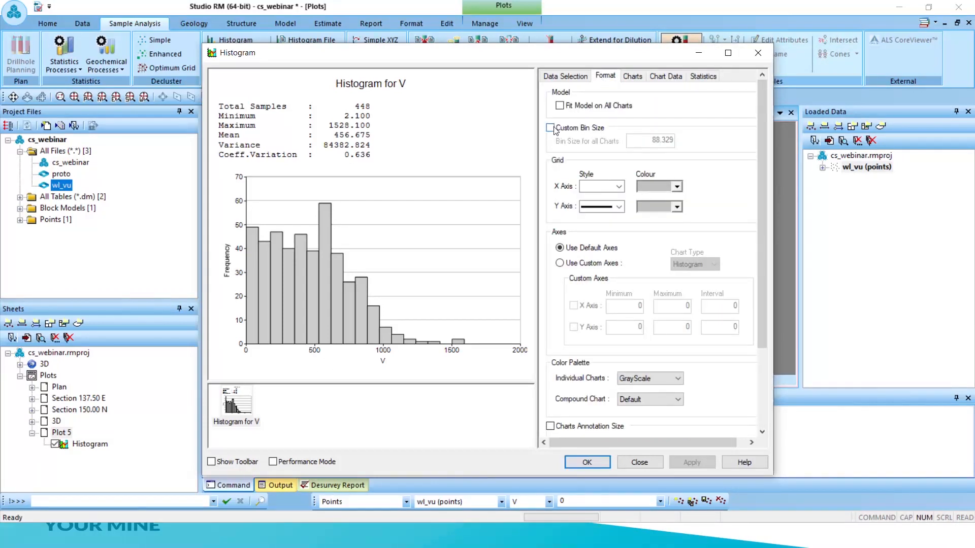
drag(652, 141, 700, 157)
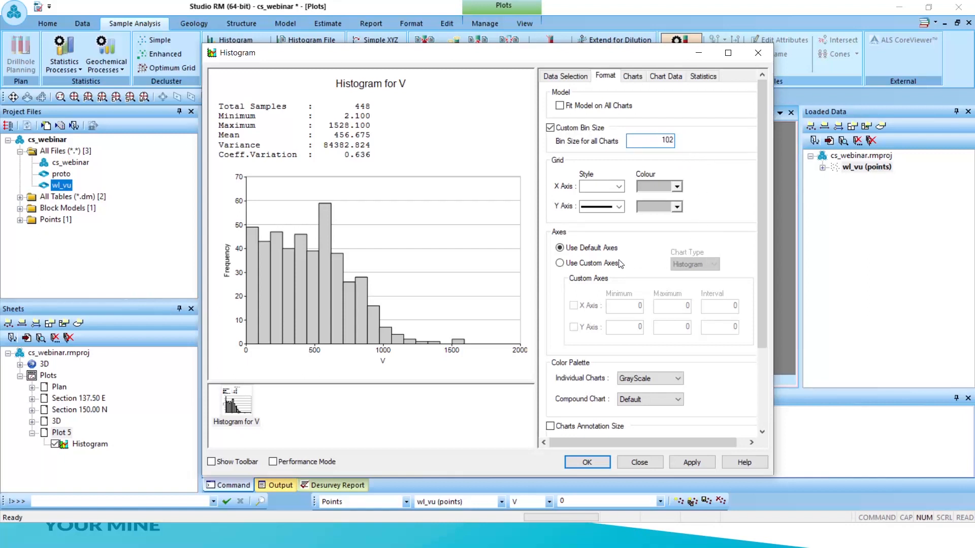
click(560, 263)
drag(635, 141, 698, 150)
text(102)
click(574, 305)
click(573, 327)
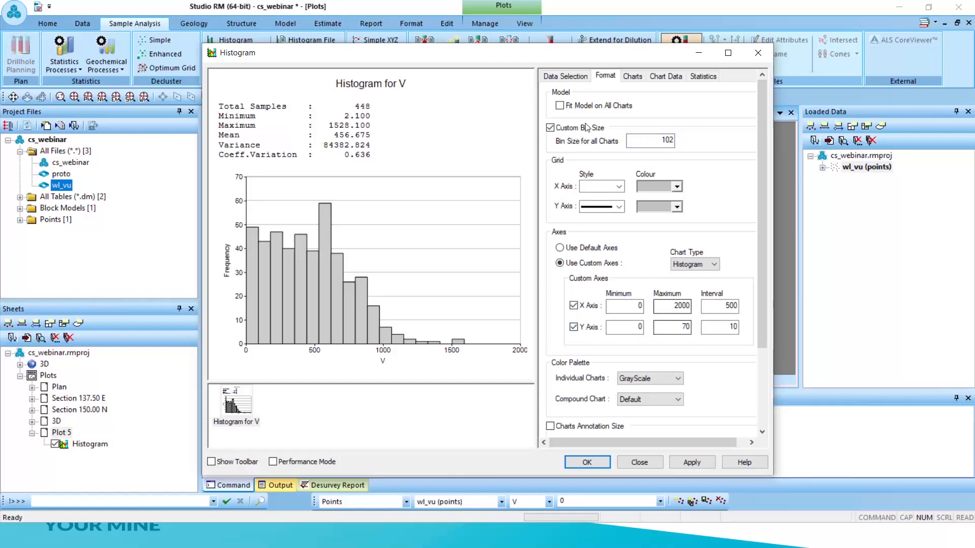
Switch the histogram to % Frequency and set the custom Y axis to a maximum of 100 with an interval of 10
click(565, 76)
click(698, 294)
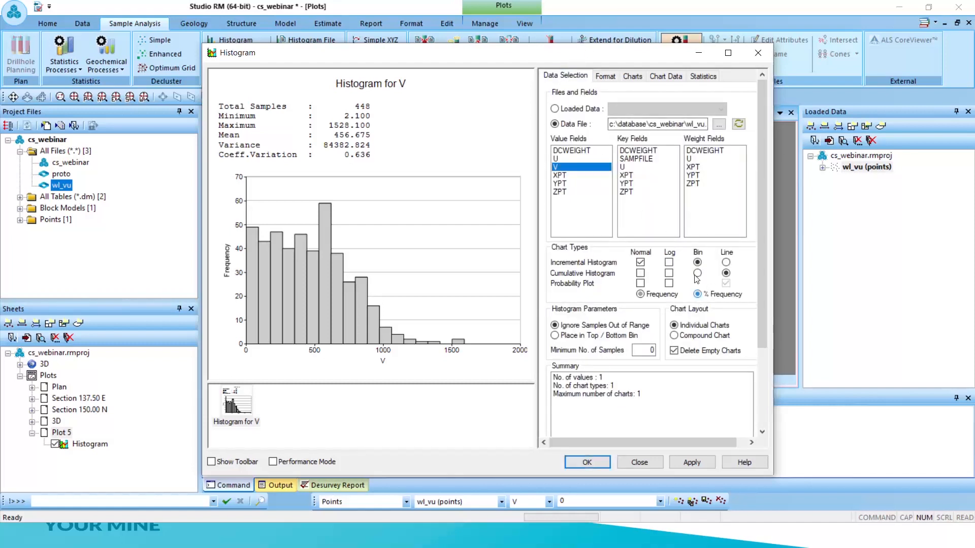
click(610, 78)
double_click(680, 327)
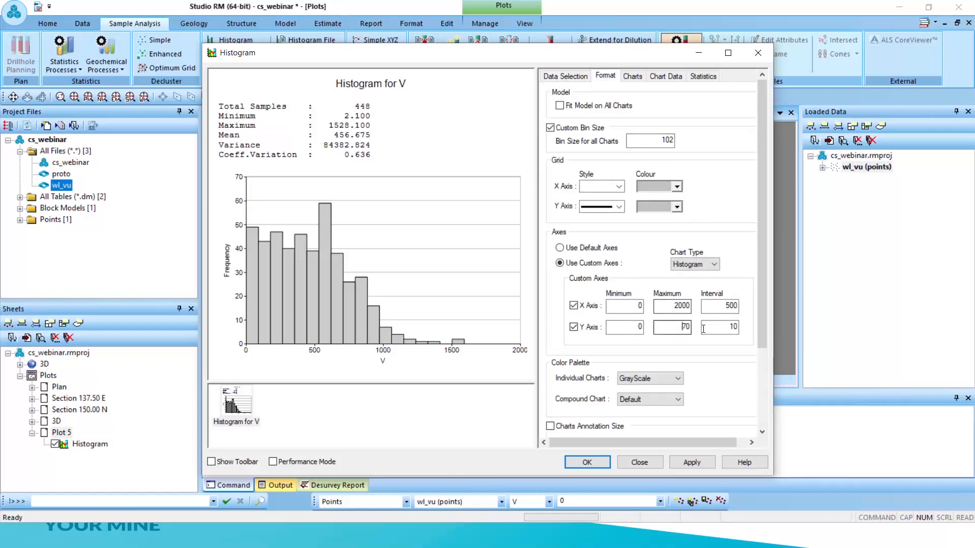
text(100)
key(Tab)
text(10)
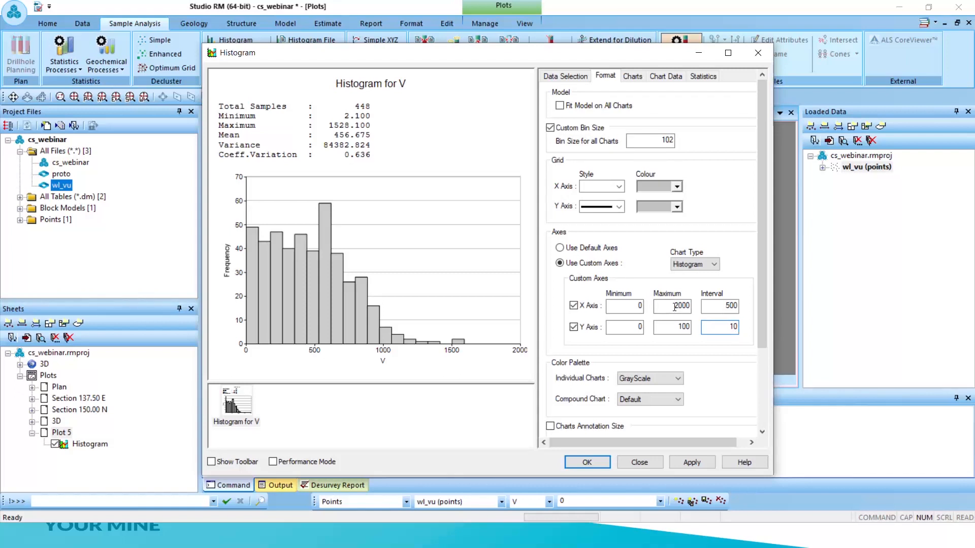
Set the custom X axis to a maximum of 1600 with an interval of 200 and apply the format
double_click(668, 306)
text(16)
double_click(727, 306)
text(200)
click(692, 462)
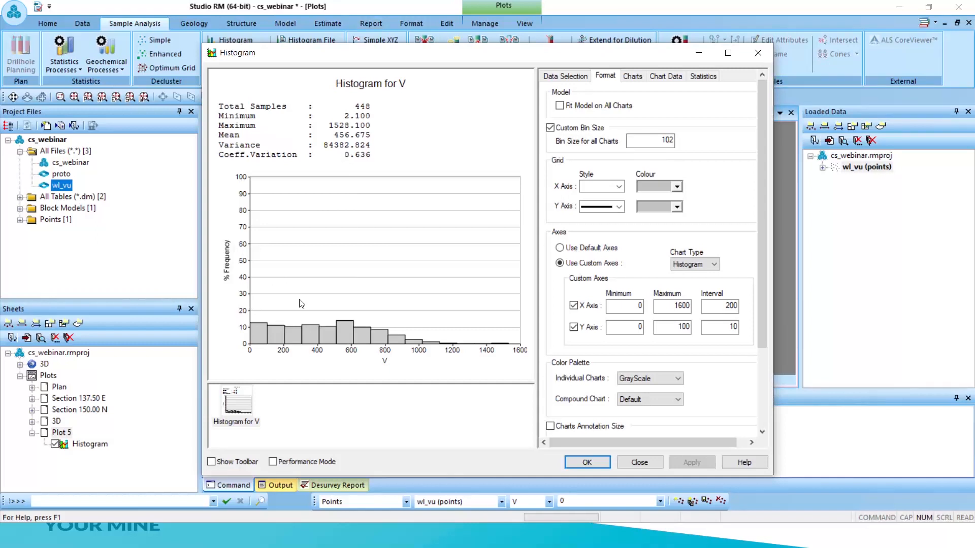
Show the chart toolbar and save the histogram as an image named hist_V_clustered in the cs_webinar folder
click(211, 462)
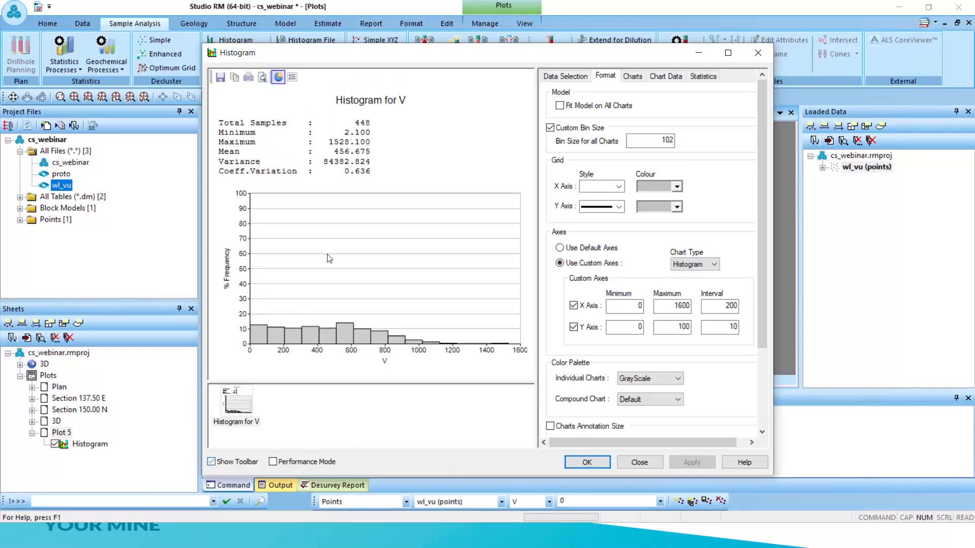
click(219, 77)
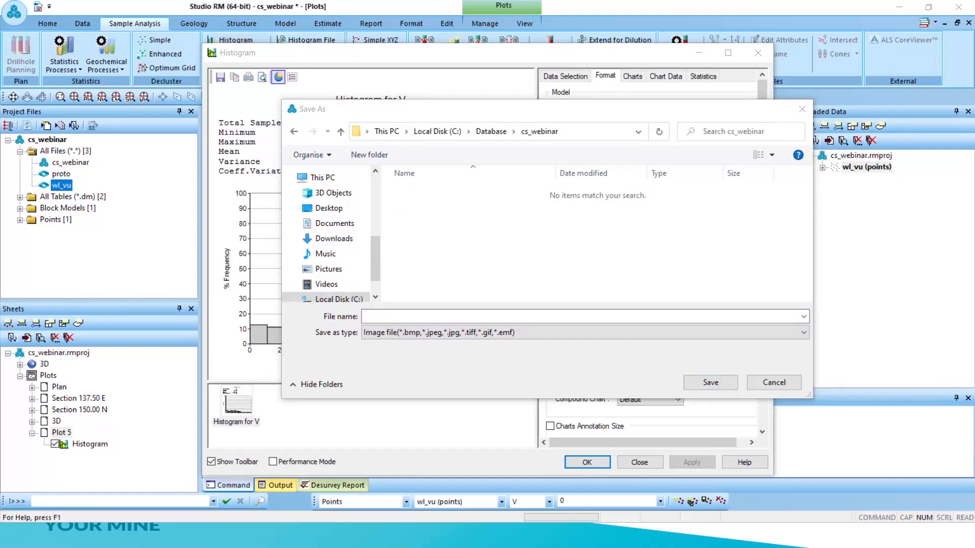
click(424, 317)
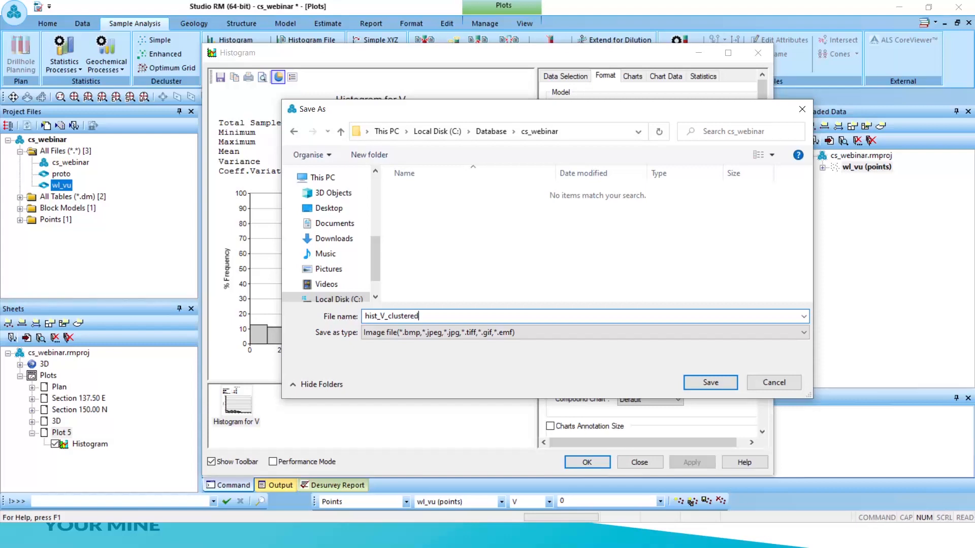
click(710, 383)
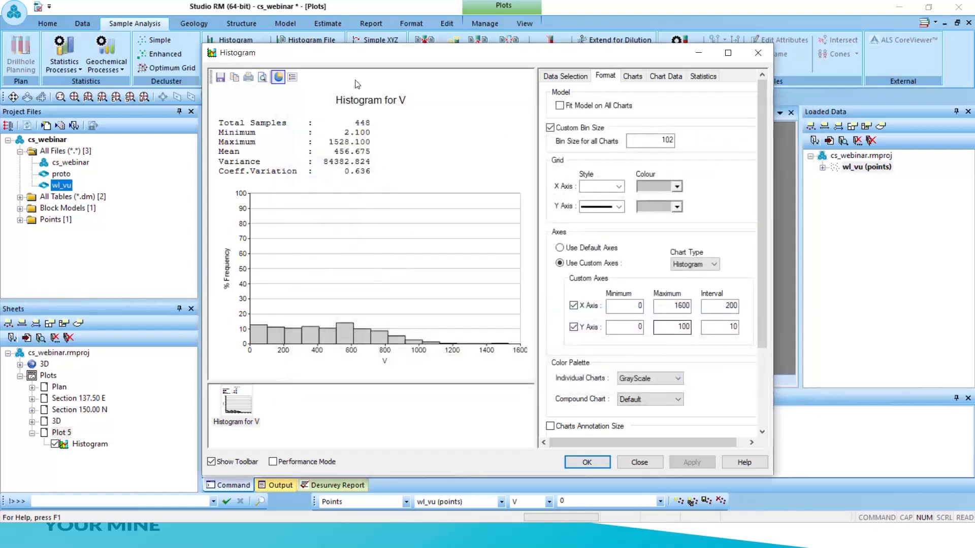
Replace the incremental histogram of V with the normal cumulative histogram and apply the change
click(559, 76)
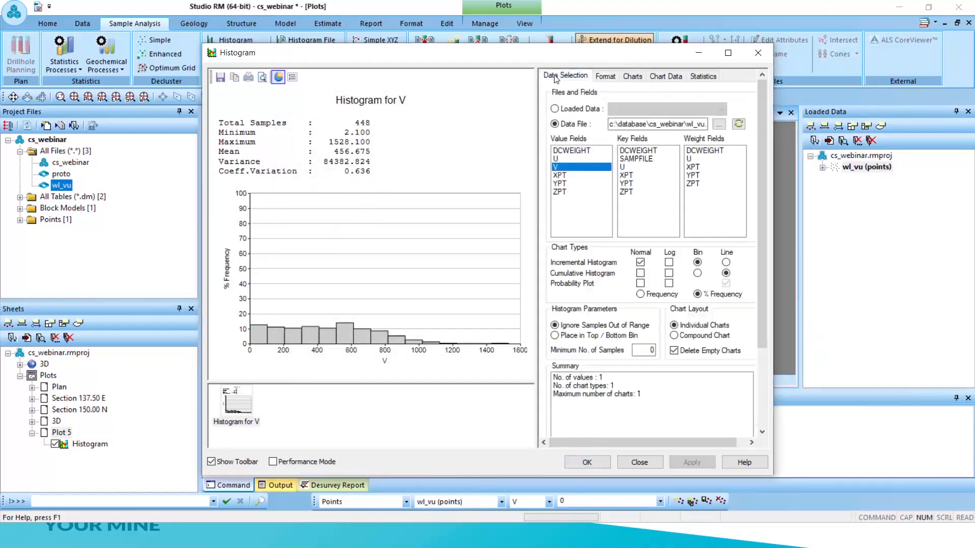
click(640, 273)
click(639, 263)
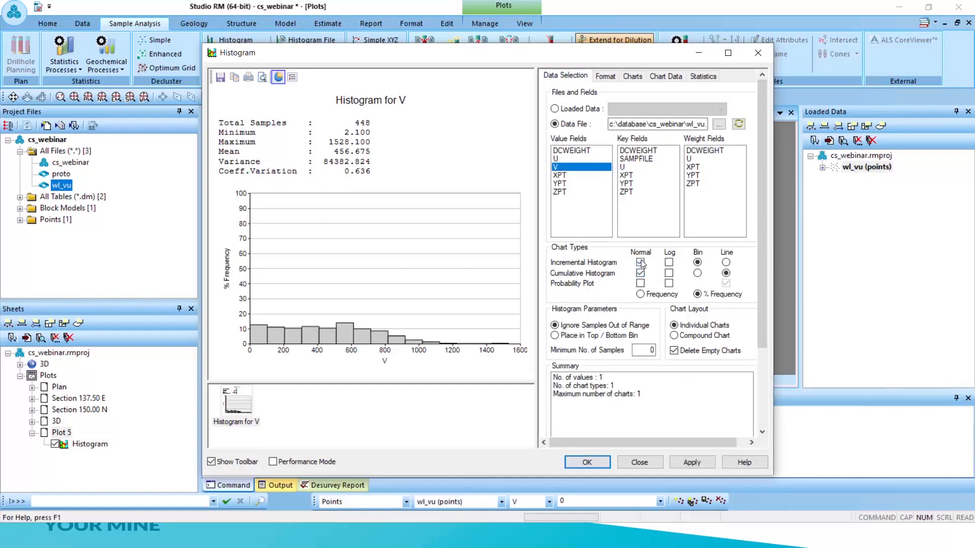
click(684, 463)
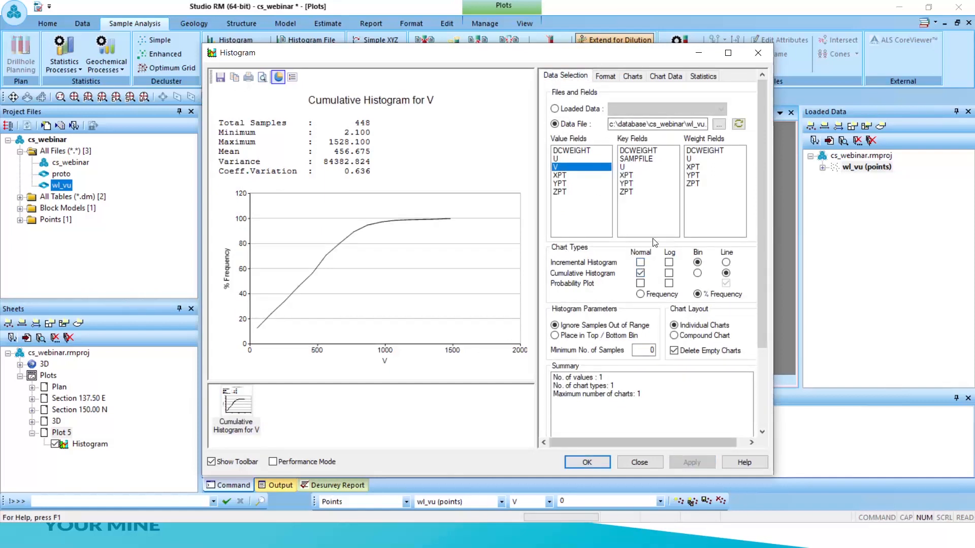
Set the cumulative chart's custom Y axis to a maximum of 100 with an interval of 10 and apply it
click(633, 76)
click(605, 76)
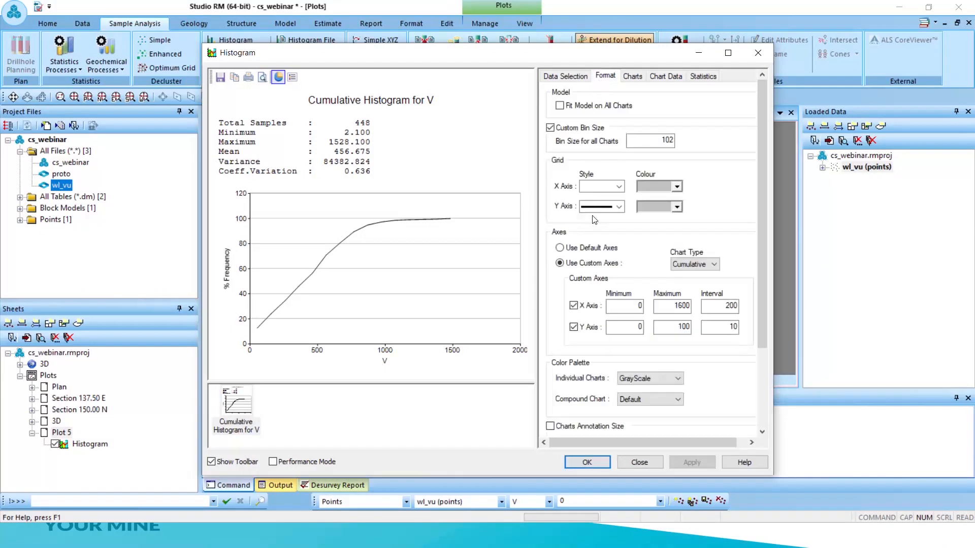
click(574, 328)
click(574, 328)
drag(670, 329, 720, 332)
text(100)
key(Tab)
text(10)
click(701, 463)
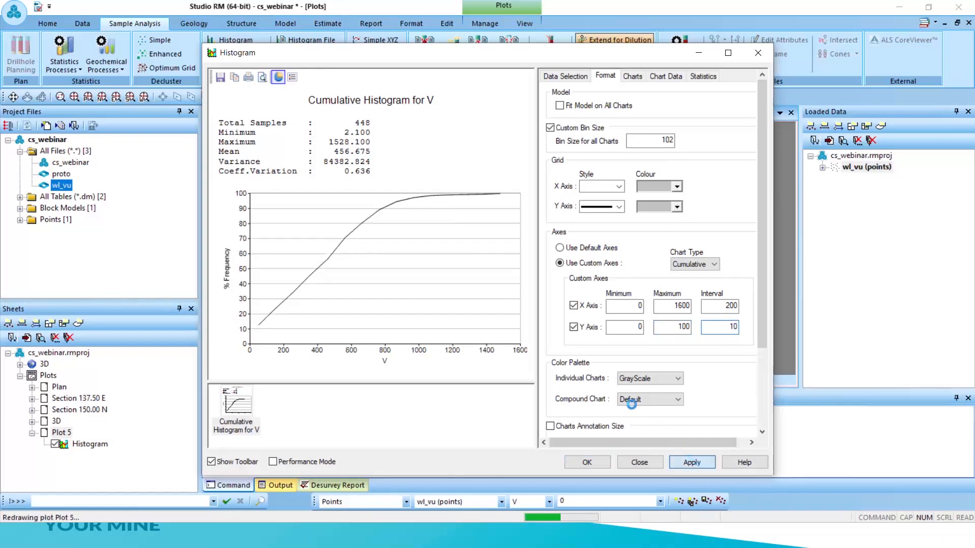
Save the cumulative histogram of V as an image named cum_hist_V_clustered.bmp in the cs_webinar folder
click(234, 77)
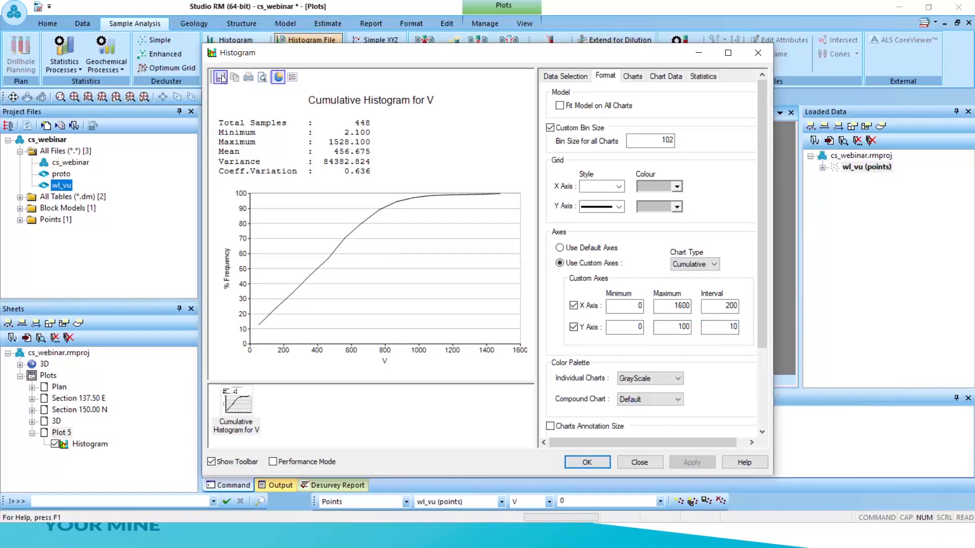
click(431, 234)
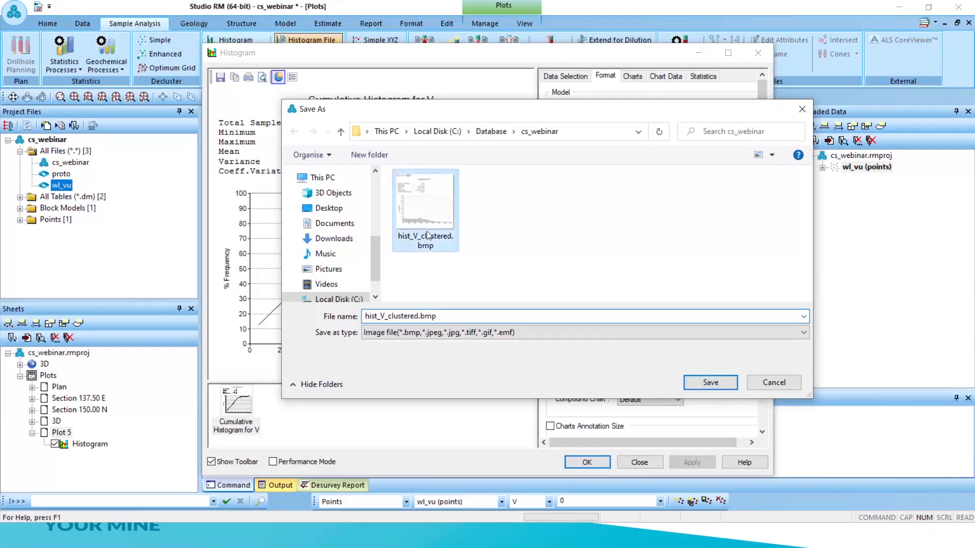
double_click(363, 315)
click(363, 316)
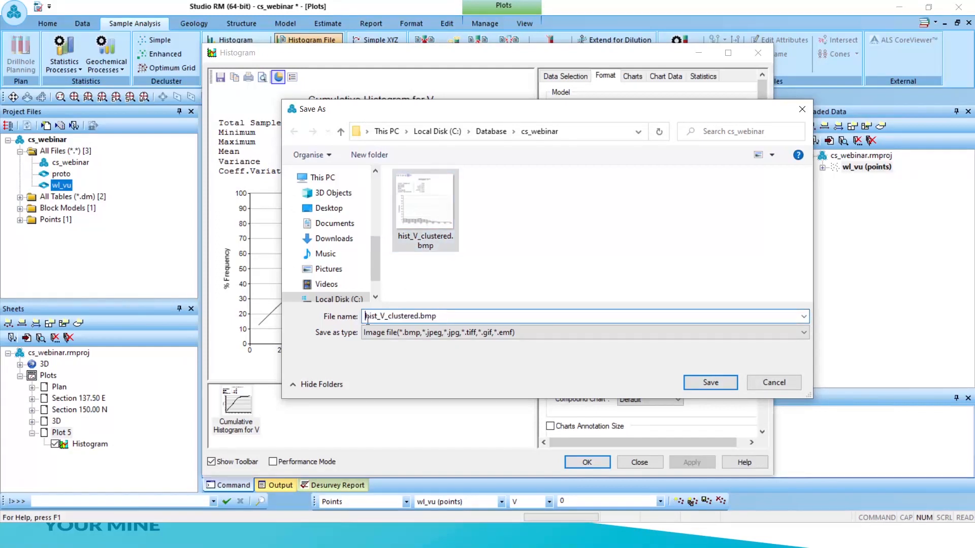
text(cum_)
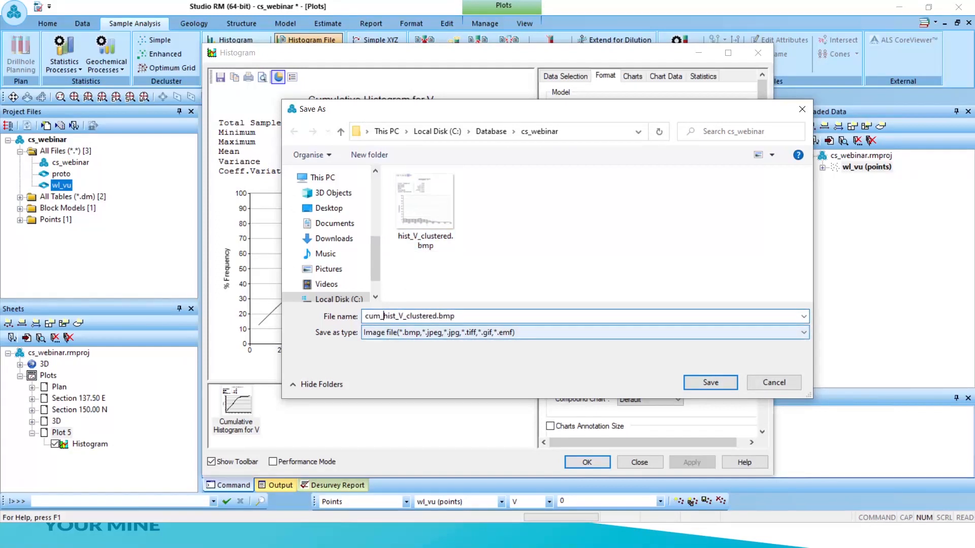
click(719, 382)
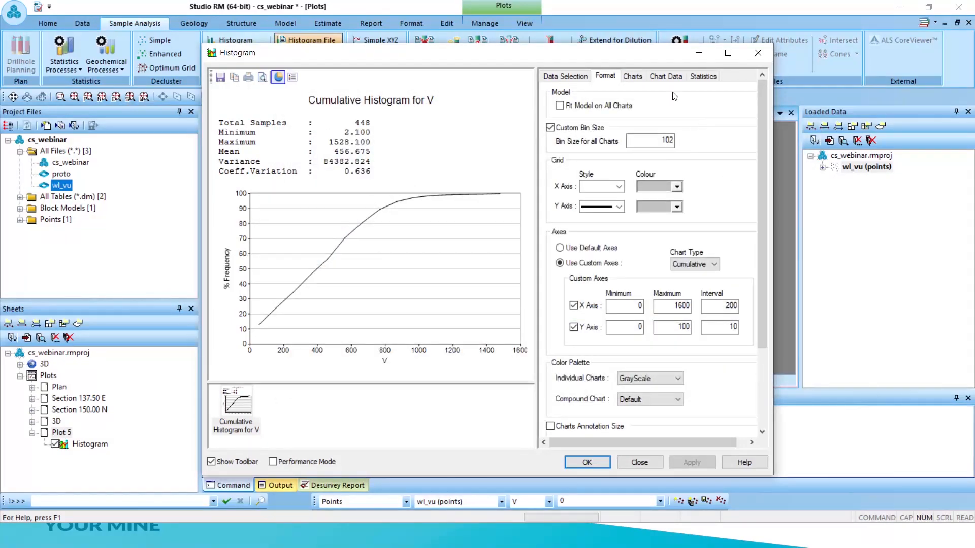
Minimise the histogram, return to the 3D view and start optimum grid declustering (GRIDDC) with wl_vu as the input file
click(700, 52)
click(275, 115)
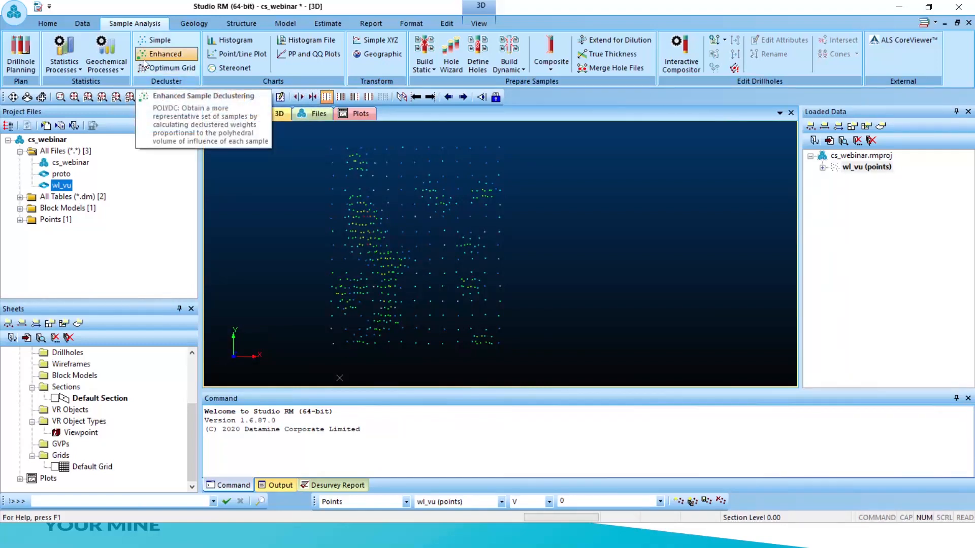
click(164, 55)
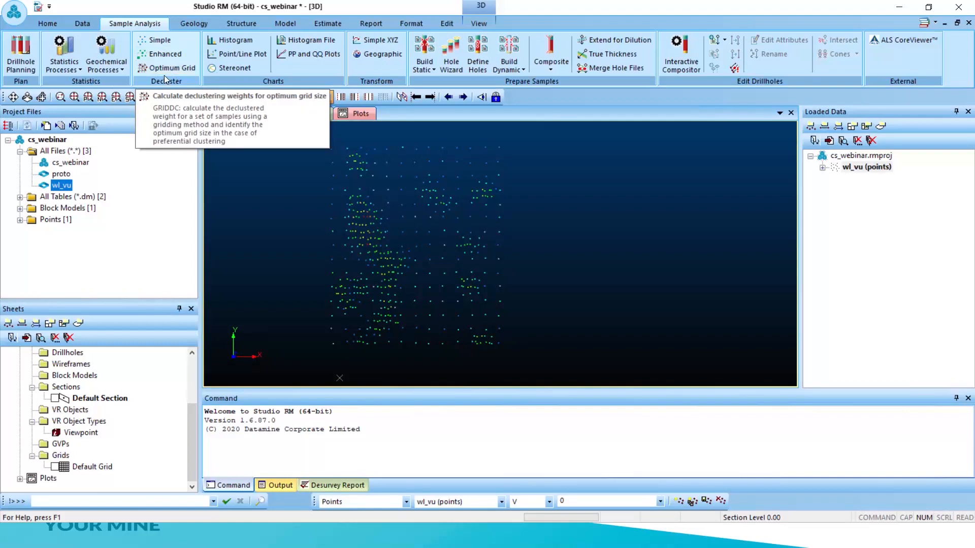
click(162, 72)
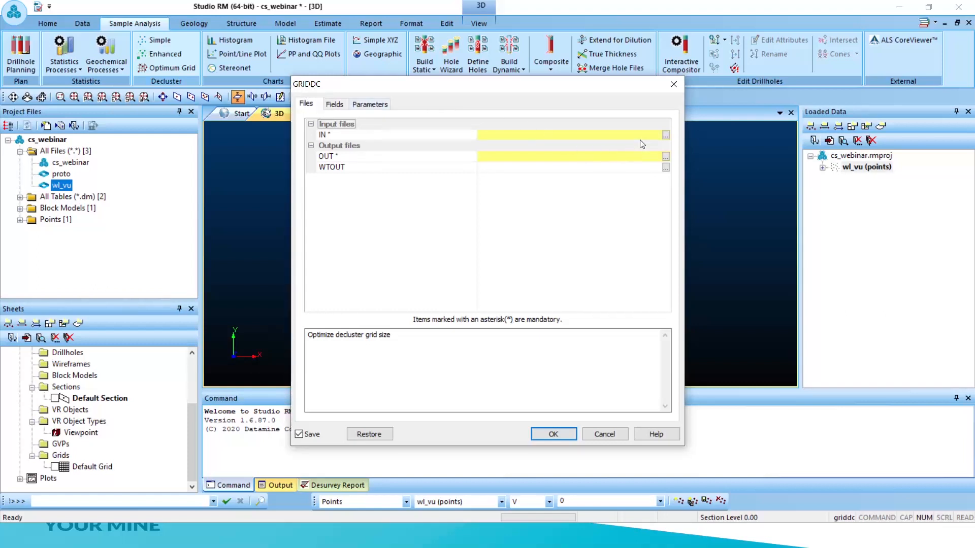
click(666, 135)
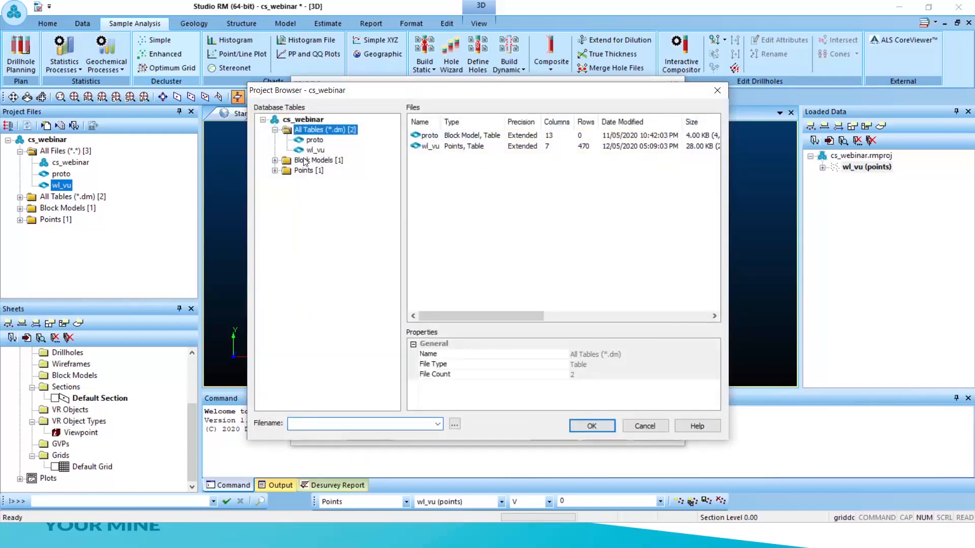
click(313, 150)
click(592, 426)
Name the GRIDDC output files wl_vu_out for OUT and wl_vu_dcw for WTOUT
click(550, 157)
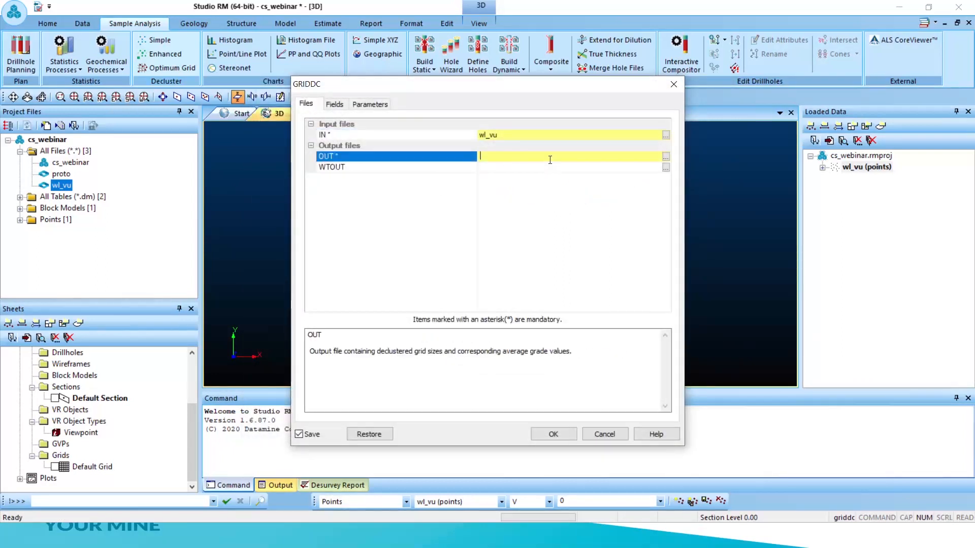
click(506, 168)
click(503, 157)
click(449, 135)
key(ctrl+c)
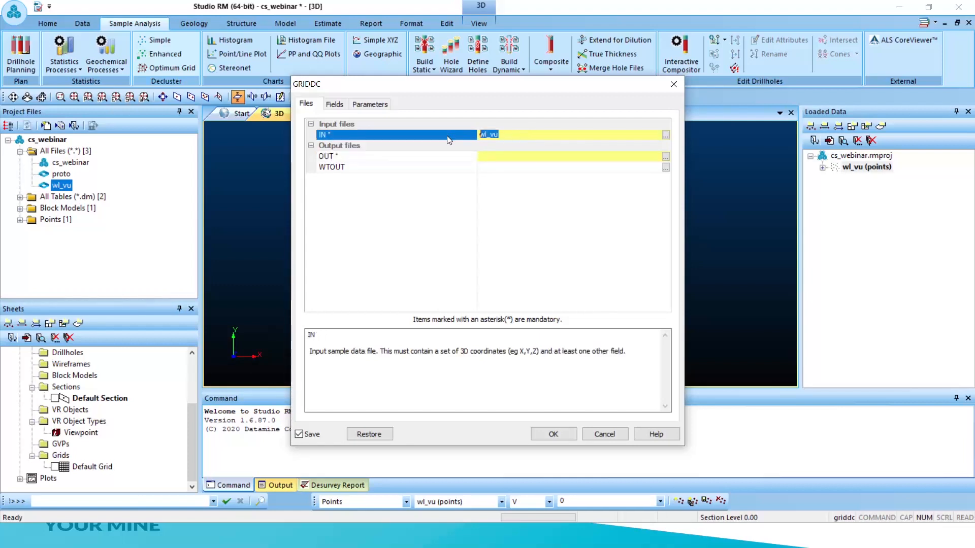
click(504, 158)
key(ctrl+v)
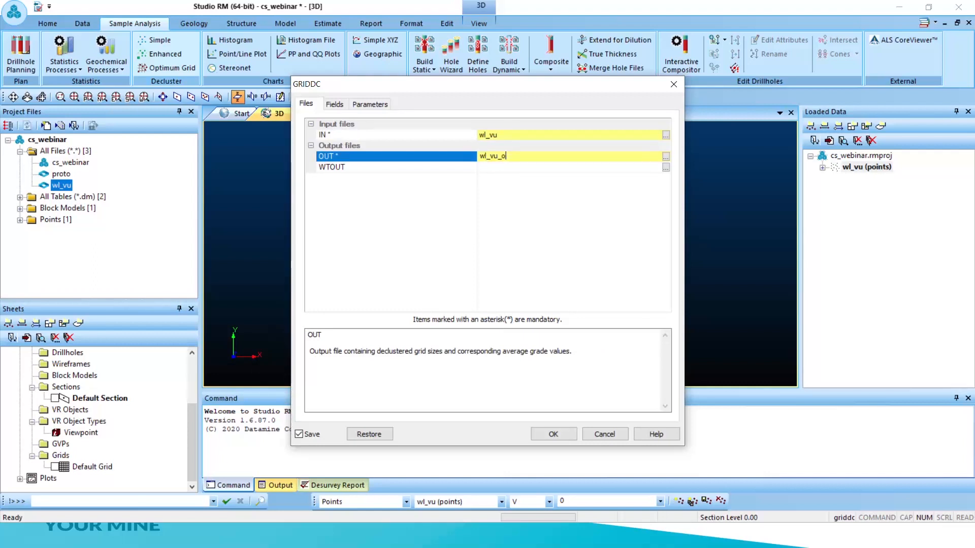
click(484, 169)
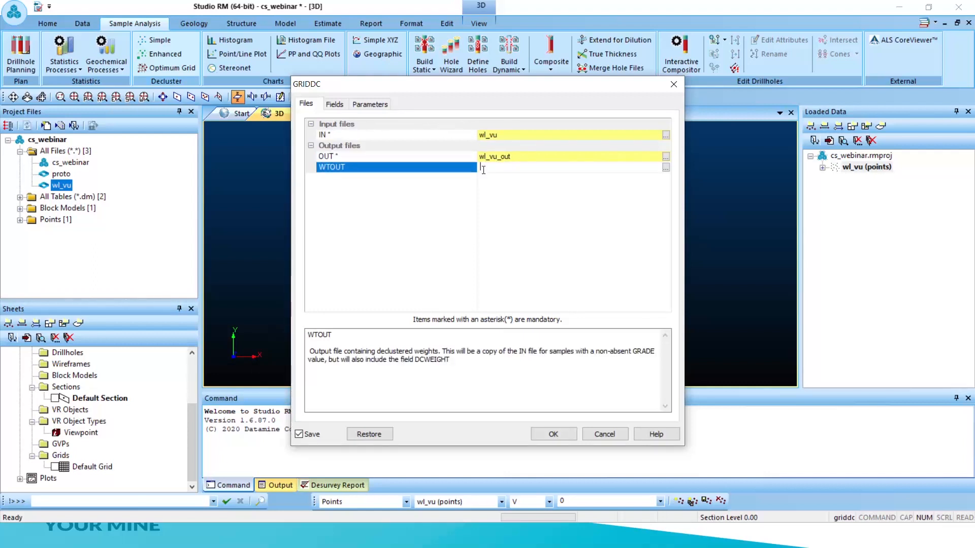
key(ctrl+v)
text(_sc)
text(d)
Assign the GRIDDC coordinate fields X, Y and Z to XPT, YPT and ZPT, and the GRADE field to V
click(335, 104)
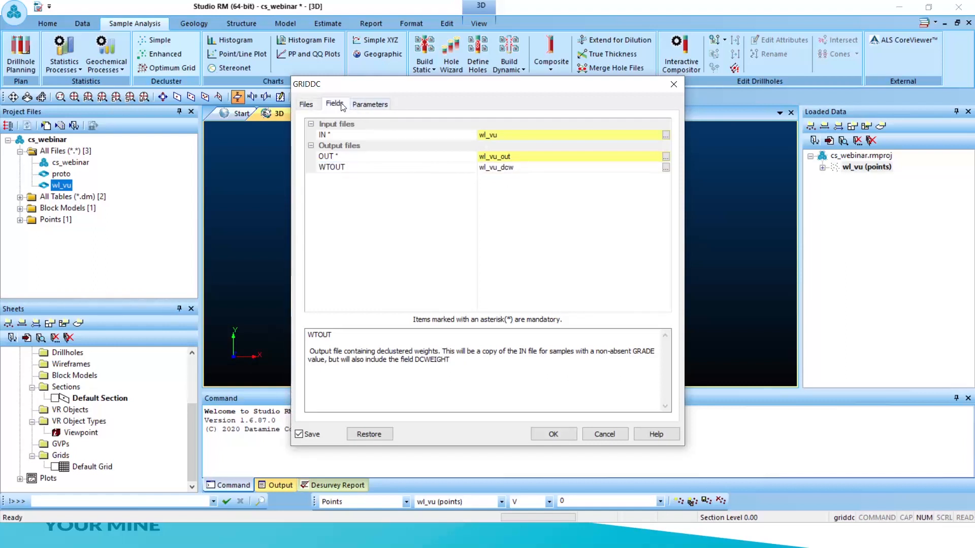
click(666, 135)
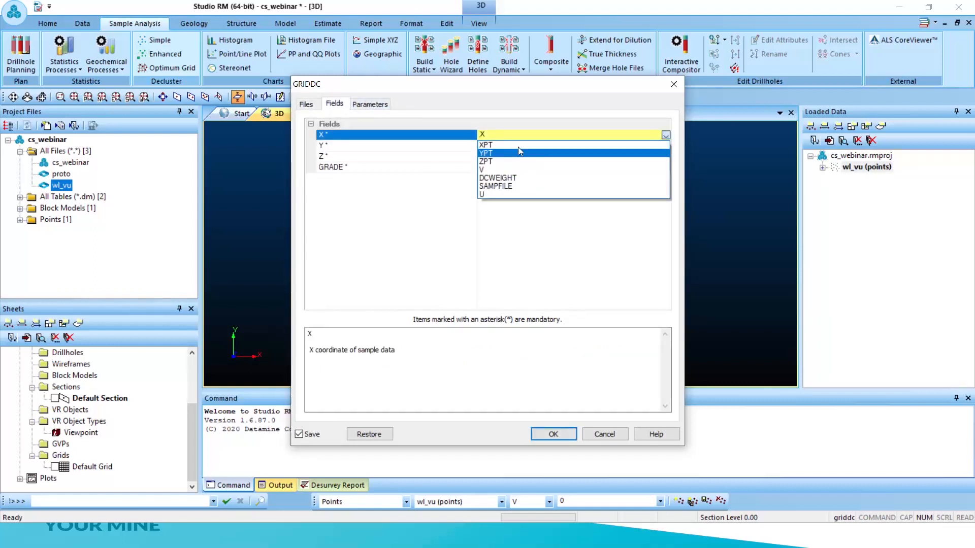
click(518, 147)
click(666, 146)
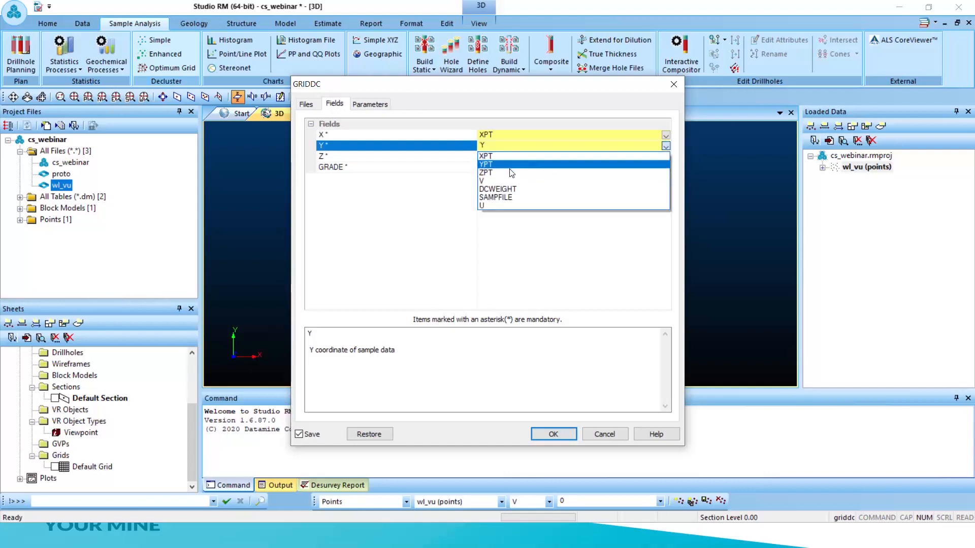
click(655, 168)
click(665, 157)
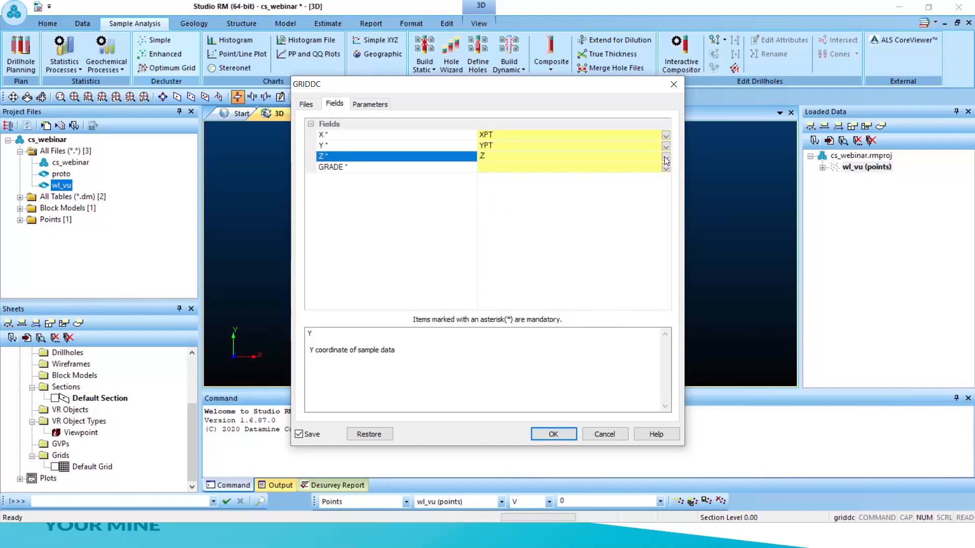
click(660, 188)
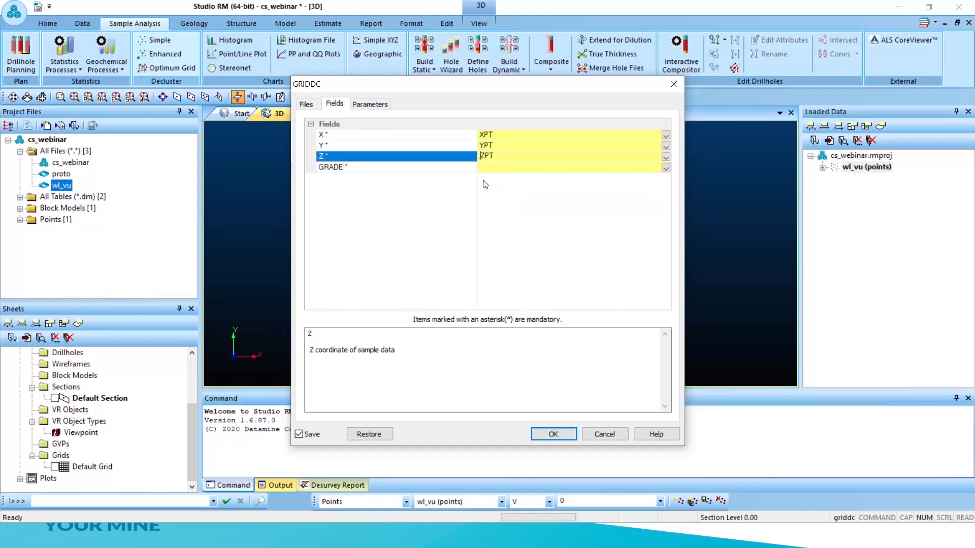
click(666, 168)
click(483, 212)
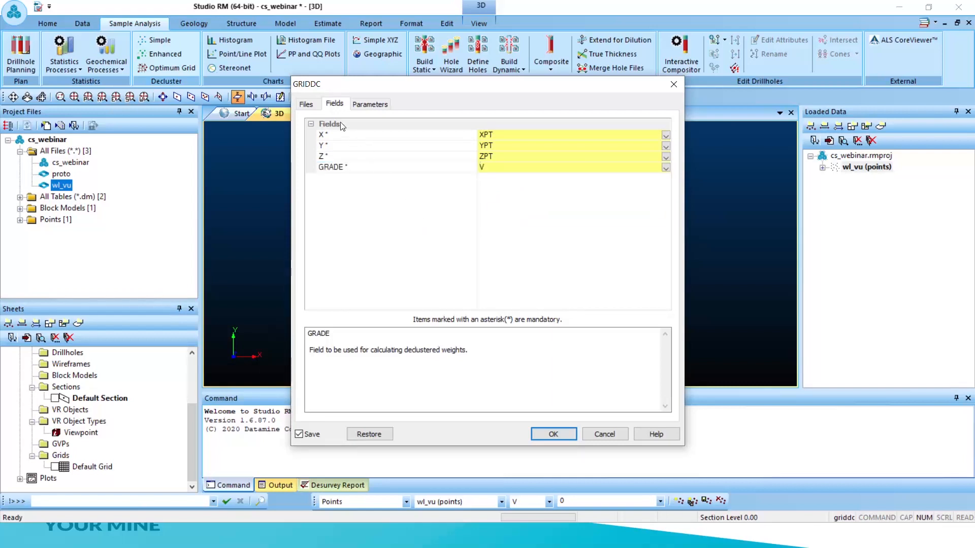
Review the GRIDDC parameters for the mean criterion, minimum and maximum grid size, grid increment, and Y and Z factors
click(373, 105)
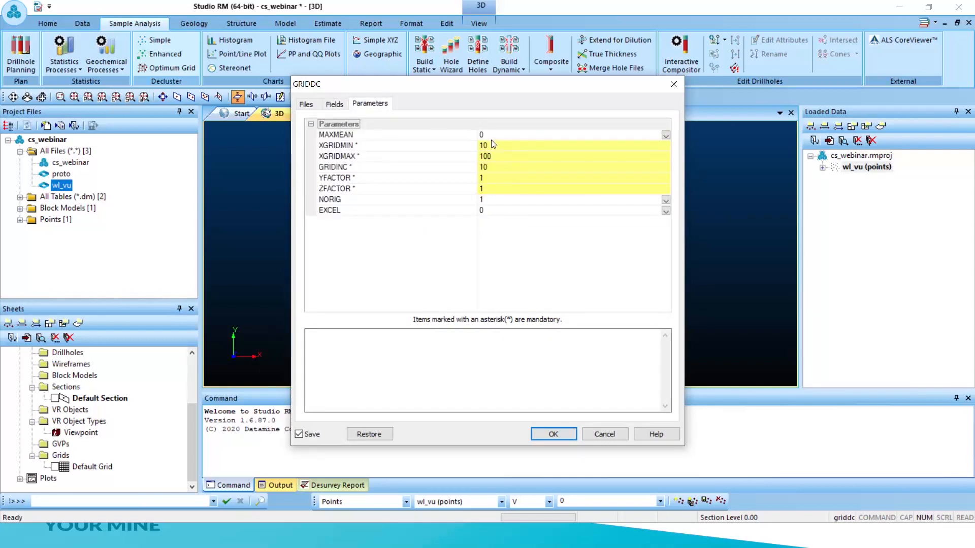
click(495, 135)
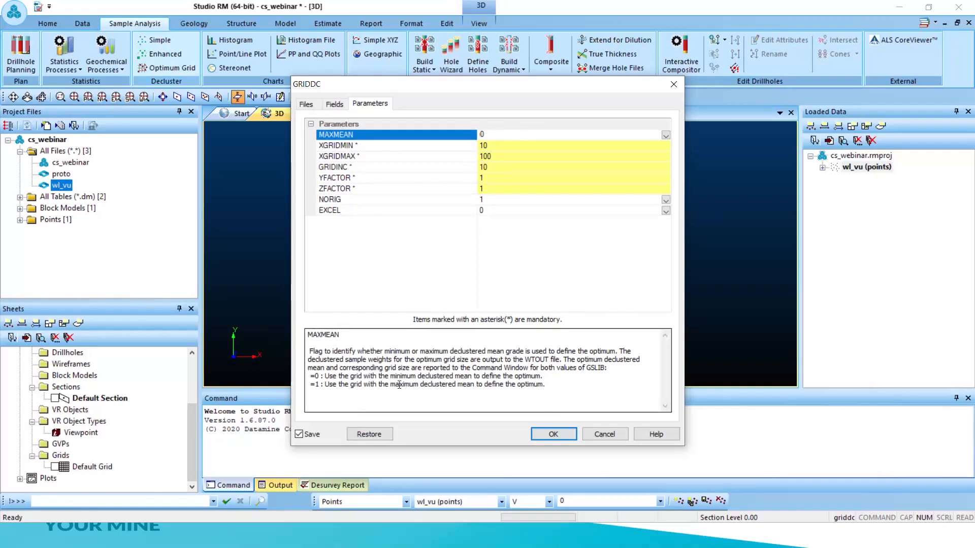
click(483, 134)
click(340, 146)
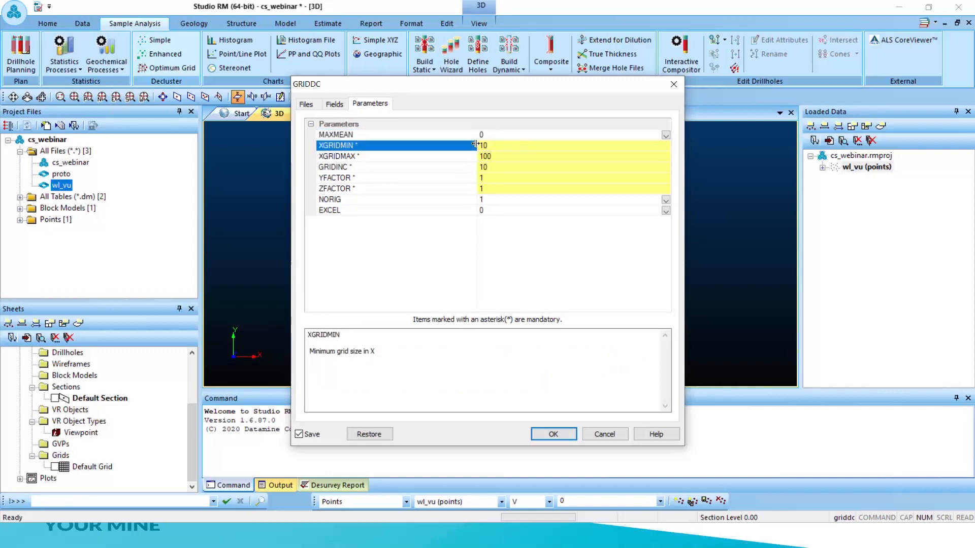
drag(498, 149, 452, 149)
click(499, 158)
drag(500, 156, 455, 158)
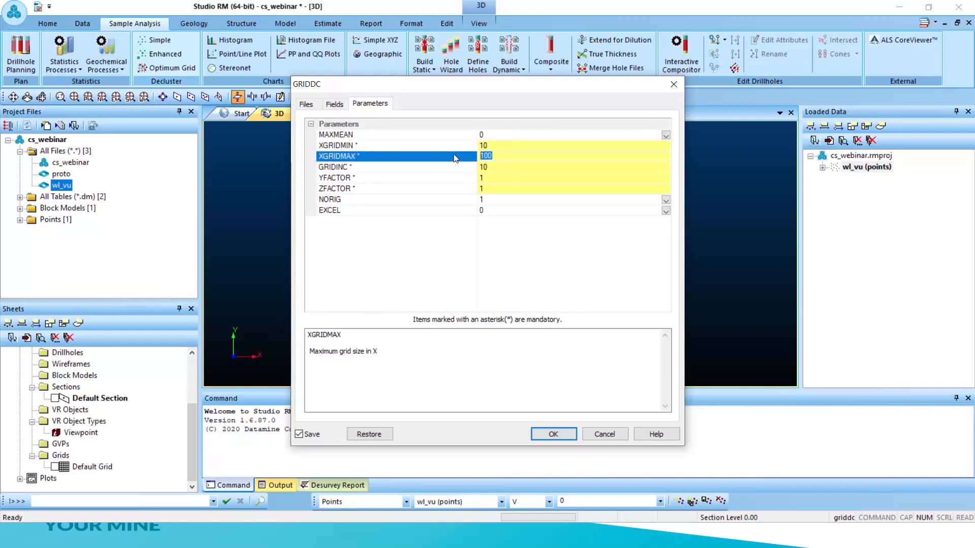
click(491, 170)
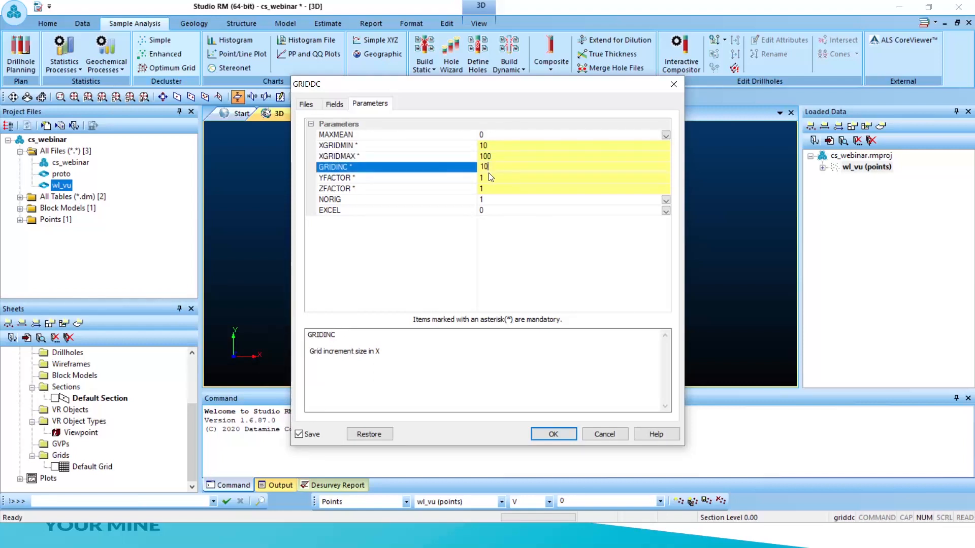
double_click(474, 167)
click(488, 157)
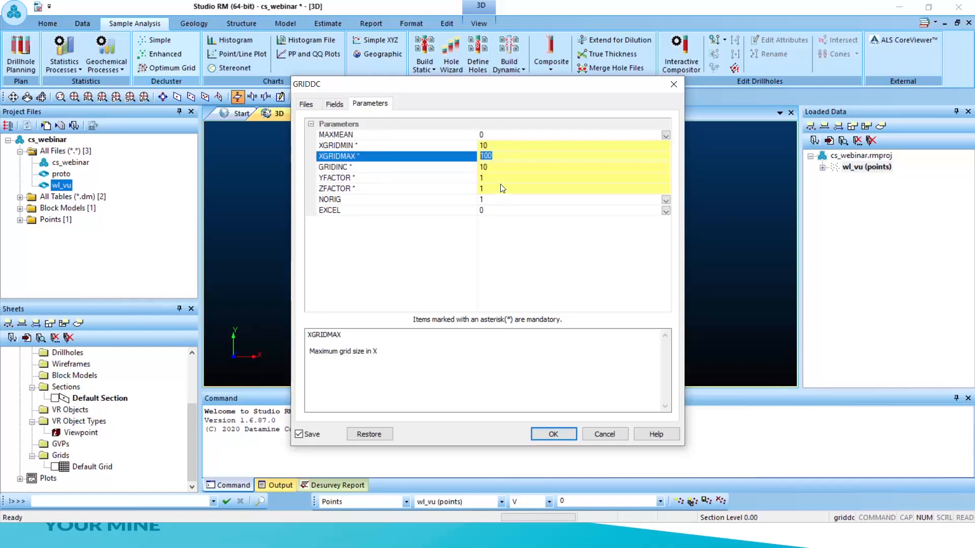
click(498, 168)
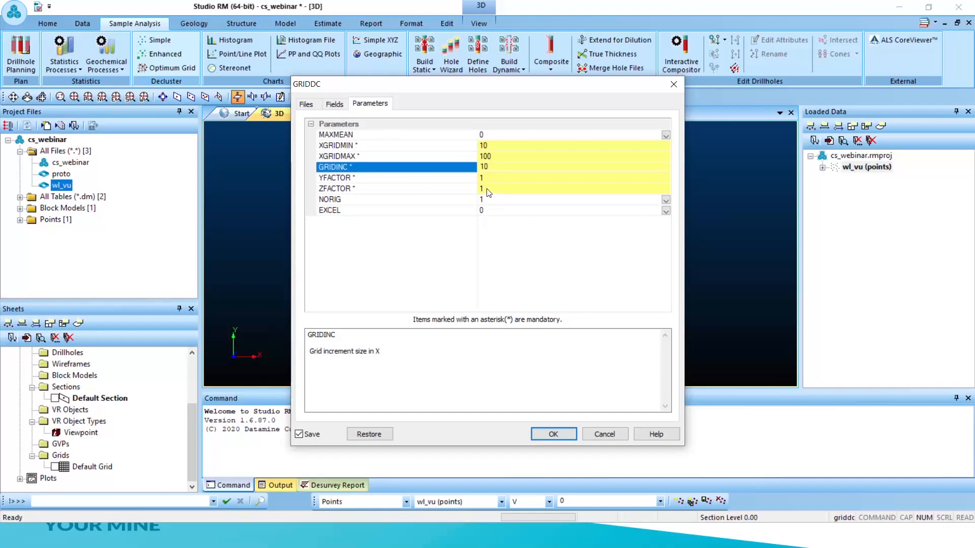
click(488, 189)
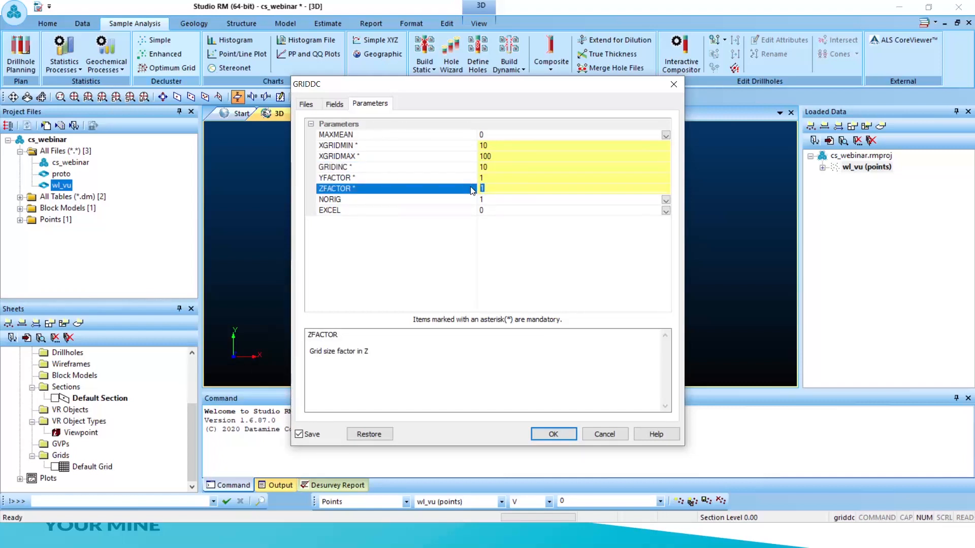
click(358, 178)
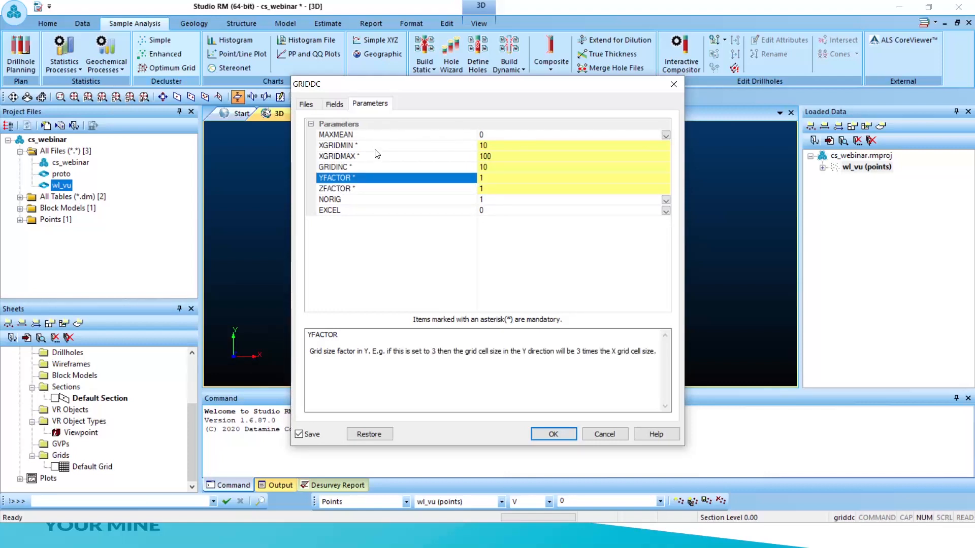
Set the GRIDDC grid size factor in Z (ZFACTOR) to 0.1
click(491, 188)
drag(487, 185, 470, 190)
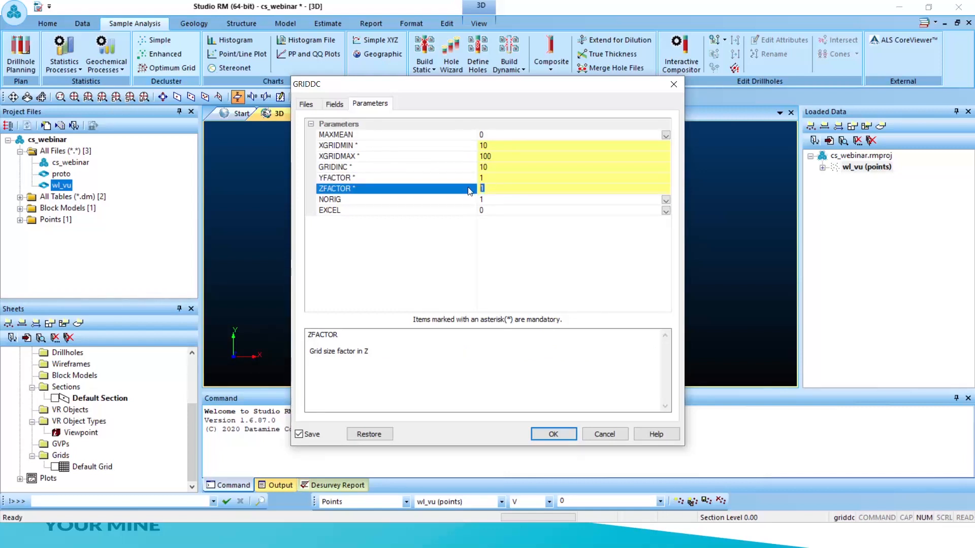
text(0.1)
Set the number of origins (NORIG) to 10 and the EXCEL graph option to 1
click(507, 210)
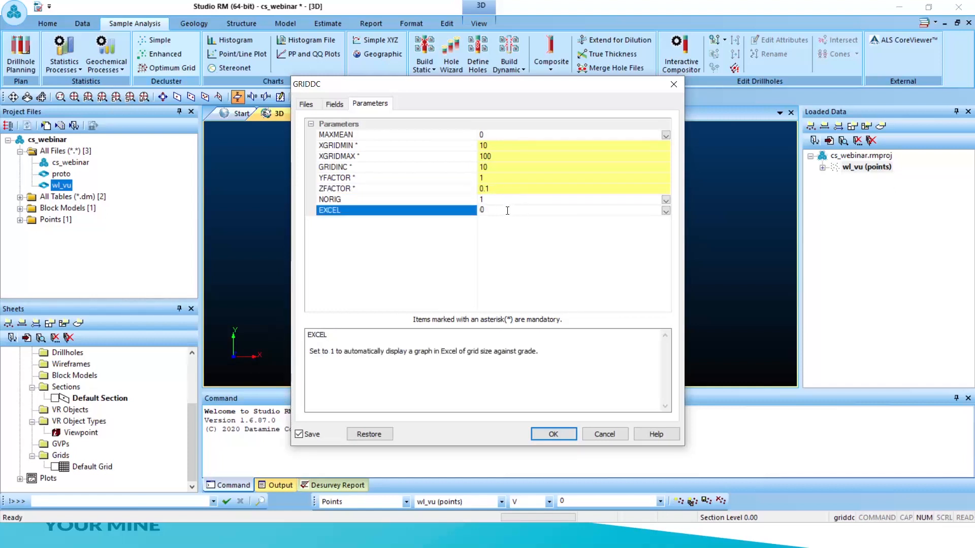
click(373, 200)
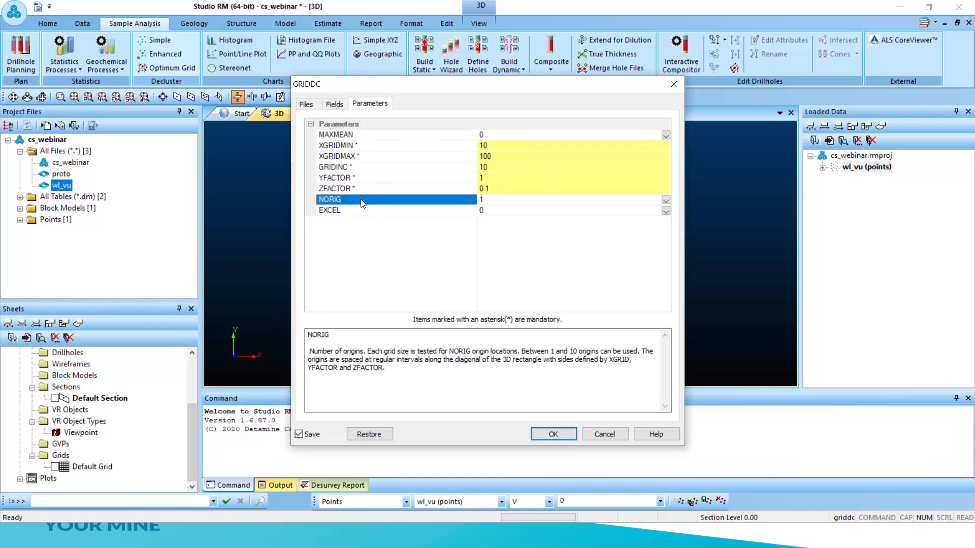
click(665, 200)
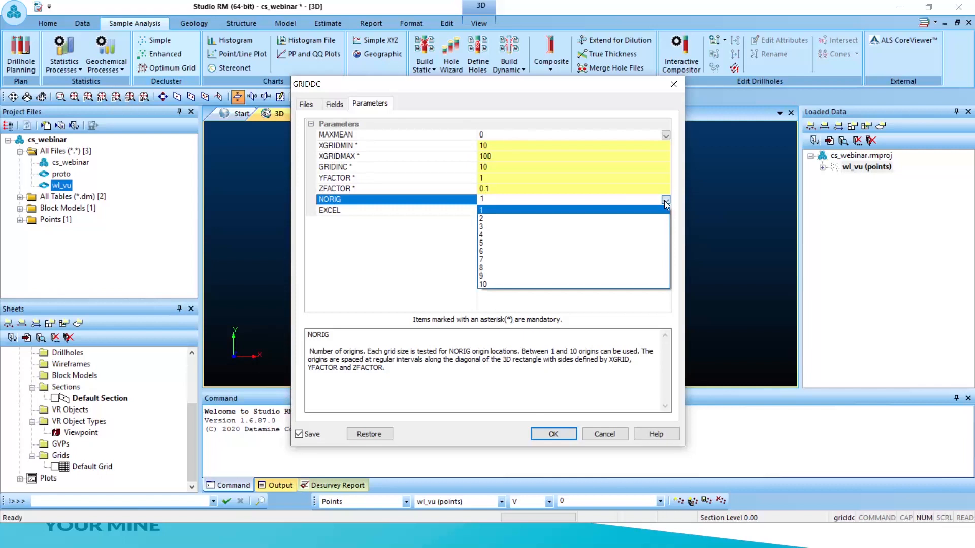
click(485, 284)
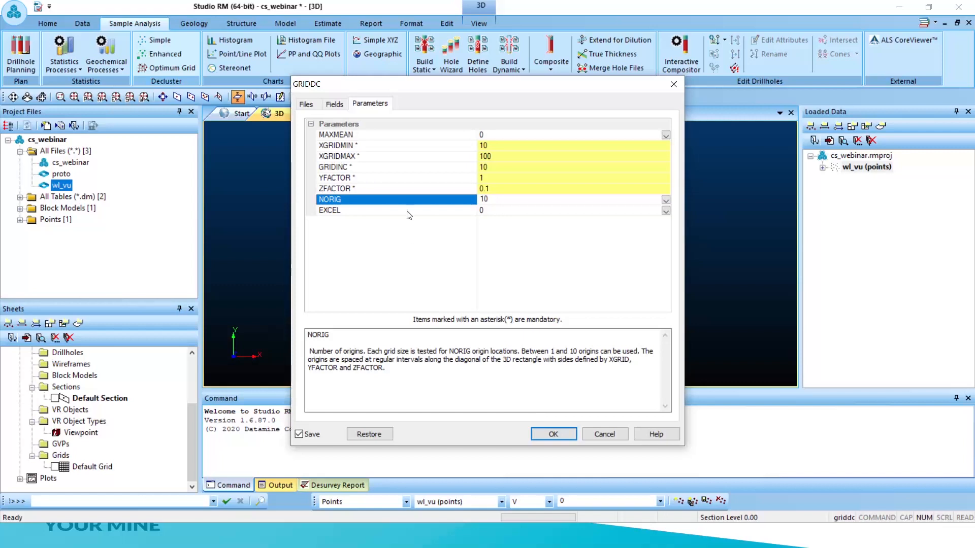
click(666, 210)
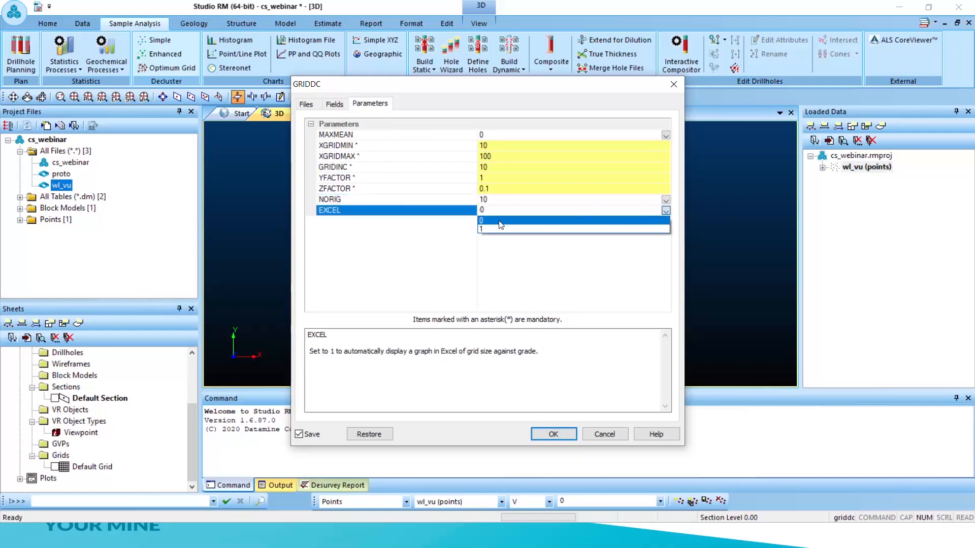
click(481, 229)
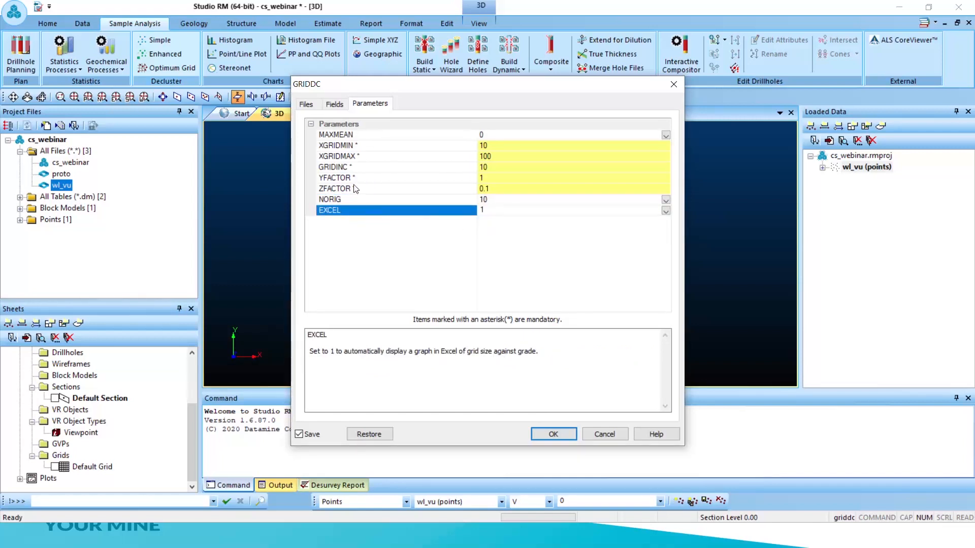
Check the GRIDDC files and fields, run the process, and enable the external data content in the GRIDDC.xlsx workbook
click(306, 105)
click(335, 104)
click(367, 104)
click(335, 104)
click(306, 104)
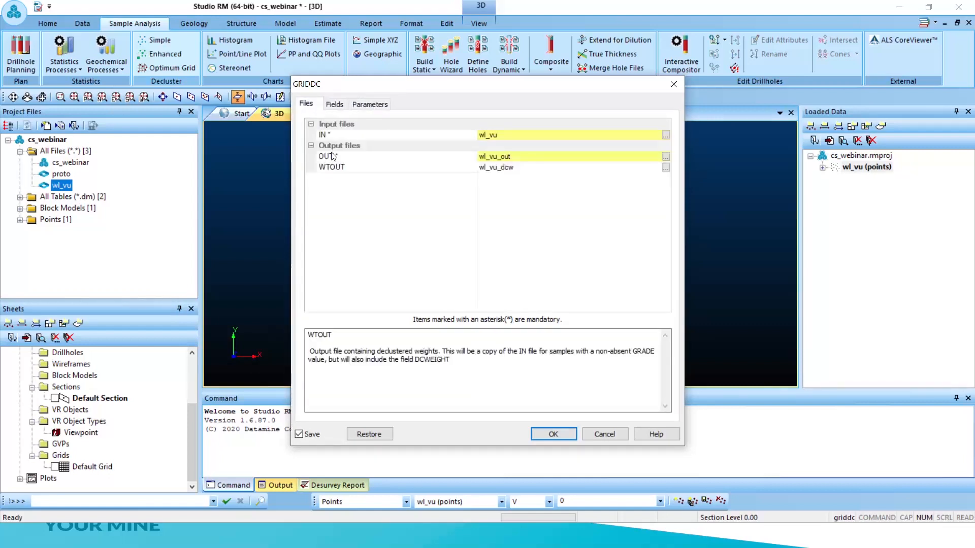
click(554, 433)
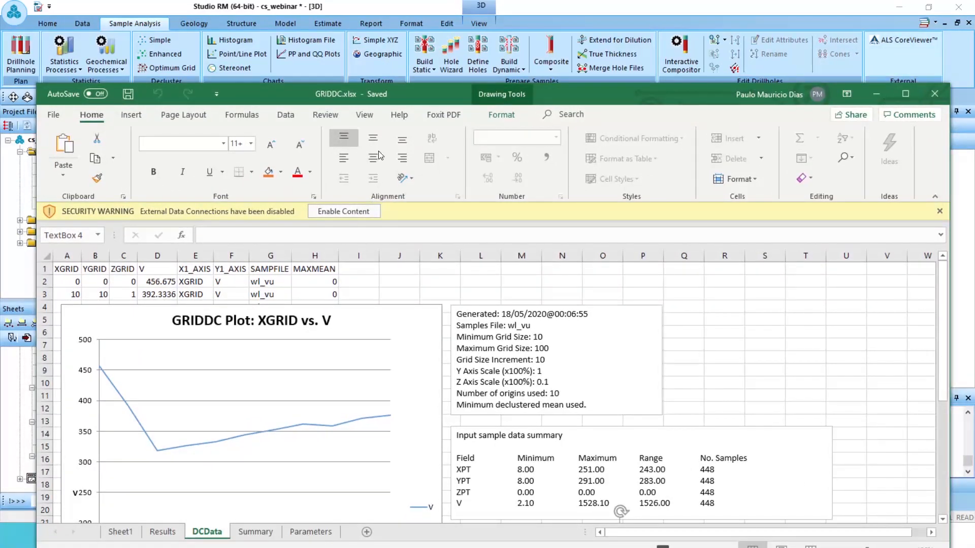
click(358, 212)
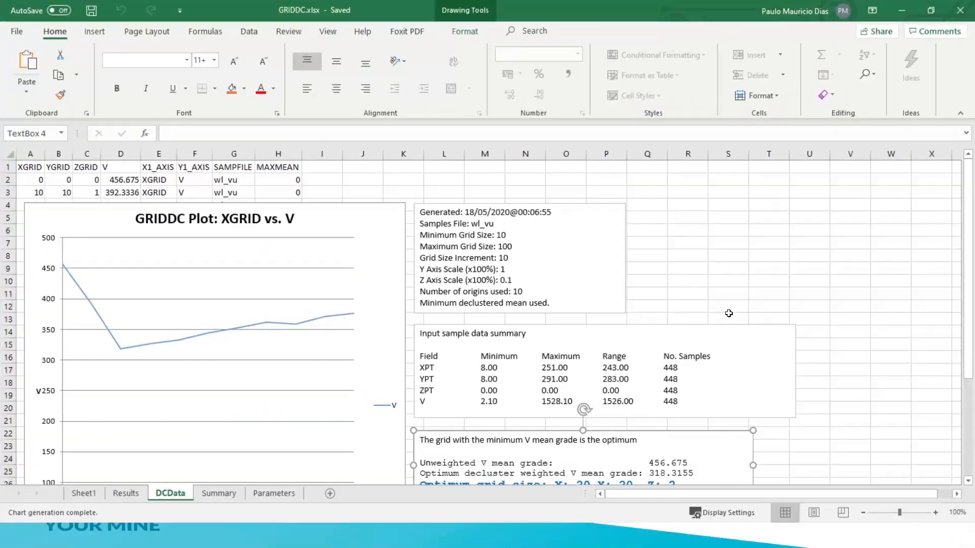
Change the XGRID axis of the GRIDDC plot from a date axis to a text axis
scroll(799, 266, down, 2)
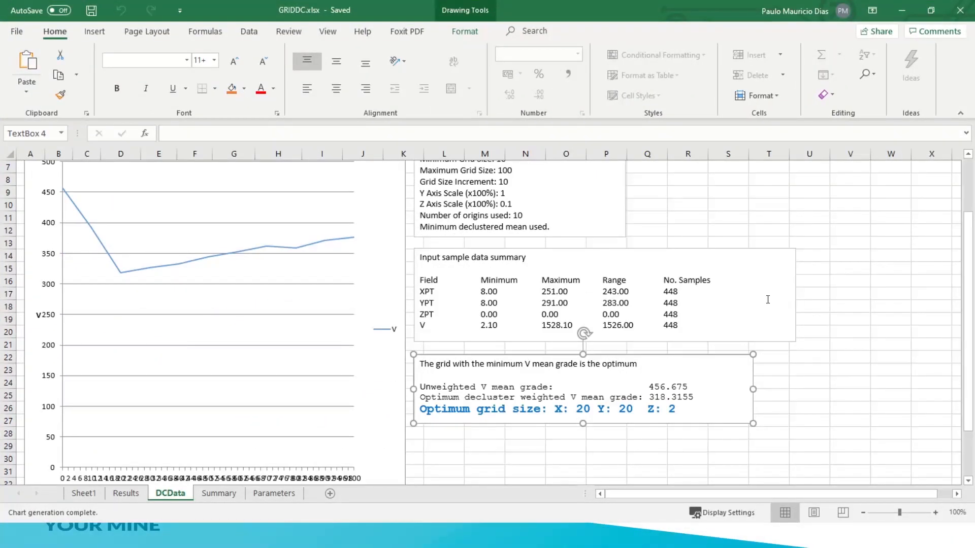
scroll(325, 356, down, 2)
double_click(338, 401)
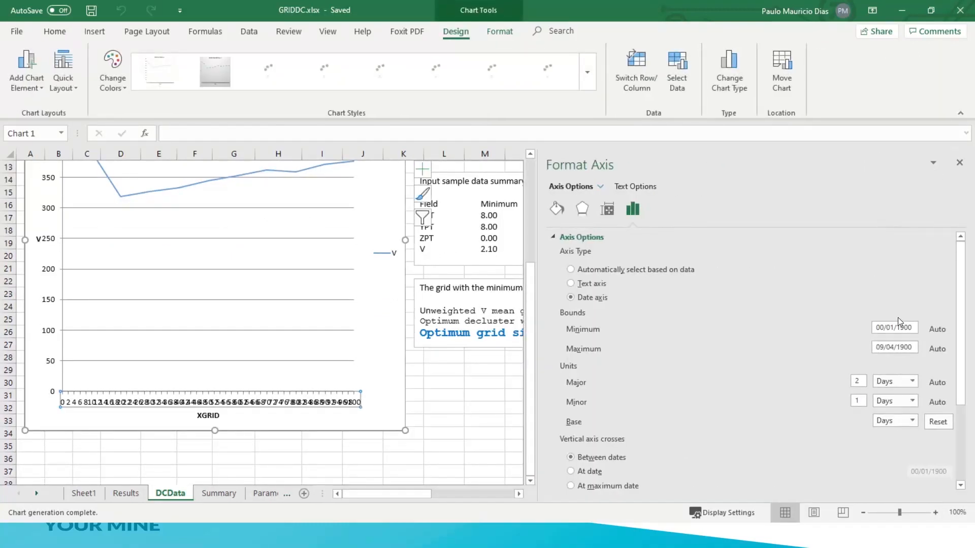
click(572, 285)
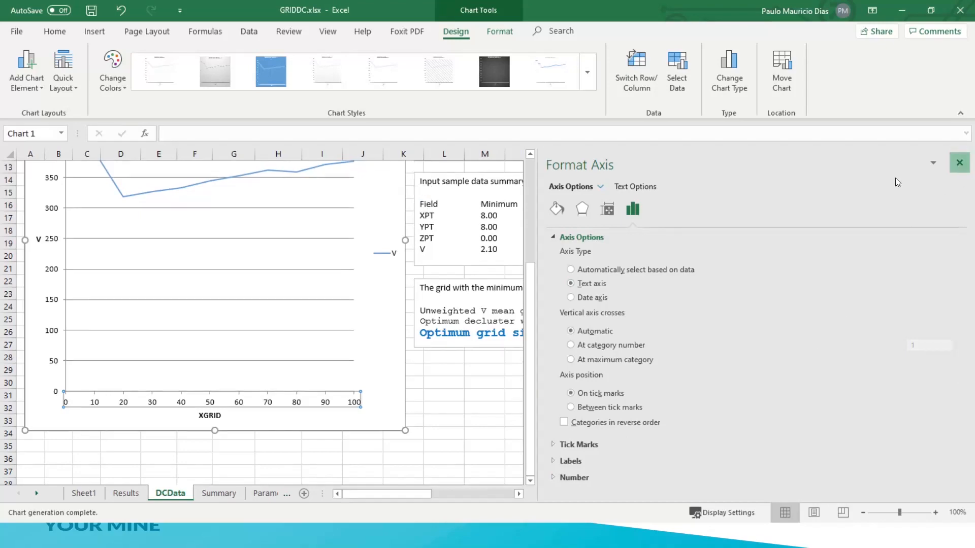
click(959, 162)
Examine the GRIDDC plot, the optimum grid size and the declustered V mean grade, then return to Studio RM
scroll(629, 407, up, 1)
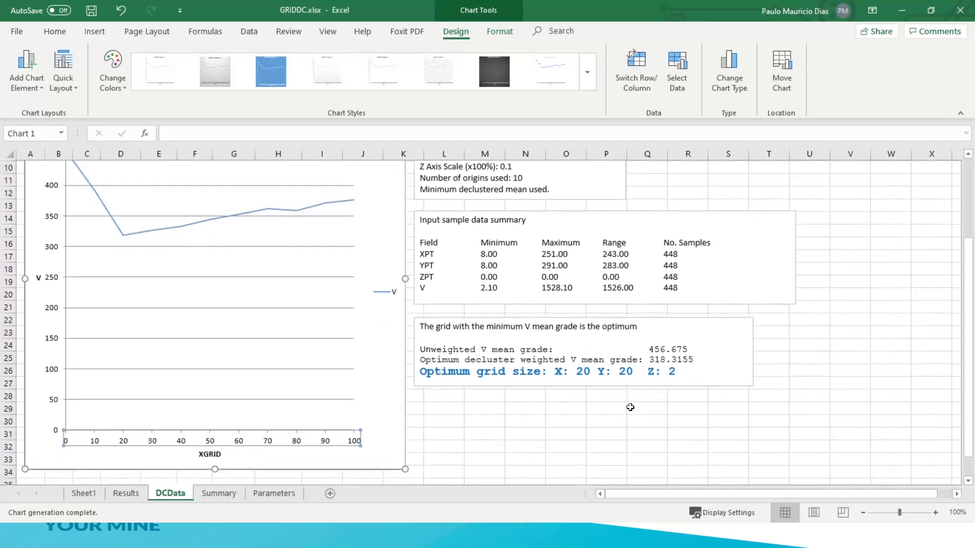
scroll(630, 407, up, 2)
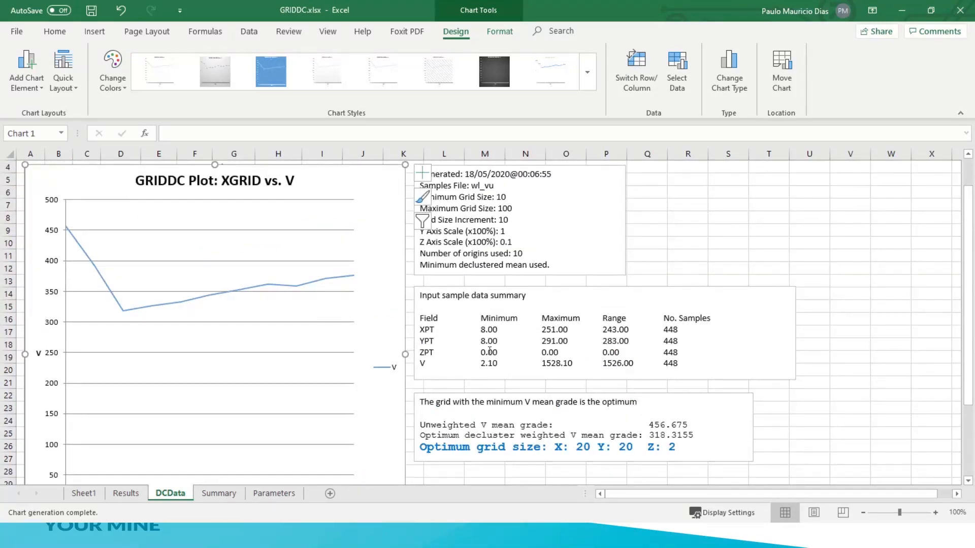
mouse_move(578, 447)
mouse_down()
mouse_move(678, 447)
mouse_move(667, 439)
mouse_up()
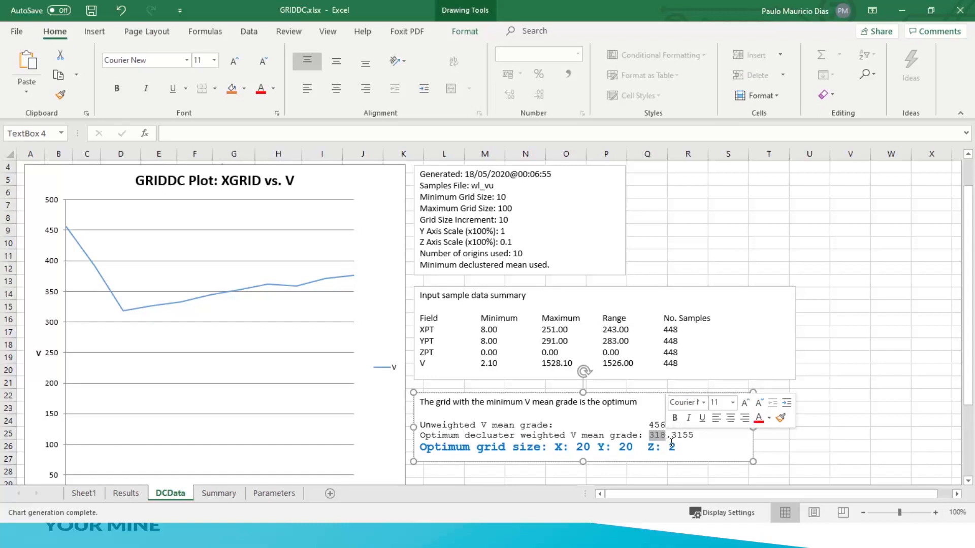
scroll(736, 282, up, 1)
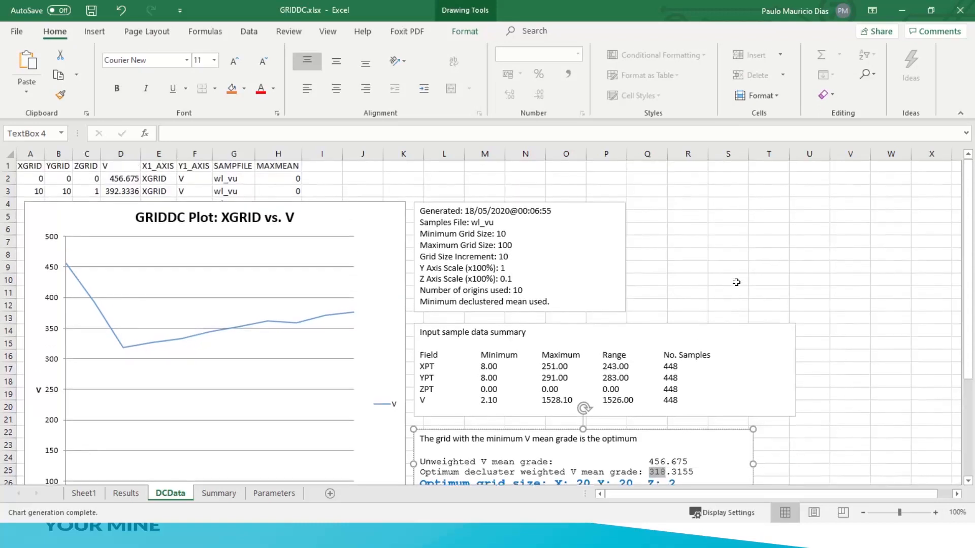
scroll(739, 281, down, 4)
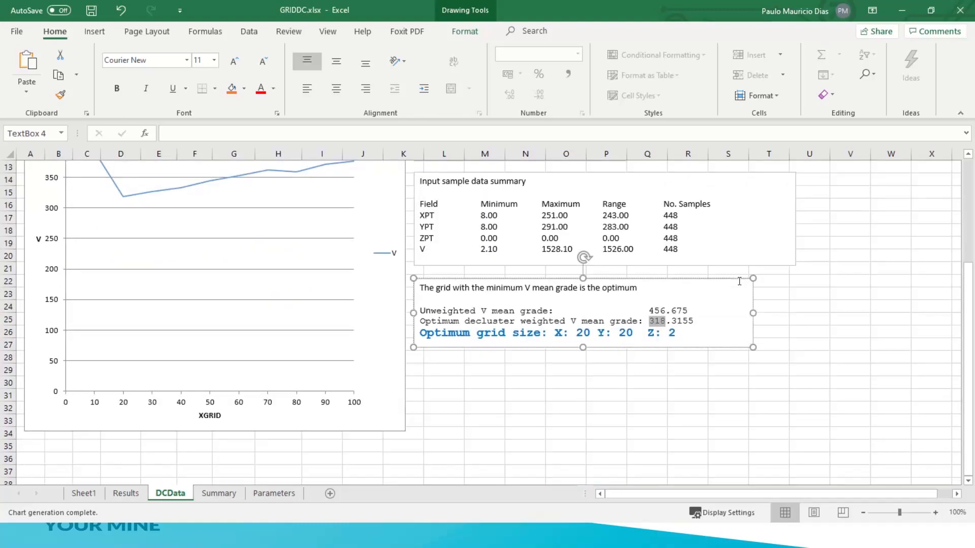
click(903, 10)
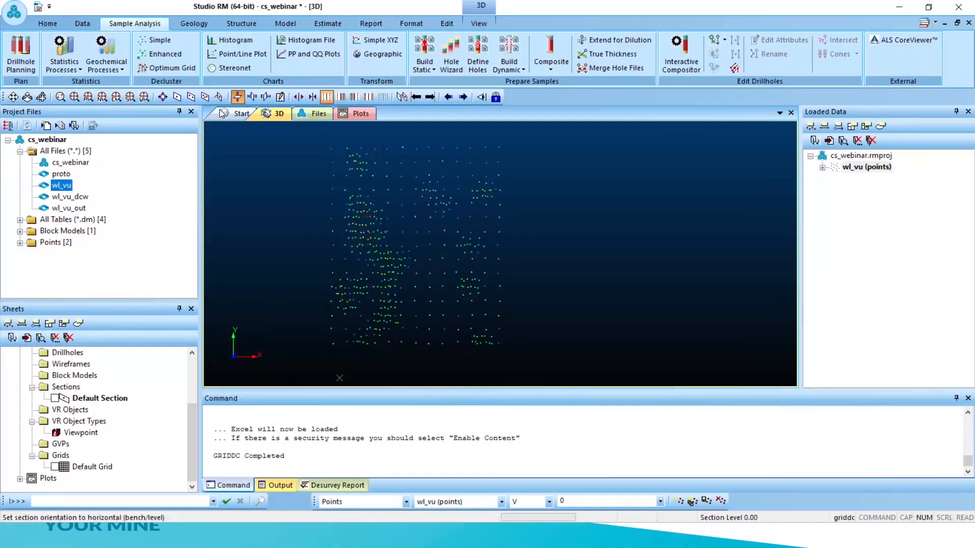
Open the wl_vu_dcw table and browse its records to examine the DCWEIGHT declustering weights
click(75, 198)
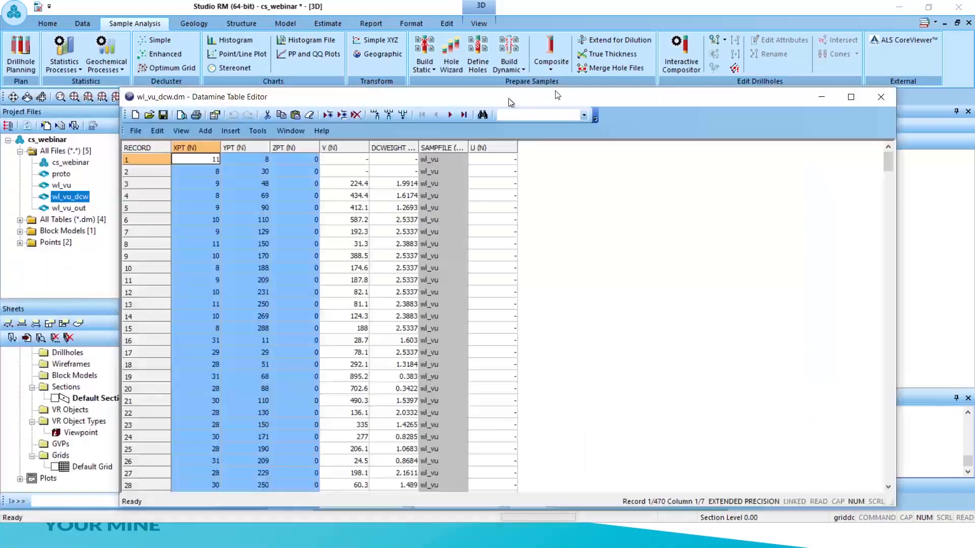
drag(508, 96, 526, 68)
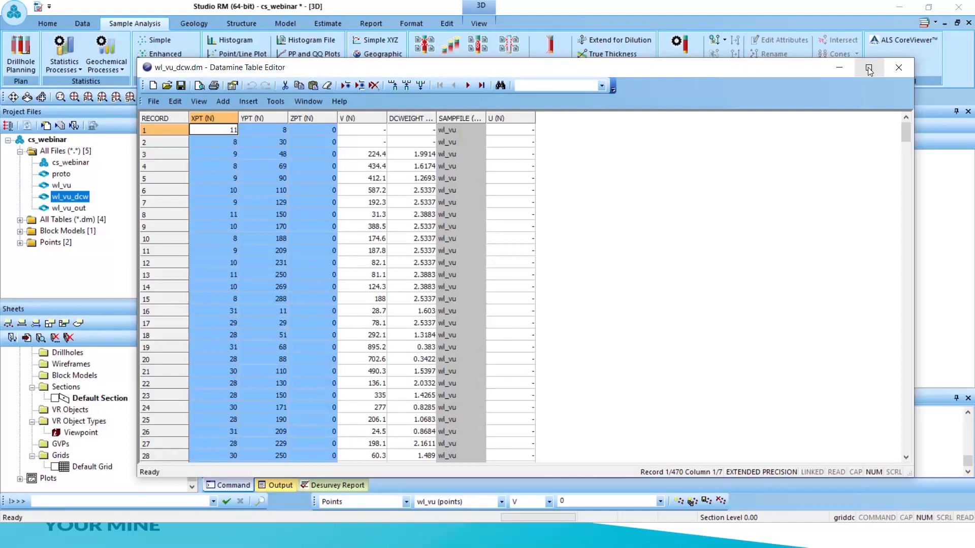
click(869, 70)
click(285, 140)
key(Down)
key(Down)
key(Down)
key(Down)
key(Down)
key(Down)
key(Down)
key(Down)
key(Down)
key(Down)
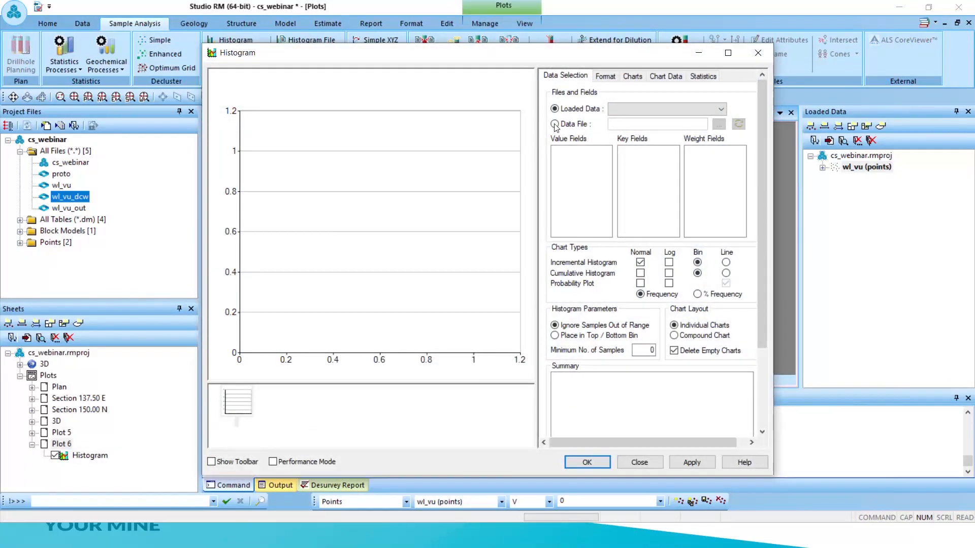
Use the wl_vu_dcw data file as the source for the new histogram
click(555, 124)
click(719, 124)
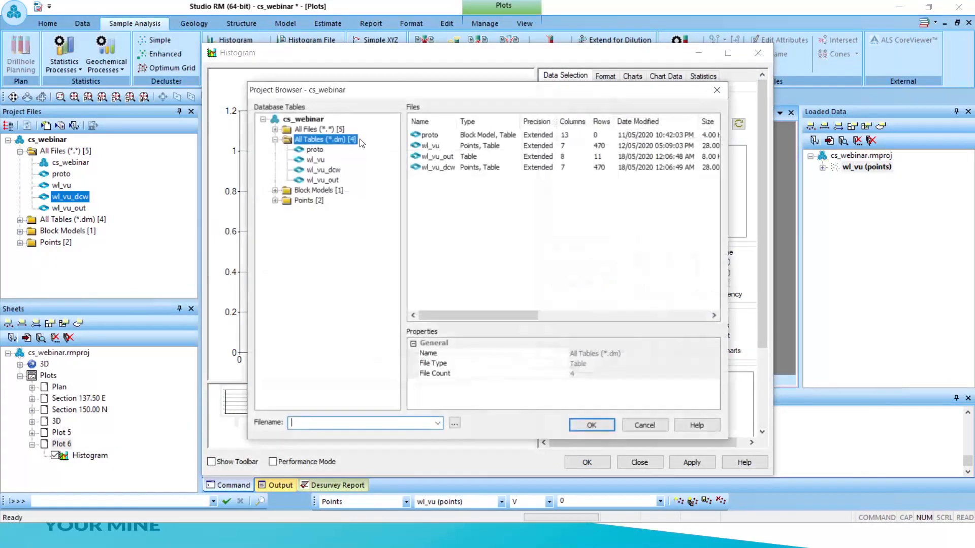
click(323, 170)
click(592, 425)
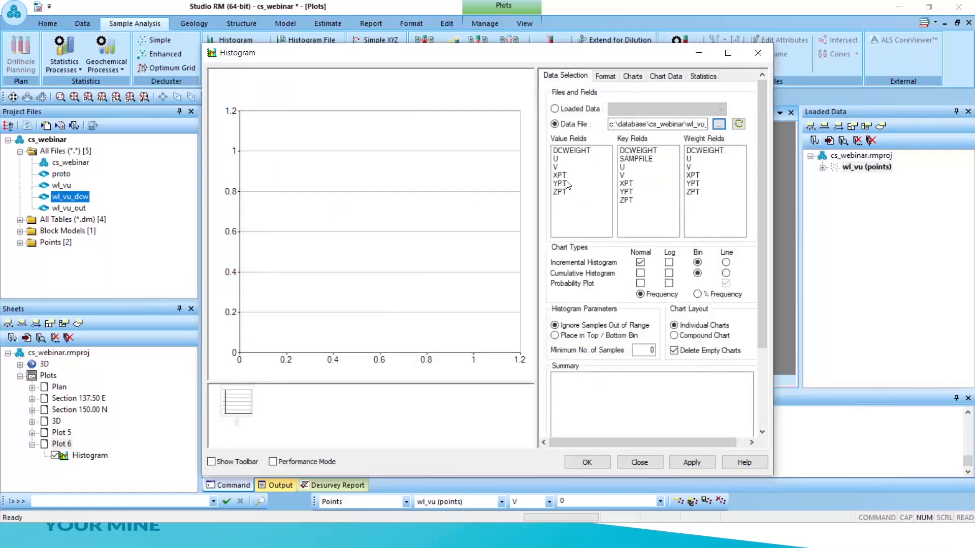
Plot a histogram of value field V weighted by DCWEIGHT, using % Frequency
click(560, 167)
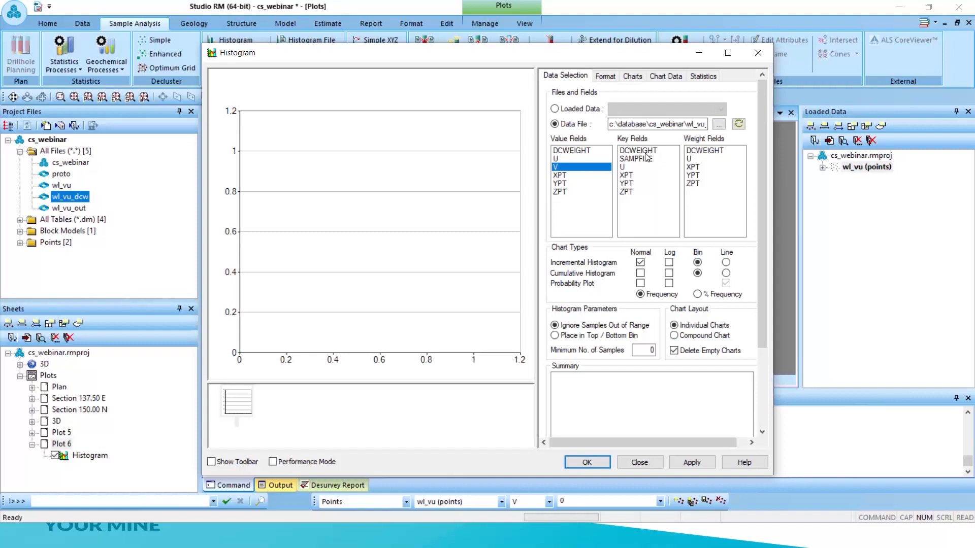
click(709, 151)
click(698, 294)
click(605, 77)
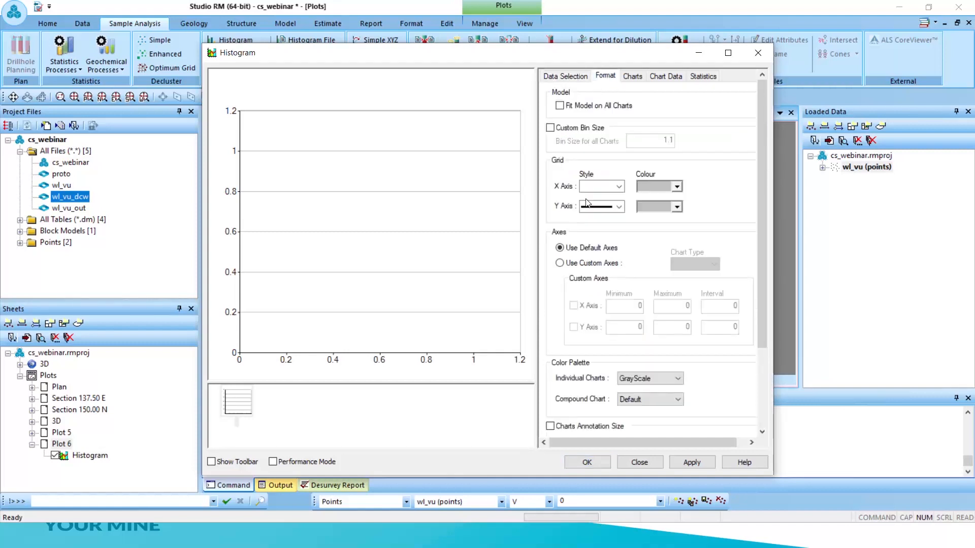
click(691, 462)
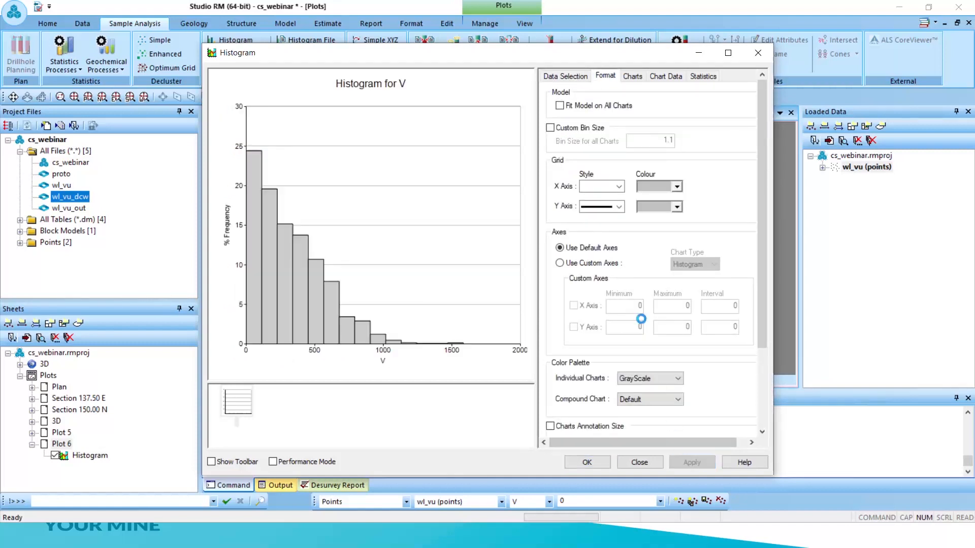
Enable the custom bin size and custom axes, and set the Y axis maximum to 100 with an interval of 10
click(550, 128)
click(559, 263)
click(573, 328)
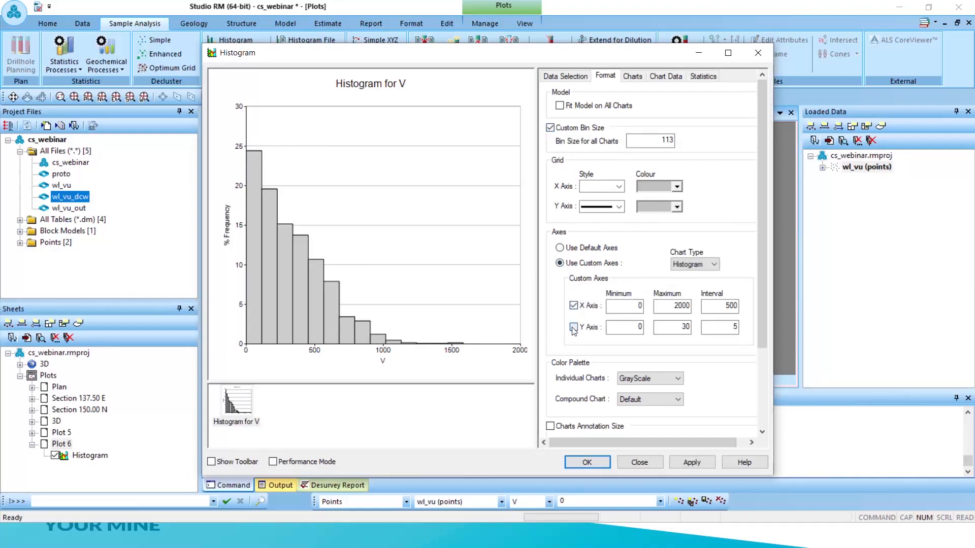
double_click(681, 329)
text(1)
text(100)
text(10)
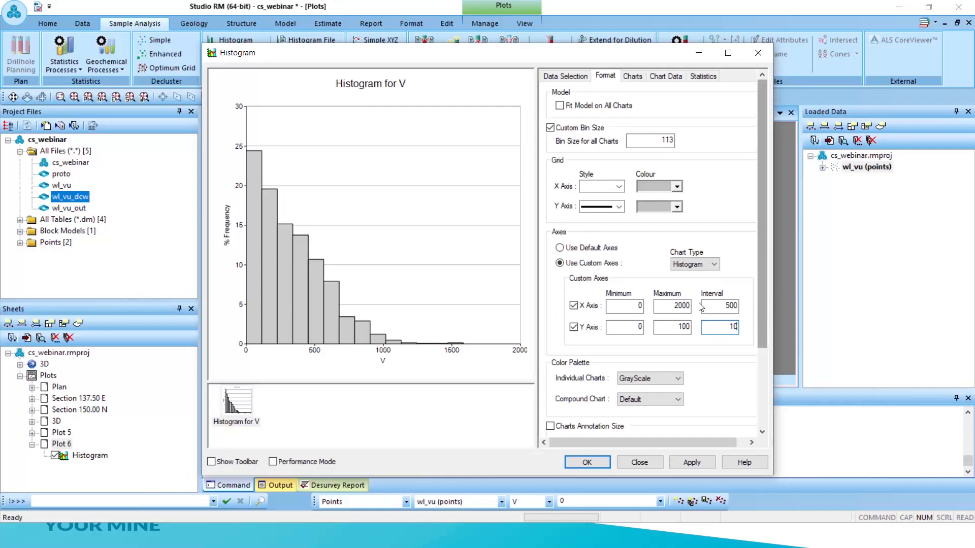
Set the histogram's X axis maximum to 1600 with an interval of 200
double_click(673, 306)
text(1600)
key(Tab)
text(200)
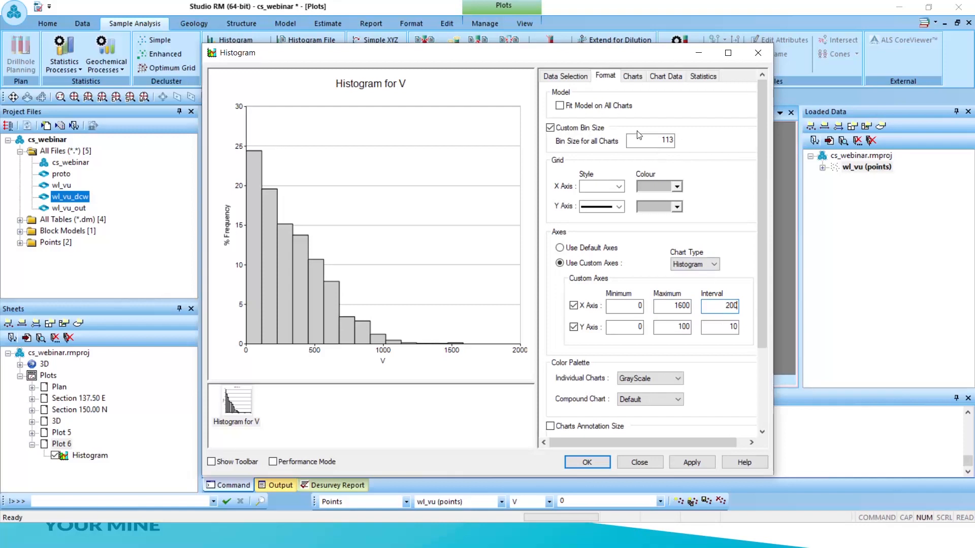
Add total samples, minimum, maximum, total, mean and coefficient of variation to the V histogram, applying the format settings
click(703, 75)
click(560, 182)
click(559, 224)
click(560, 237)
click(559, 265)
click(559, 279)
click(559, 335)
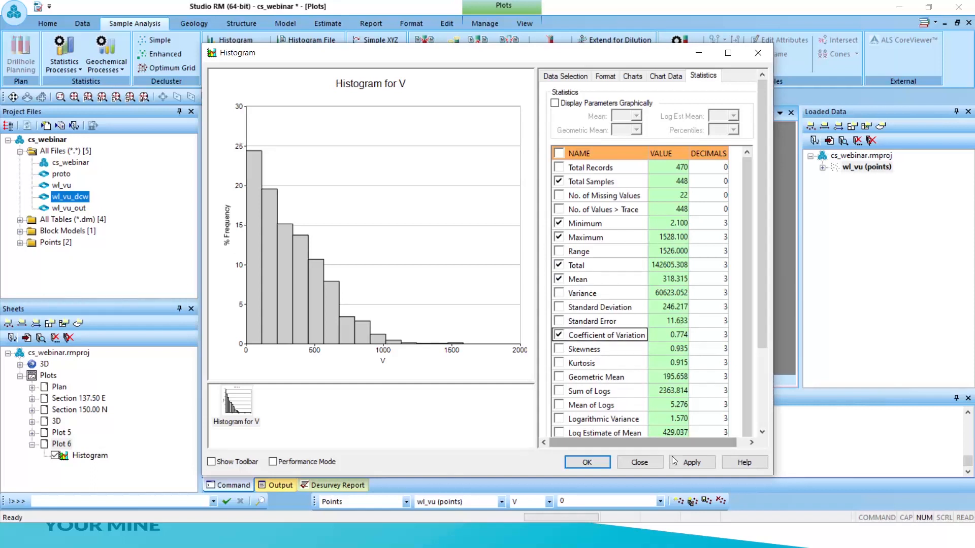
click(692, 462)
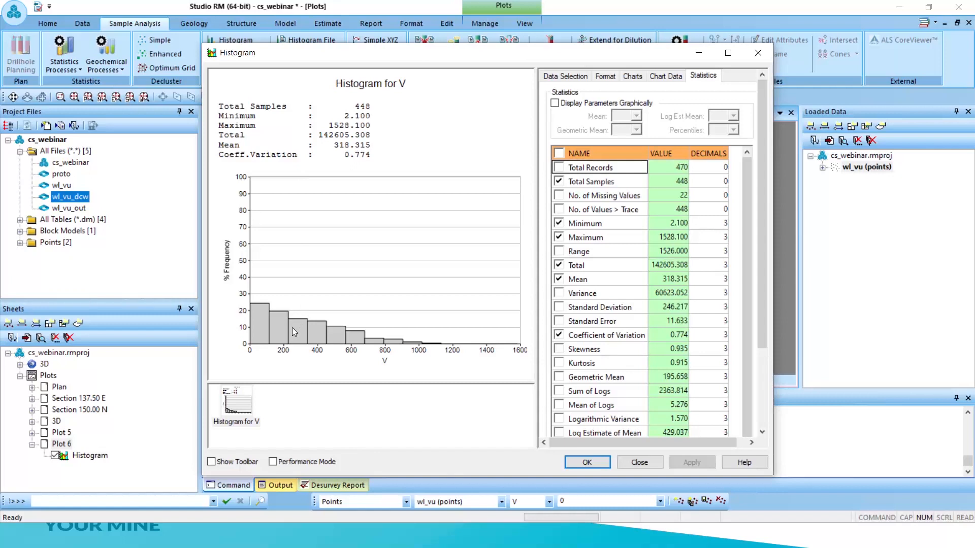
Show the chart toolbar, enlarge the chart area, and save the histogram image as hist_V_declustered.bmp
click(211, 462)
drag(324, 385, 322, 416)
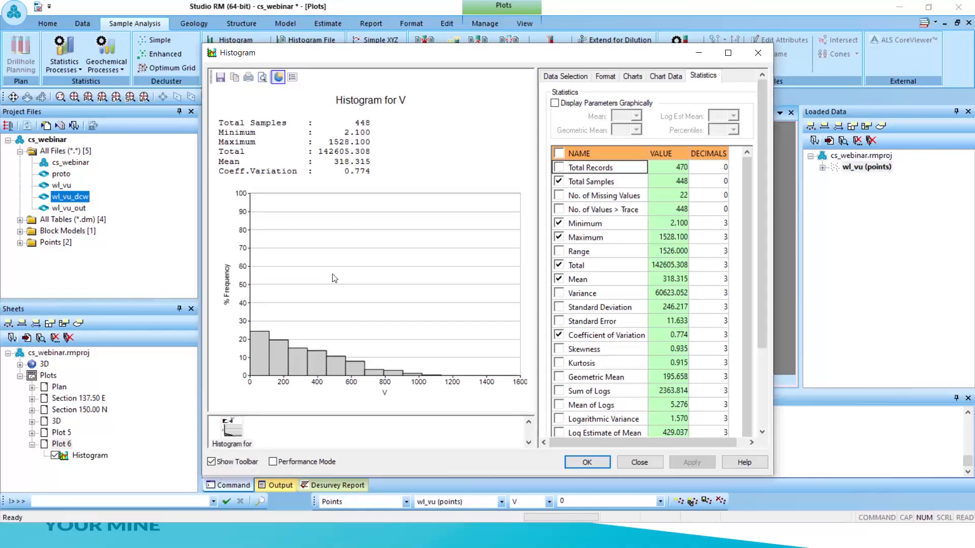
click(220, 77)
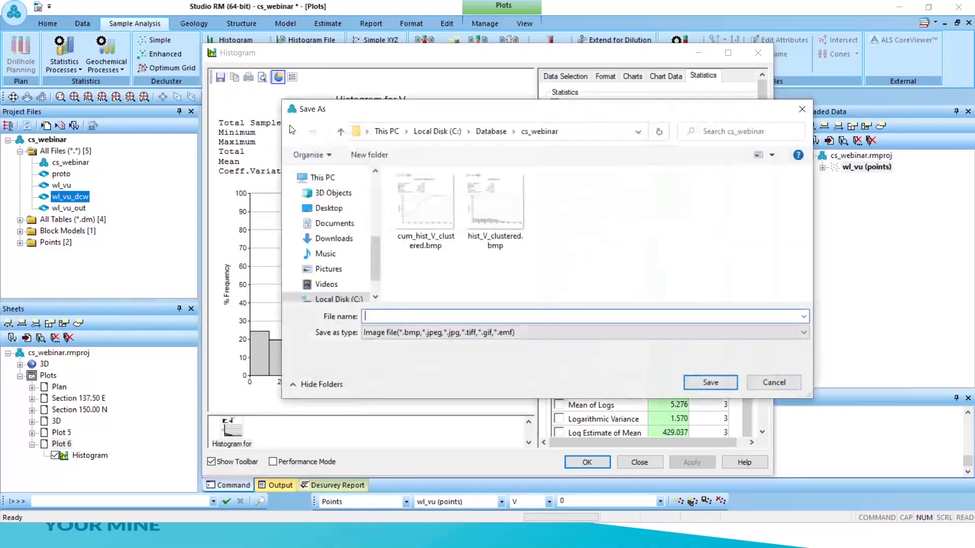
click(495, 213)
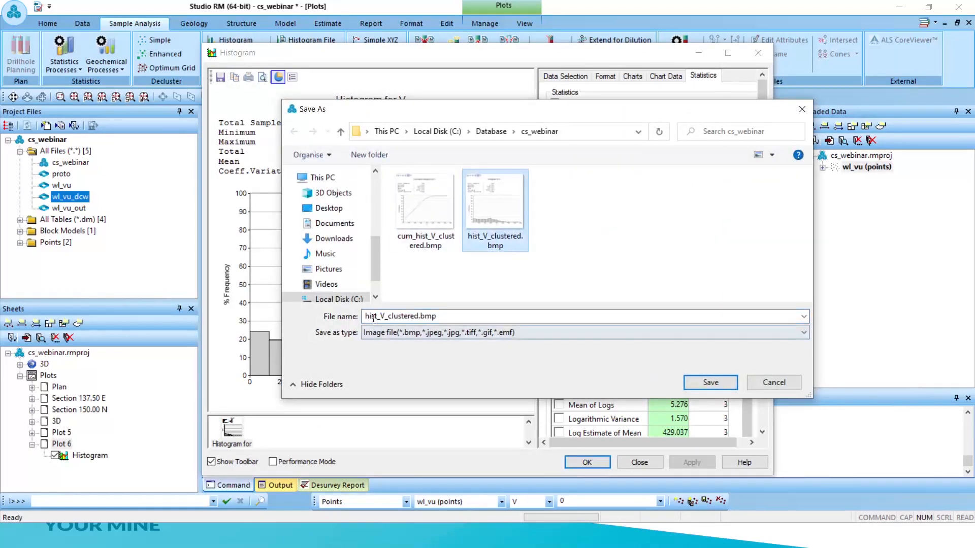
click(390, 316)
click(390, 316)
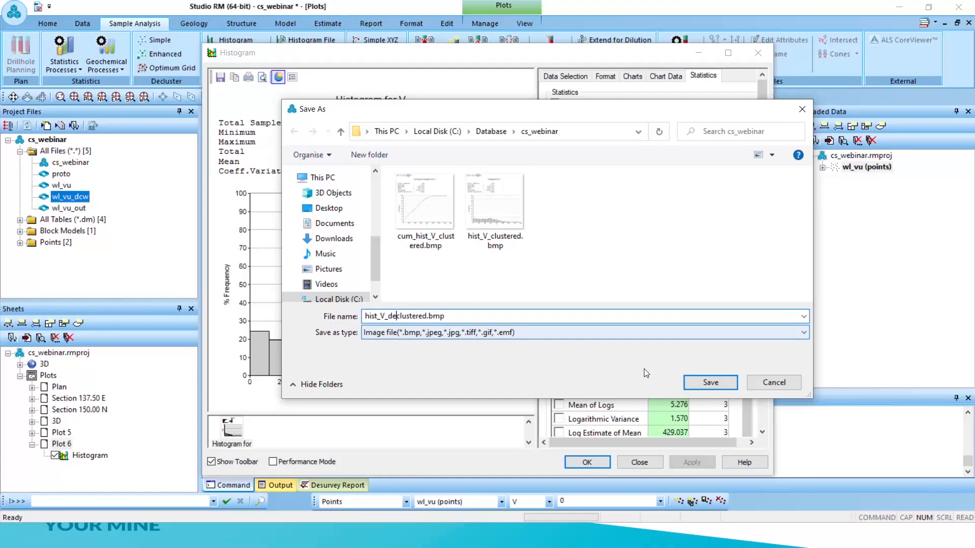
click(710, 383)
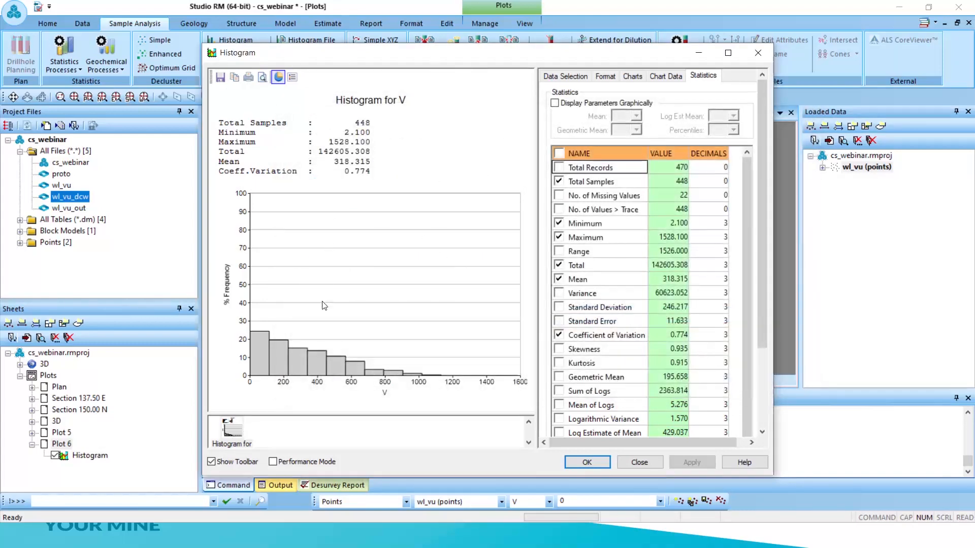
click(222, 78)
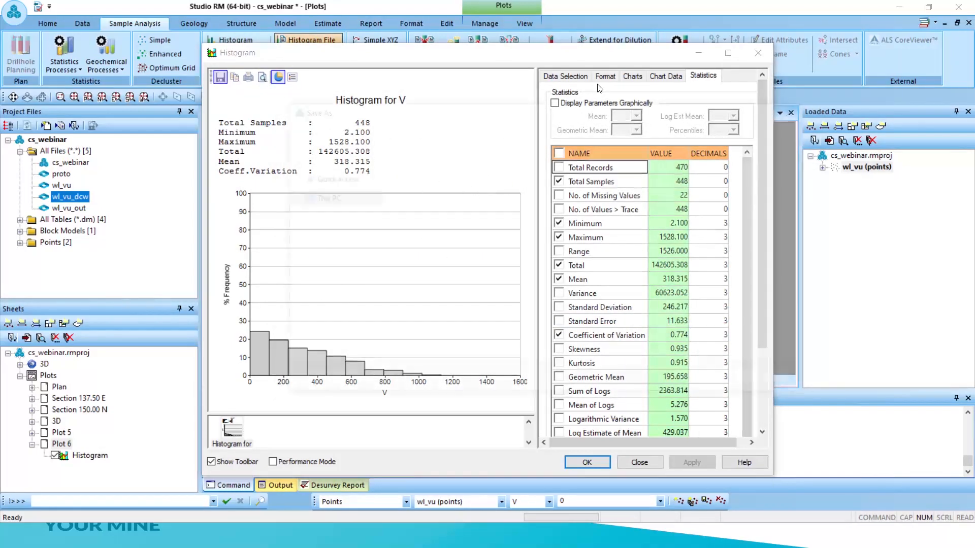
click(802, 110)
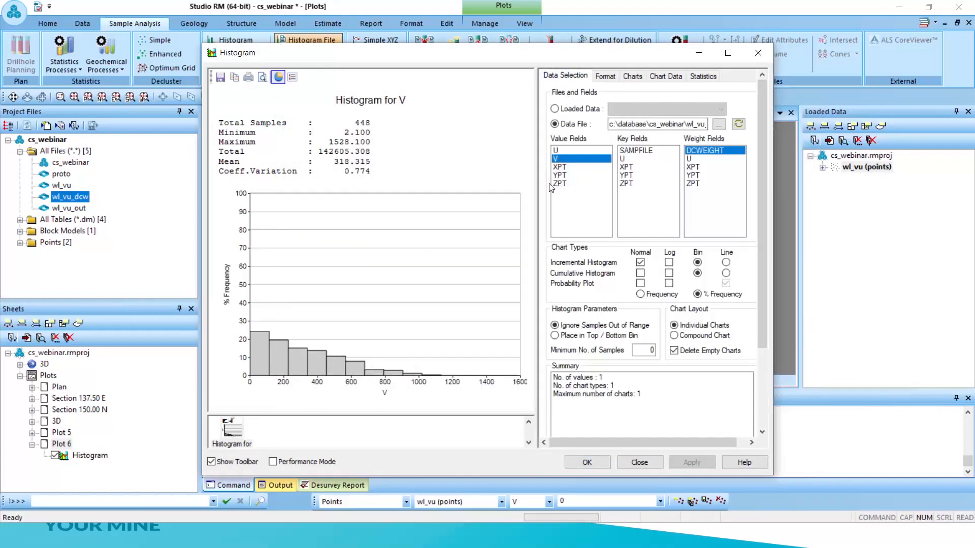
Replace the incremental histogram of V with a normal cumulative histogram drawn as a line
click(640, 273)
click(725, 273)
click(641, 263)
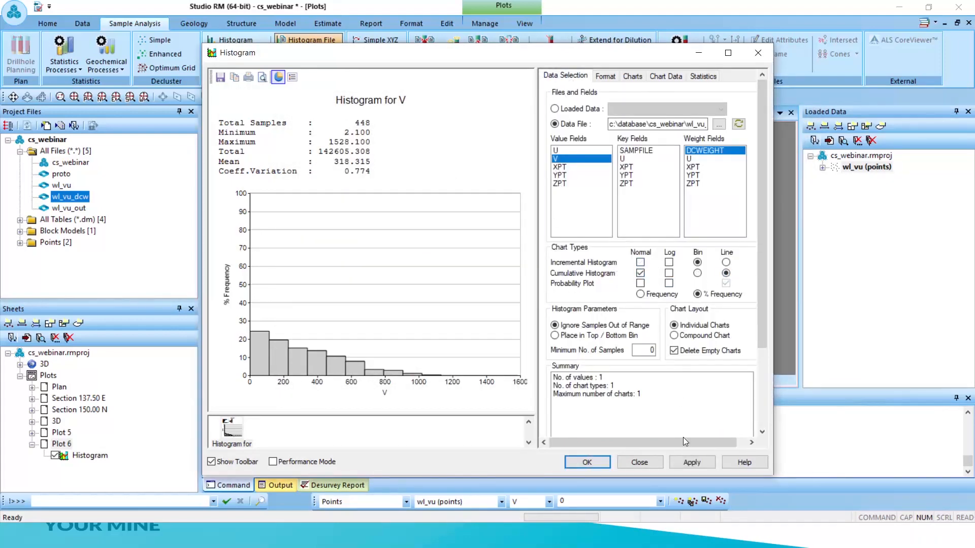
click(691, 463)
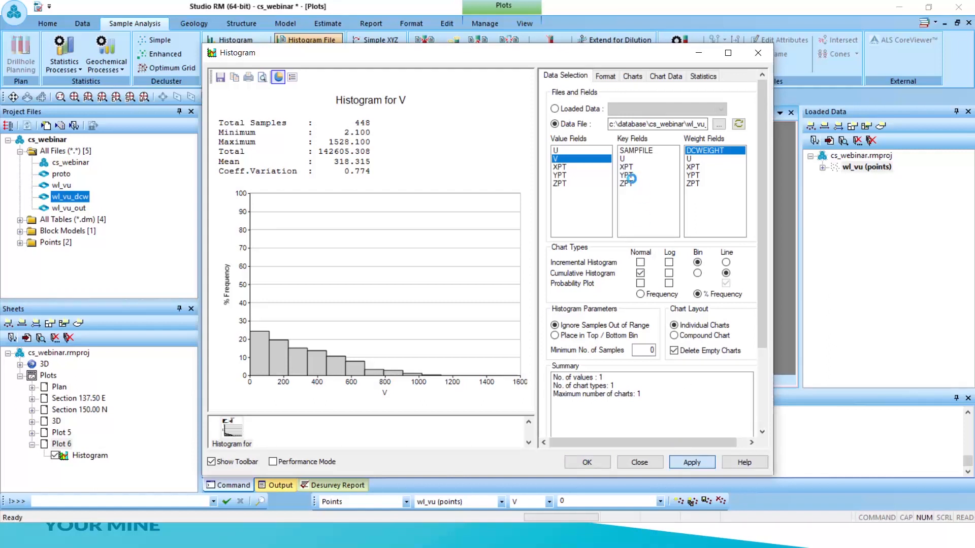
Set the cumulative histogram's custom Y axis maximum to 100 with an interval of 10
click(605, 76)
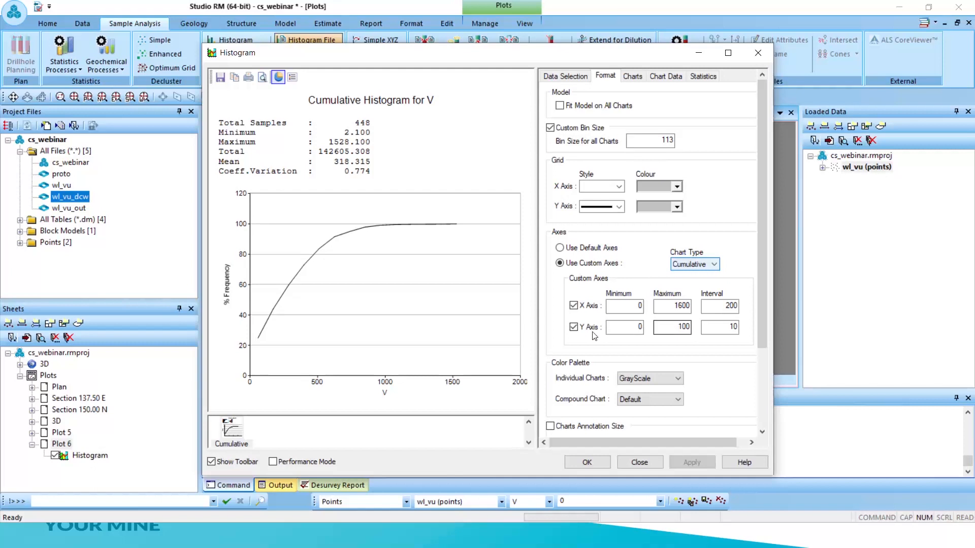
click(573, 328)
click(574, 327)
drag(665, 328, 745, 326)
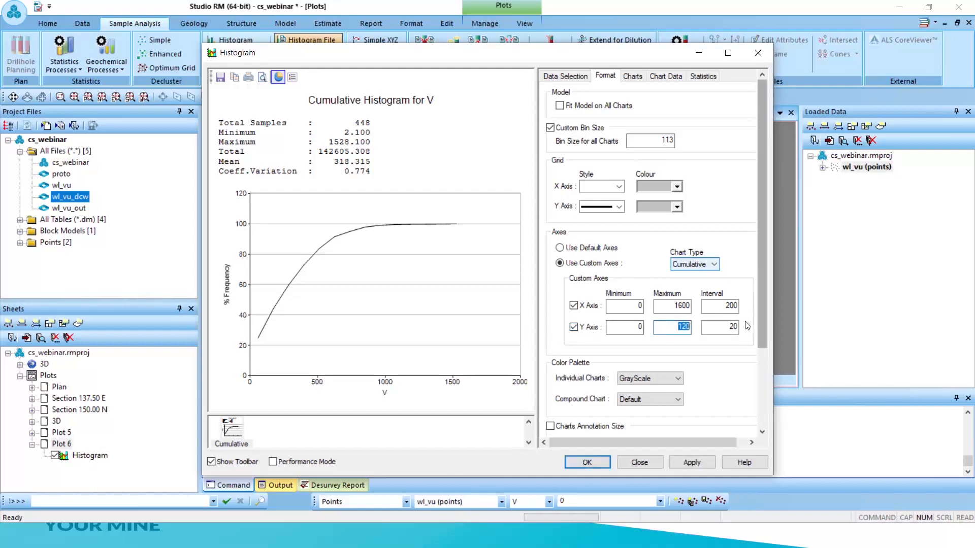
text(100)
key(Tab)
text(10)
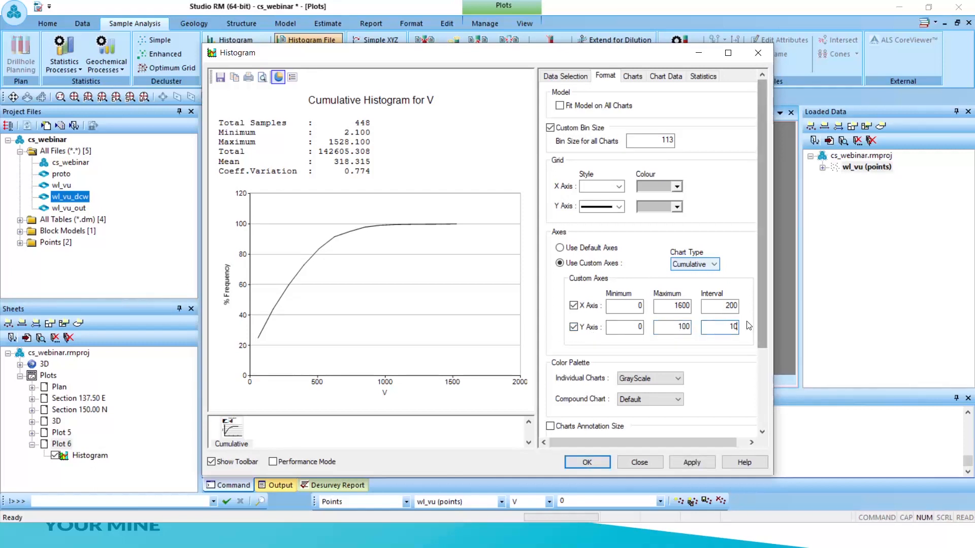
Set the custom bin size for the cumulative histogram of V to 102 and apply the format settings
double_click(665, 140)
text(10)
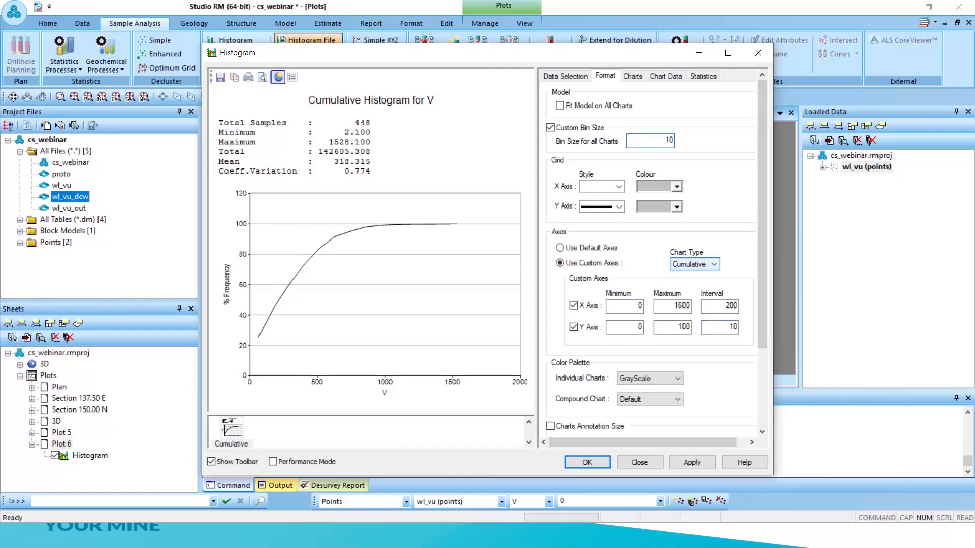
text(2)
click(691, 462)
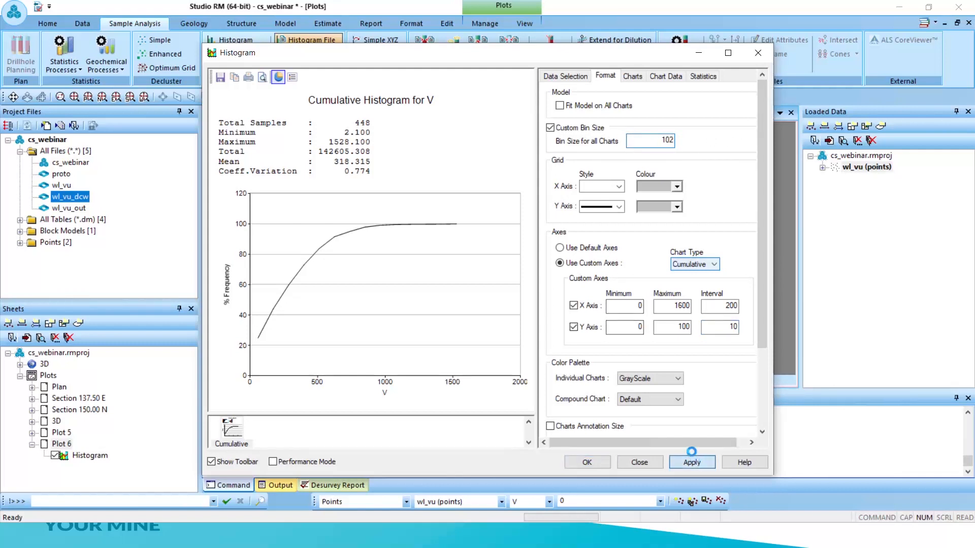
Save the cumulative histogram image as cum_hist_V_declustered.bmp, and put the Histogram window away
click(221, 79)
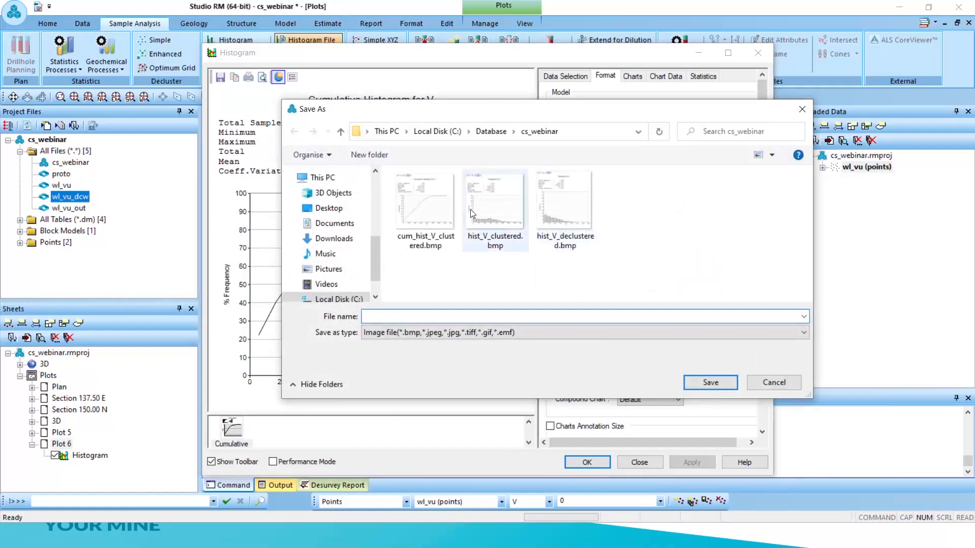
click(426, 208)
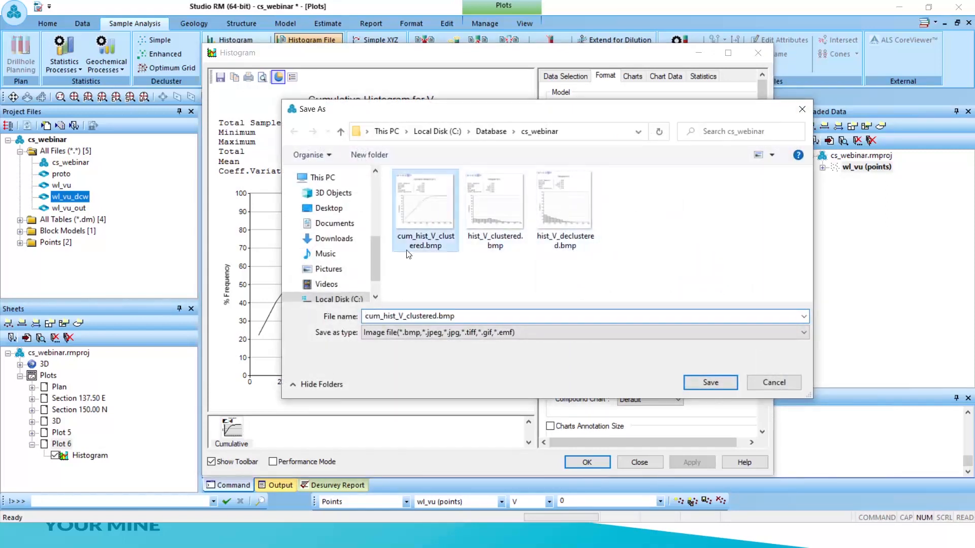
click(410, 317)
click(409, 317)
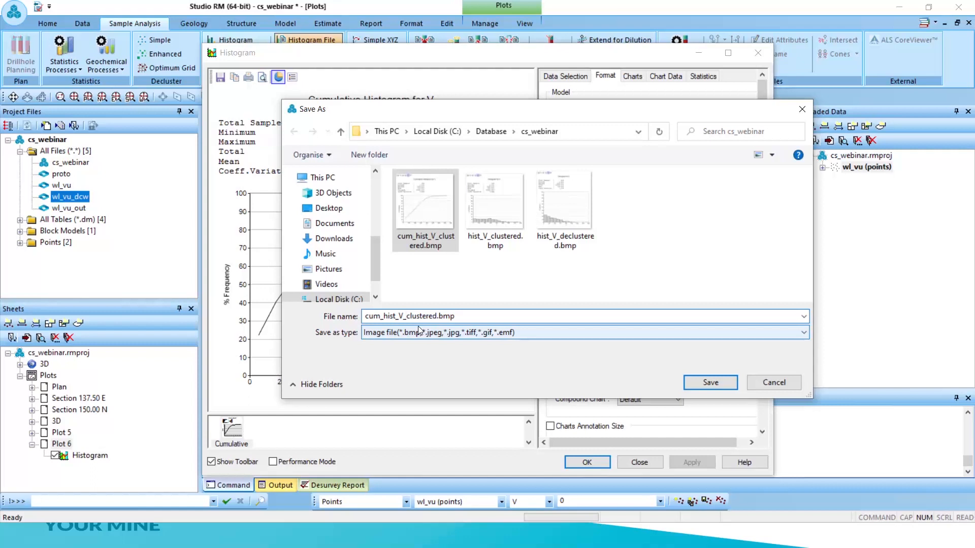
text(de)
click(707, 382)
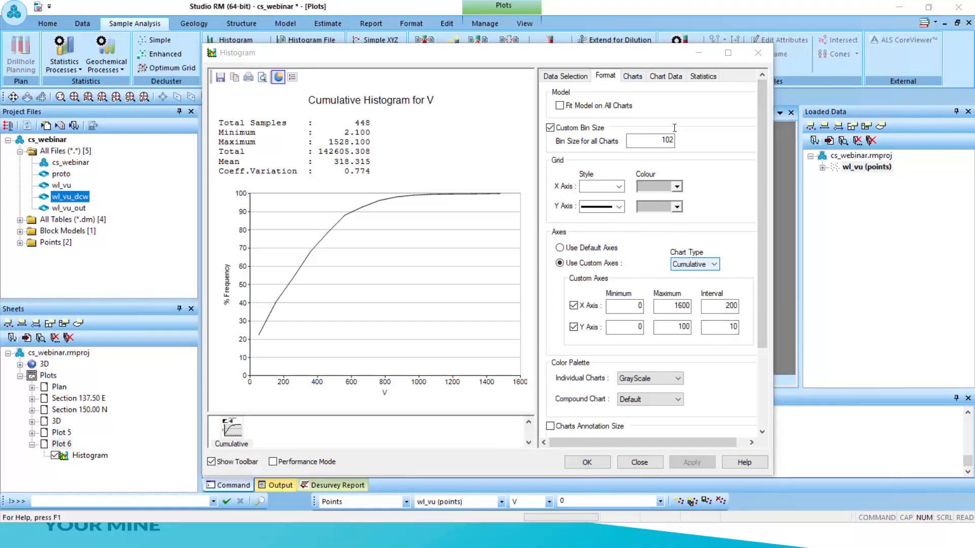
click(701, 55)
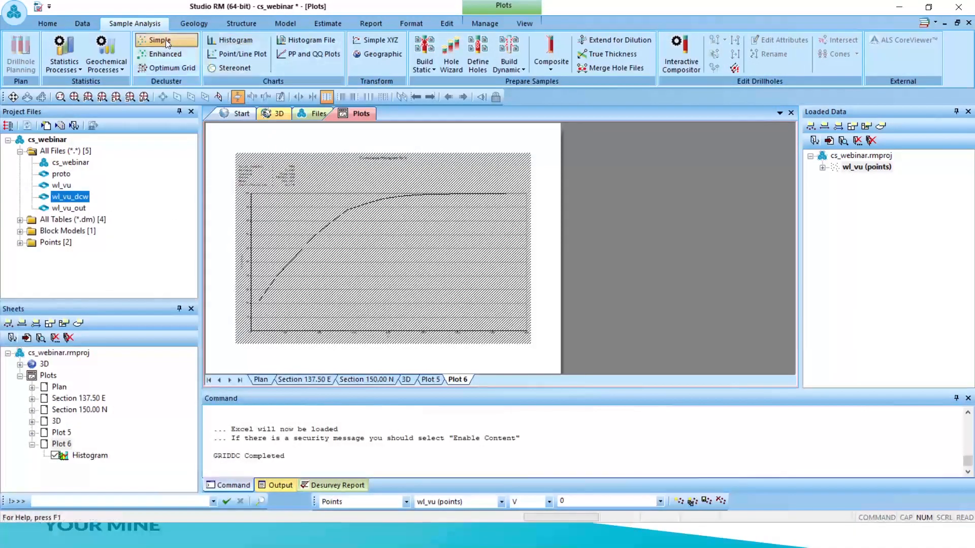
Start the NSCORE transform to normal scores with wl_vu_dcw as the input file
click(330, 25)
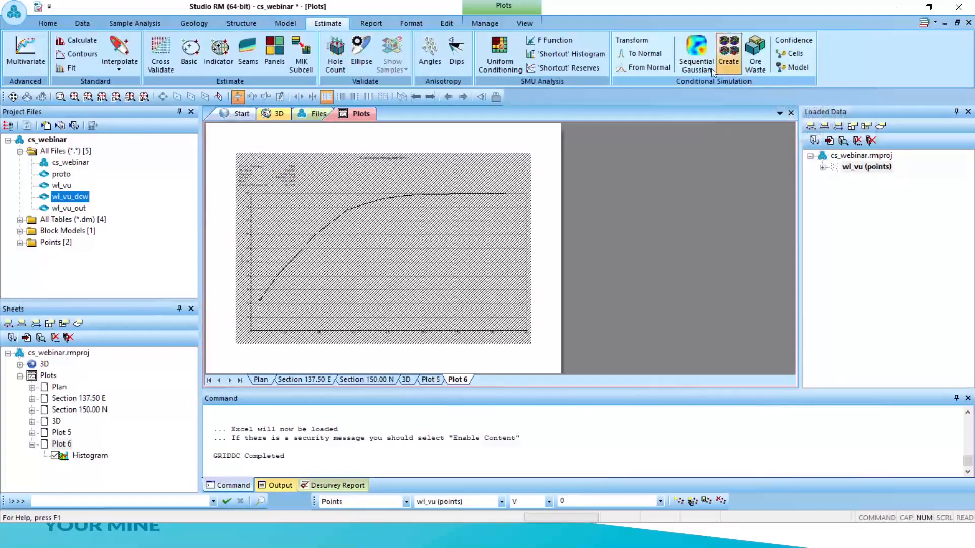
click(642, 54)
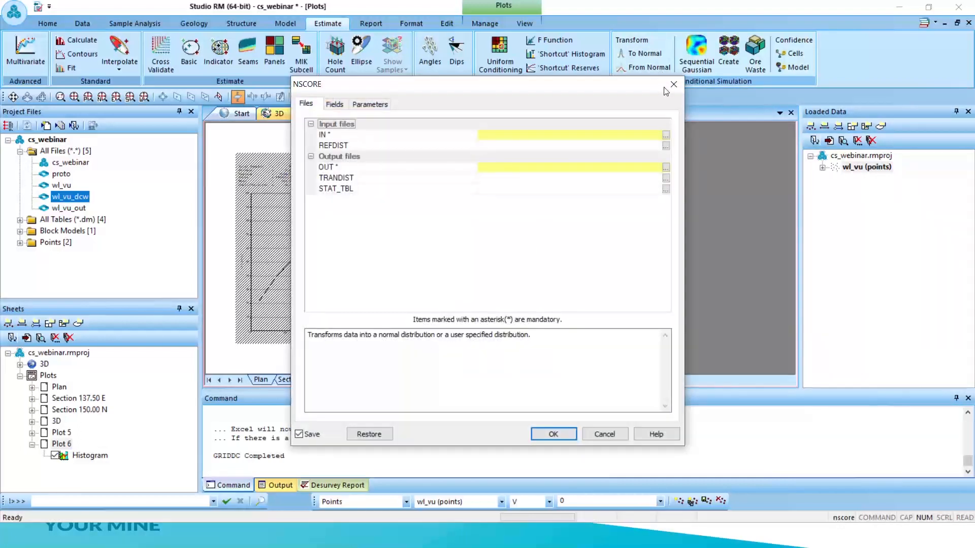
click(672, 85)
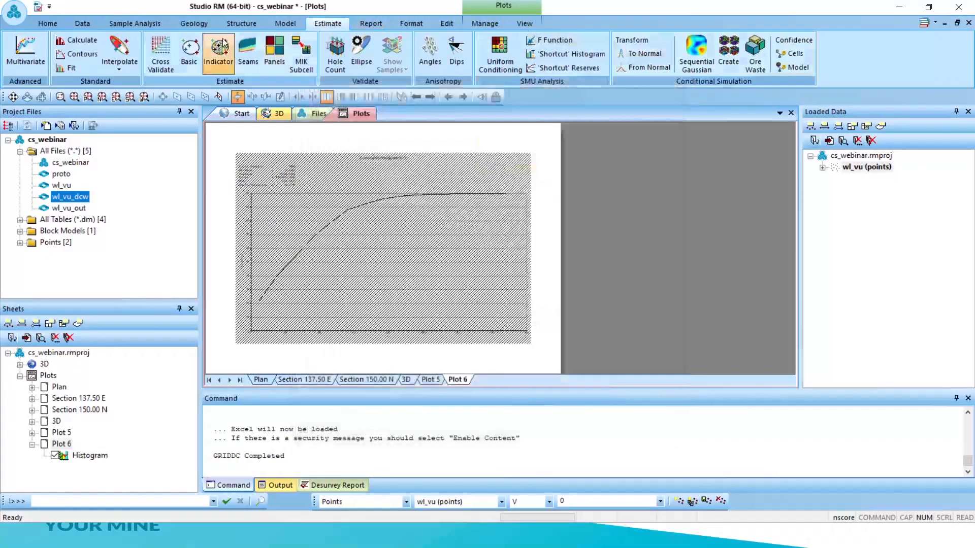
click(640, 55)
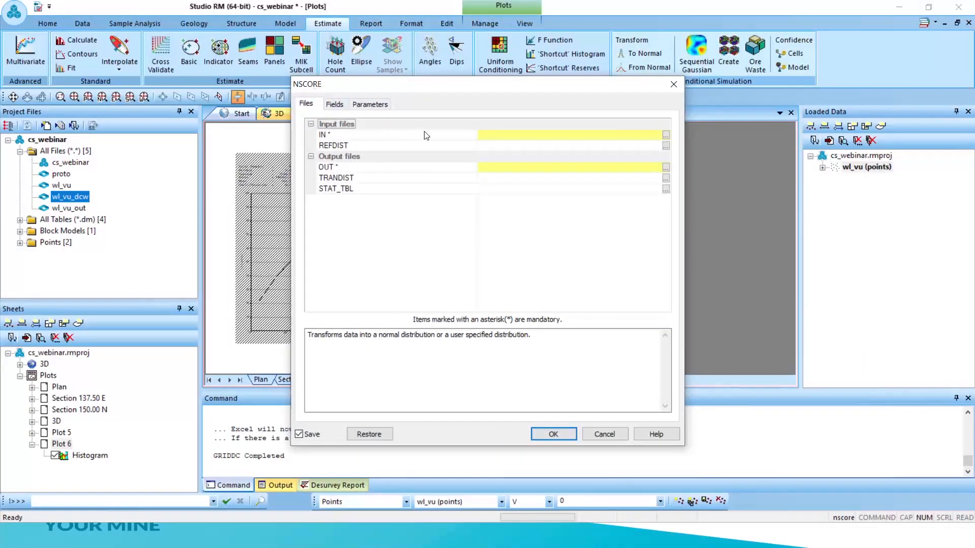
click(666, 135)
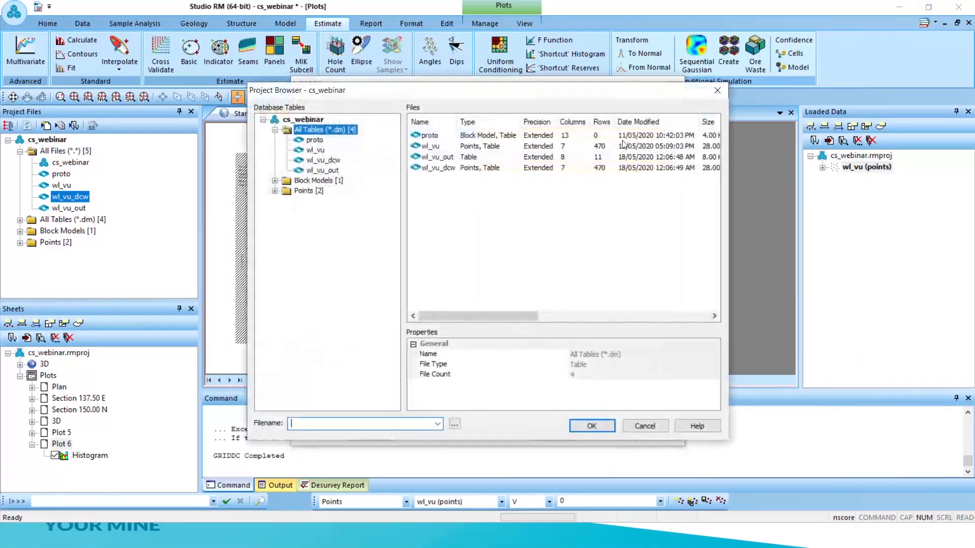
click(324, 161)
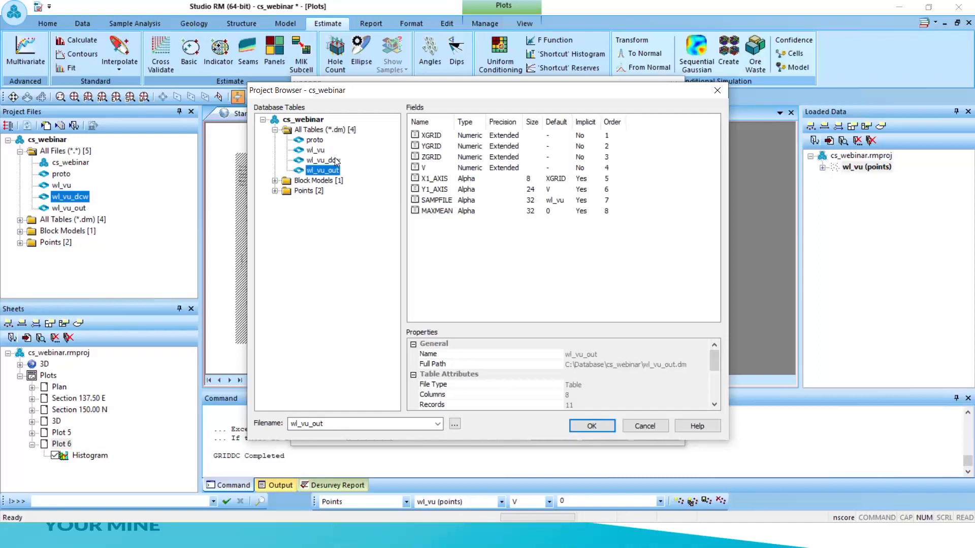
click(597, 427)
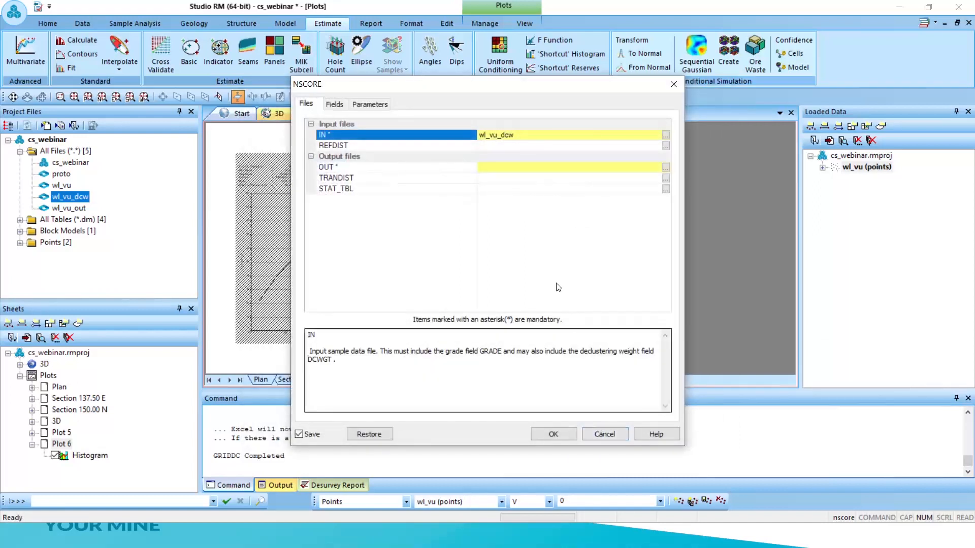
Name the NSCORE output file wl_vu_dcw_ns, based on the input file's name
click(517, 167)
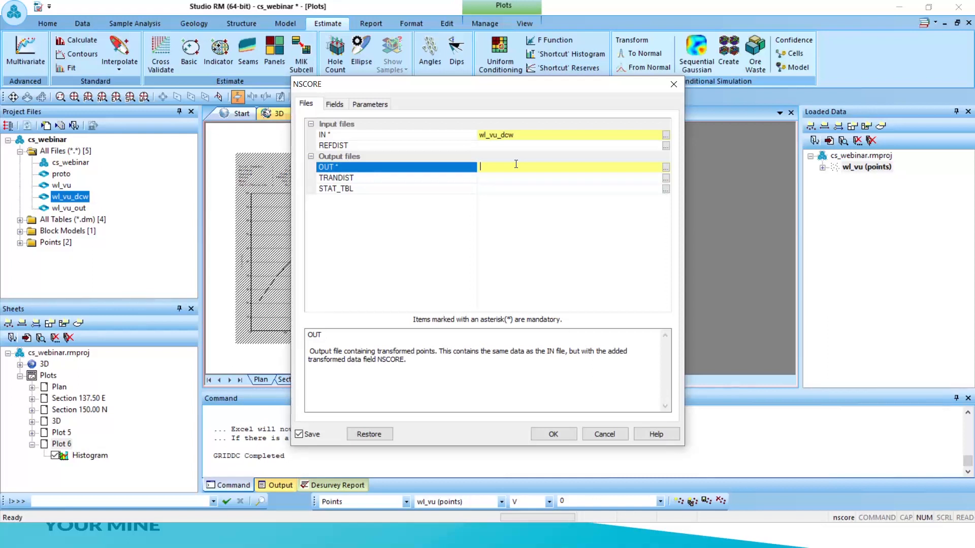
click(449, 135)
key(ctrl+c)
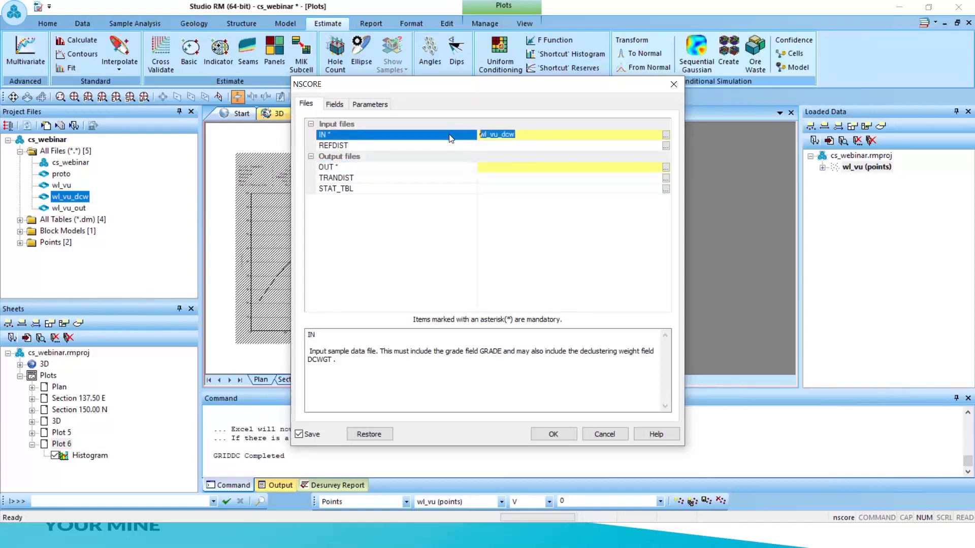
click(508, 171)
key(ctrl+v)
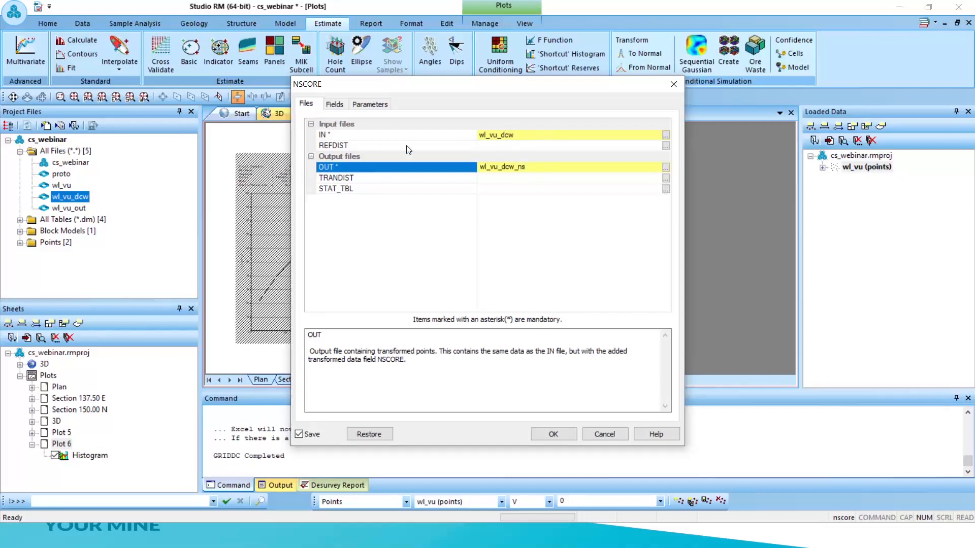
Assign V as the GRADE field and DCWEIGHT as the DCWGT declustering weight field for NSCORE
click(343, 102)
click(666, 135)
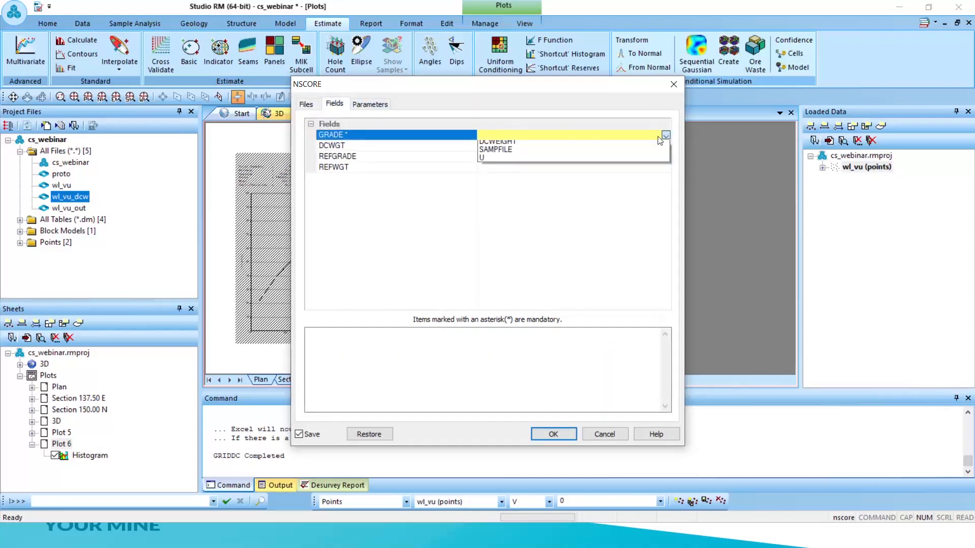
click(501, 169)
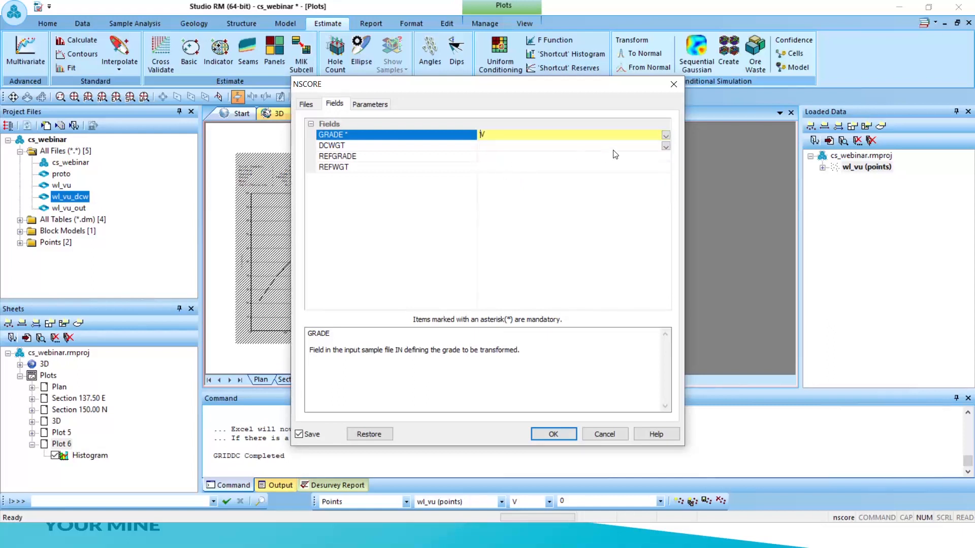
click(525, 150)
click(666, 146)
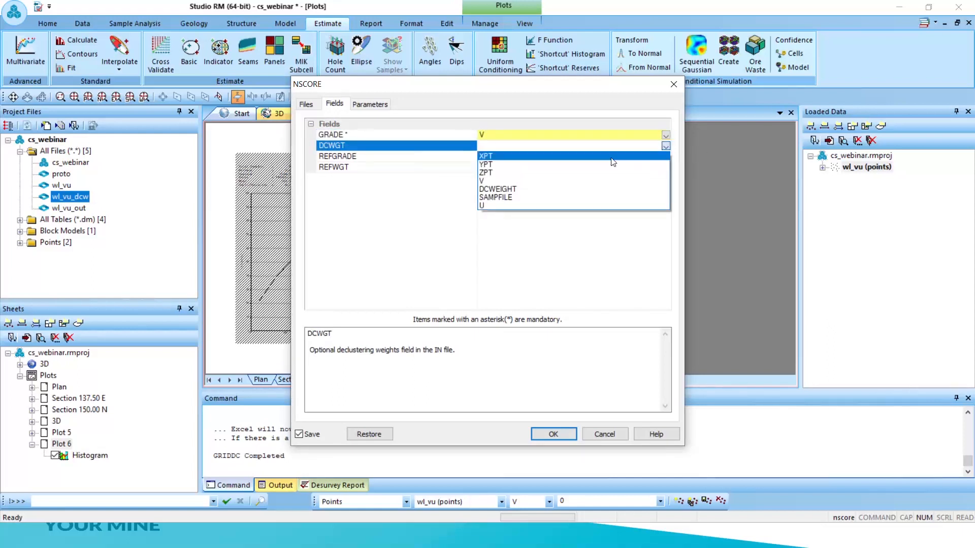
click(512, 189)
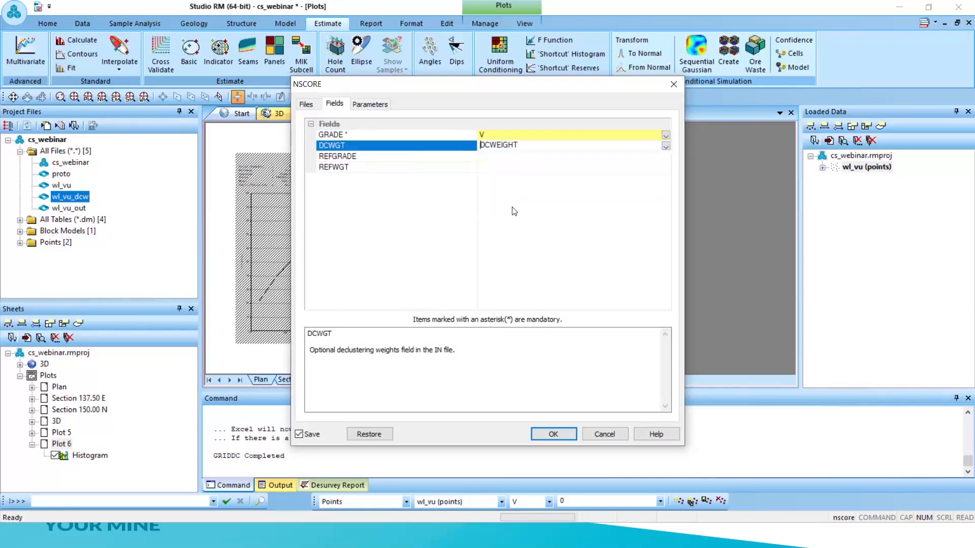
Review the NSCORE parameters, fields and files, and run the transform
click(363, 107)
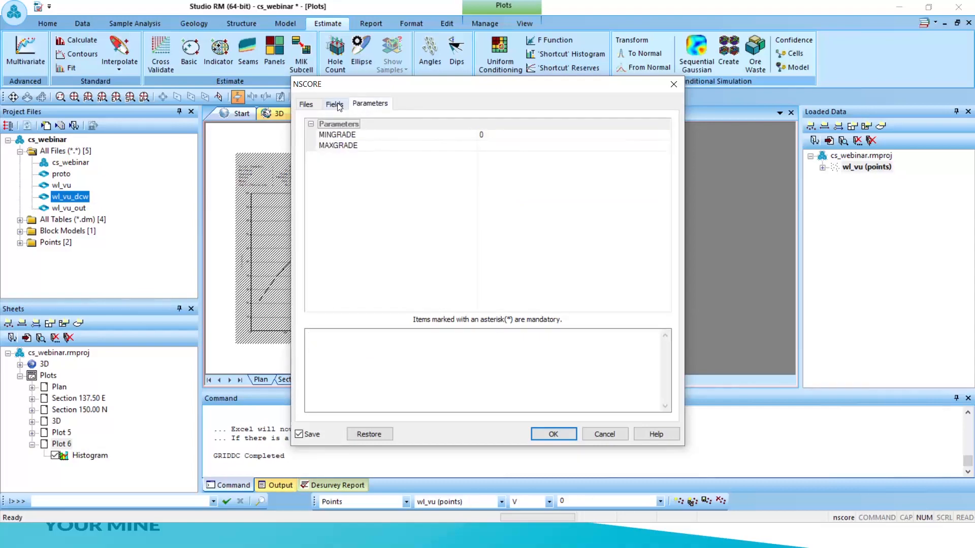
click(339, 106)
click(307, 105)
click(553, 434)
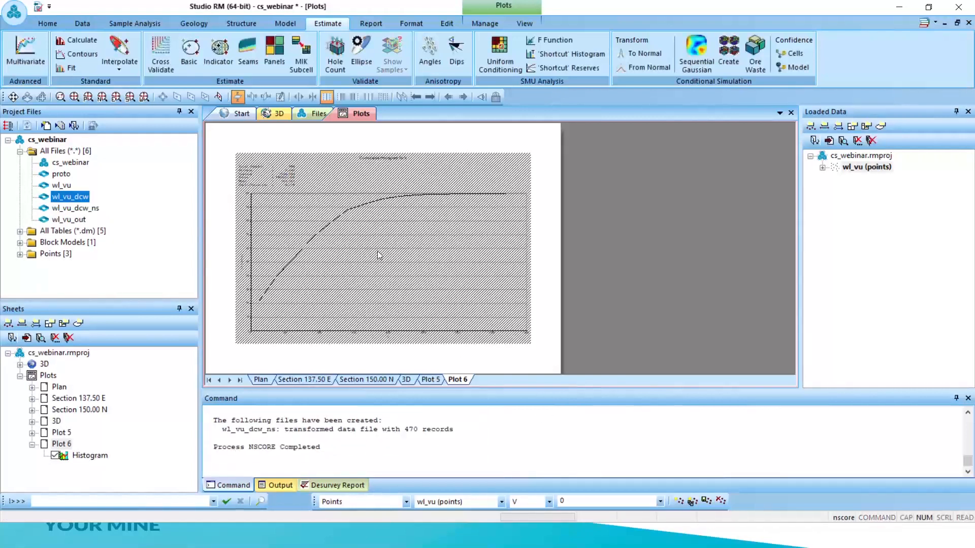
Create a new histogram from file, using wl_vu_dcw_ns as the data file
click(286, 24)
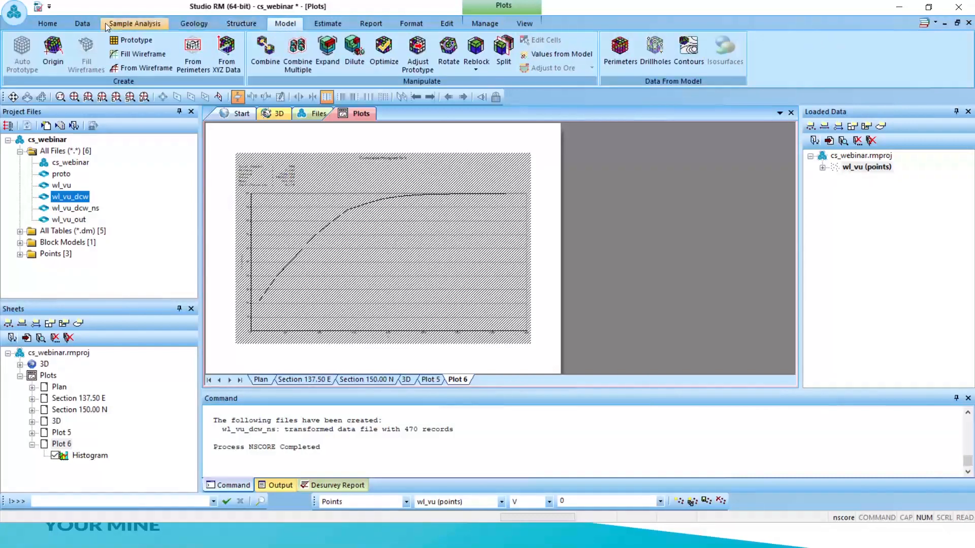
click(134, 23)
click(237, 41)
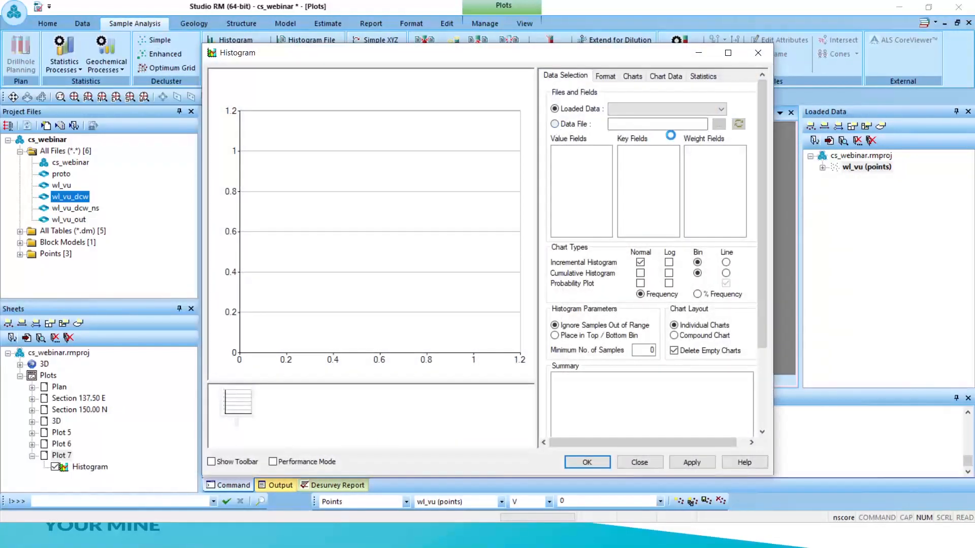
click(719, 125)
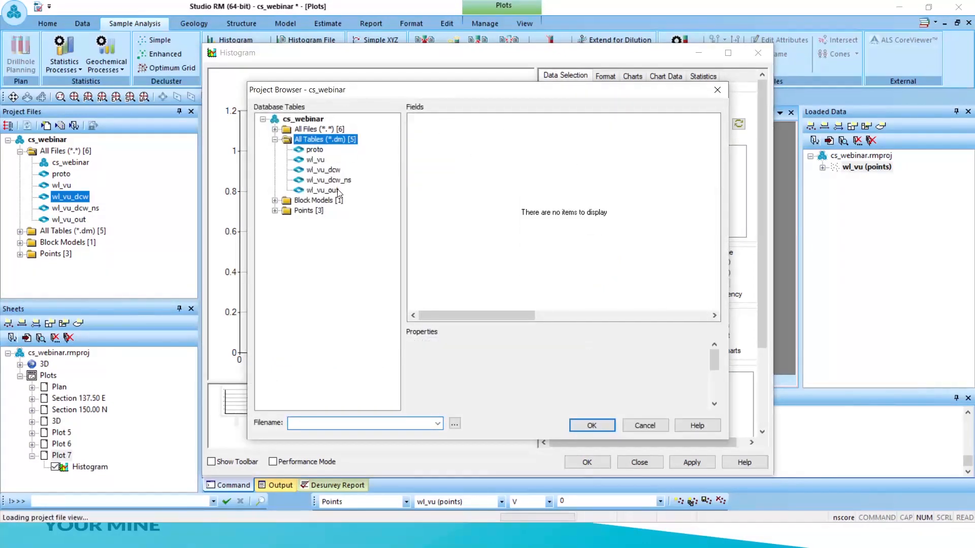
click(572, 424)
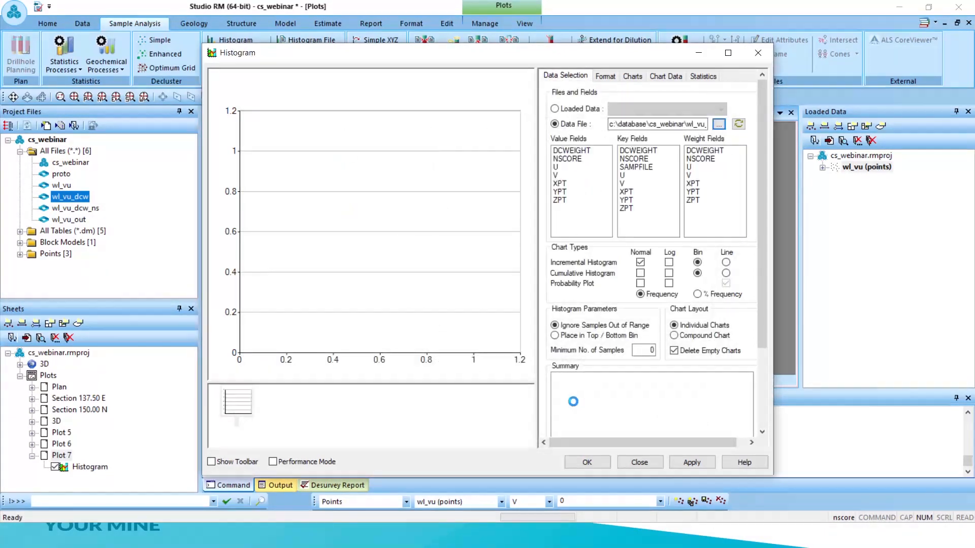
Plot the histogram of NSCORE weighted by DCWEIGHT
click(565, 159)
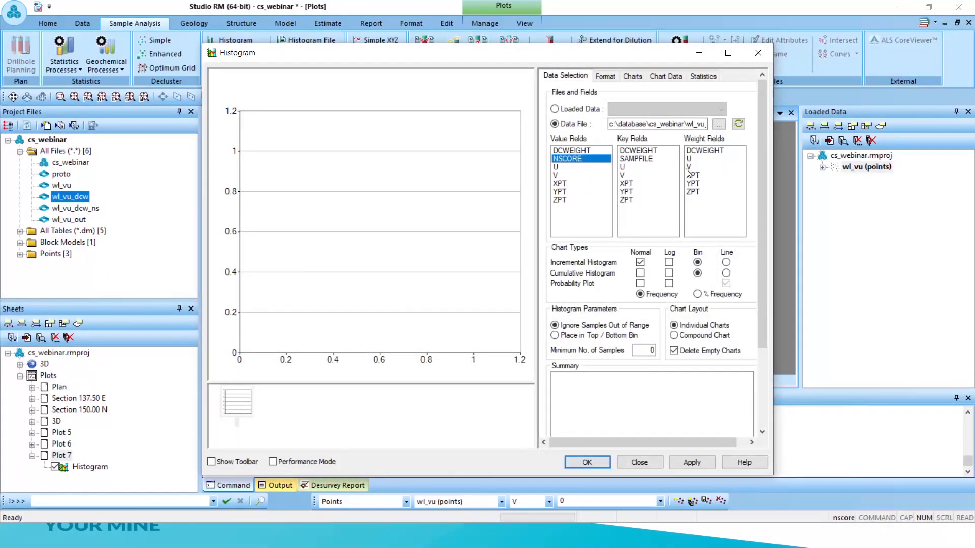
click(711, 152)
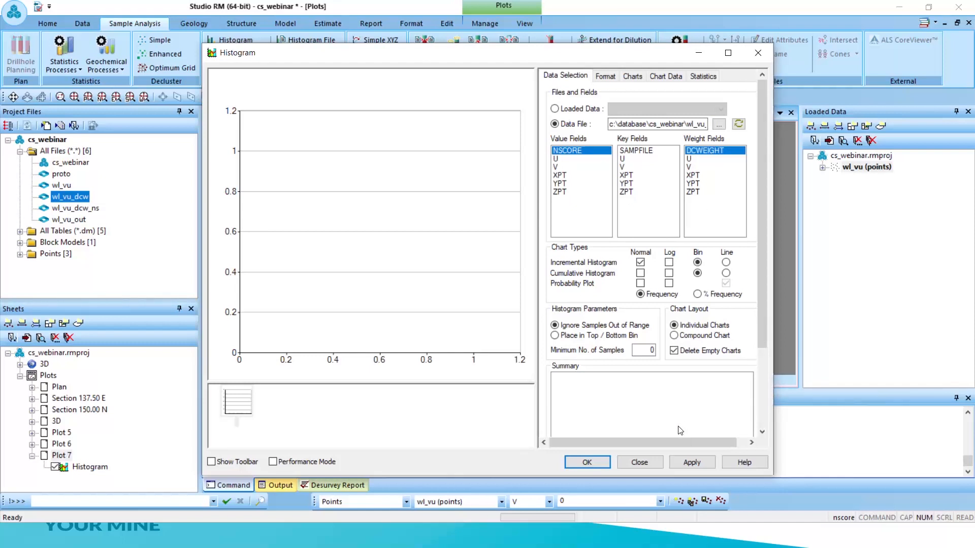
click(690, 461)
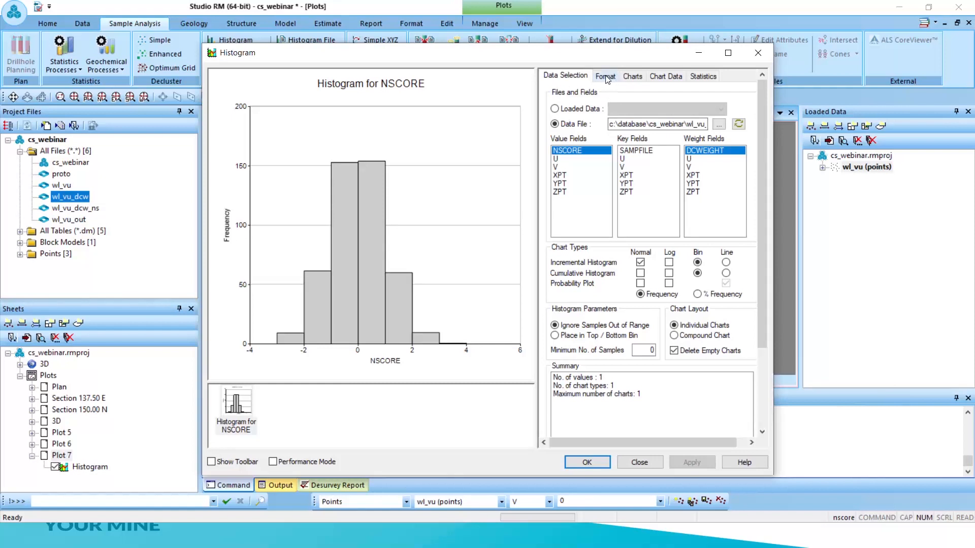
Plot the NSCORE histogram as % Frequency and display Total Samples, Minimum, Maximum, Mean, Variance and Coefficient of Variation on it
click(698, 295)
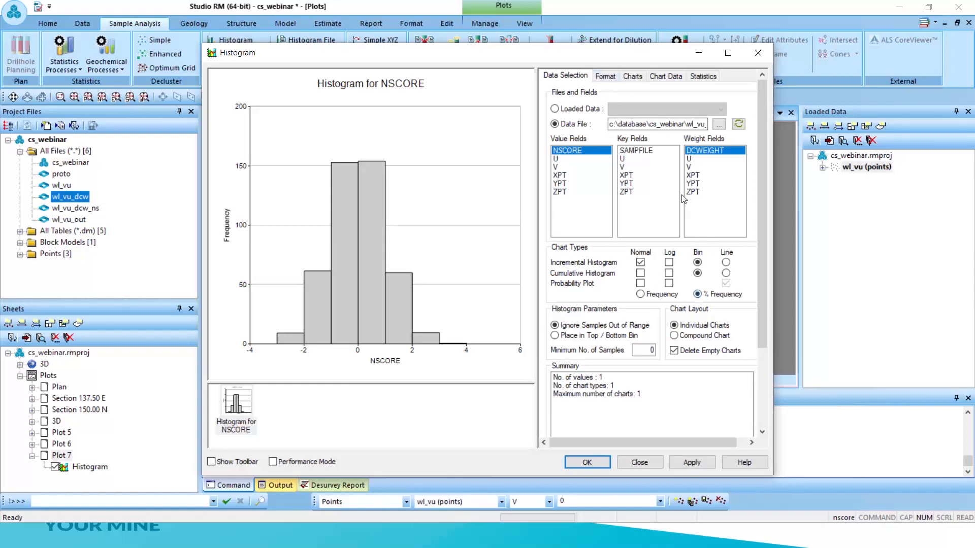
click(703, 77)
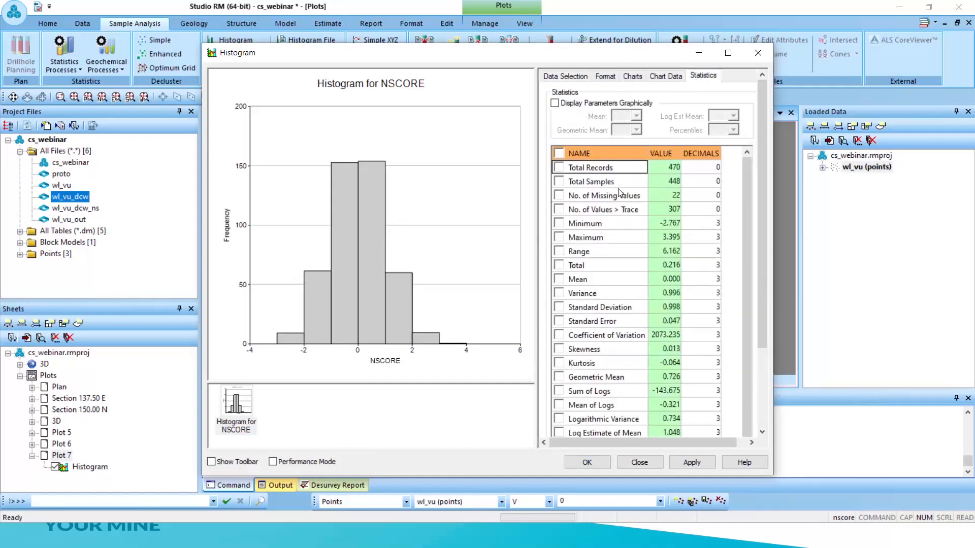
click(559, 223)
click(559, 236)
click(559, 181)
click(559, 278)
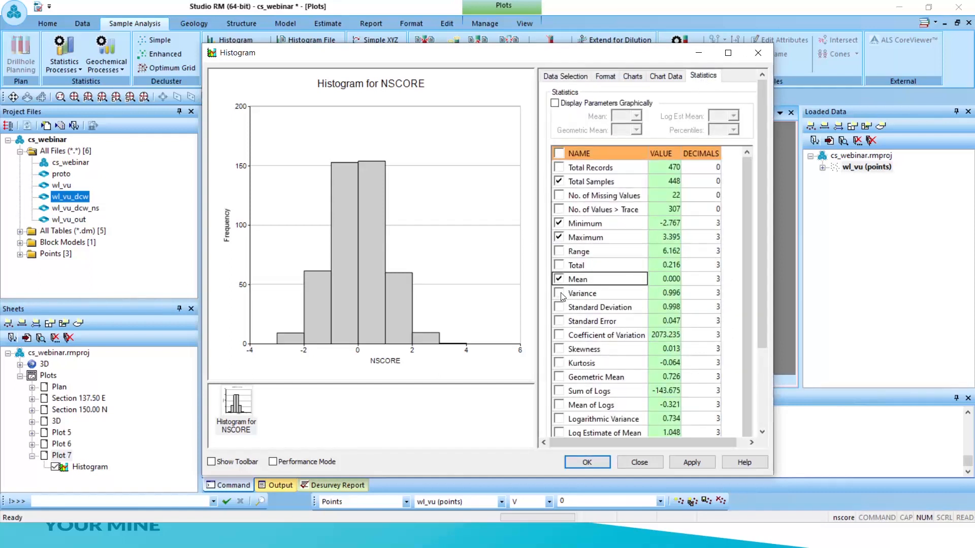
click(559, 293)
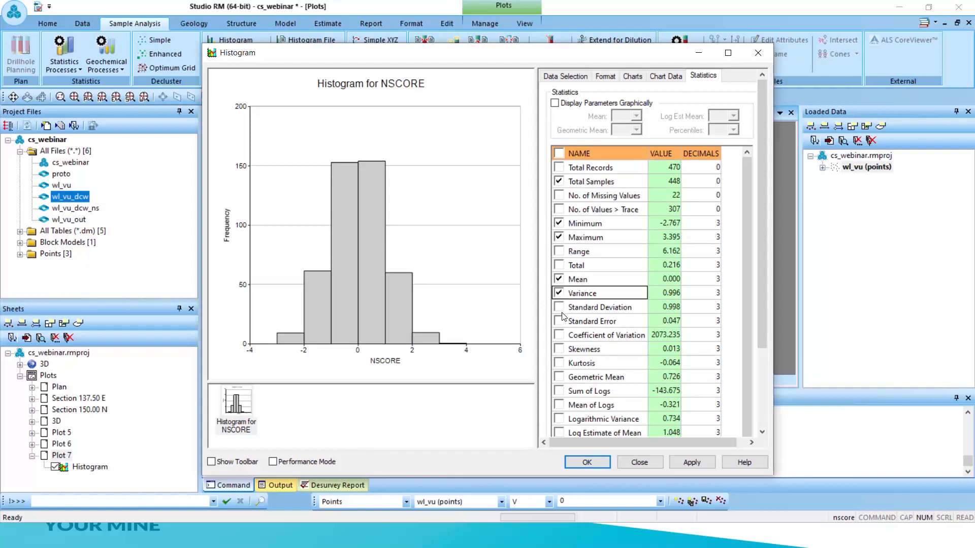
click(559, 335)
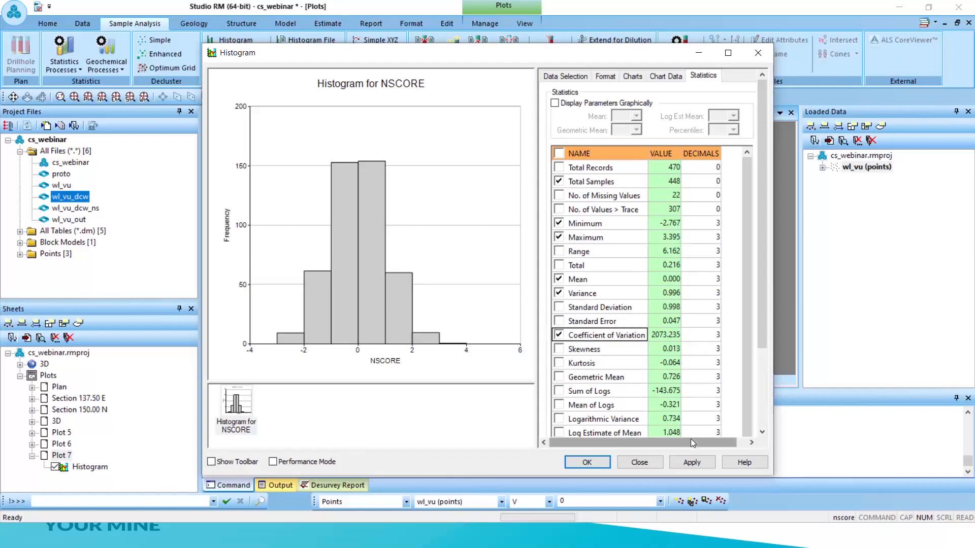
click(691, 462)
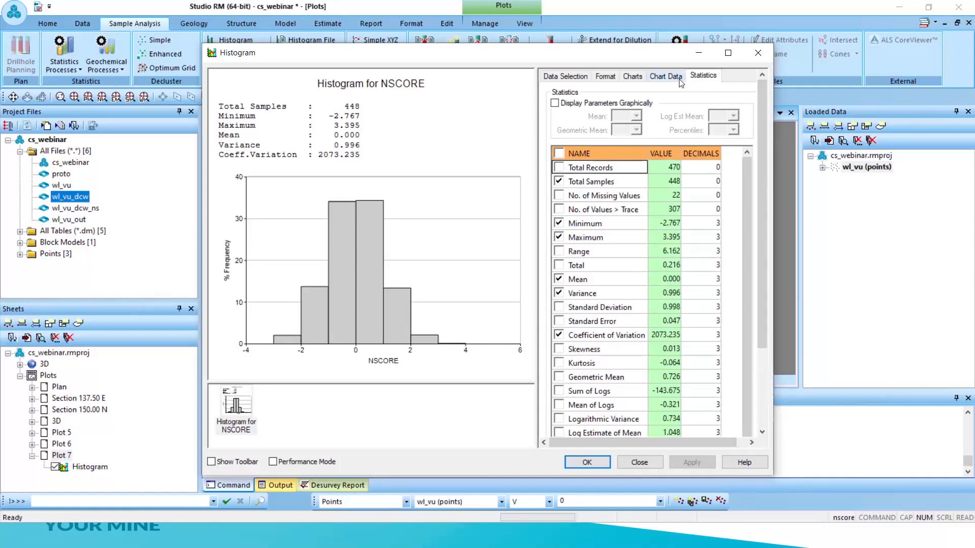
Enable custom X and Y axes for the NSCORE histogram, with a Y axis maximum of 100 and an interval of 10
click(670, 78)
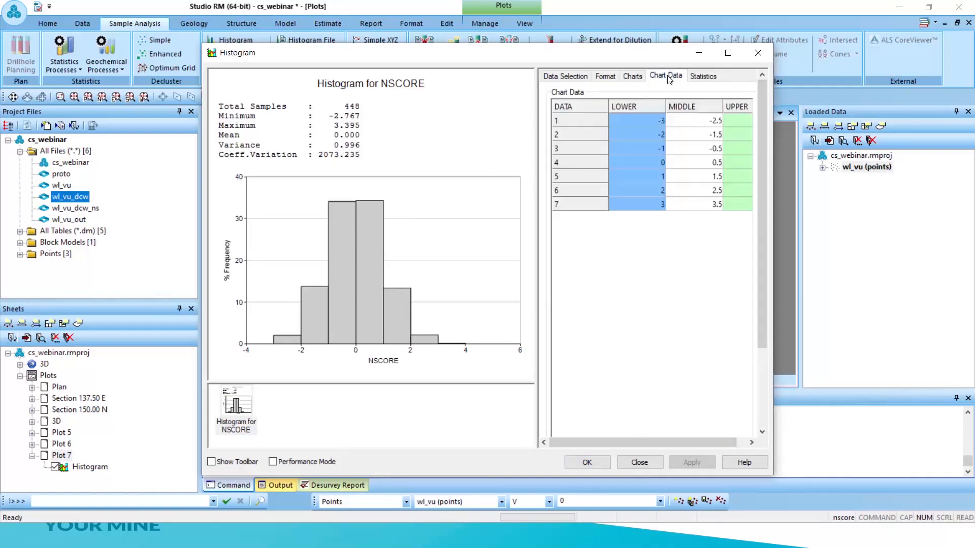
click(628, 77)
click(609, 78)
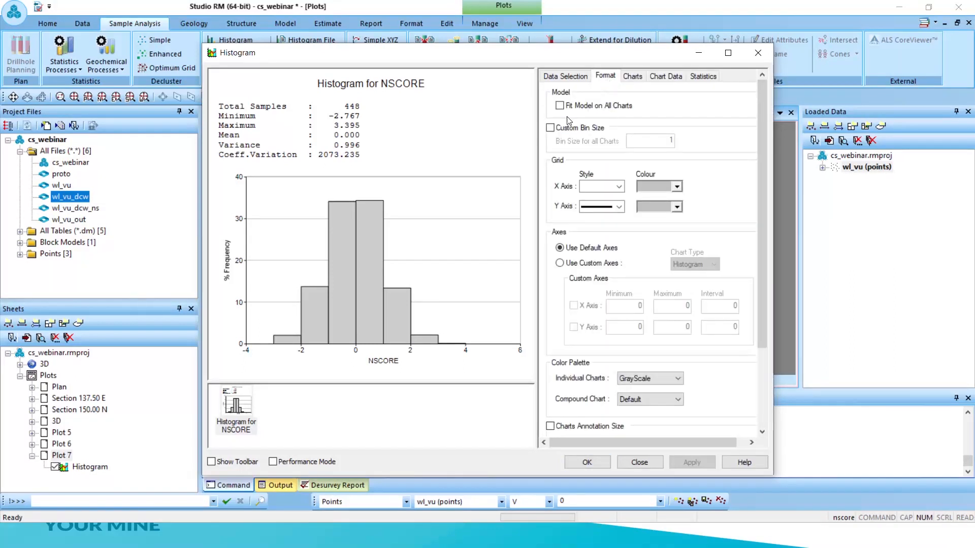
click(565, 78)
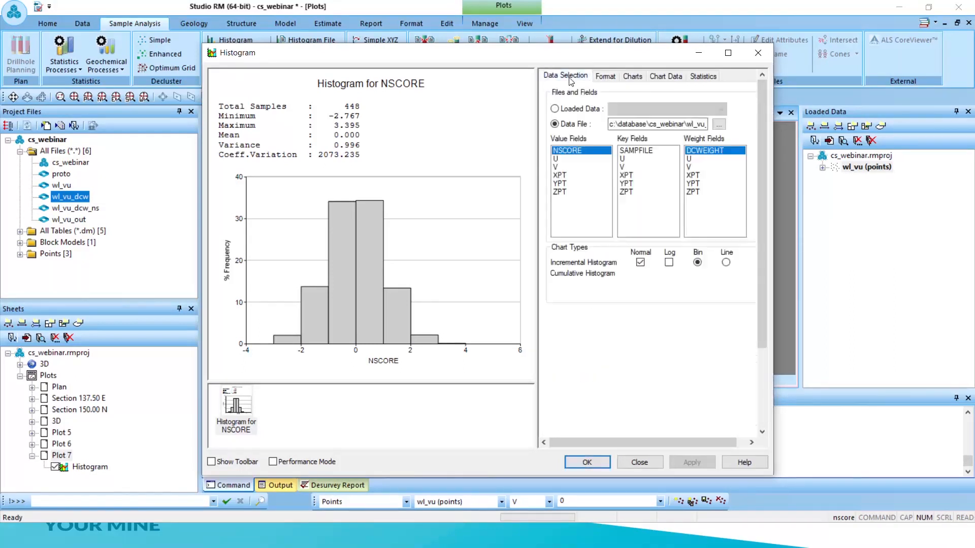
click(605, 76)
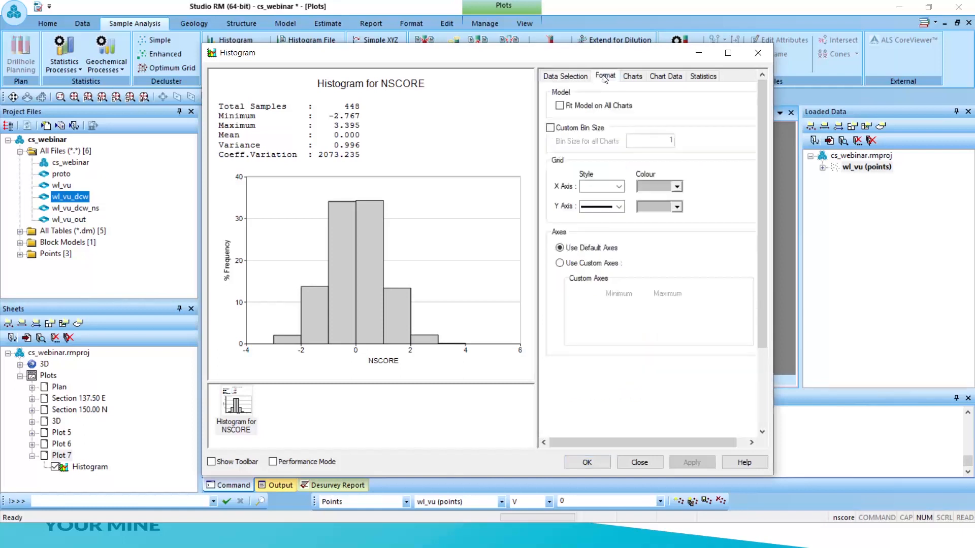
click(560, 263)
click(574, 327)
click(574, 305)
double_click(681, 327)
text(1)
double_click(725, 328)
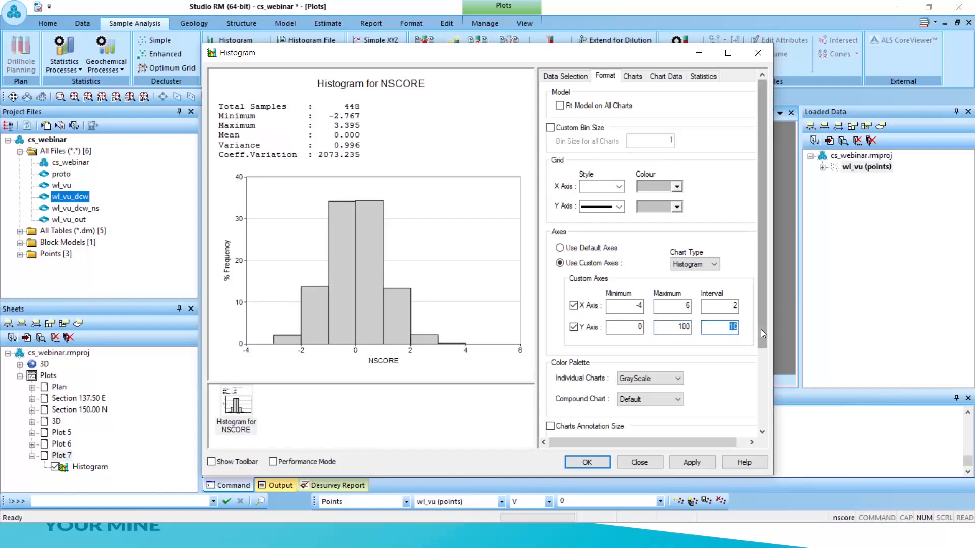
Set the histogram's X axis maximum to 4 and its interval to 0.5, and apply the custom axes
double_click(669, 306)
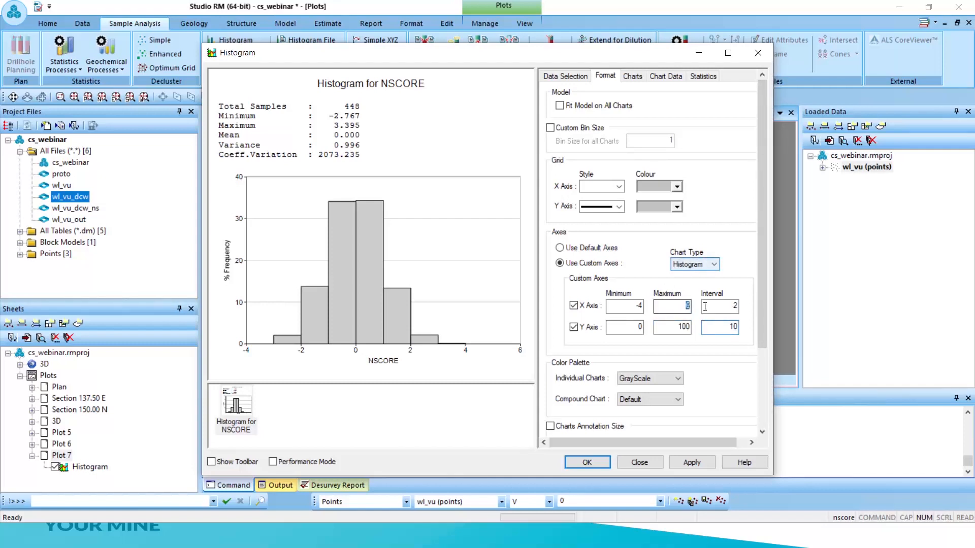
double_click(727, 306)
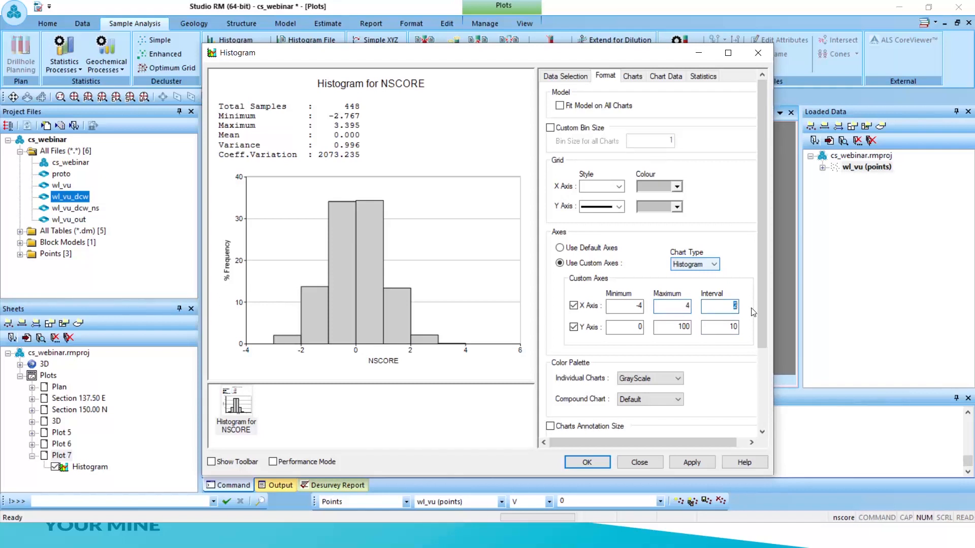
text(0.5)
click(693, 463)
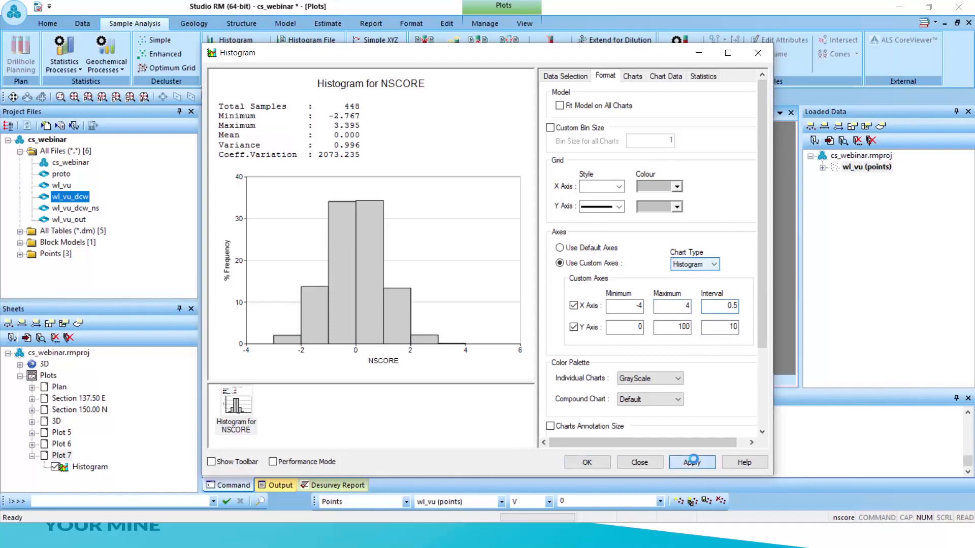
Apply a custom bin size of 0.41 to the NSCORE histogram
click(550, 128)
double_click(670, 141)
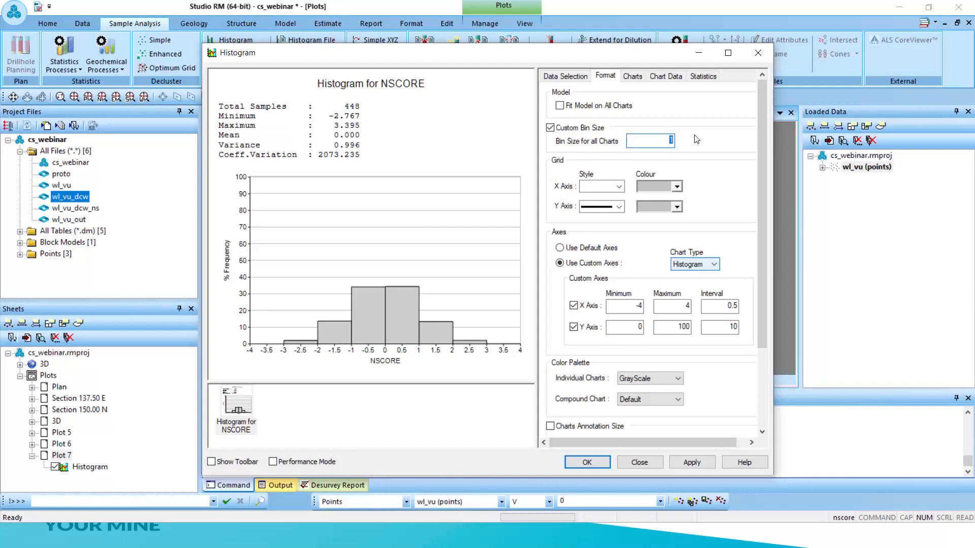
text(0.41)
click(691, 462)
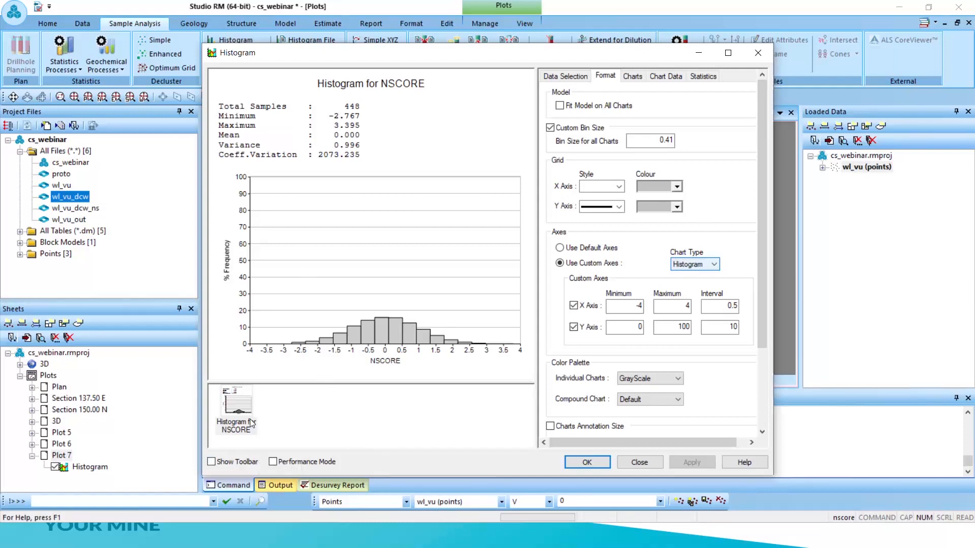
Enlarge the chart preview and save the NSCORE histogram as the image hist_nscore_clustered.bmp in the cs_webinar folder
drag(235, 381, 233, 416)
click(211, 461)
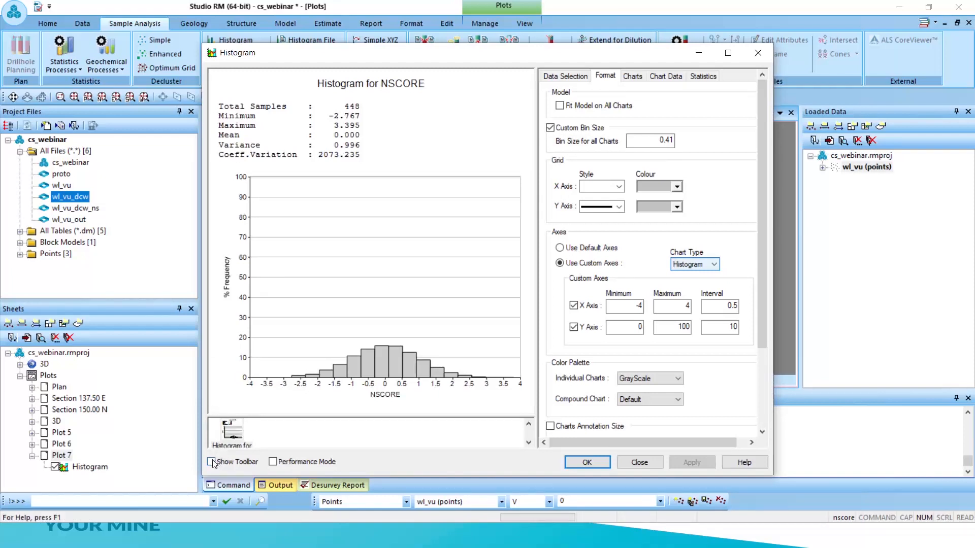
click(220, 77)
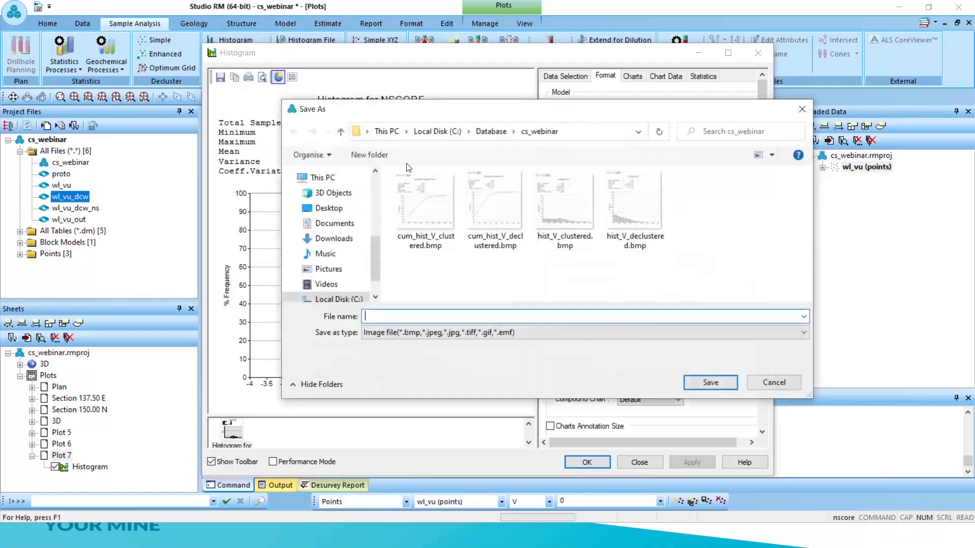
click(574, 211)
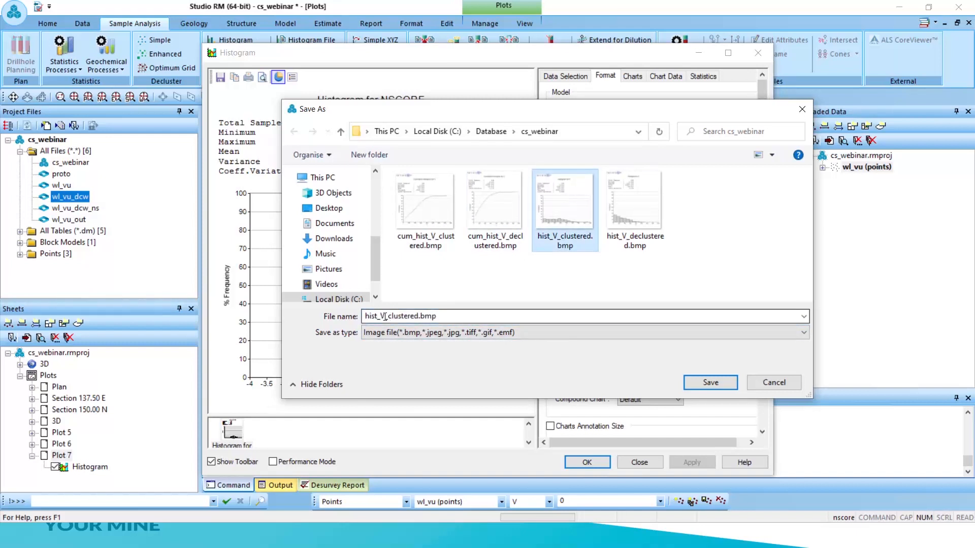
double_click(385, 317)
drag(380, 317, 384, 317)
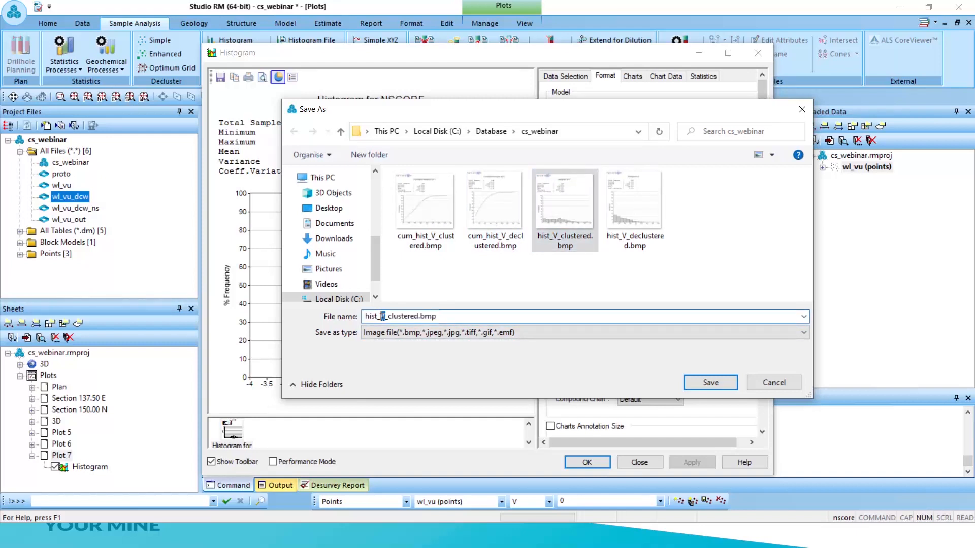
text(nscore)
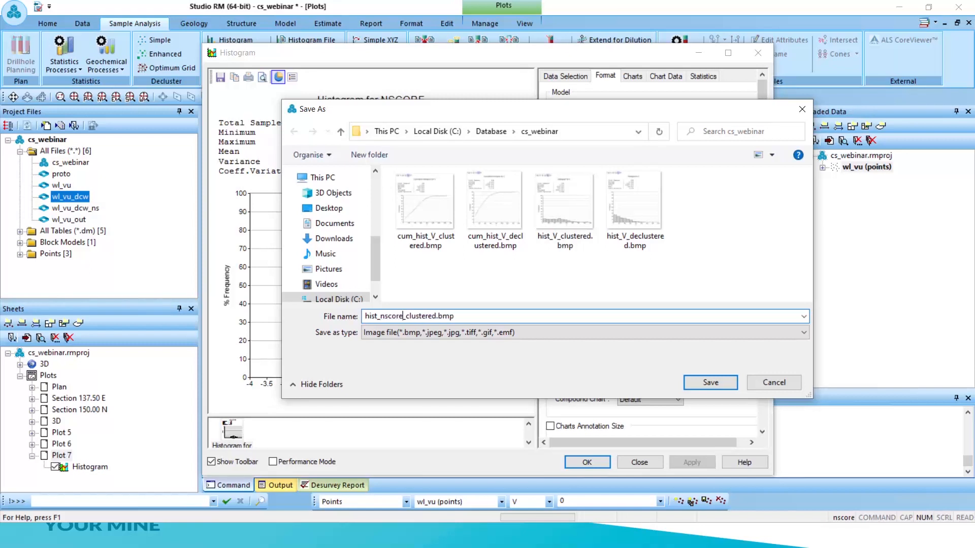
click(713, 379)
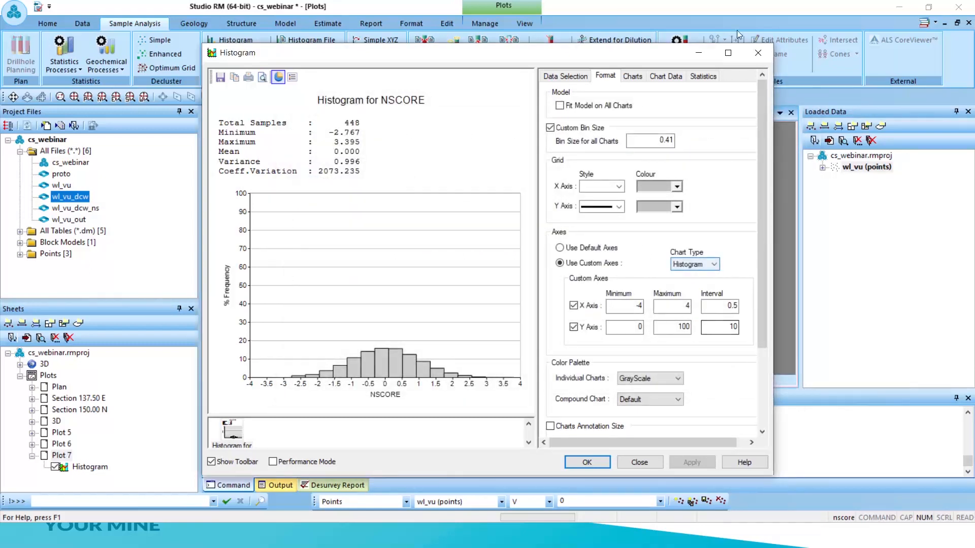
Replace the incremental histogram of NSCORE with a normal cumulative histogram drawn as a line
click(562, 77)
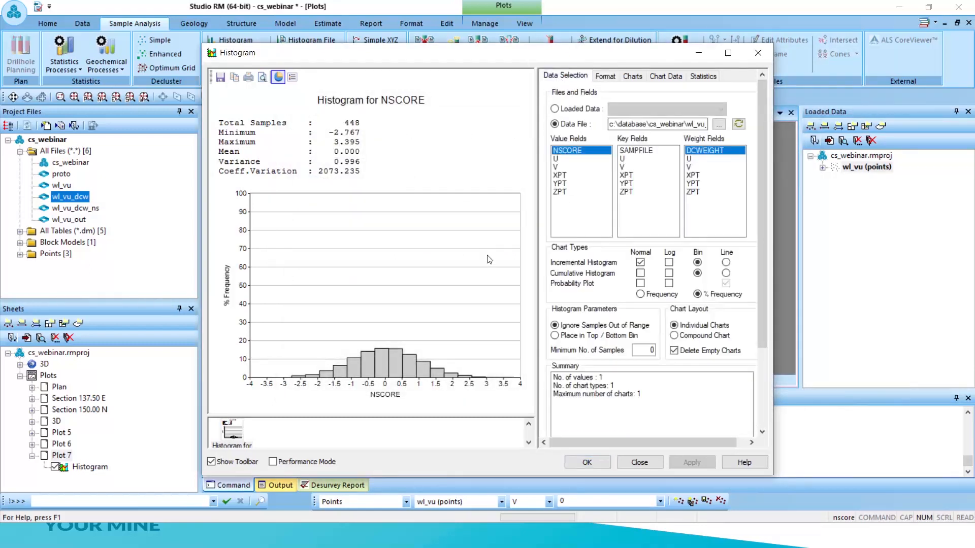
click(641, 275)
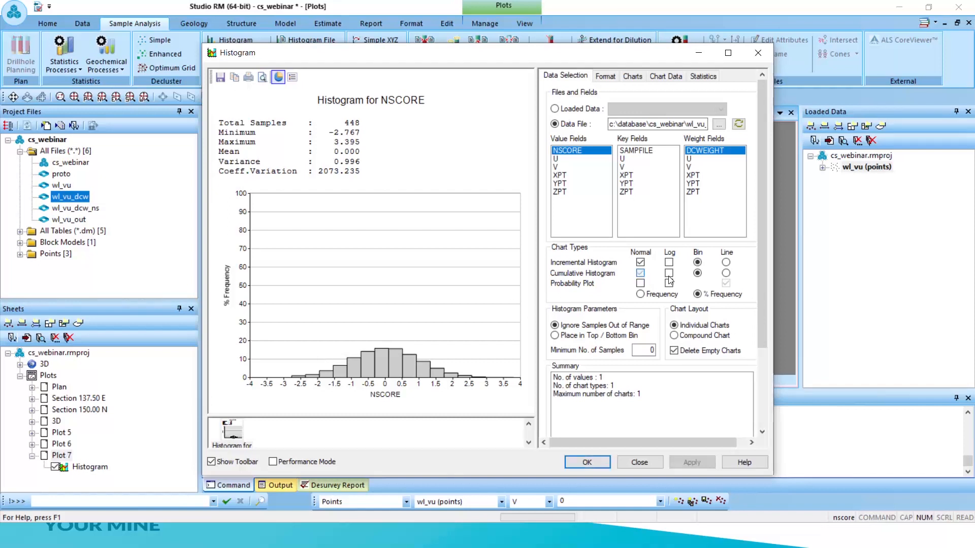
click(726, 274)
click(641, 262)
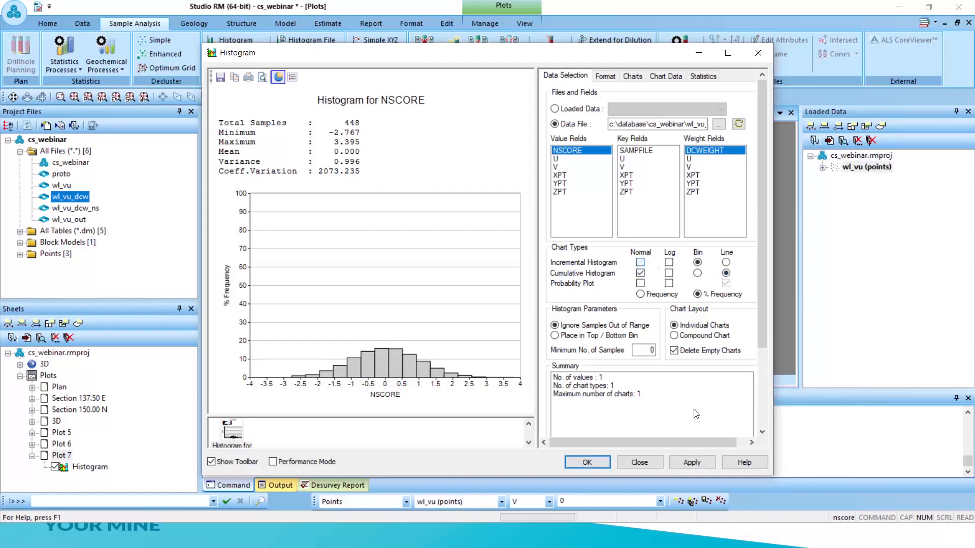
click(693, 462)
Set the cumulative histogram's custom Y axis to a maximum of 100 with an interval of 10 and apply it
click(606, 76)
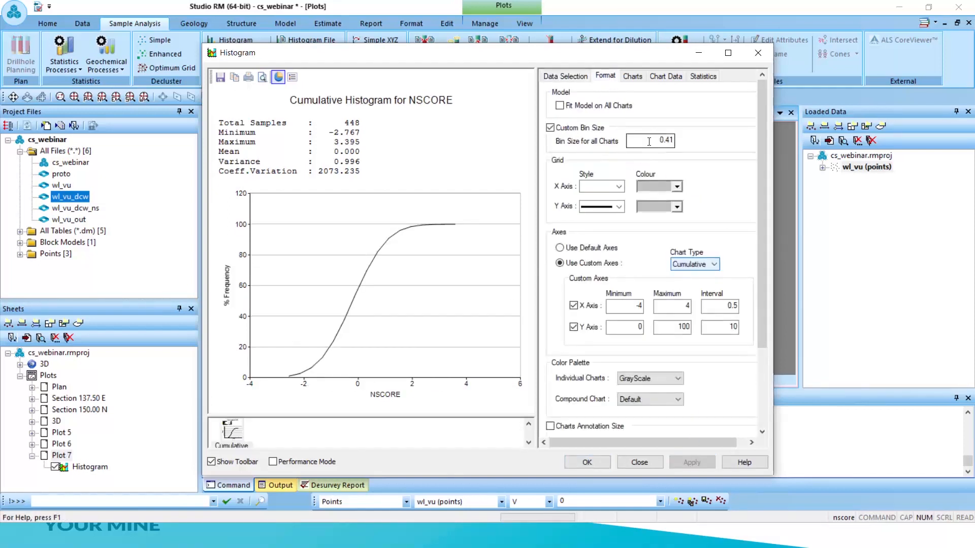
click(573, 328)
click(574, 328)
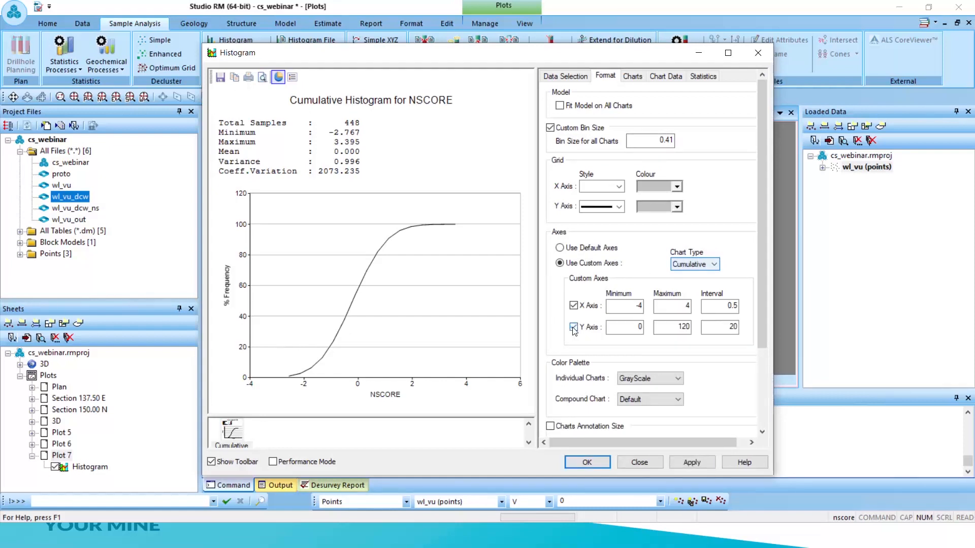
text(100)
key(Tab)
text(10)
click(683, 460)
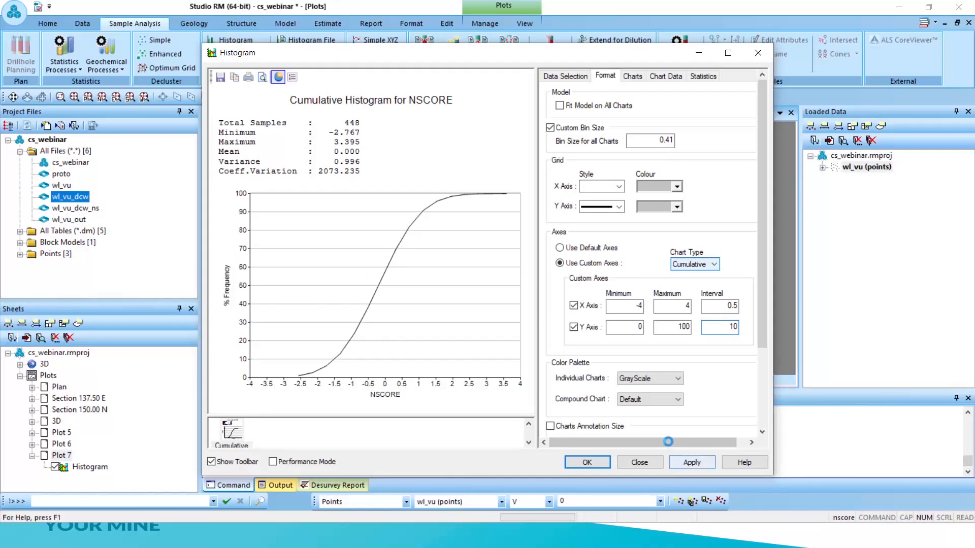
Save the cumulative NSCORE histogram as the image cum_hist_nscore_declustered.bmp in the cs_webinar folder
click(221, 78)
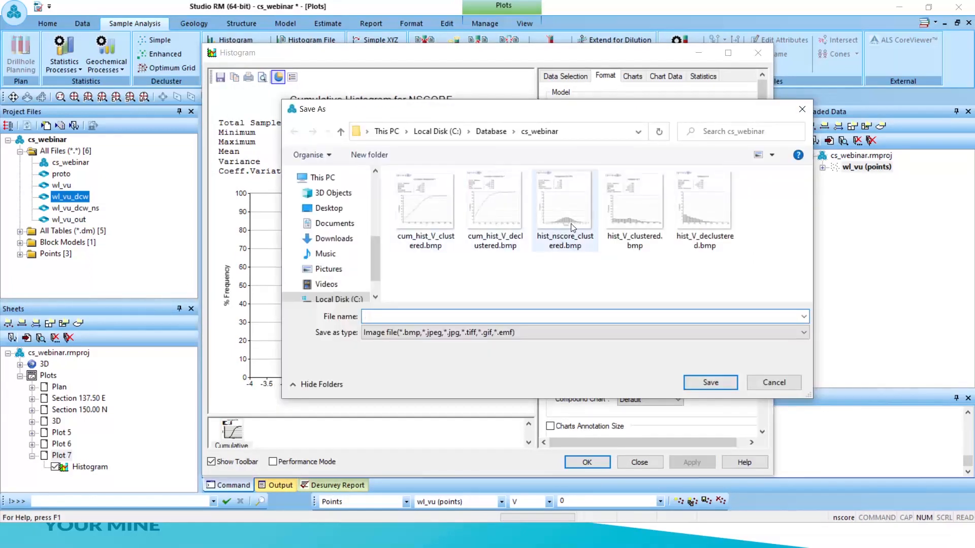
click(474, 224)
click(397, 315)
click(400, 316)
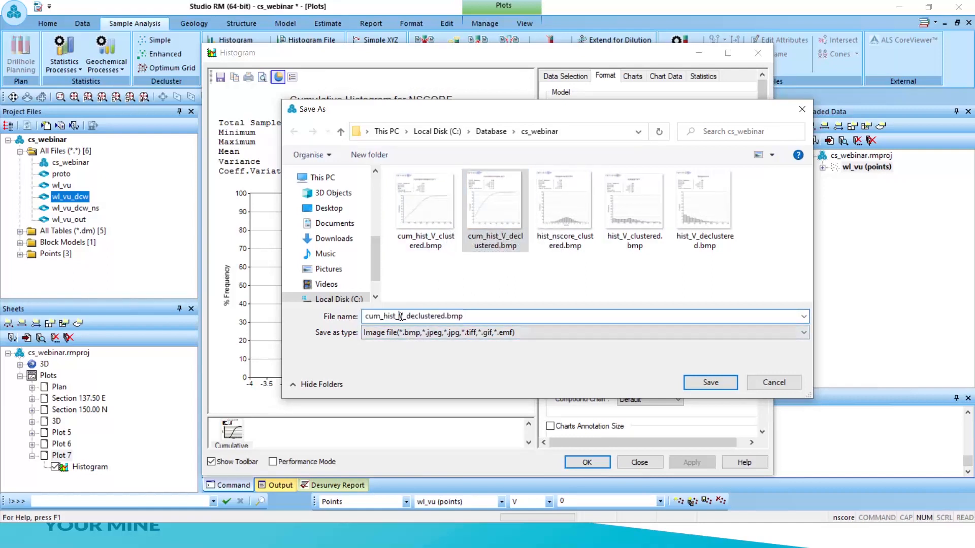
text(nscore)
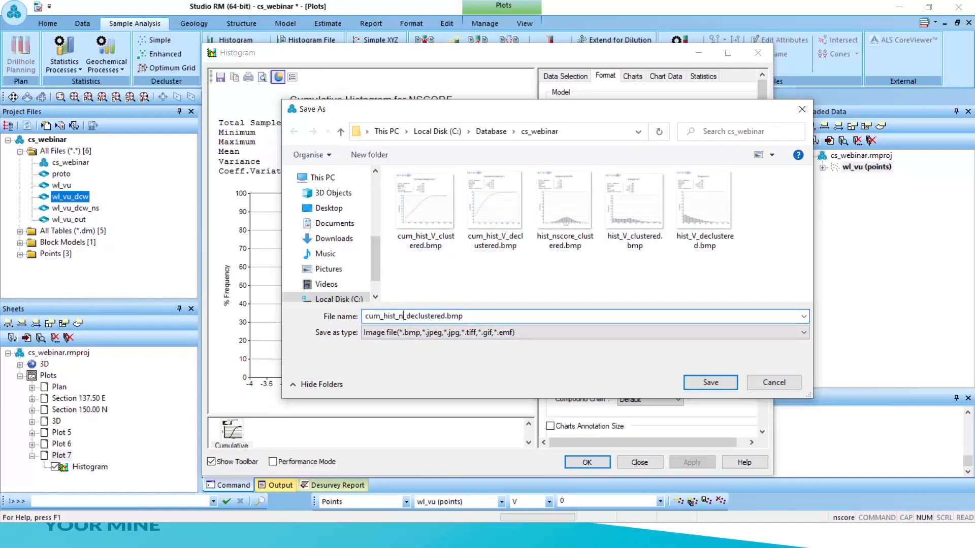
click(703, 383)
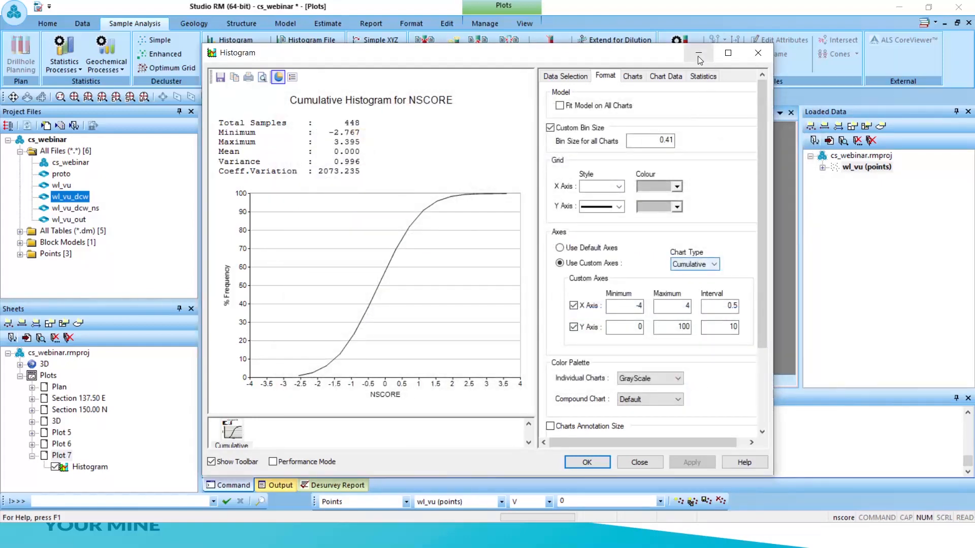
Leave the histogram window and bring up the Estimate commands with the 3D view of the wl_vu points
click(697, 54)
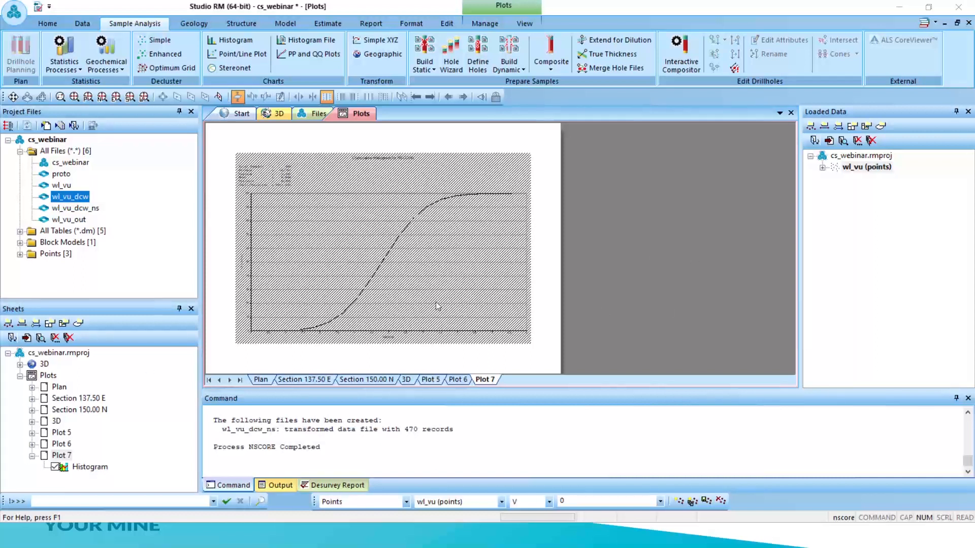
click(325, 24)
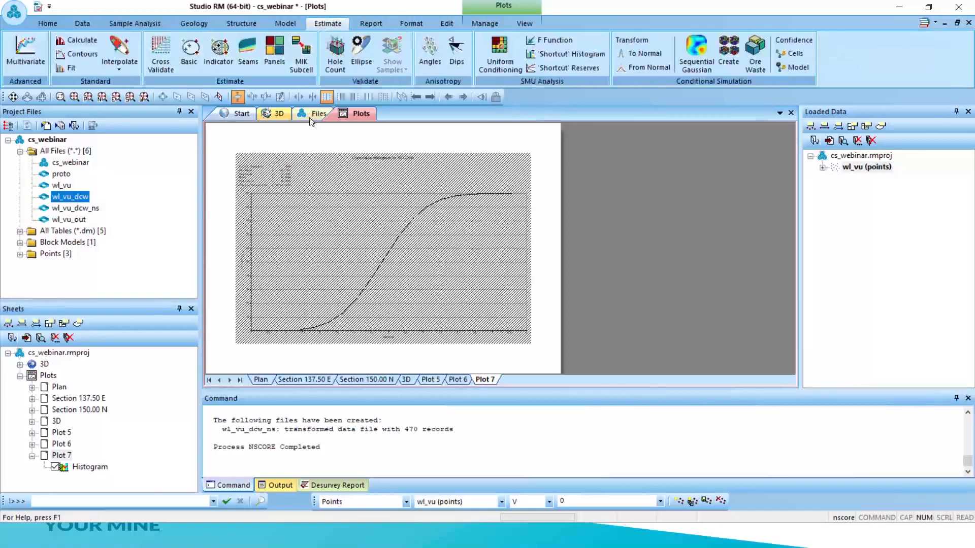
click(277, 114)
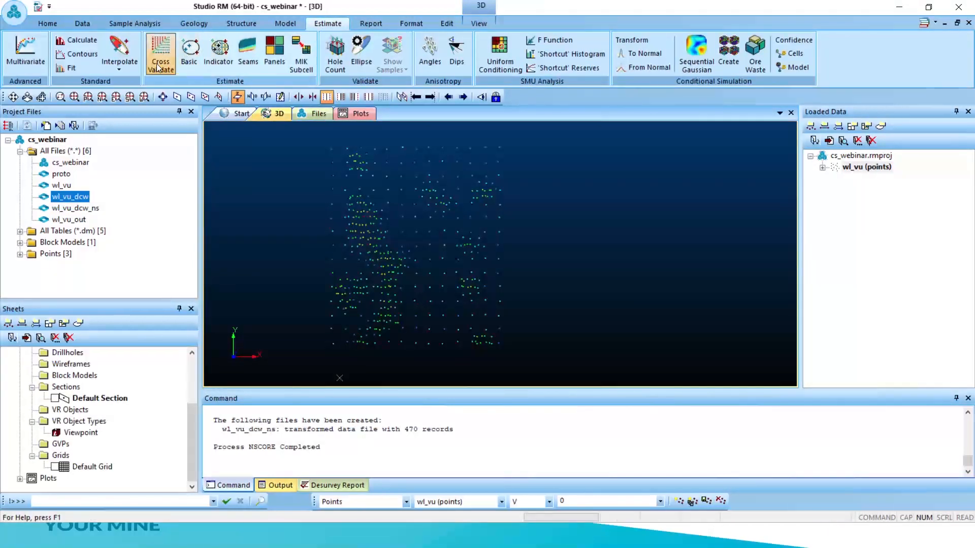
Start a VGRAM variogram calculation with wl_vu_dcw_ns as the input file and expvar as the output file
click(81, 39)
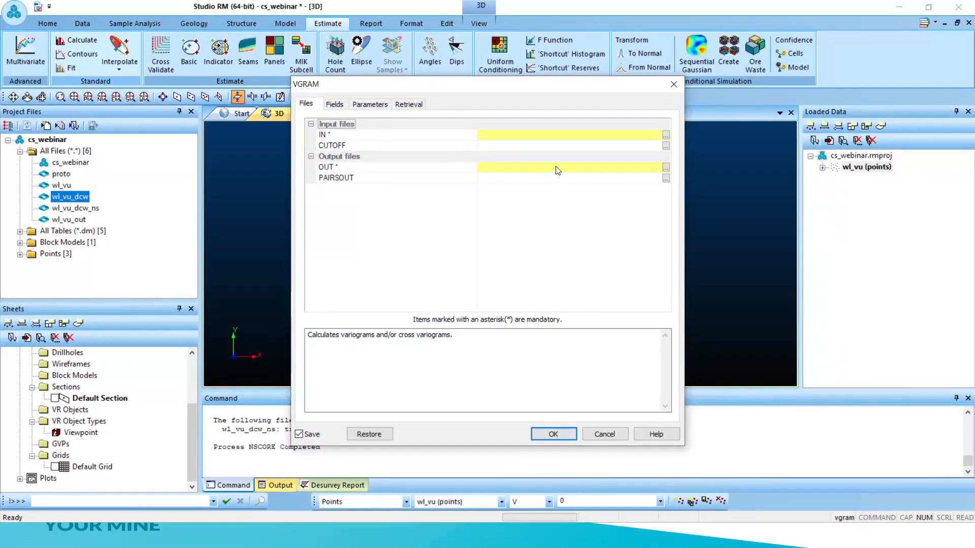
click(665, 134)
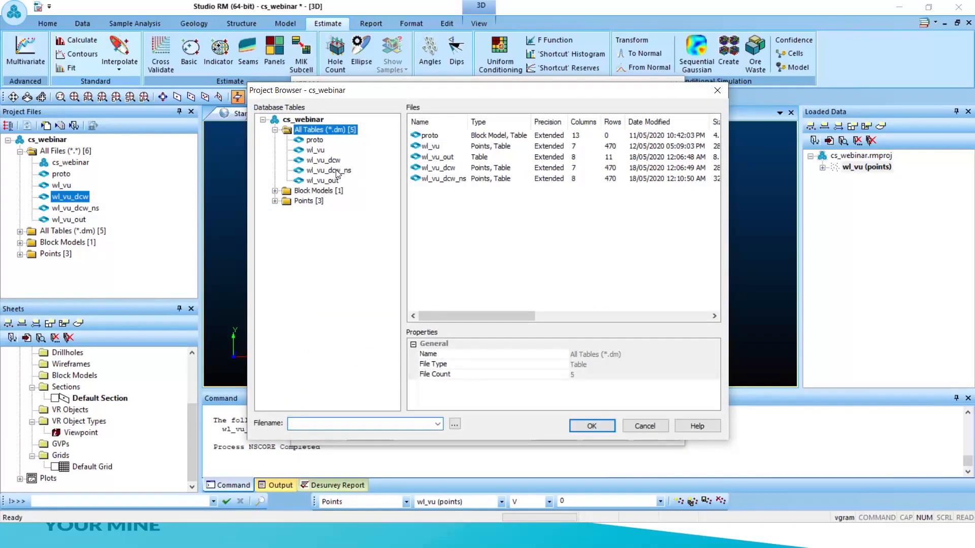
click(335, 171)
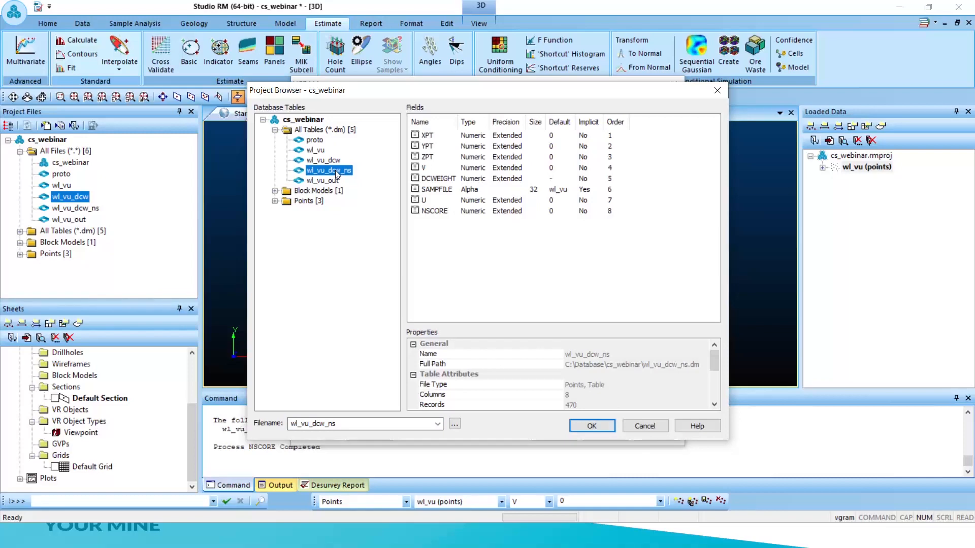
click(586, 425)
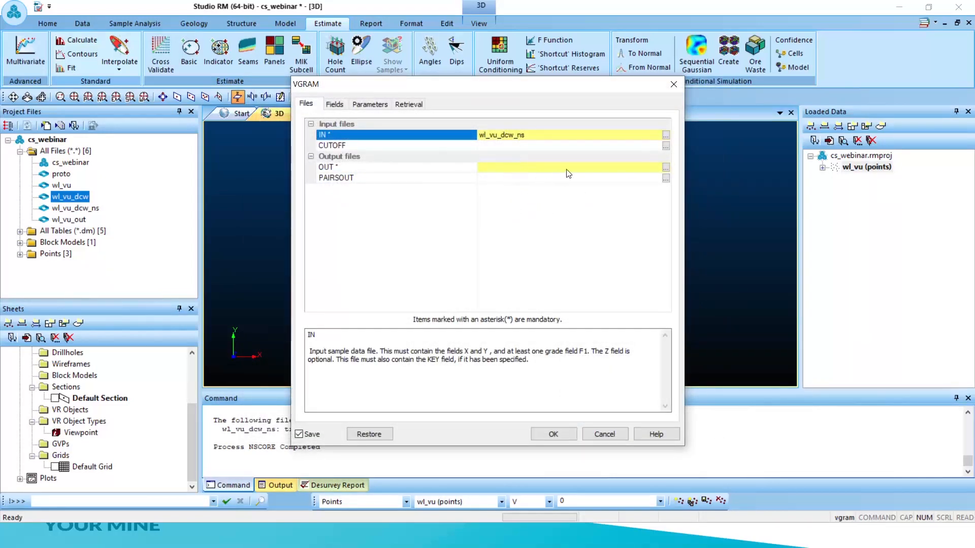
click(630, 172)
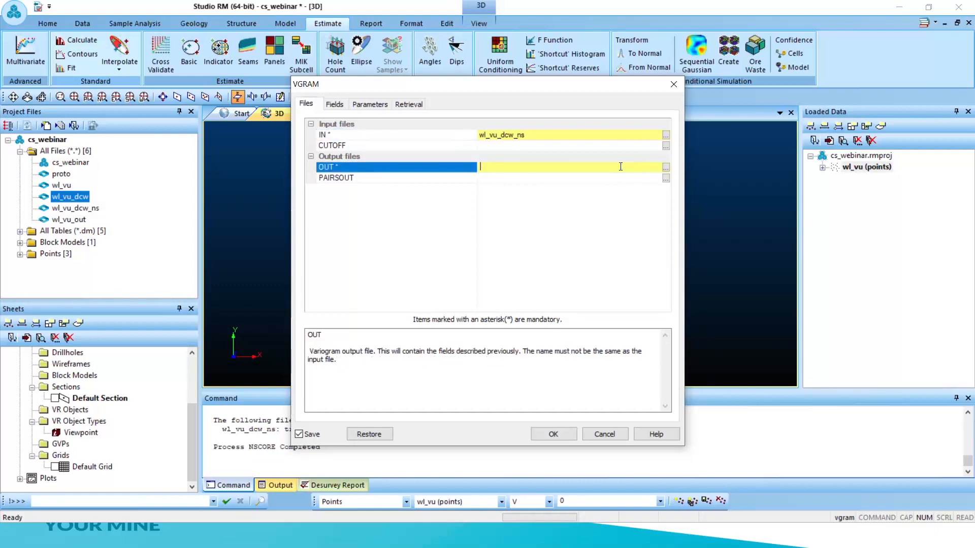
text(expvar)
Assign XPT, YPT and ZPT as the X, Y and Z coordinate fields of the variogram calculation
click(334, 103)
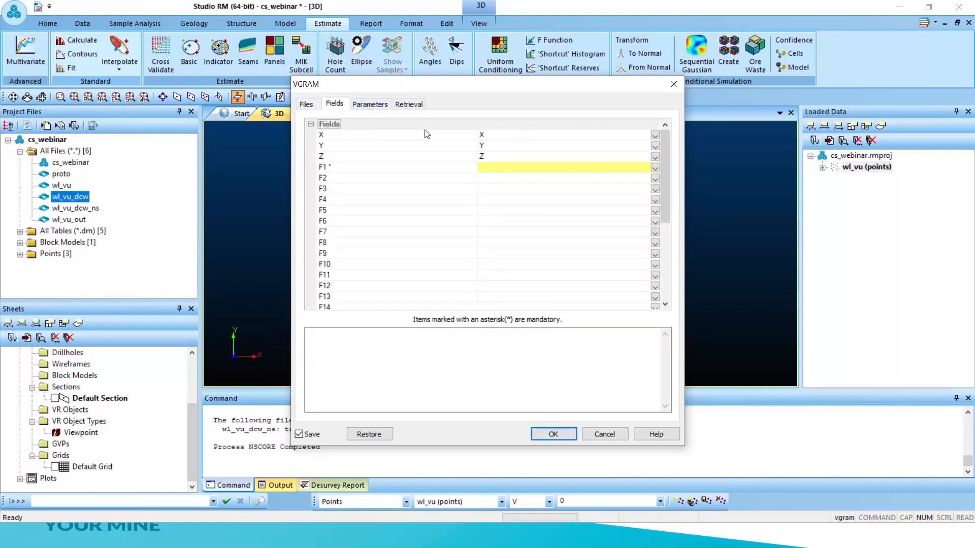
click(656, 135)
click(656, 139)
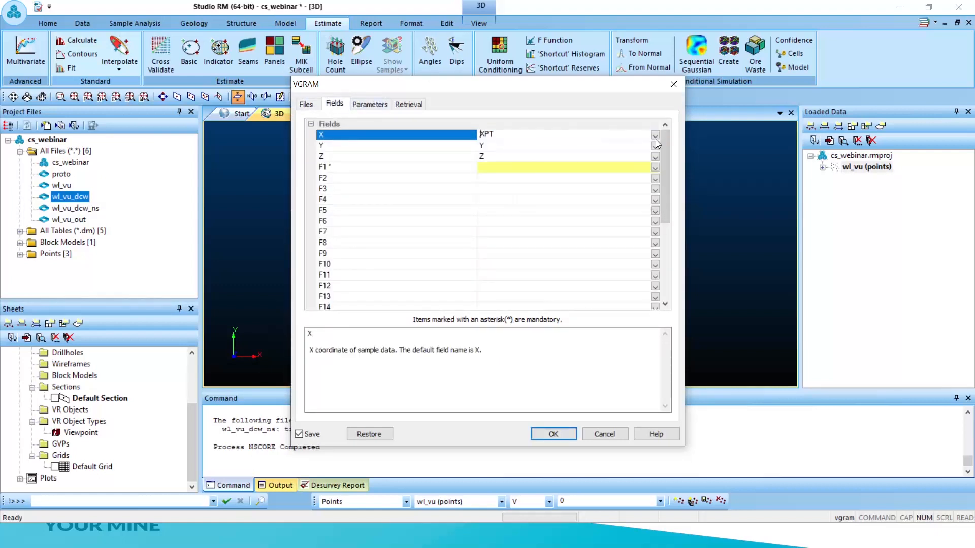
click(655, 146)
click(578, 170)
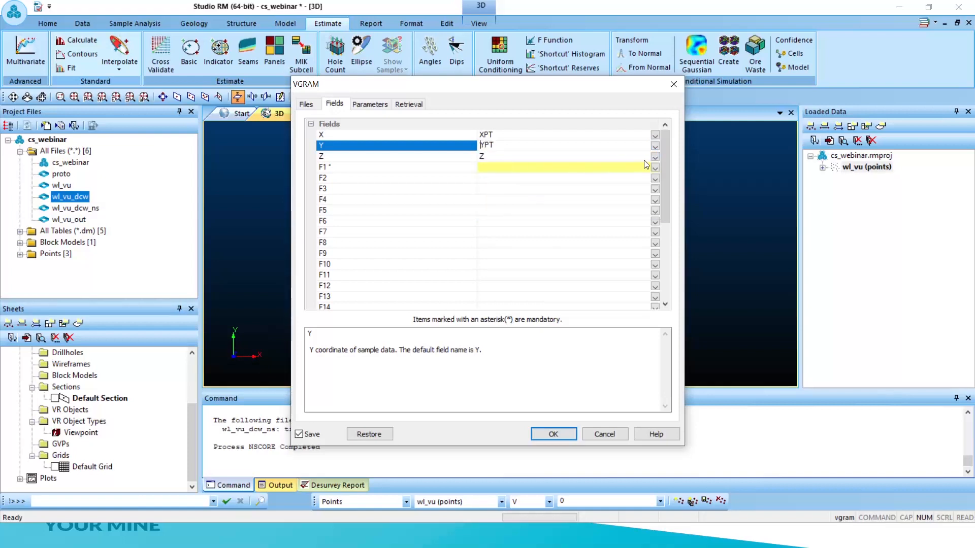
click(489, 184)
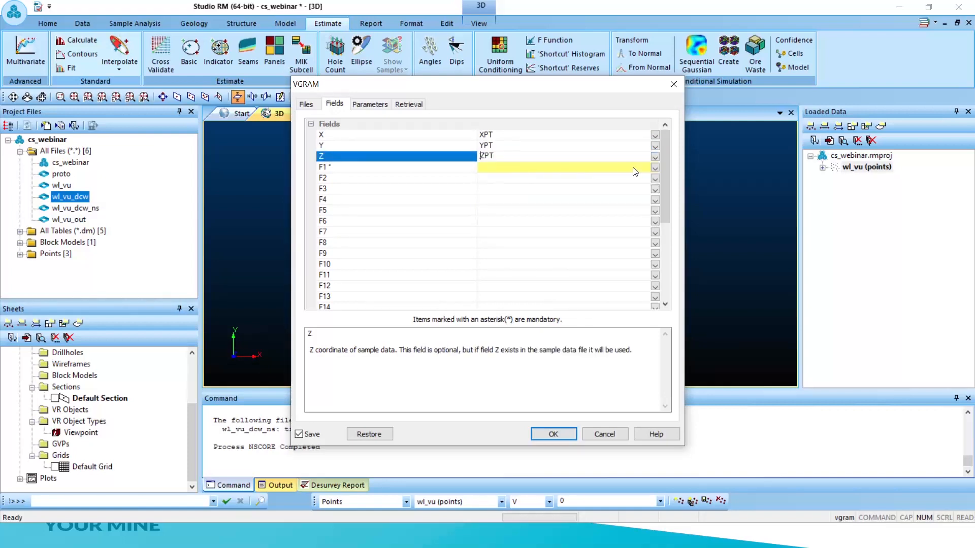
Assign NSCORE as grade field F1 and V as grade field F2
click(655, 167)
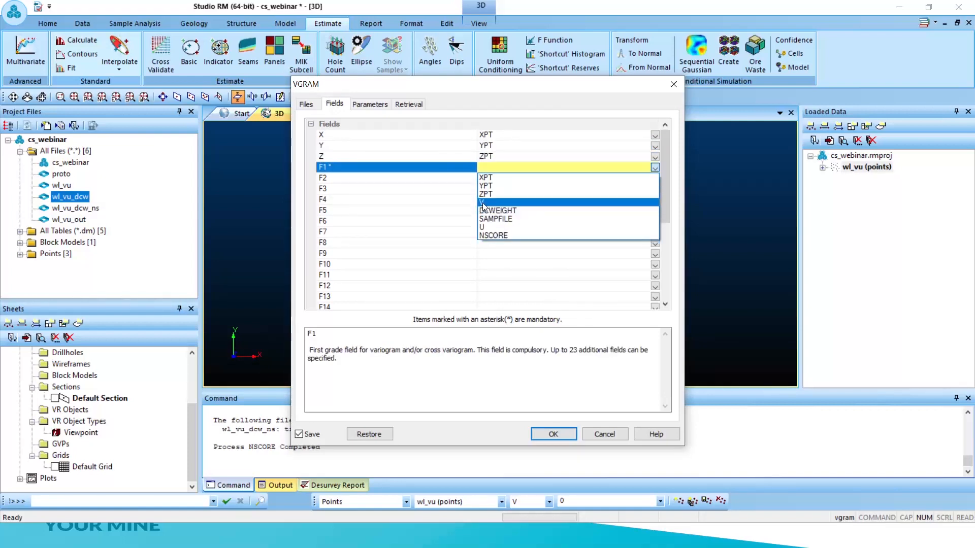
click(493, 235)
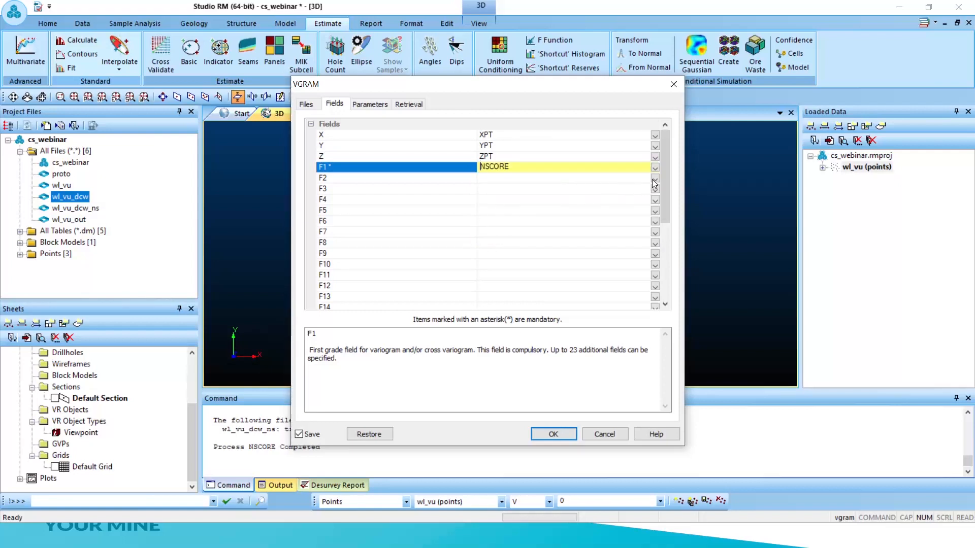
click(654, 178)
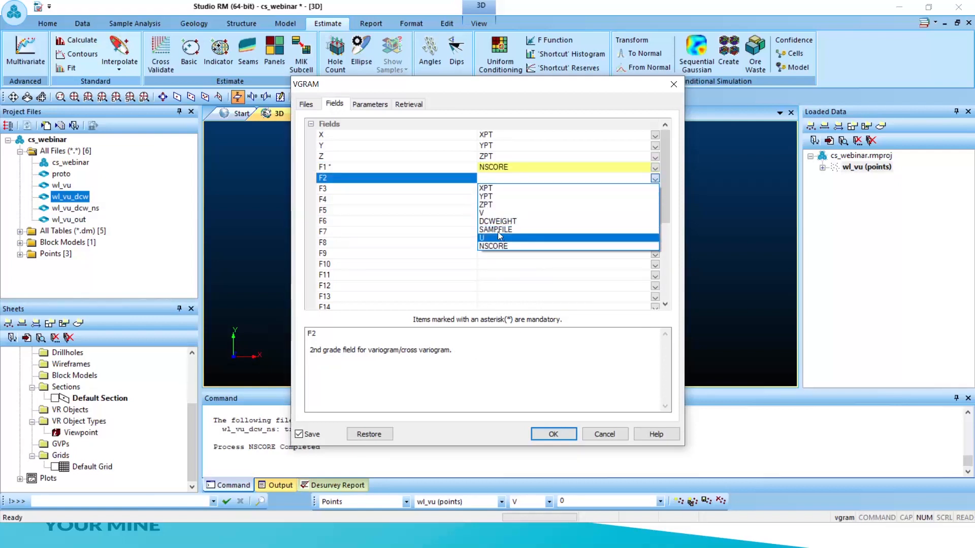
click(499, 213)
click(573, 221)
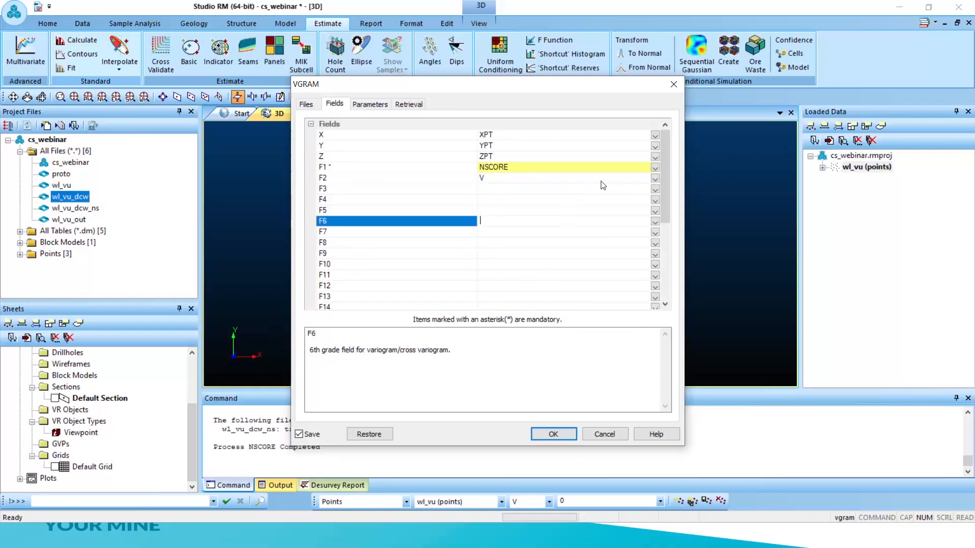
scroll(668, 169, down, 4)
drag(670, 212, 667, 144)
Set the variogram lag distance to 10, the lag tolerance to 5 and the number of lags to 20
click(370, 103)
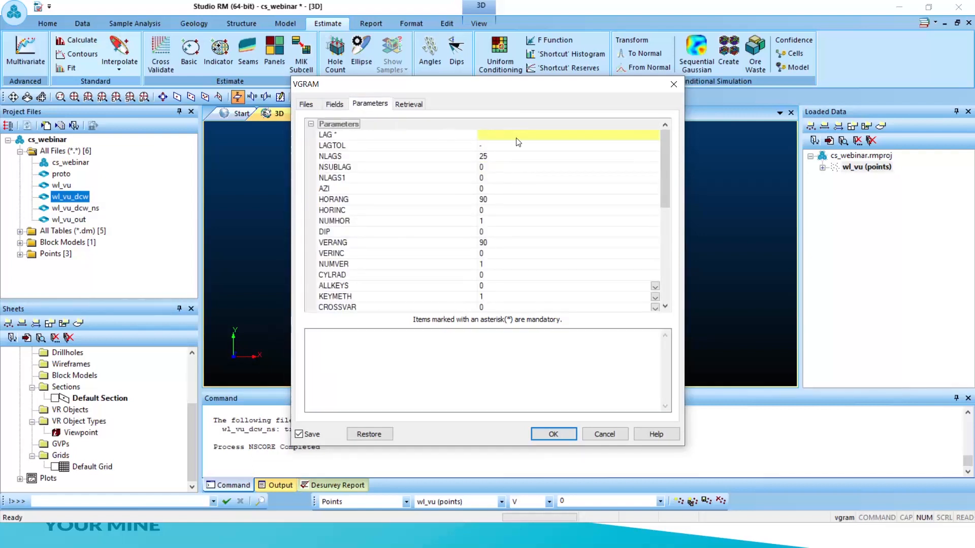
click(502, 136)
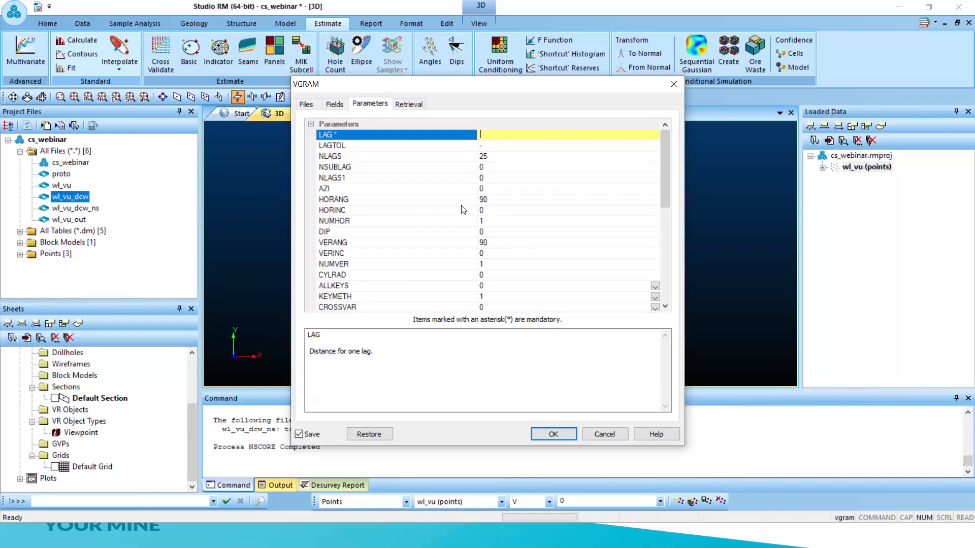
scroll(401, 178, down, 1)
scroll(467, 182, up, 1)
scroll(481, 212, down, 1)
scroll(516, 203, up, 1)
text(0)
click(482, 145)
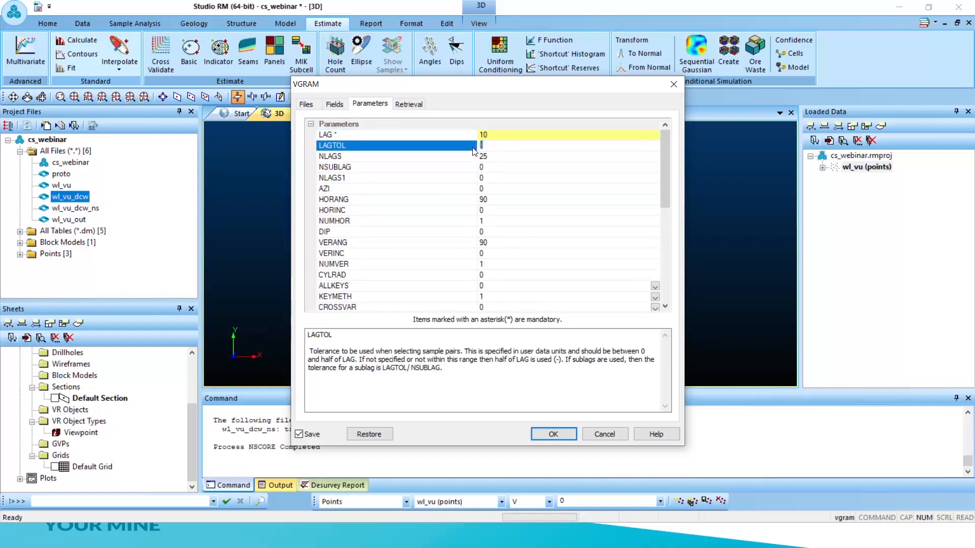
text(5)
click(538, 213)
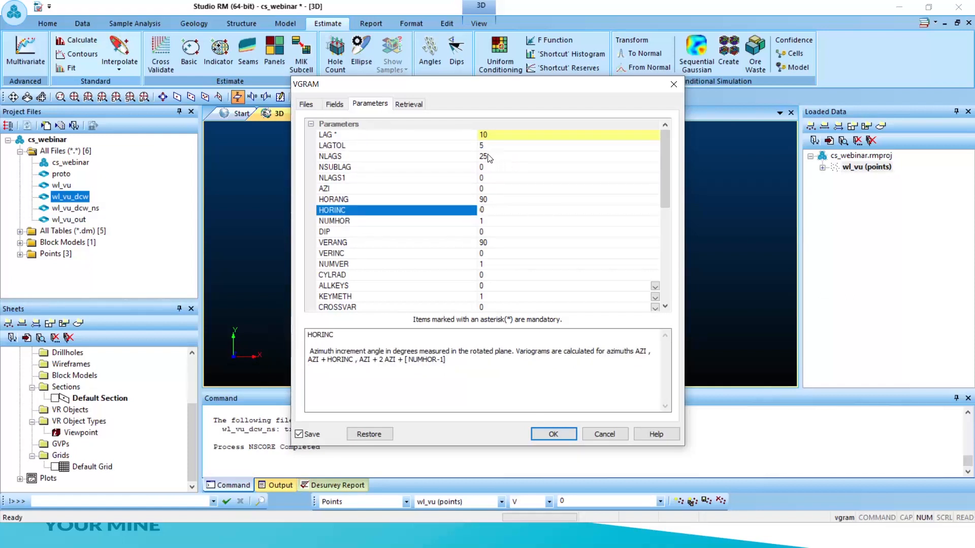
click(497, 156)
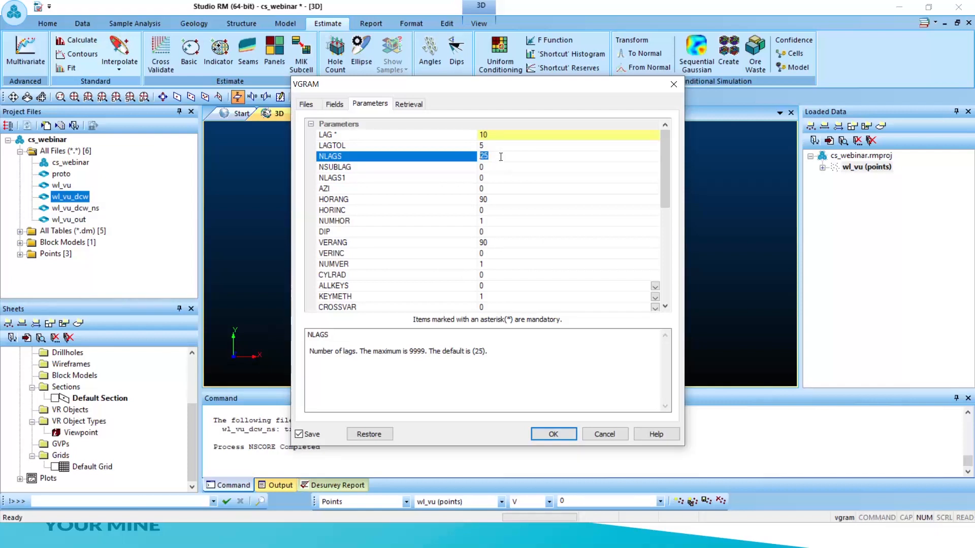
text(20)
Set the horizontal directions with HORANG 20, HORINC 90 and NUMHOR 2
click(522, 199)
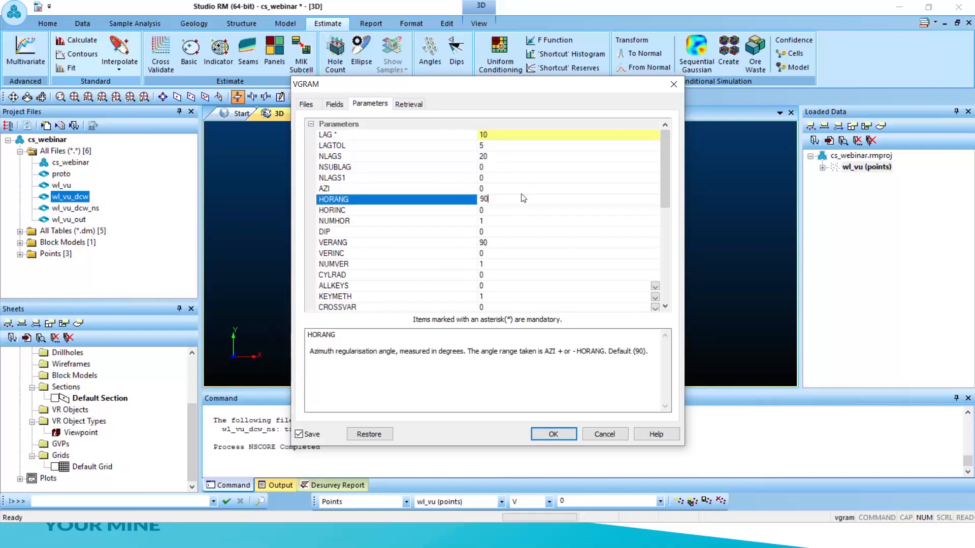
click(366, 189)
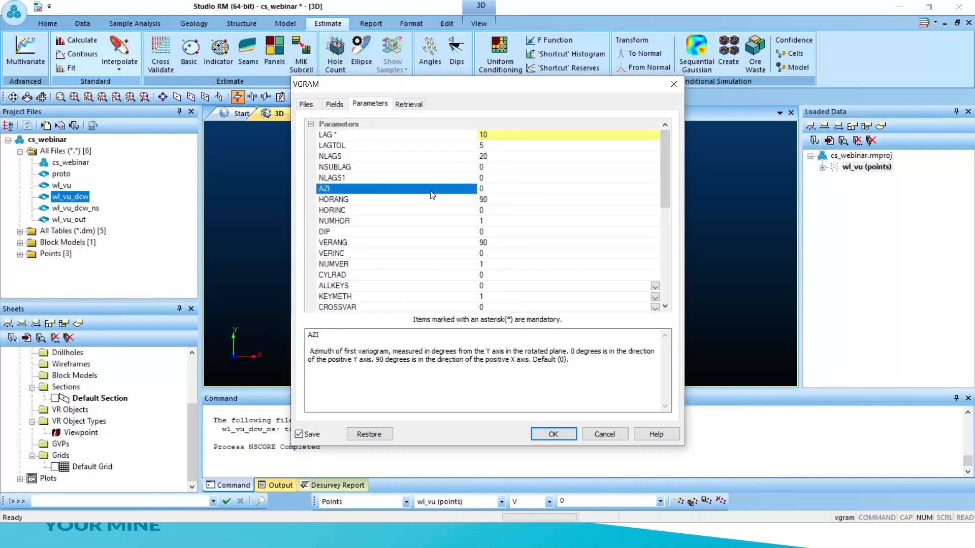
click(496, 199)
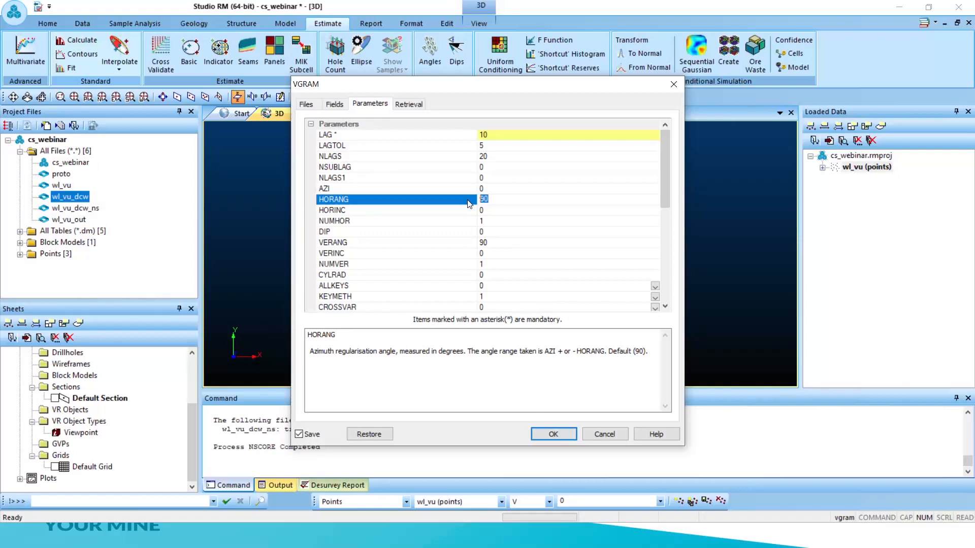
text(20)
click(503, 210)
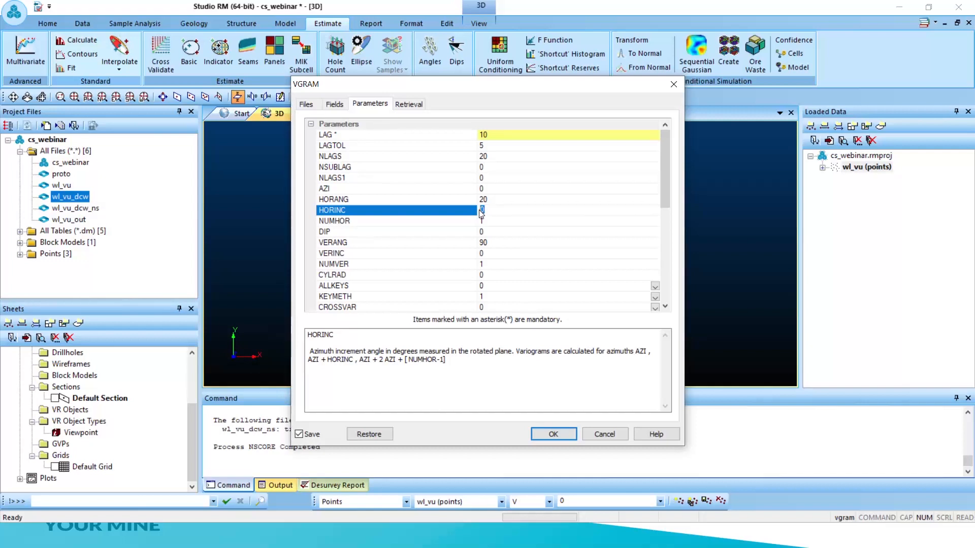
click(496, 220)
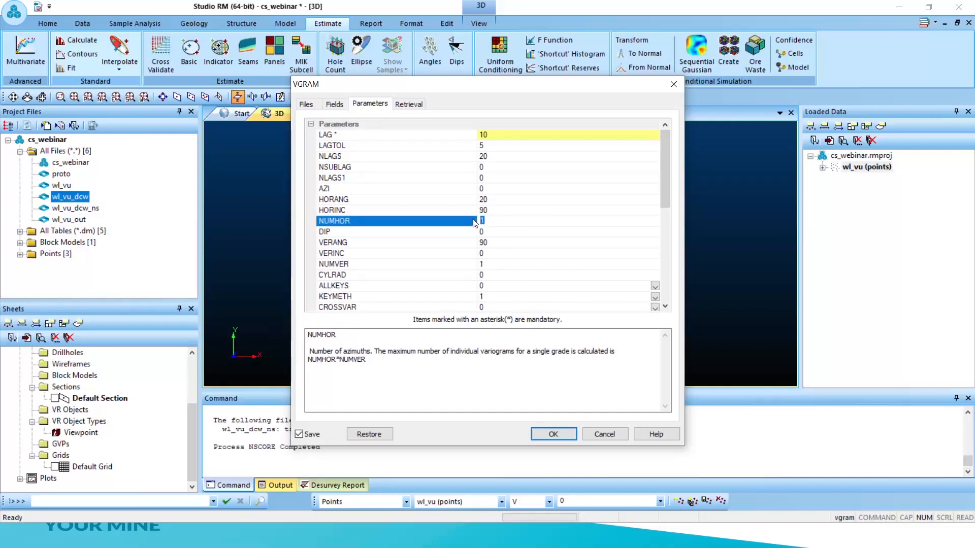
text(2)
Set the vertical directions with VERANG 20, VERINC 90 and NUMVER 2
click(497, 231)
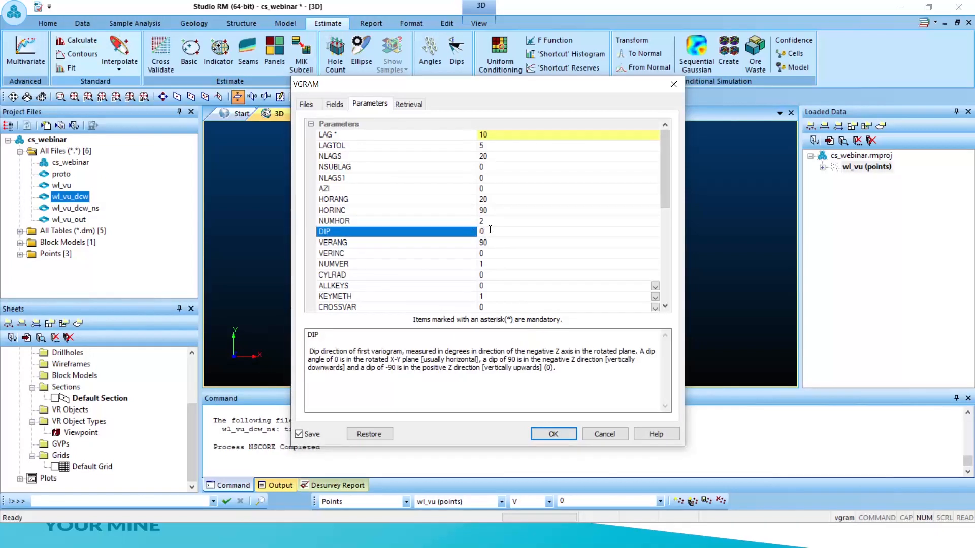
click(494, 242)
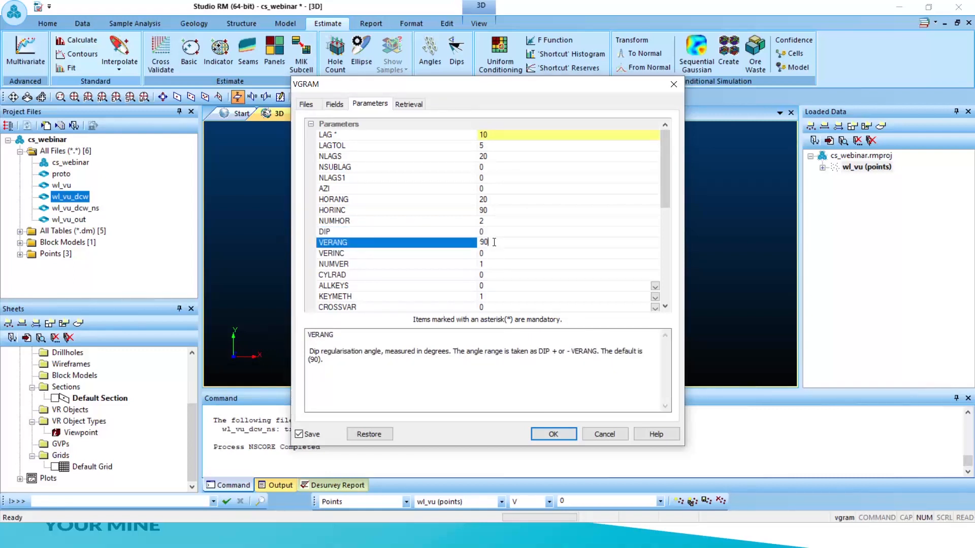
drag(493, 243, 478, 245)
text(20)
click(486, 252)
double_click(487, 253)
text(90)
click(460, 264)
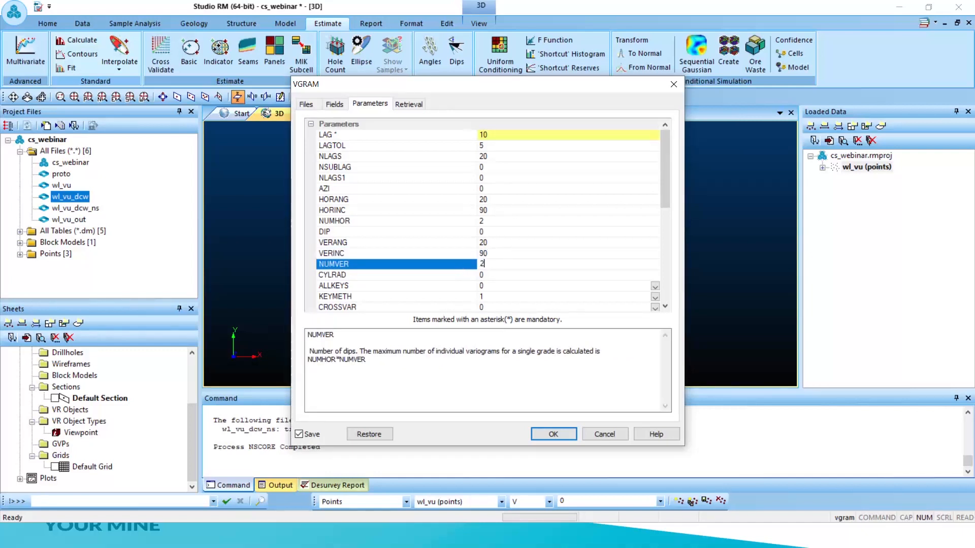
Review the cylindrical search radius, the remaining VGRAM parameters and the retrieval settings
click(366, 276)
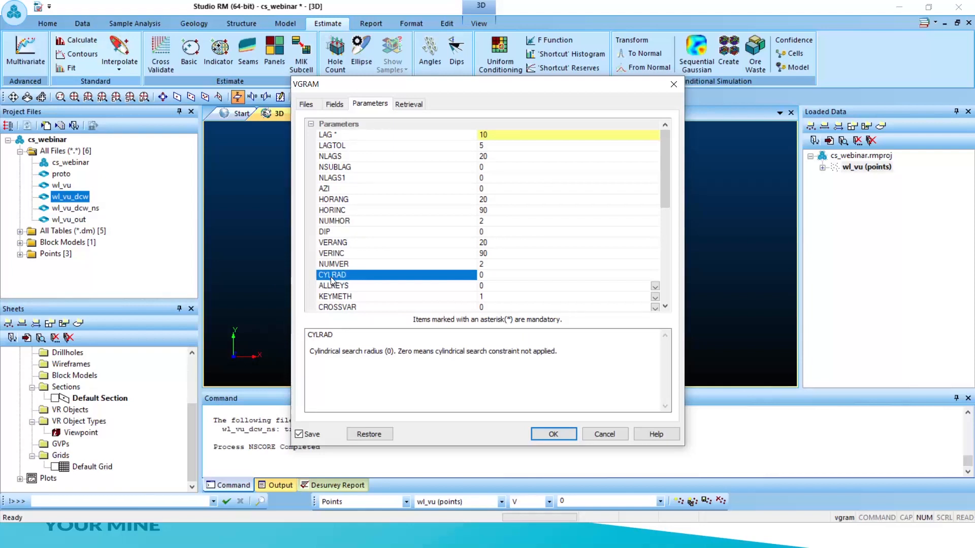
click(366, 278)
click(541, 238)
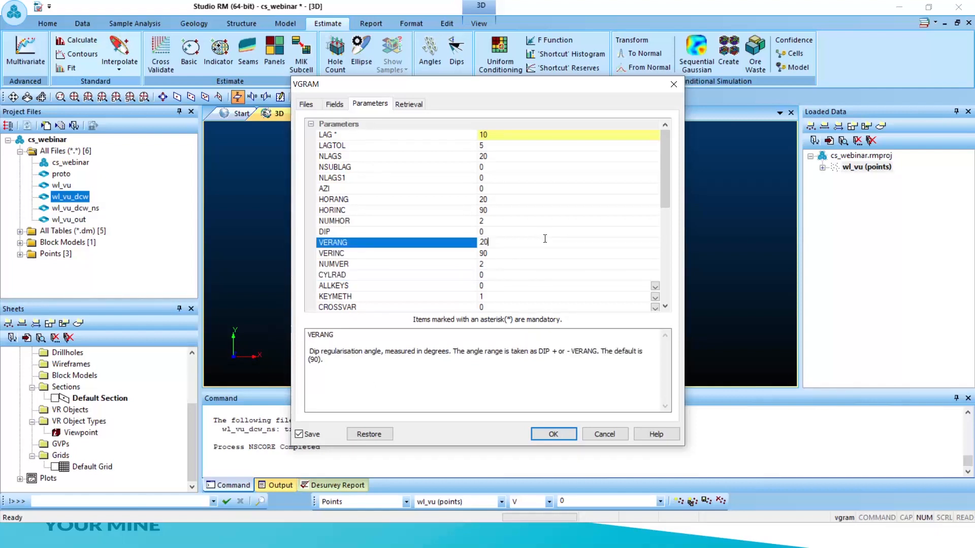
scroll(544, 233, down, 1)
scroll(544, 233, up, 1)
scroll(547, 233, down, 1)
scroll(547, 233, down, 2)
scroll(553, 235, up, 3)
click(419, 108)
click(370, 105)
Recheck the VGRAM field and file assignments and run the experimental variogram calculation
click(333, 105)
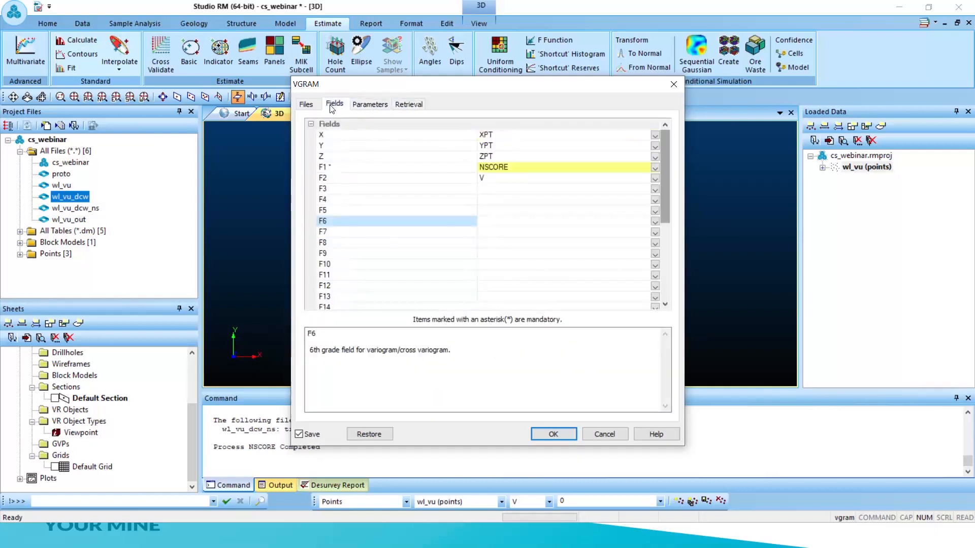
click(307, 105)
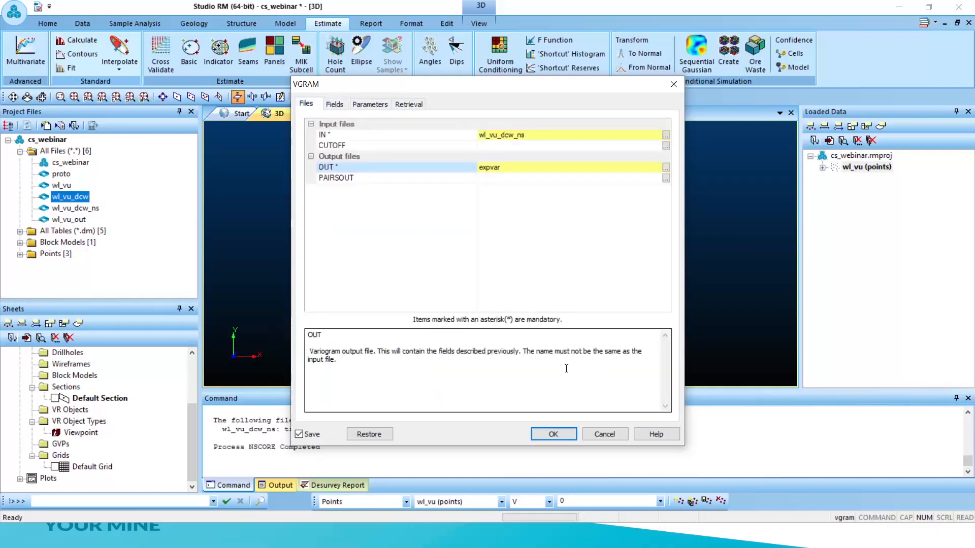
click(553, 434)
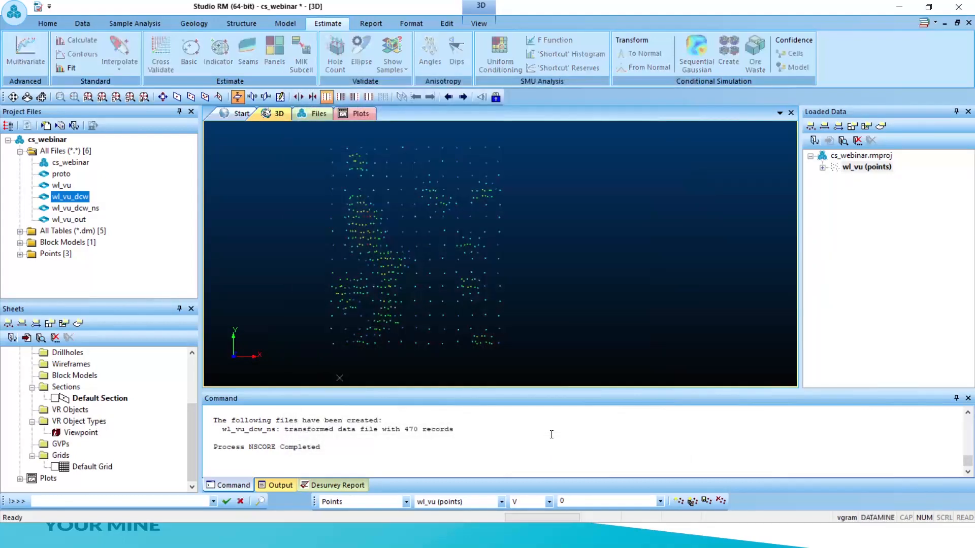
click(241, 501)
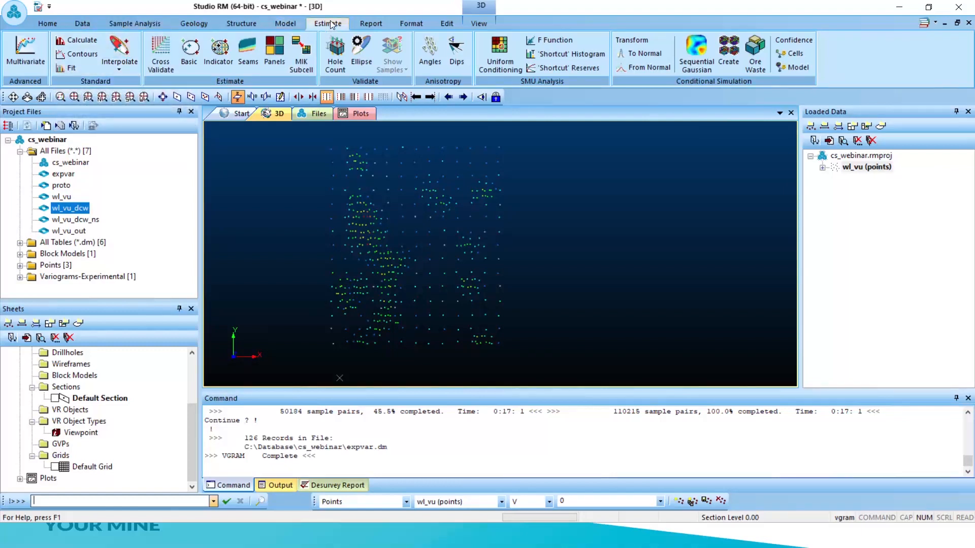
Open the variogram fitting window and load expvar as the experimental variogram file
click(69, 68)
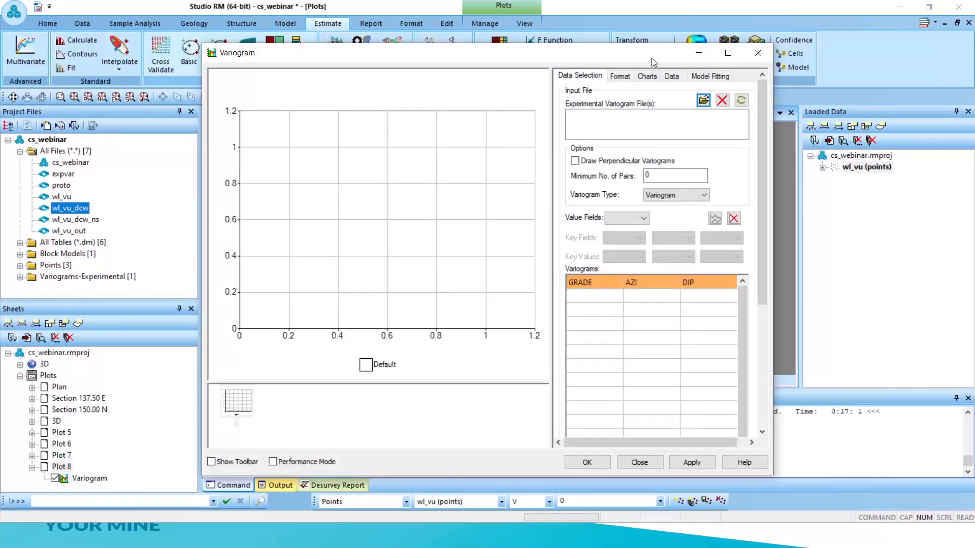
drag(653, 58, 606, 46)
click(656, 88)
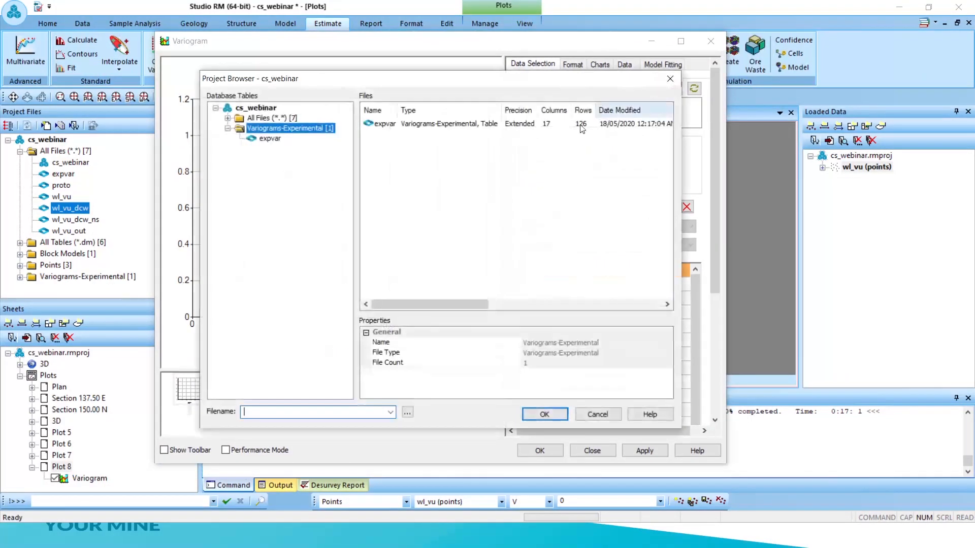
click(388, 126)
click(534, 413)
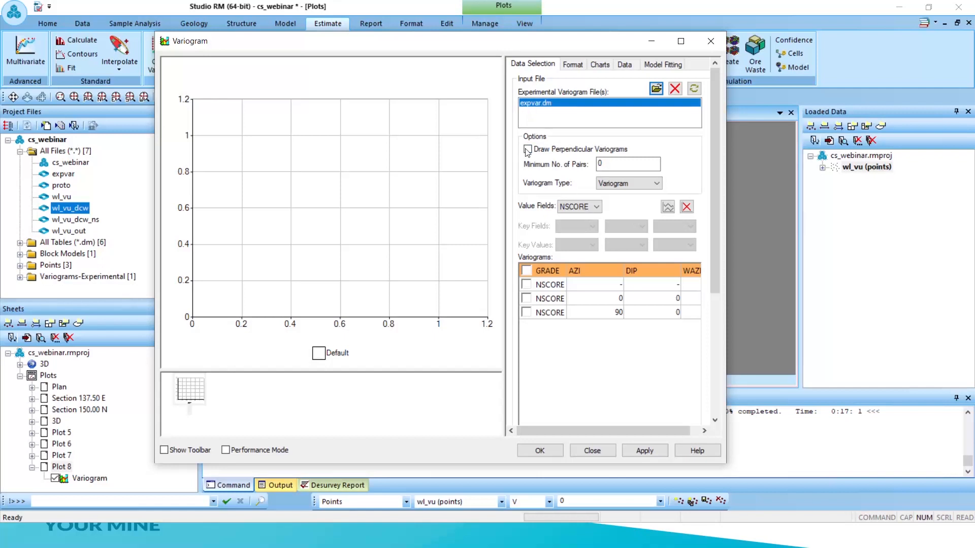
Plot the NSCORE variograms for azimuths 0 and 90 at dip 0 and enlarge the variogram window
click(526, 298)
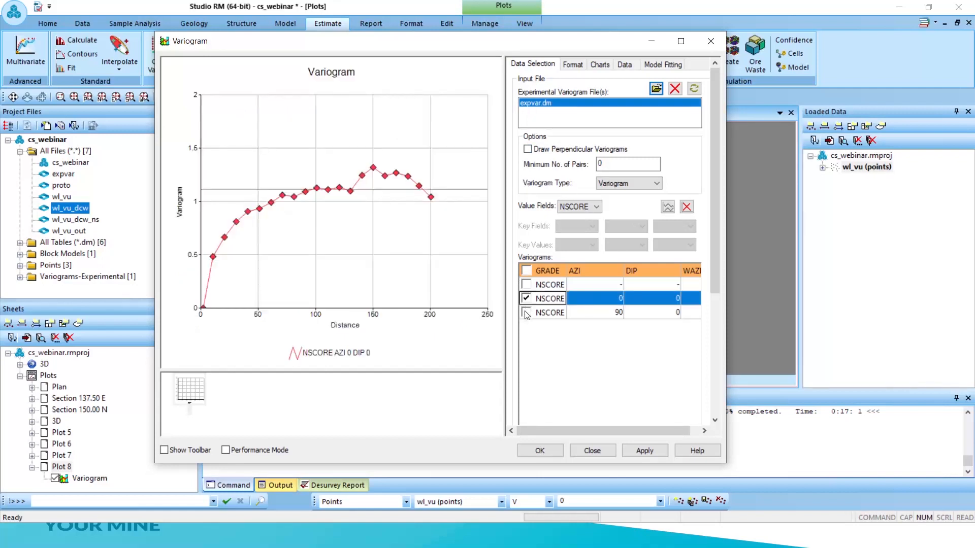
click(526, 312)
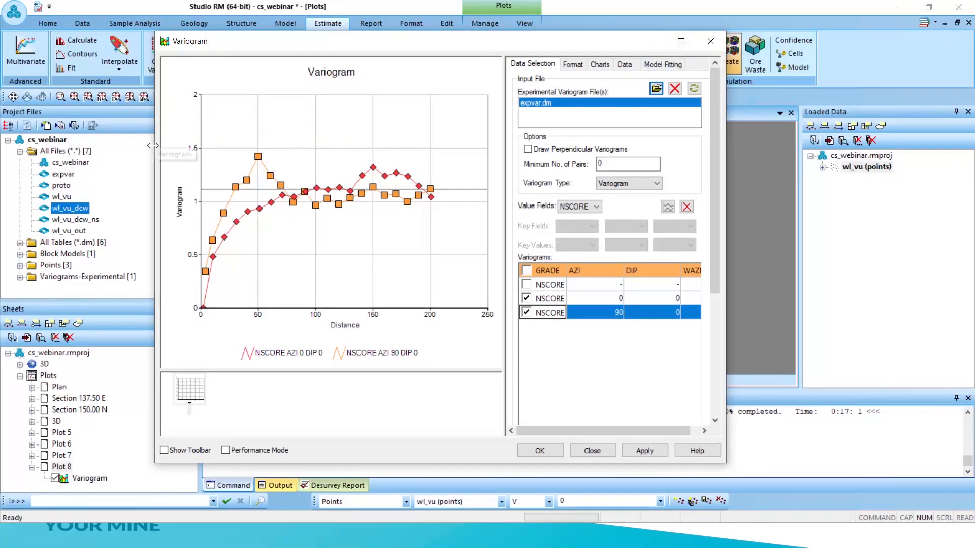
drag(153, 147, 73, 150)
drag(506, 32, 506, 7)
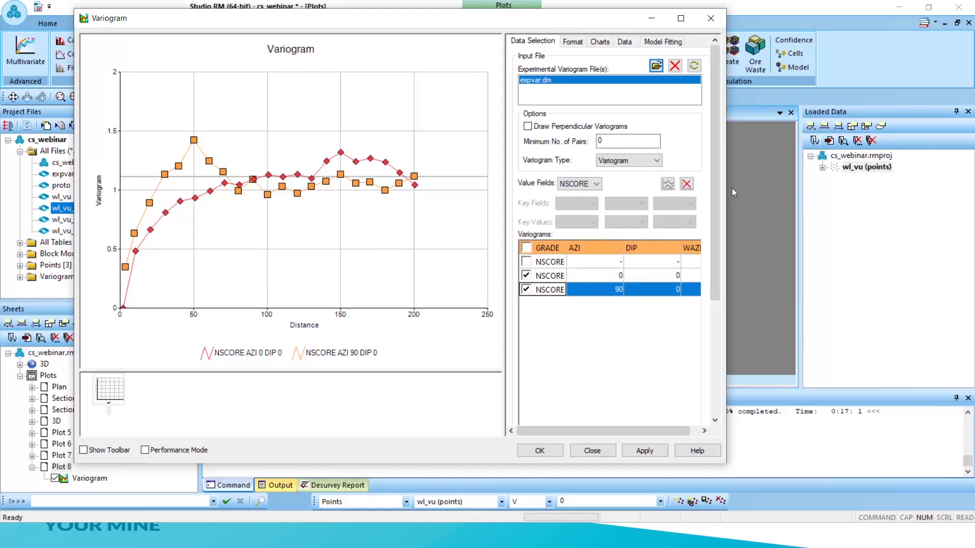
Display sample pairs on the chart with a minimum of 50 pairs and show the variograms normalized
click(578, 47)
drag(715, 178, 715, 292)
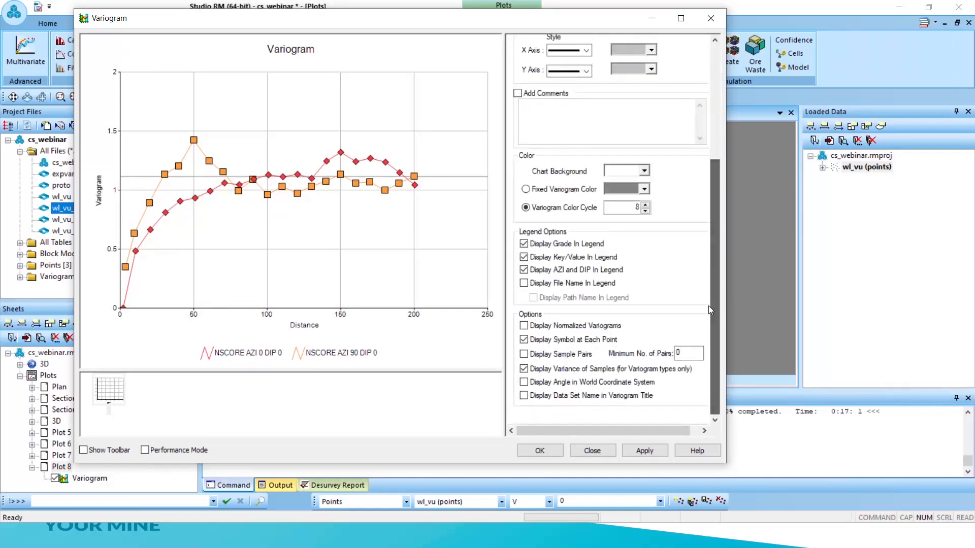
click(524, 356)
double_click(680, 352)
text(50)
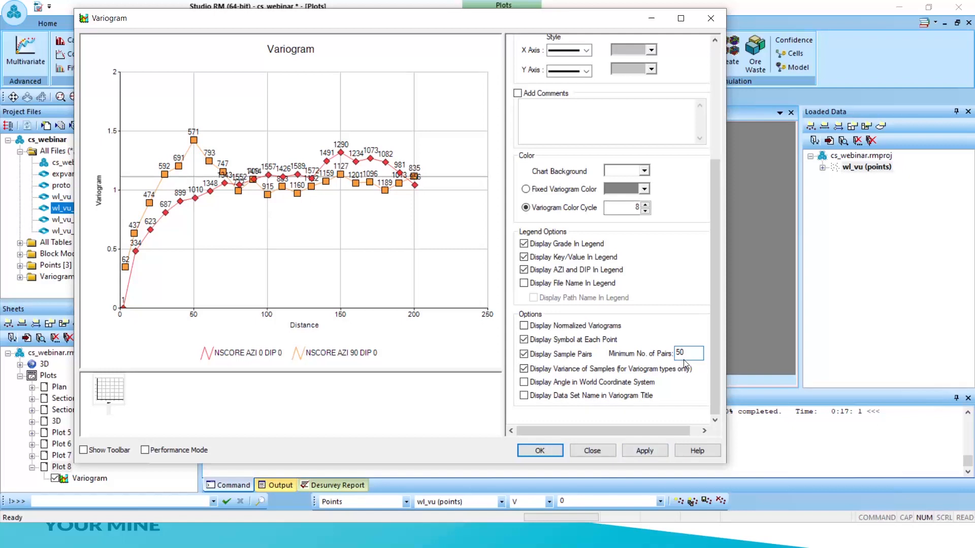
click(645, 450)
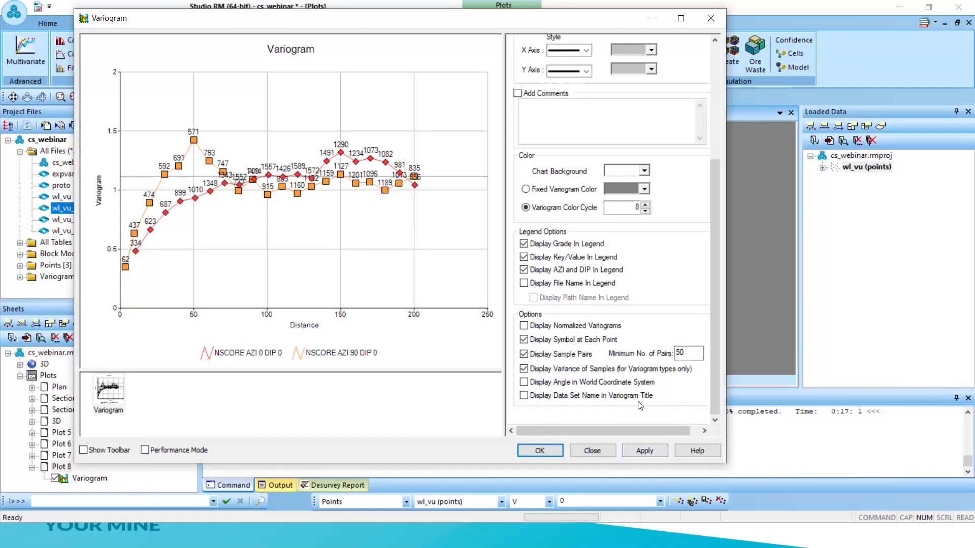
click(524, 326)
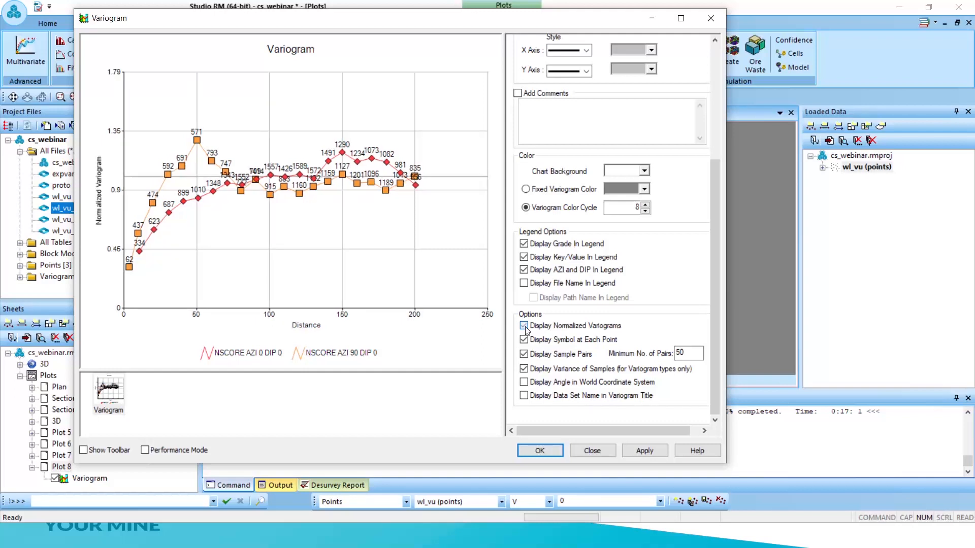
click(638, 451)
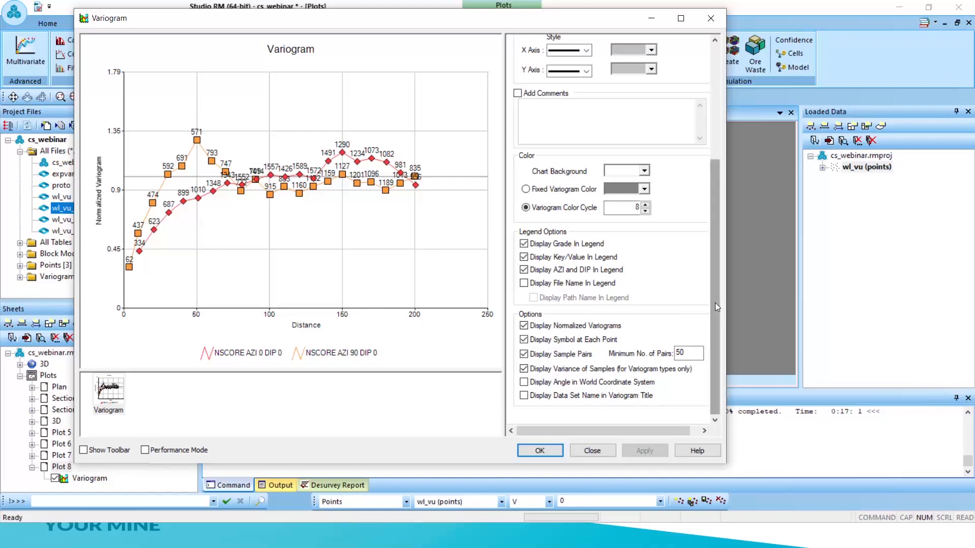
Enable custom X and Y axes and set the Y axis maximum to 1.4 with an interval of 0.2
drag(716, 307, 662, 124)
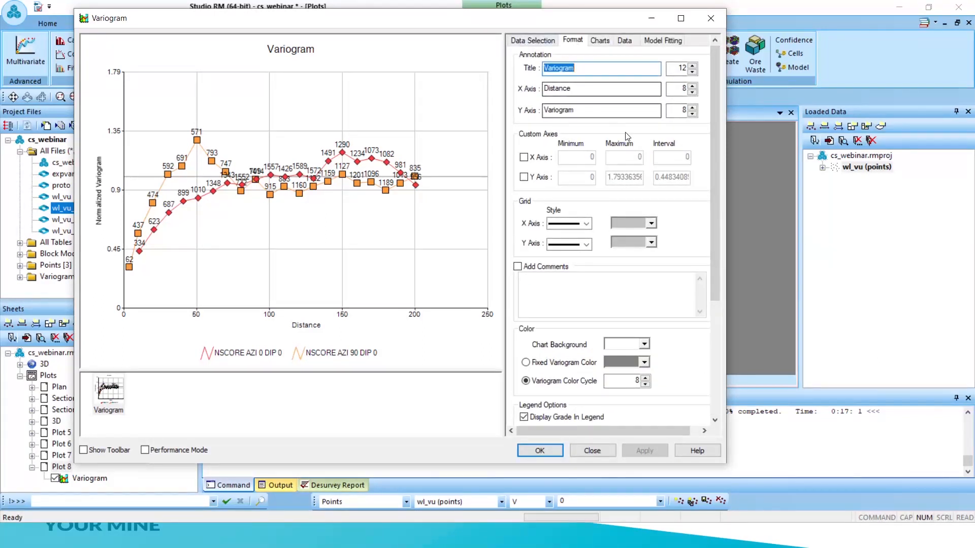
click(524, 177)
click(528, 158)
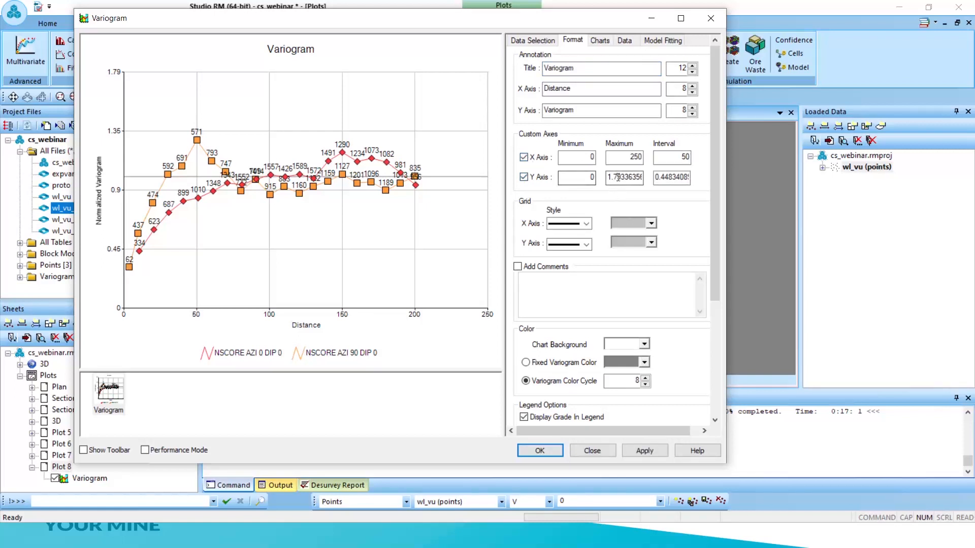
drag(614, 178, 658, 186)
text(1.4)
drag(663, 176, 714, 179)
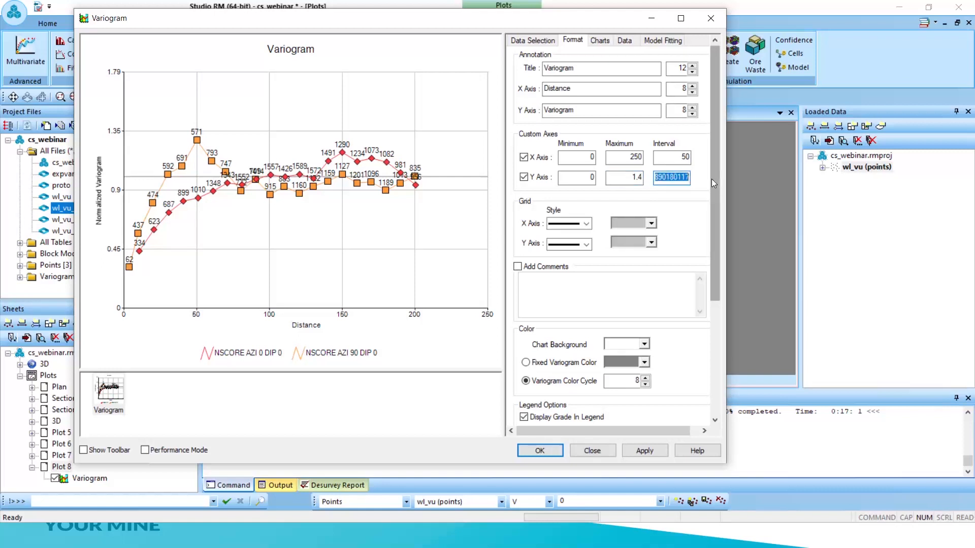
text(0.42)
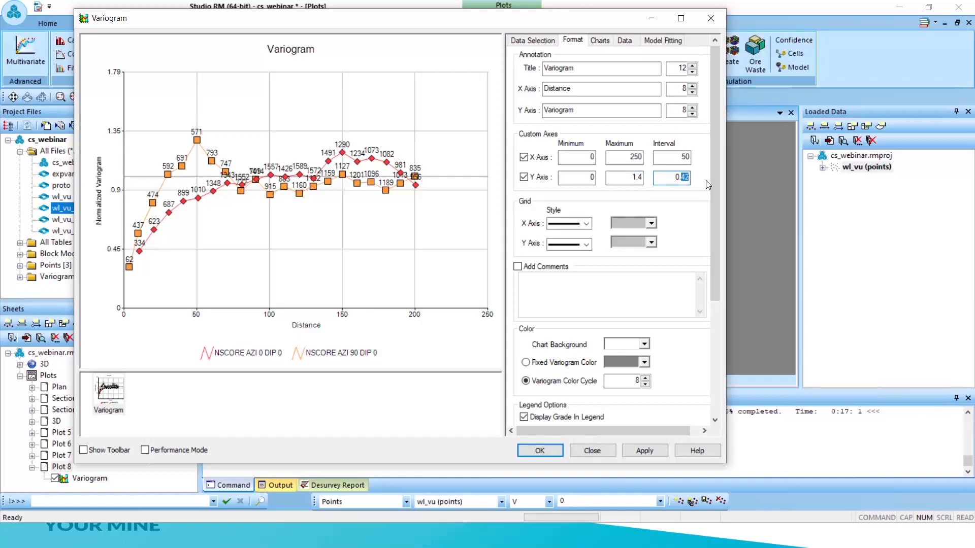
text(2)
click(644, 451)
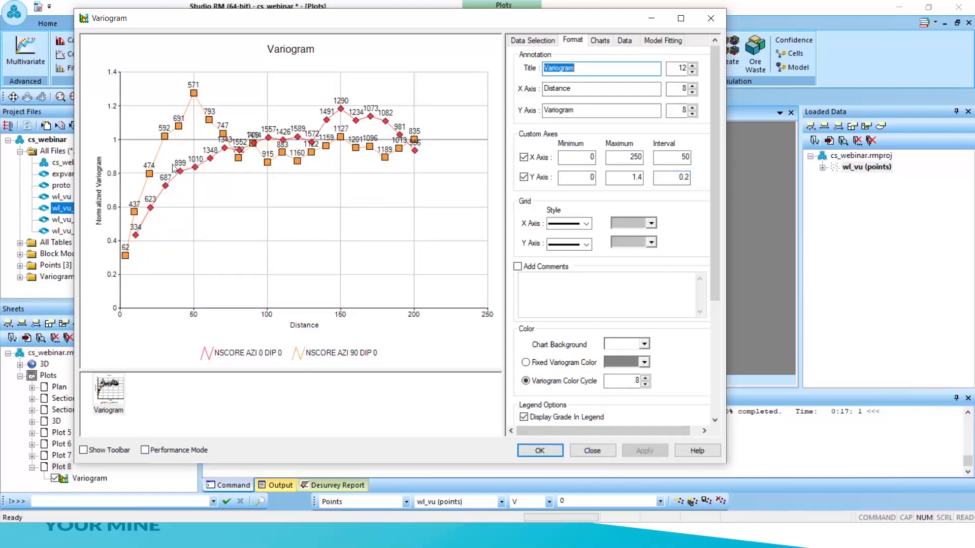
Set up an anisotropic variogram model in split windows with three spherical structures and apply it
drag(715, 174, 717, 113)
click(669, 42)
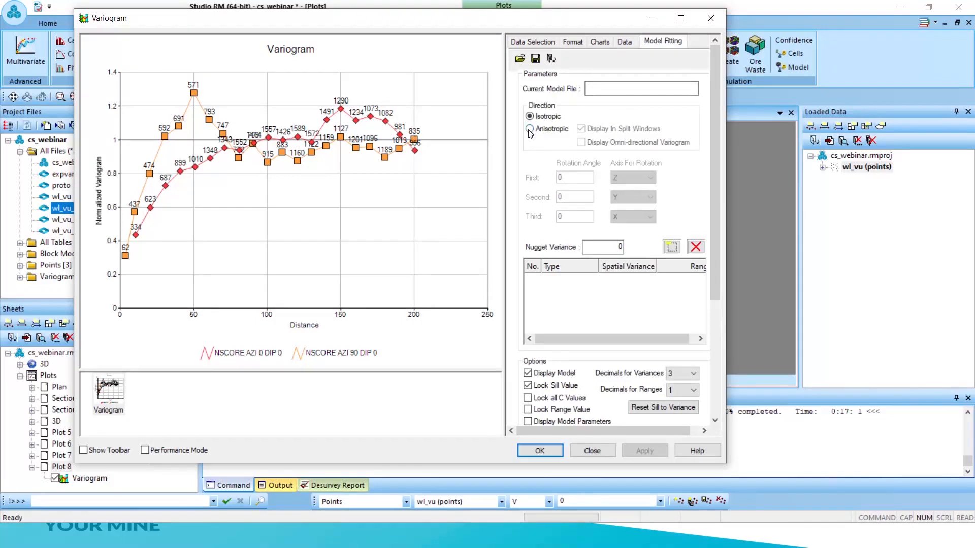
click(595, 129)
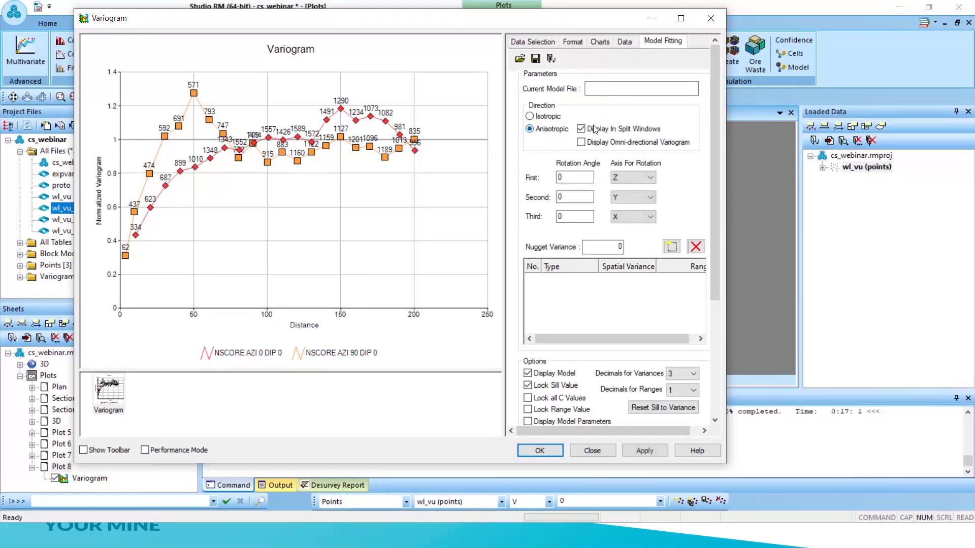
click(672, 247)
click(673, 248)
click(673, 248)
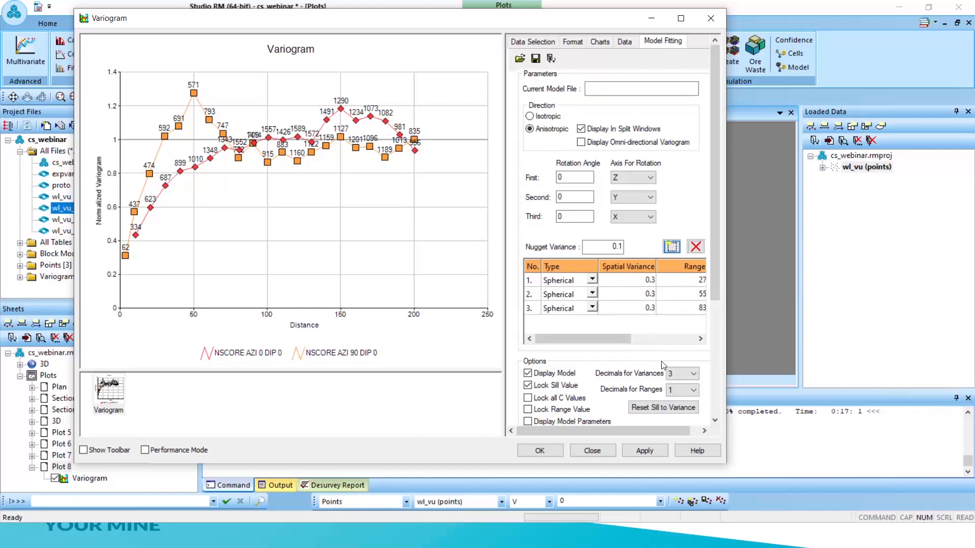
click(644, 452)
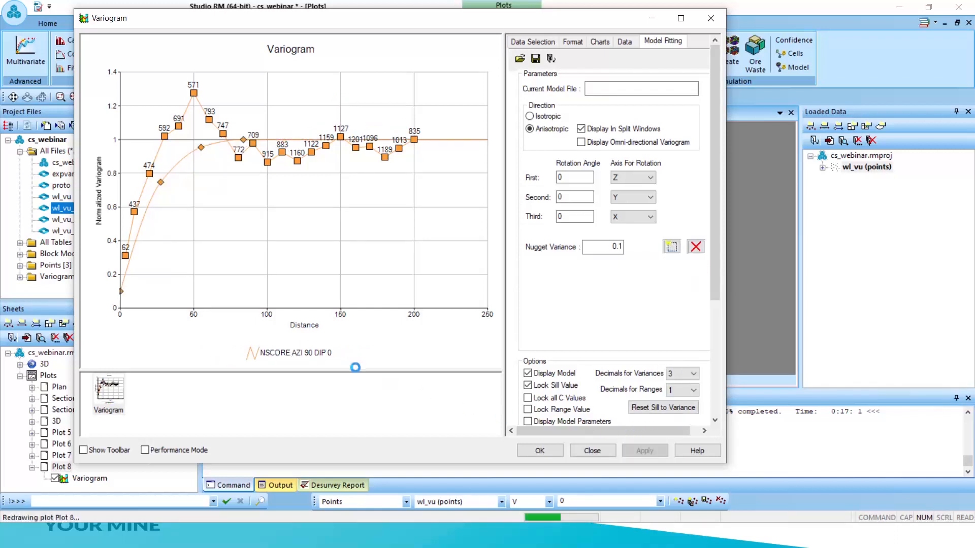
Fit the azimuth 0 model curve to the experimental points, with nugget about 0.256 and spatial variances about 0.419, 0.025 and 0.3
click(172, 392)
click(113, 394)
click(170, 393)
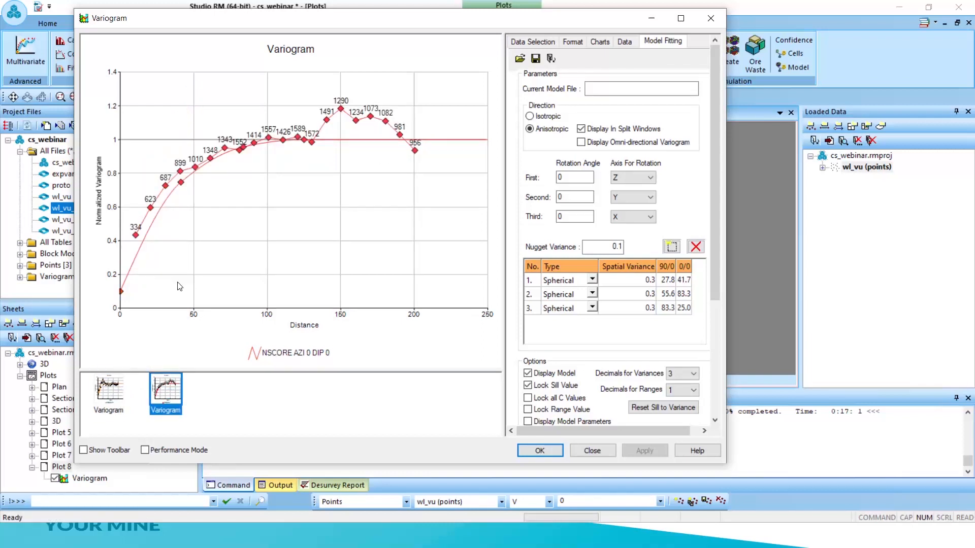
drag(121, 293, 121, 258)
drag(181, 182, 168, 182)
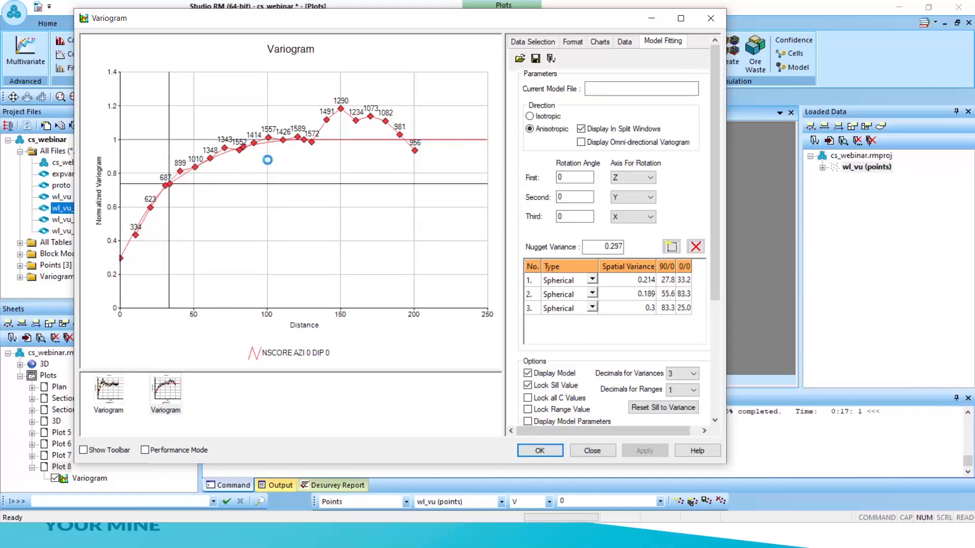
drag(304, 139, 318, 139)
drag(169, 182, 124, 265)
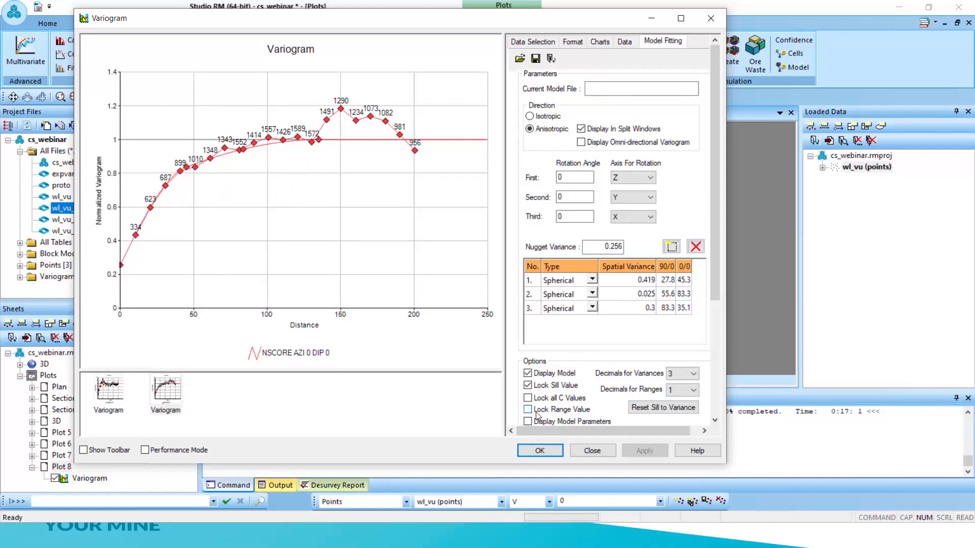
Lock all C values and fit the azimuth 90 model with ranges of about 25.9, 38.9 and 68.2
click(528, 398)
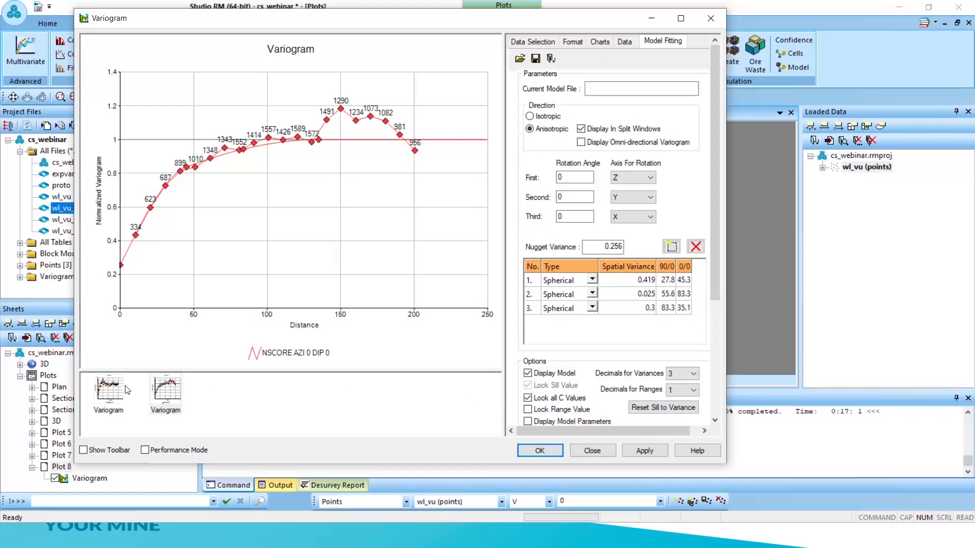
click(107, 392)
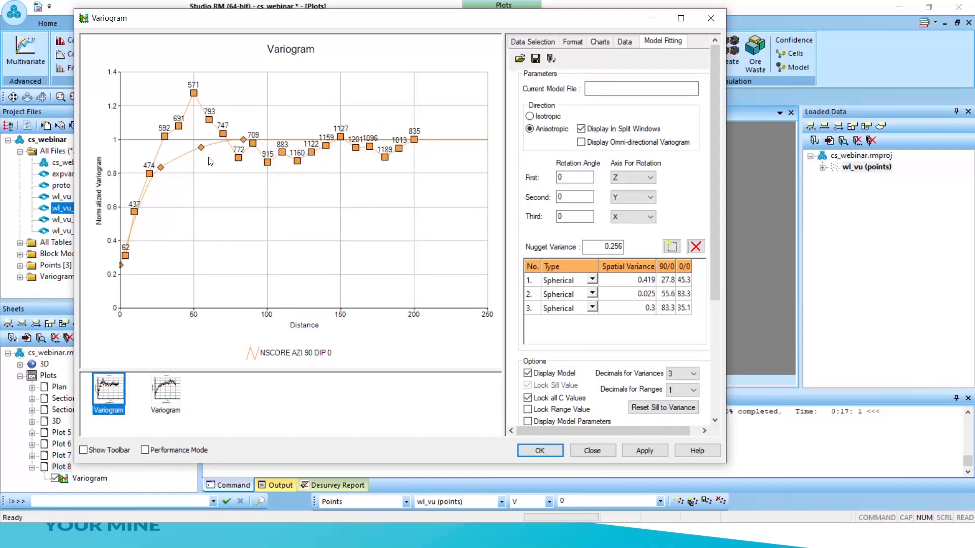
drag(242, 143, 158, 161)
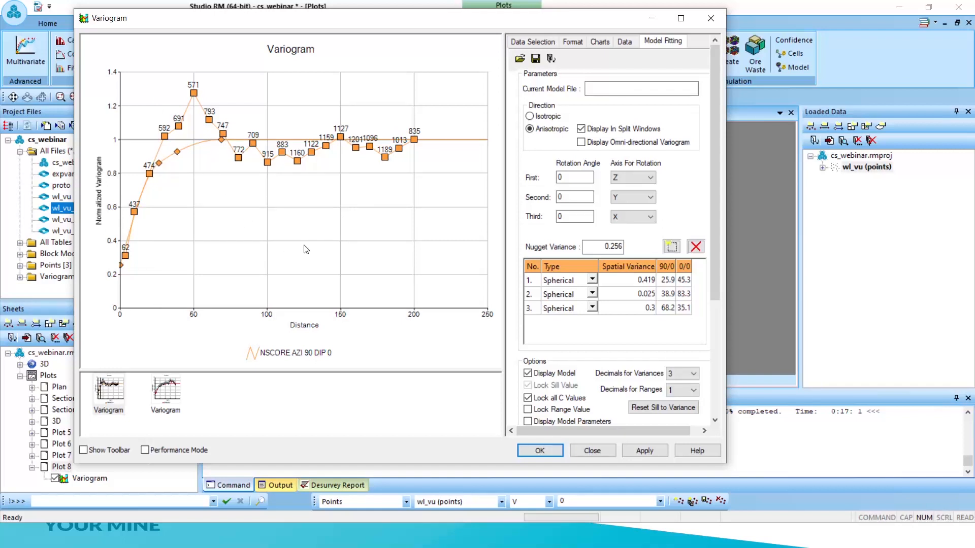
Save the fitted model to the file varmod with reference number 1 and description NSCORE
click(606, 88)
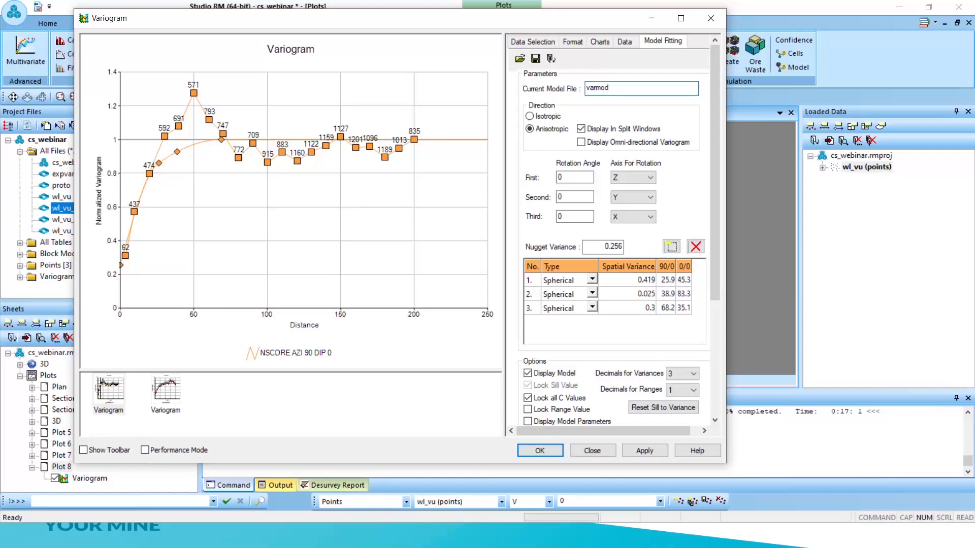
click(535, 59)
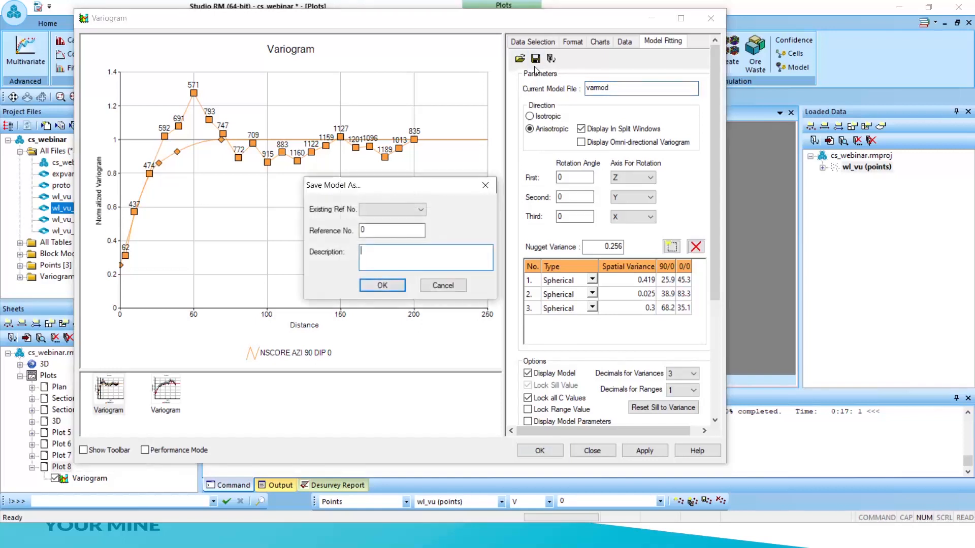
key(Tab)
click(379, 229)
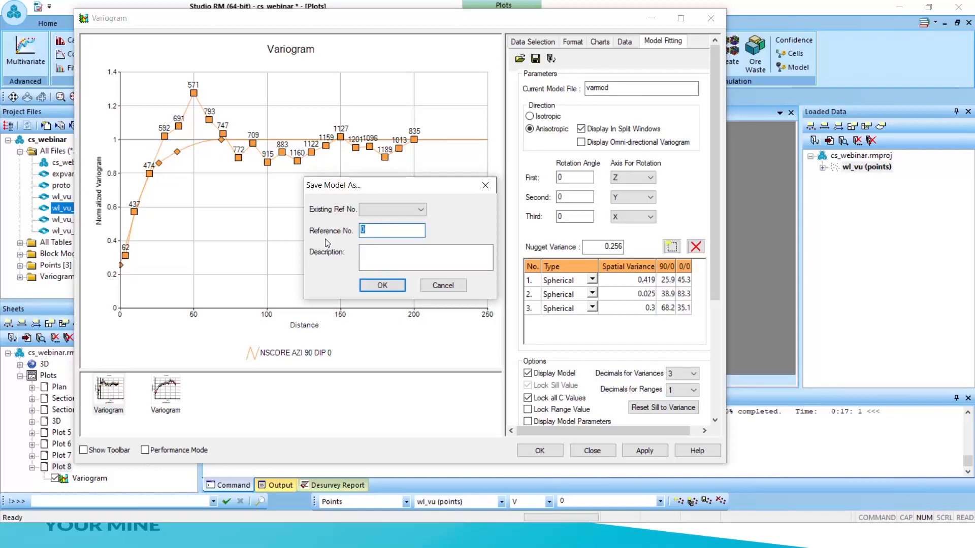
text(1)
click(382, 256)
text(NSCORE)
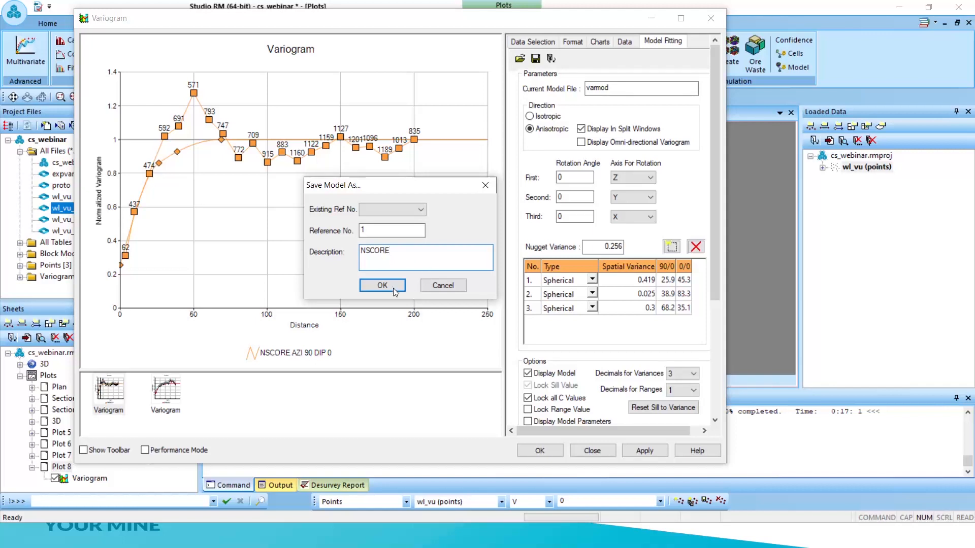
click(401, 285)
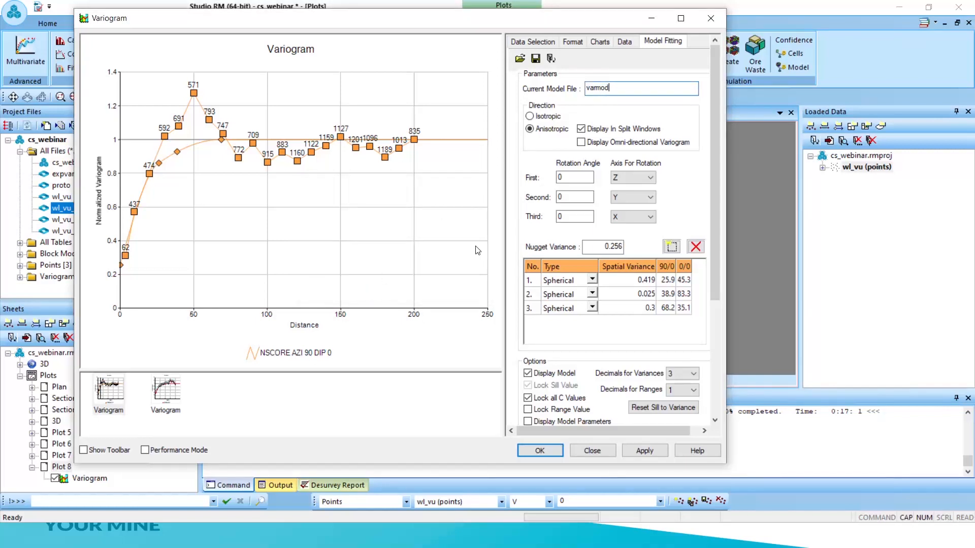
Show the chart toolbar, enlarge the plot area and select the azimuth 90 variogram chart
drag(485, 20, 580, 26)
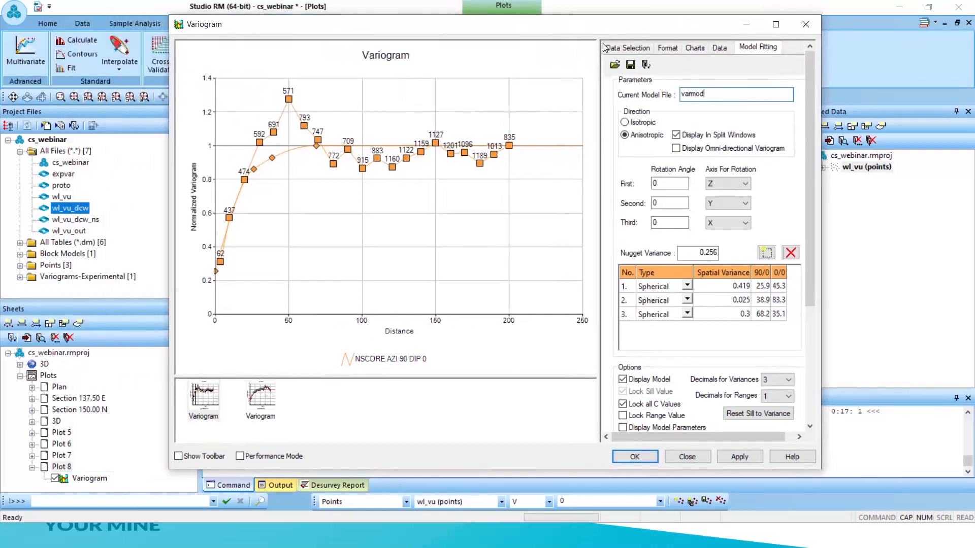
click(178, 456)
drag(306, 378, 306, 401)
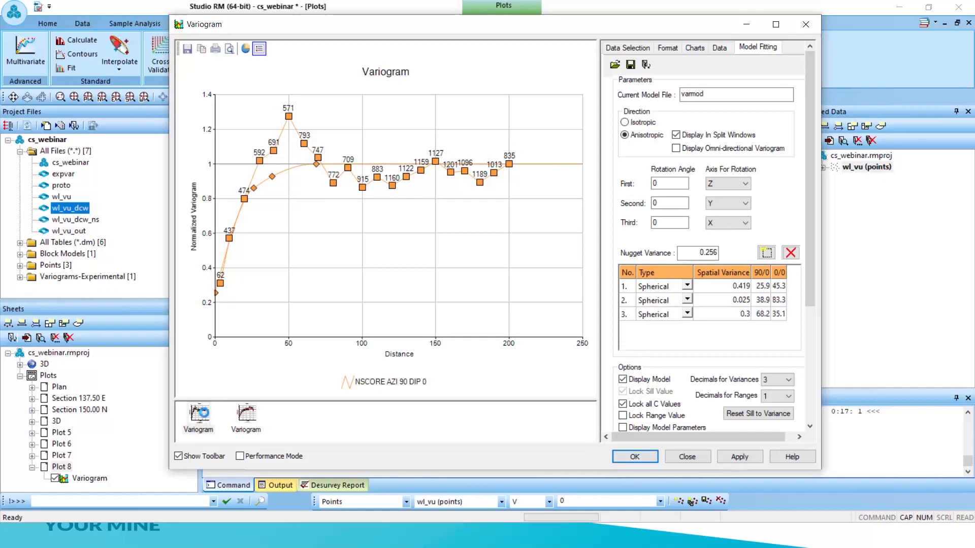
click(209, 417)
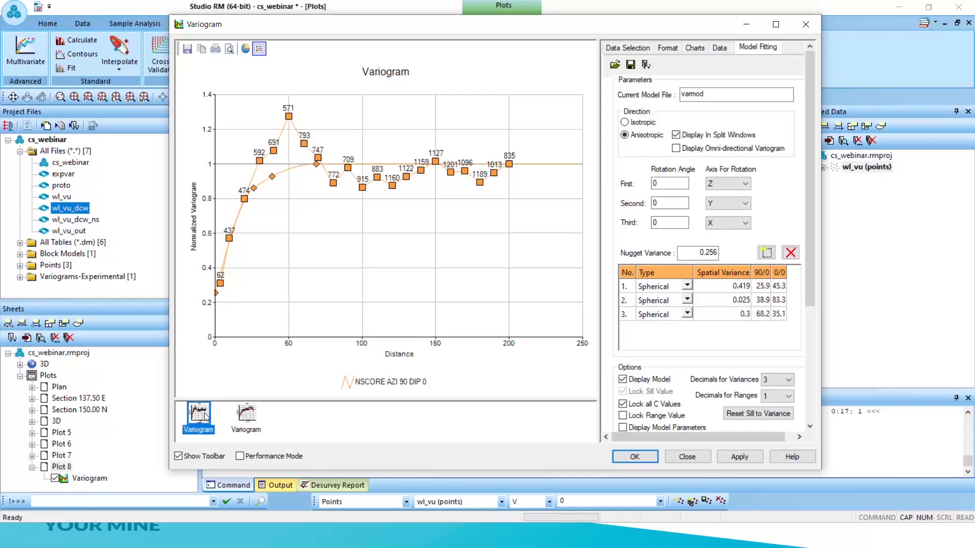
Save the azimuth 90 variogram chart as an image named varmod_major in the cs_webinar folder
click(188, 49)
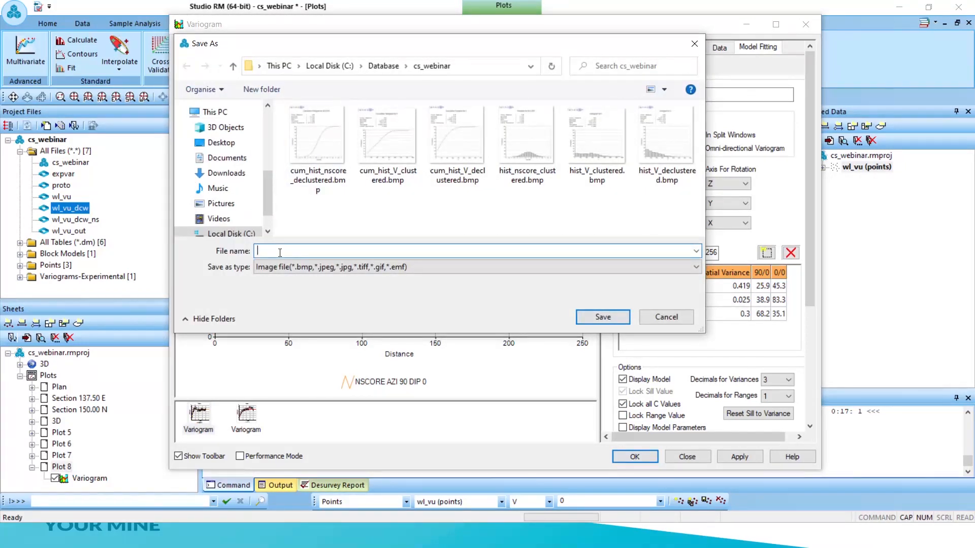
text(VARMO)
key(BackSpace)
key(BackSpace)
key(BackSpace)
key(BackSpace)
key(BackSpace)
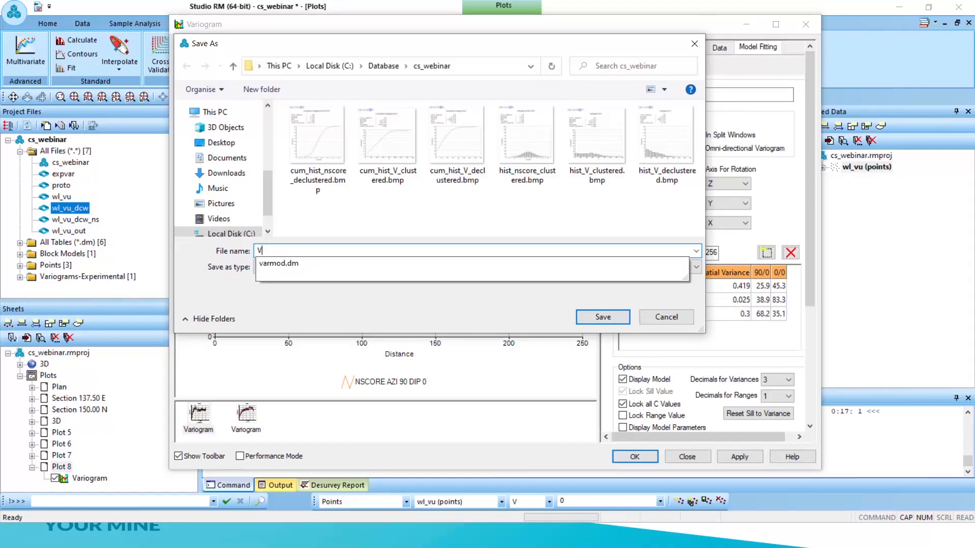
text(VA)
key(BackSpace)
key(BackSpace)
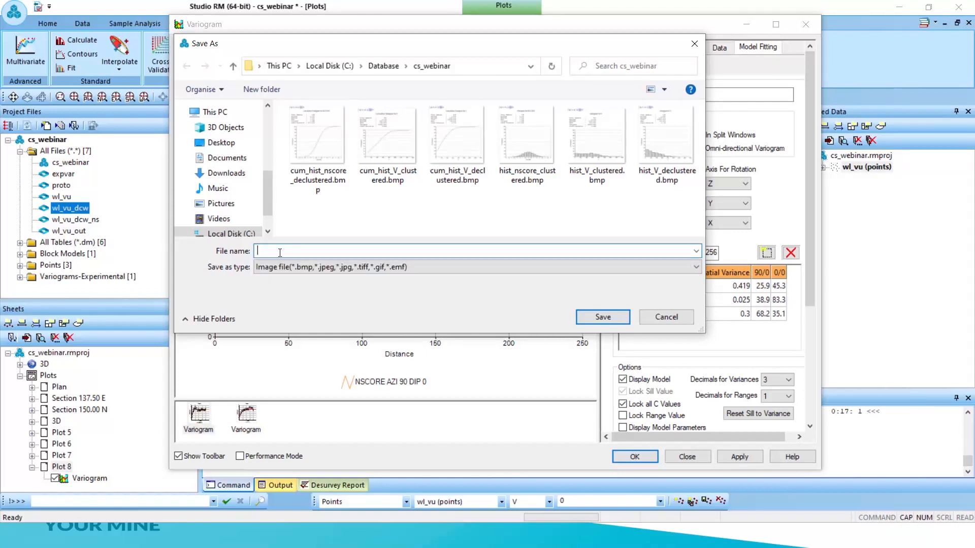
text(varmod_major)
click(609, 320)
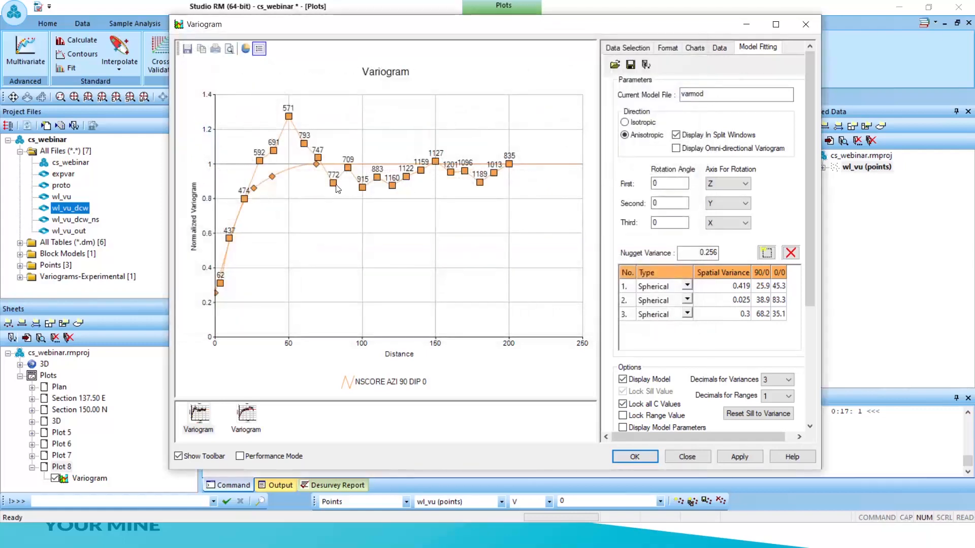
Save the azimuth 90 variogram chart as the image varmod_minor.bmp in the cs_webinar folder
click(188, 49)
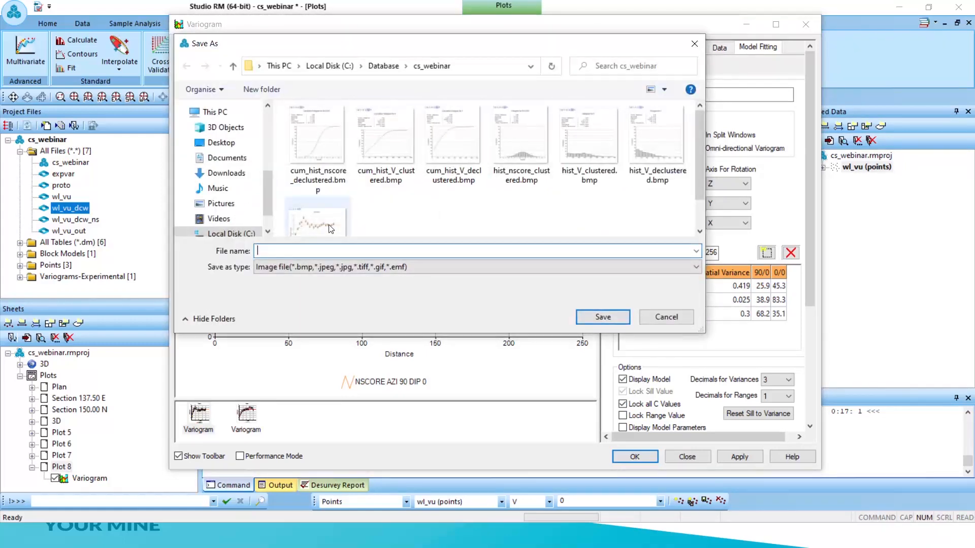
drag(307, 250, 298, 250)
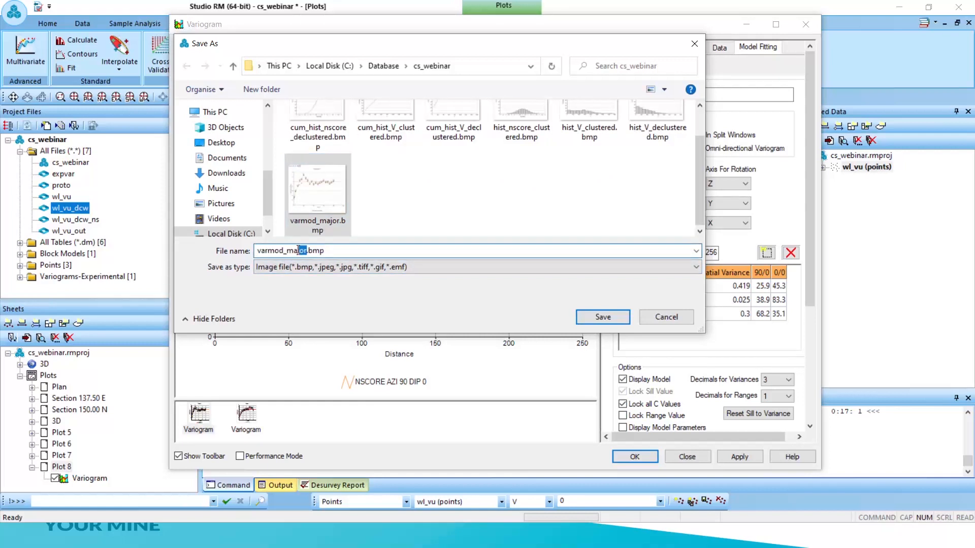
text(inor)
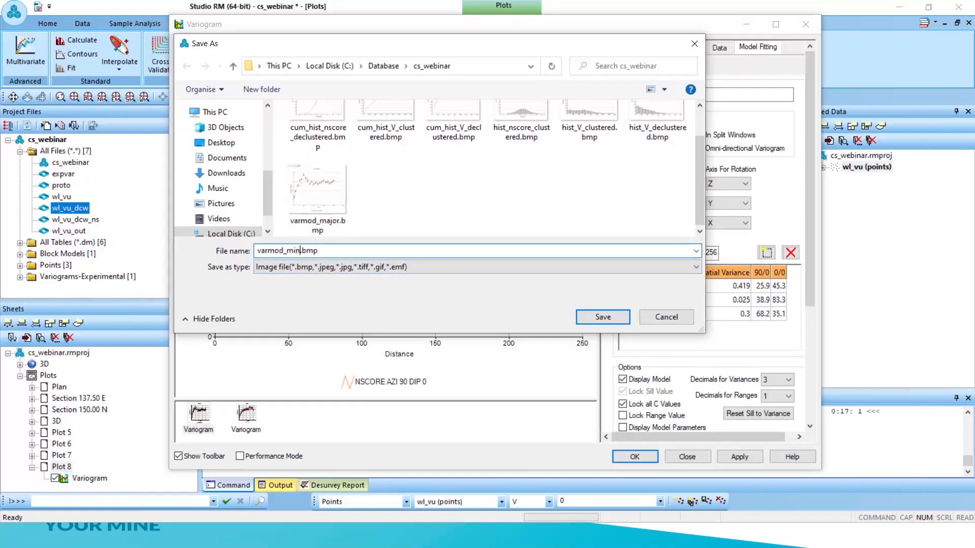
click(589, 317)
Save the azimuth 0 variogram chart over the existing image varmod_major.bmp
click(248, 422)
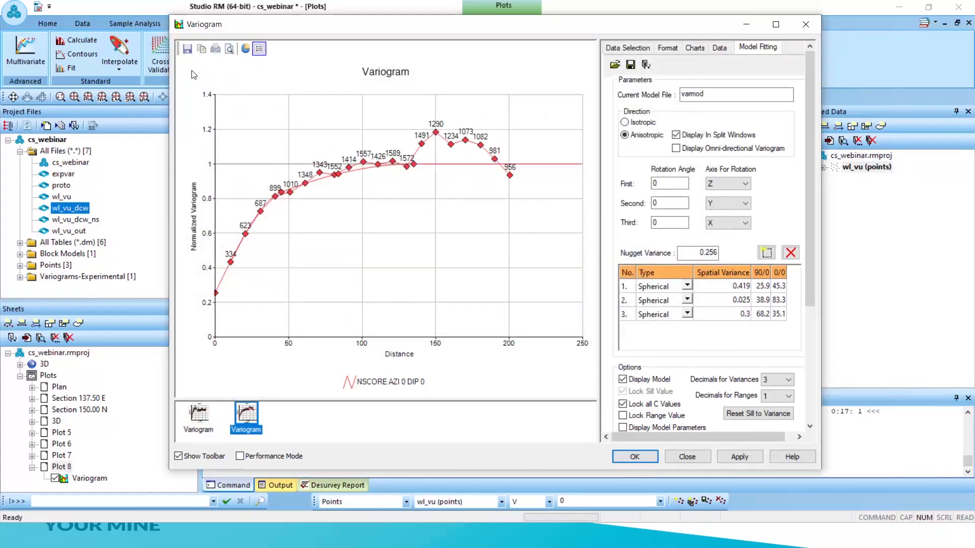
click(187, 49)
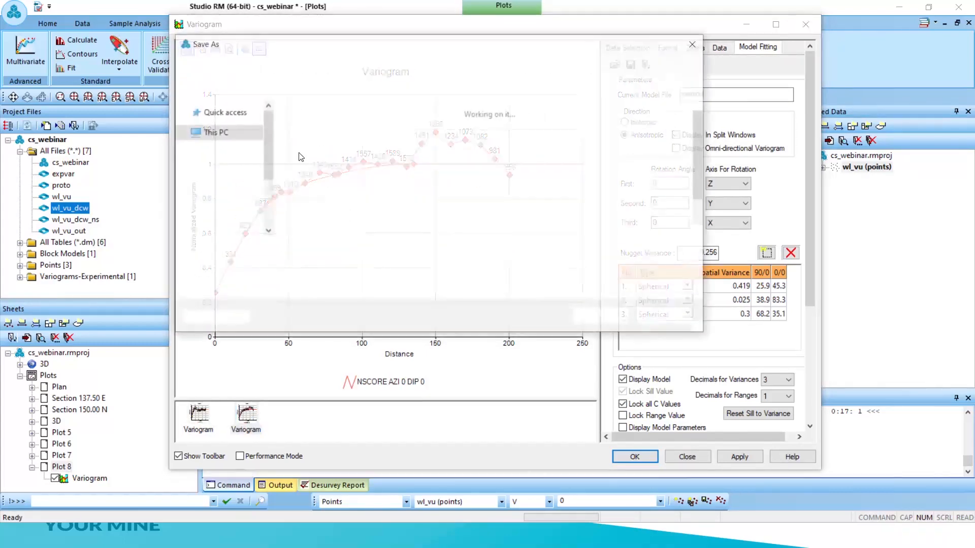
click(320, 220)
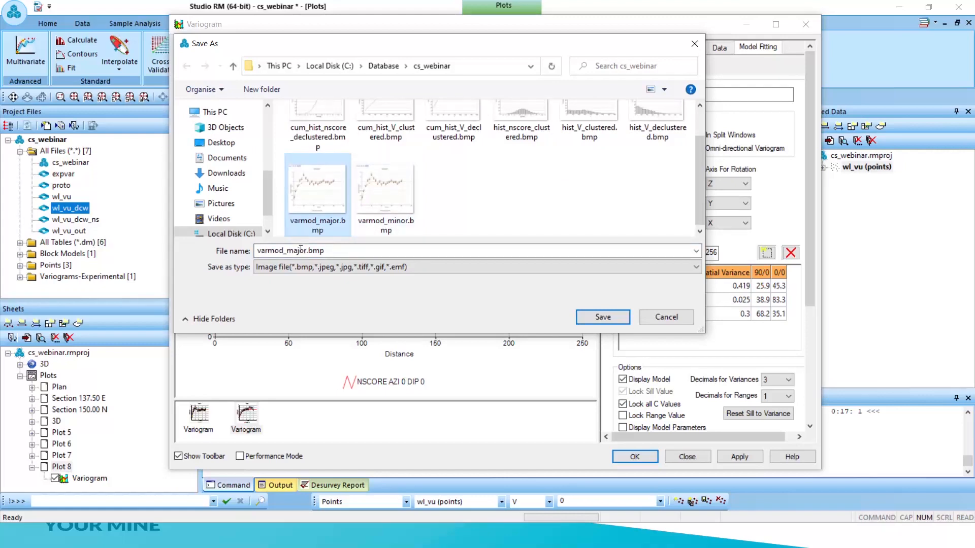
click(603, 316)
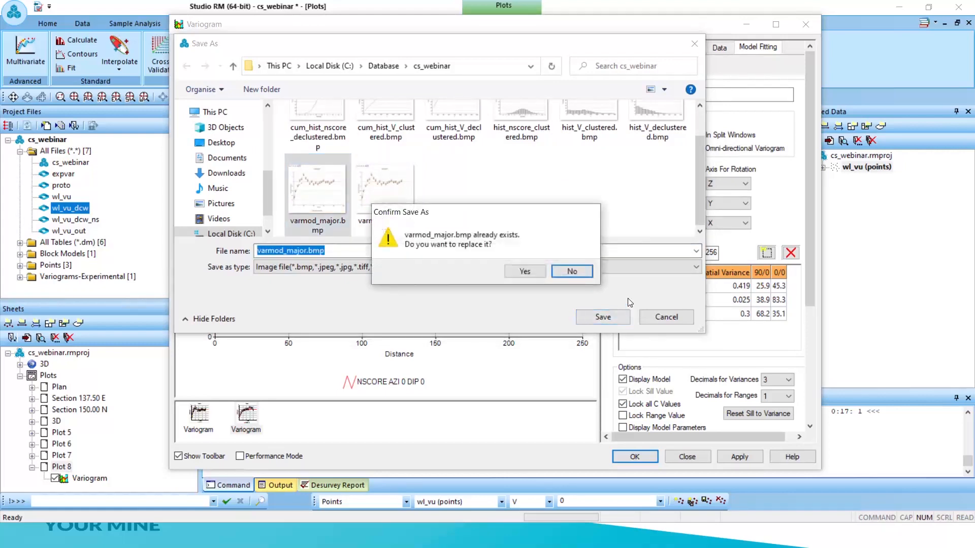
click(526, 270)
Display the model parameters on the variogram charts and apply the change
drag(808, 181, 813, 231)
click(623, 302)
click(755, 458)
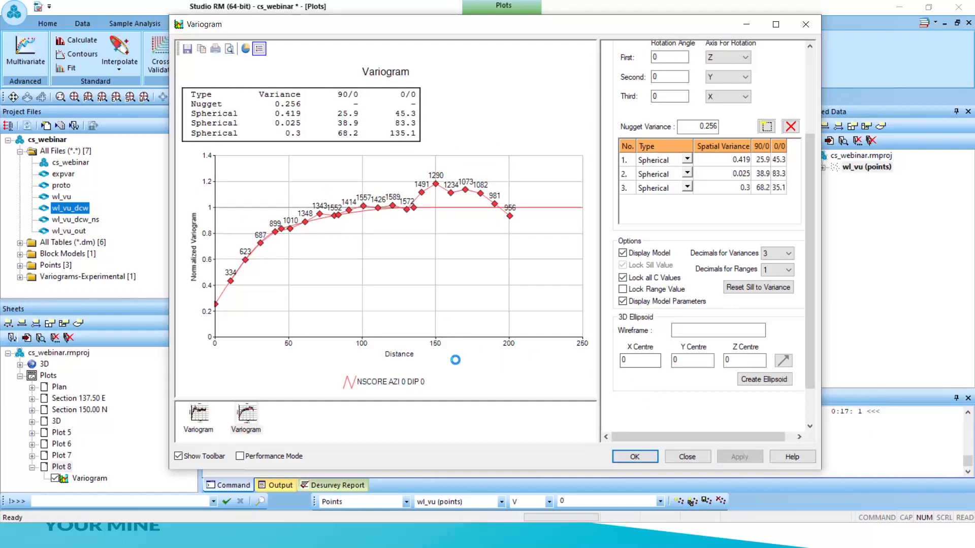
Enlarge the plot area and save the azimuth 0 chart with its parameter table, replacing varmod_major.bmp
drag(404, 400, 398, 418)
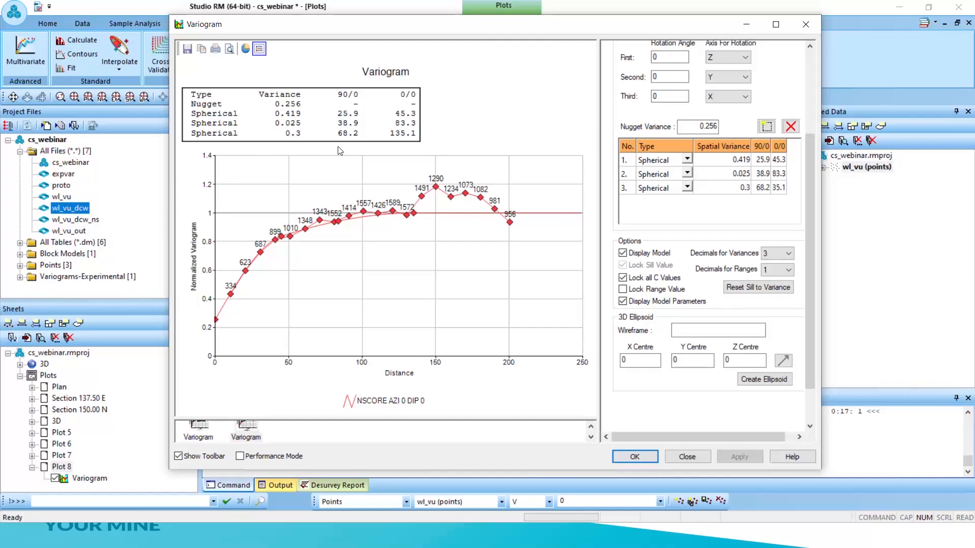
click(187, 50)
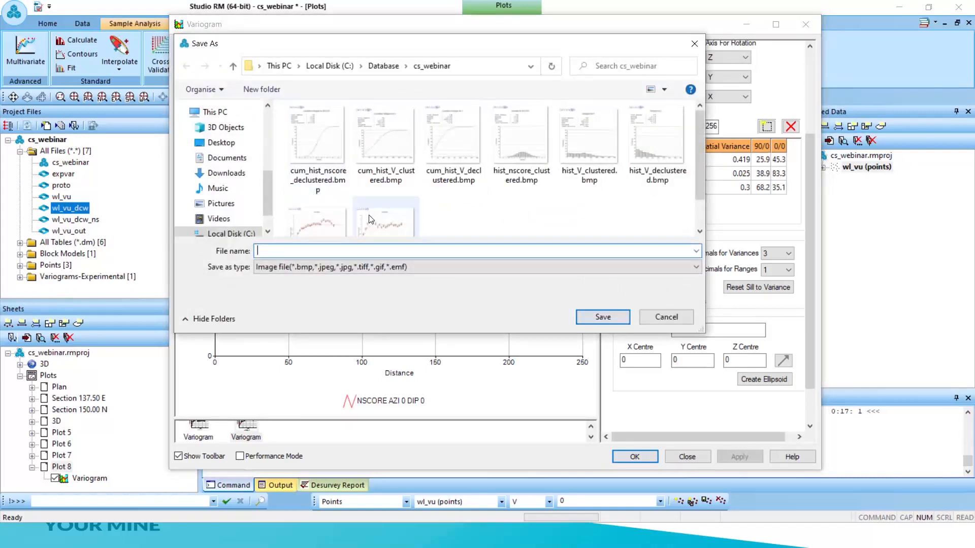
scroll(326, 192, down, 1)
click(325, 192)
click(599, 317)
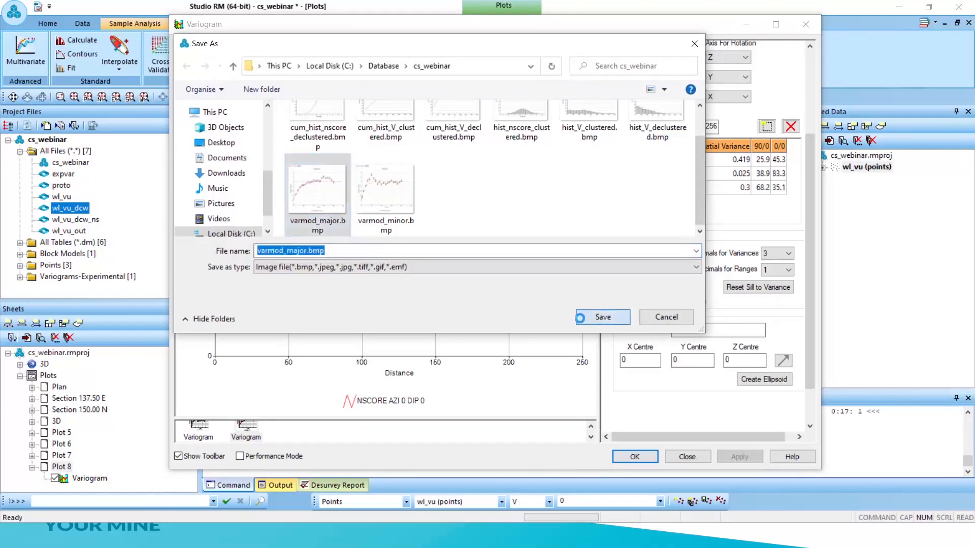
click(506, 276)
Save the azimuth 90 chart with its parameter table, replacing varmod_minor.bmp
click(199, 432)
click(187, 49)
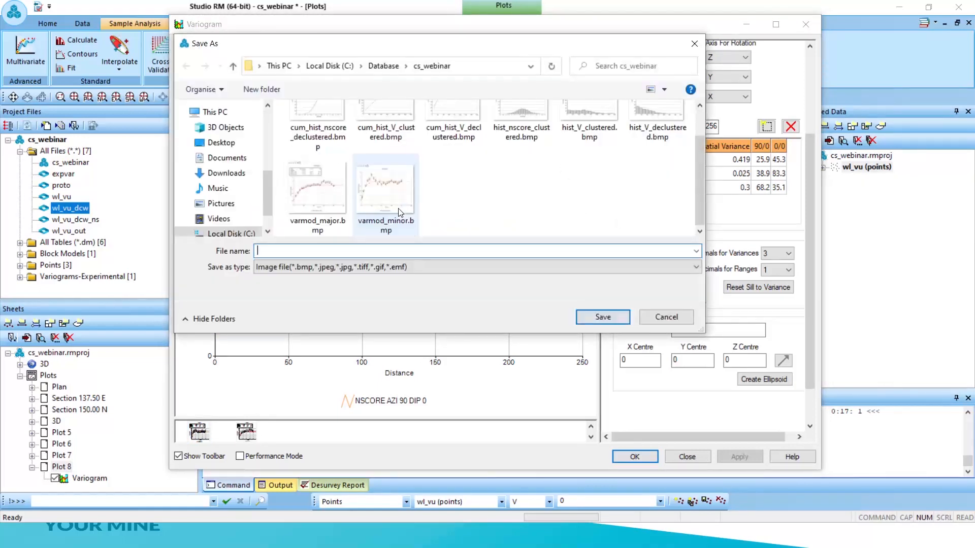
click(387, 204)
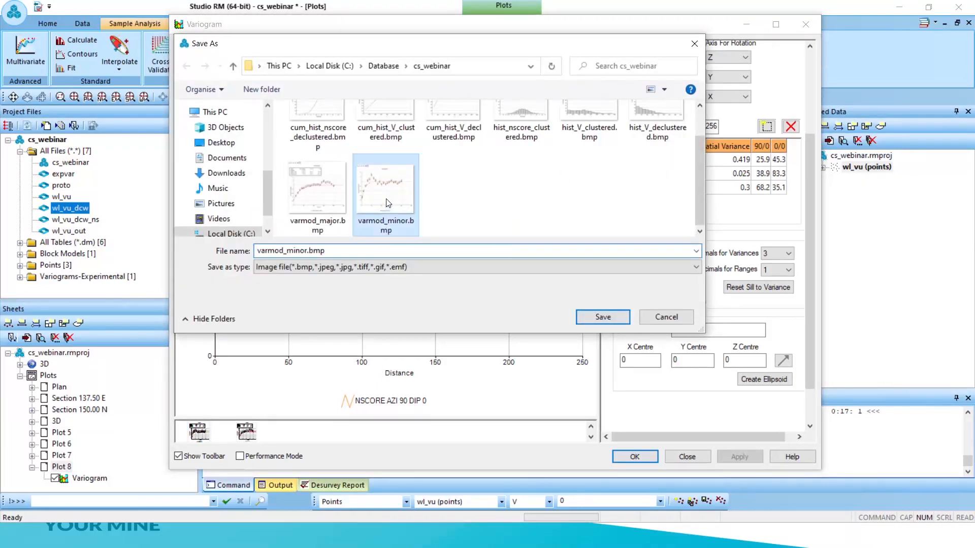
click(608, 318)
click(519, 272)
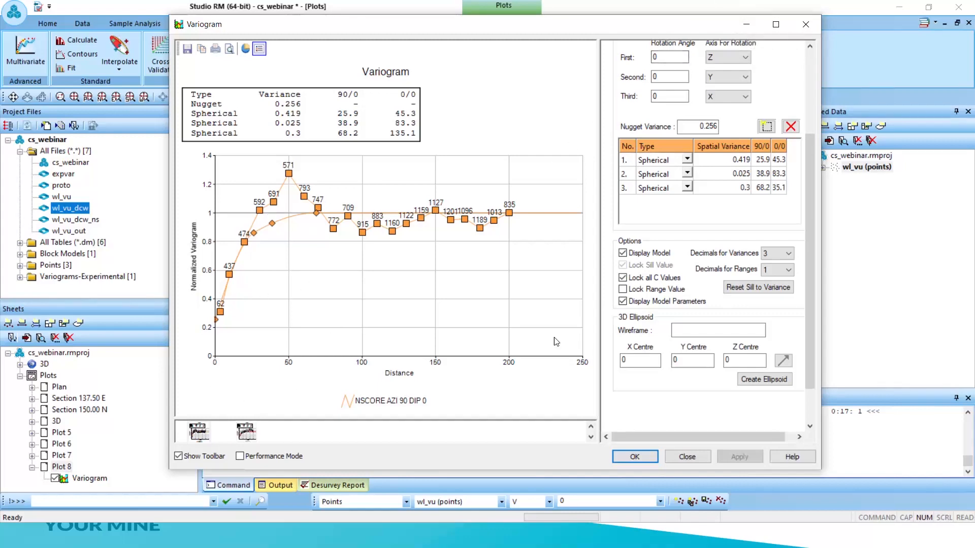
Minimise the fitted variogram window, start a new variogram fit and load the experimental variogram file expvar
click(744, 26)
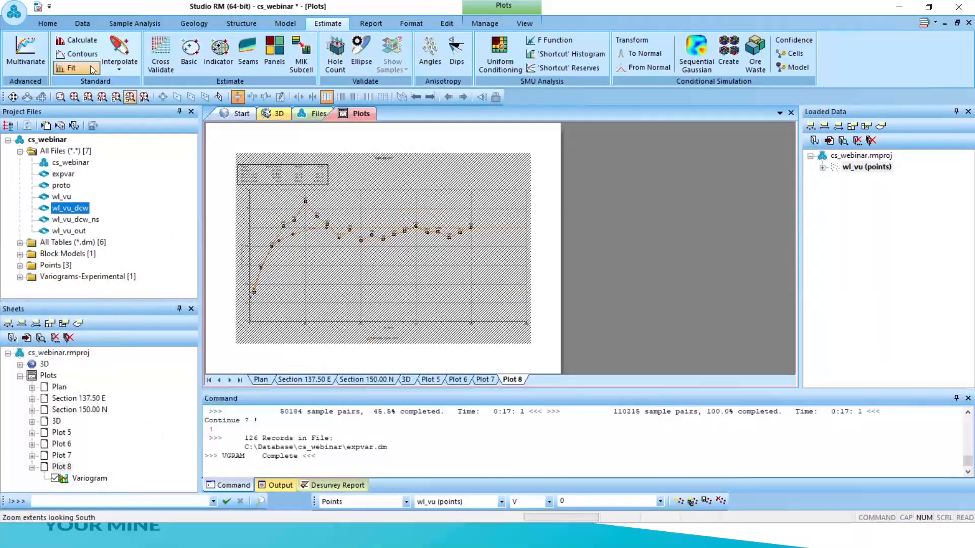
click(70, 67)
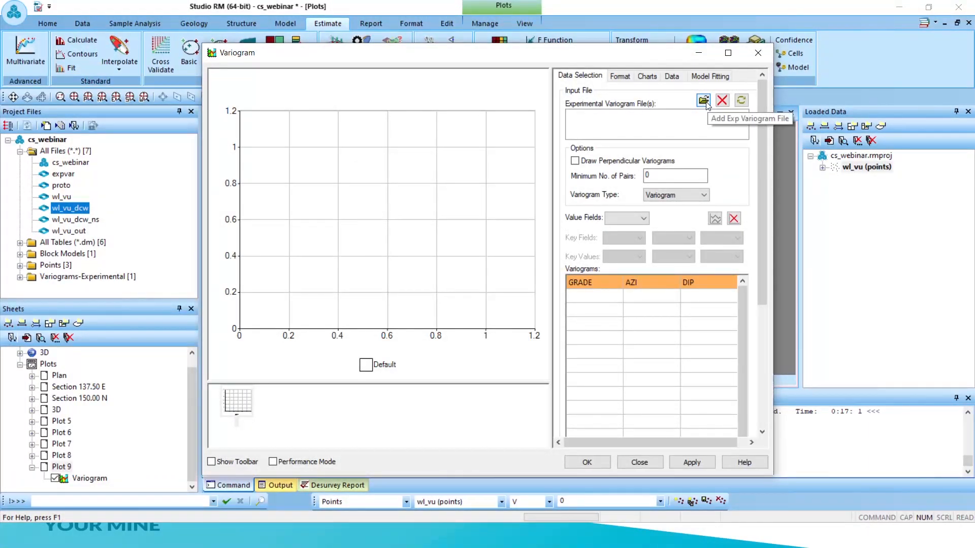
click(704, 100)
click(434, 136)
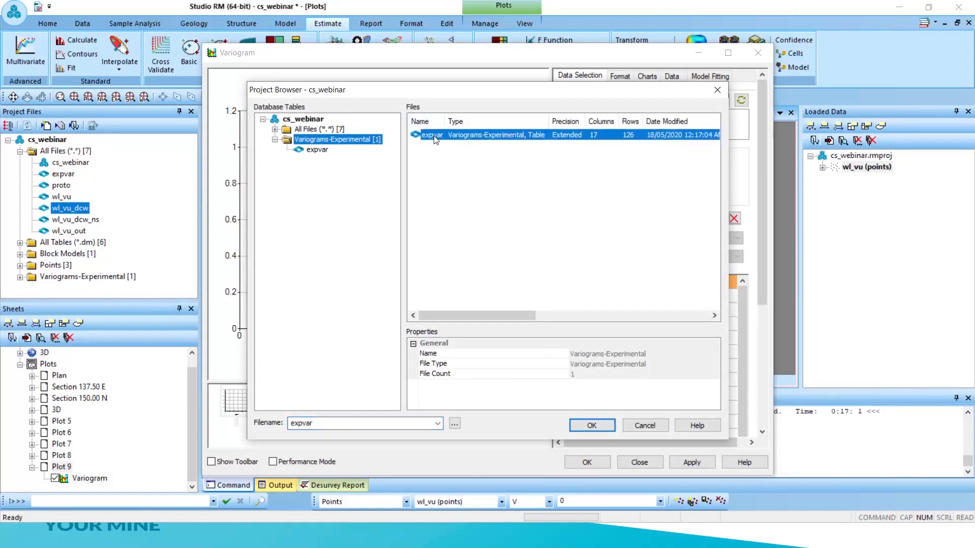
click(590, 427)
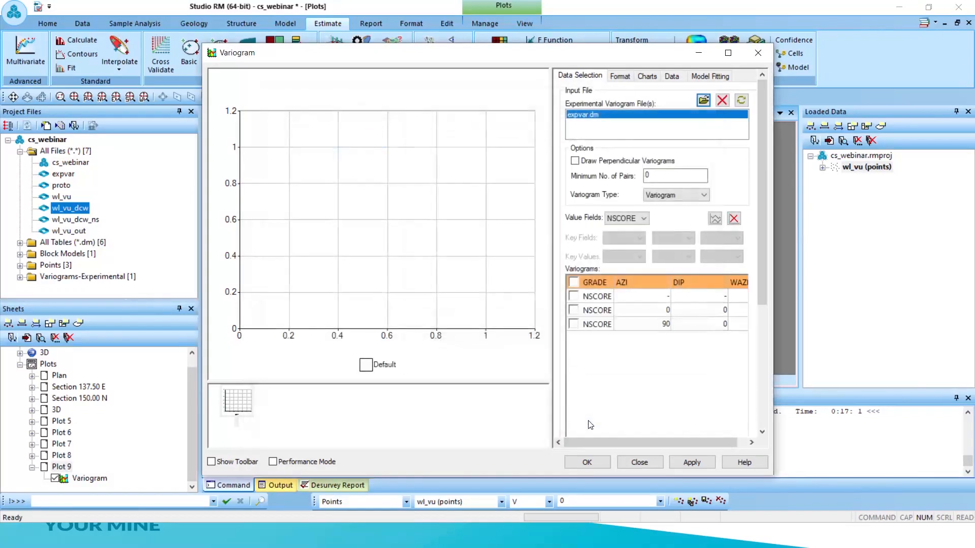
Set the variogram type to Madogram and plot the NSCORE azimuth 90 variogram along with azimuth 0
click(705, 194)
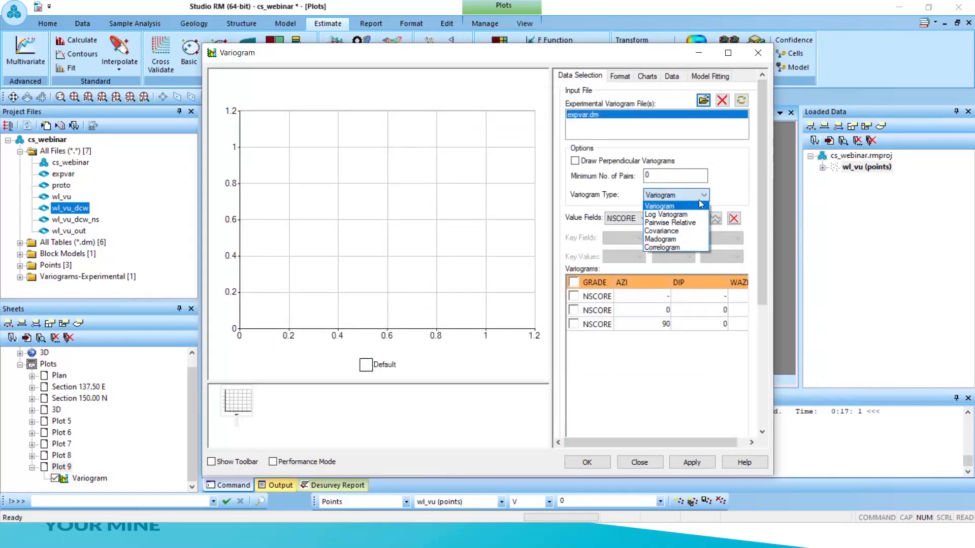
click(674, 237)
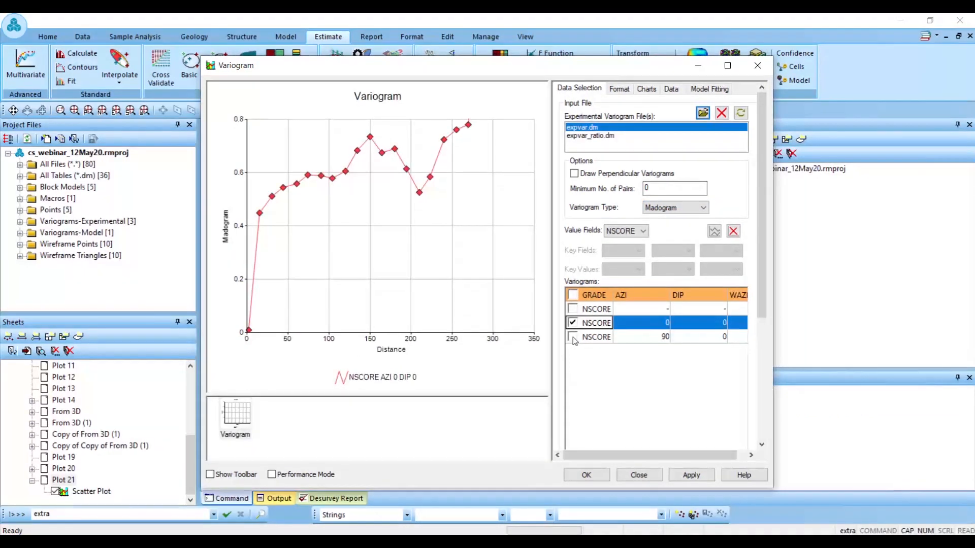
click(573, 337)
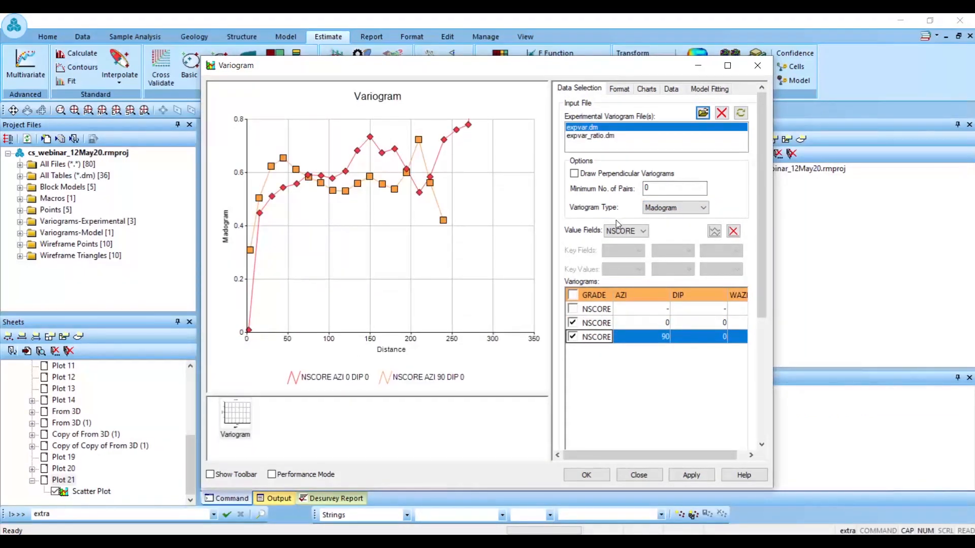
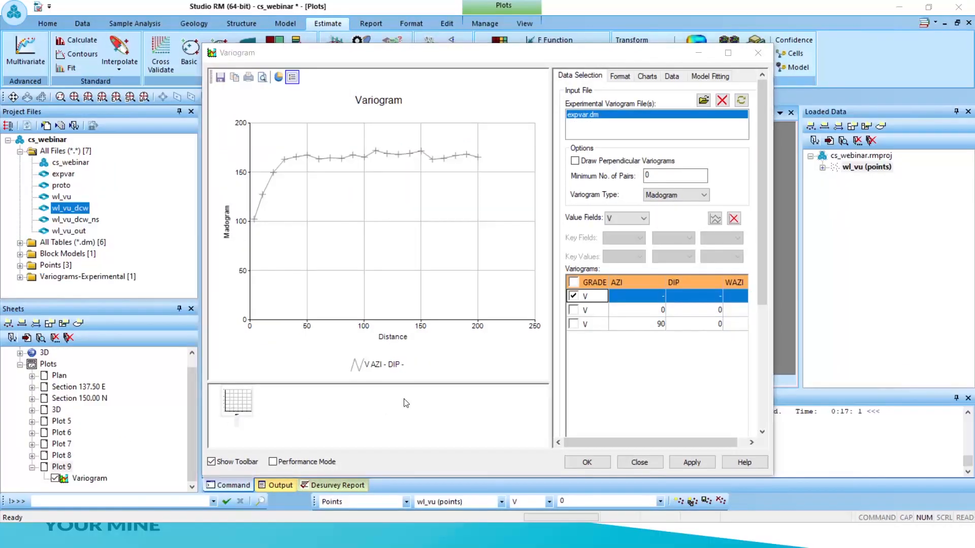
Minimise the variogram window, switch to the 3D view and start the Sequential Gaussian simulation (SGSIM) at its IN file
click(701, 59)
click(275, 114)
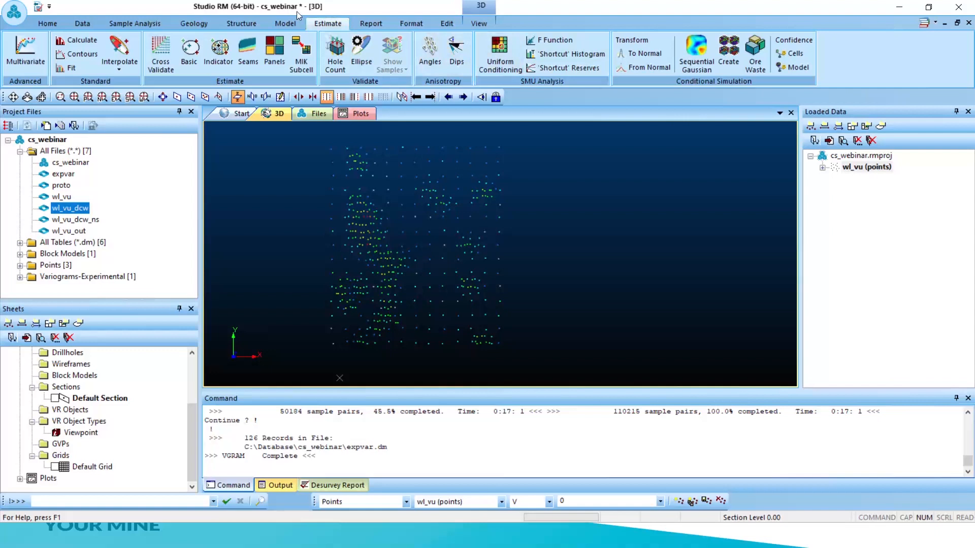
click(699, 54)
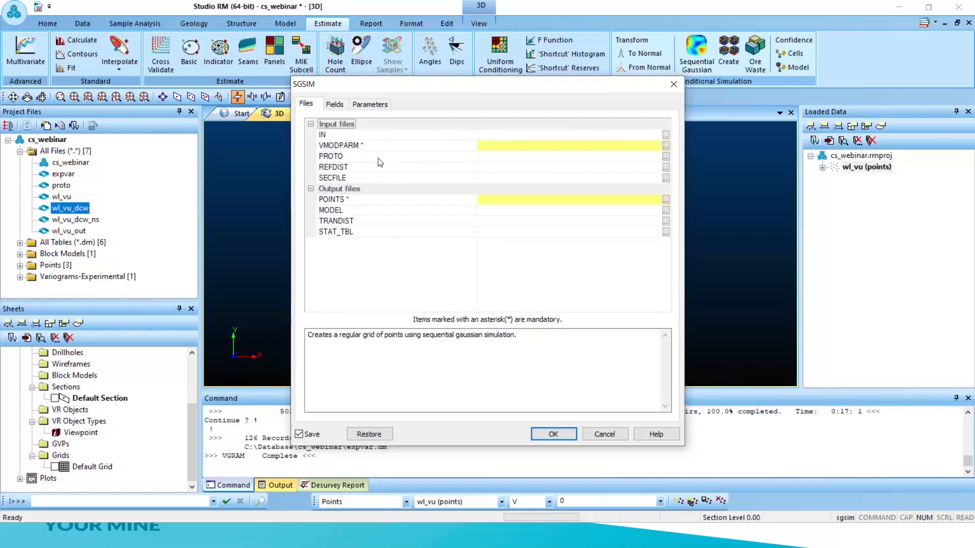
click(375, 135)
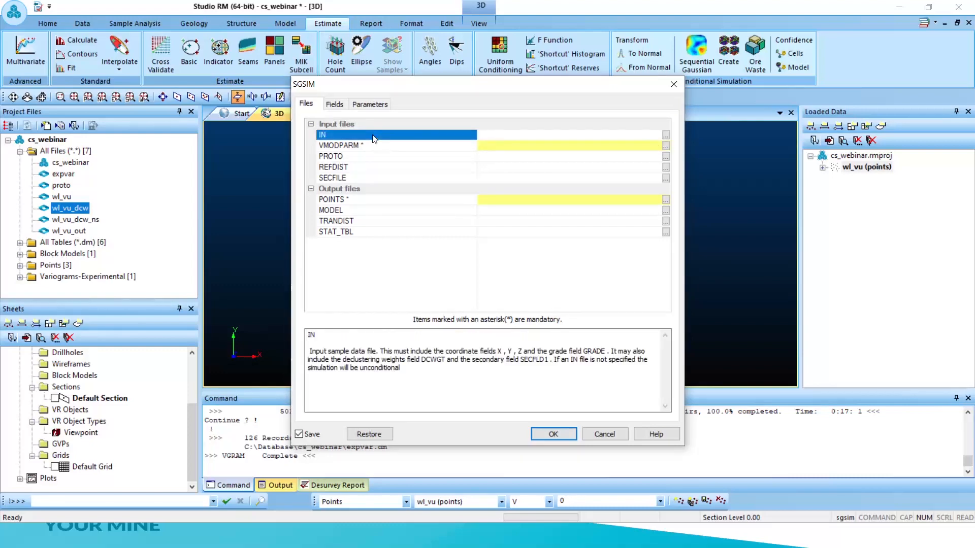
click(666, 134)
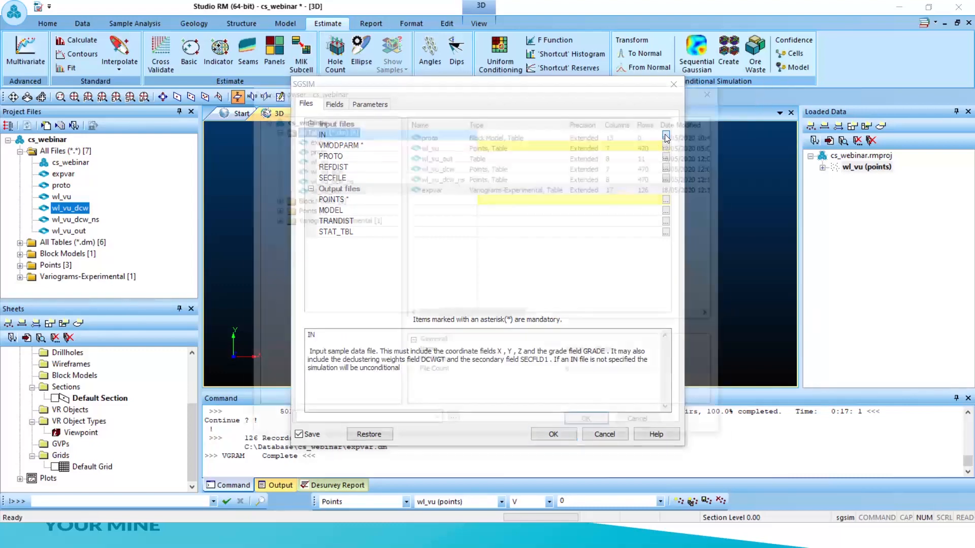
click(334, 180)
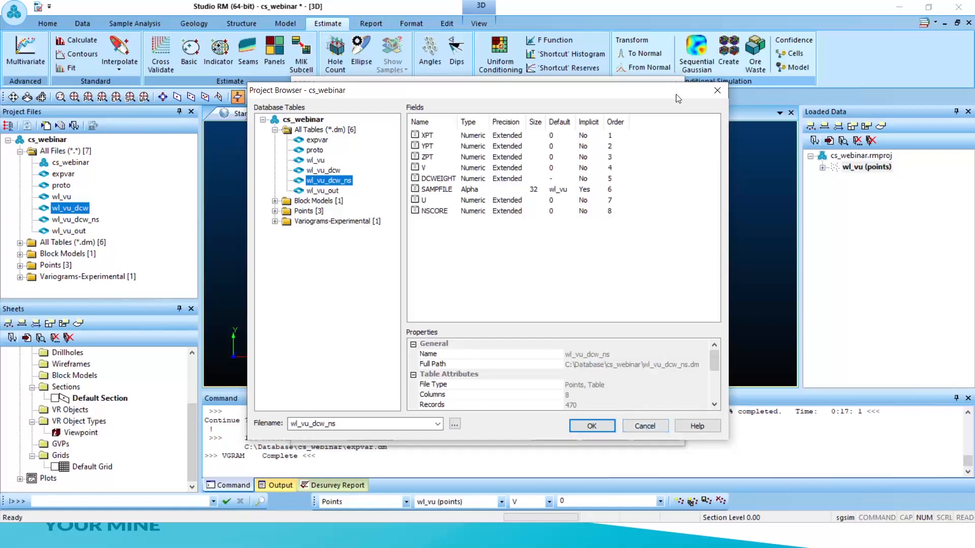
click(718, 92)
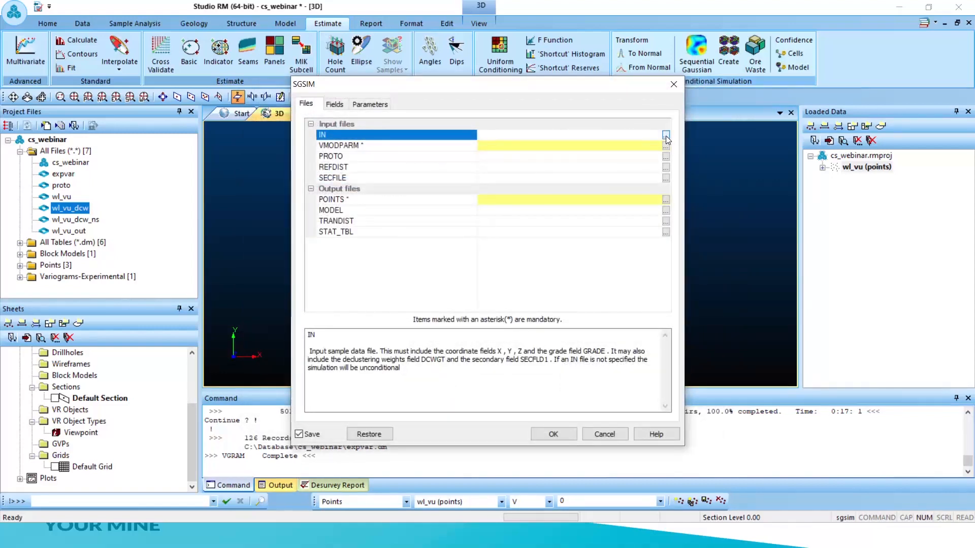
Set the SGSIM input sample file IN to wl_vu_dcw_ns
click(666, 135)
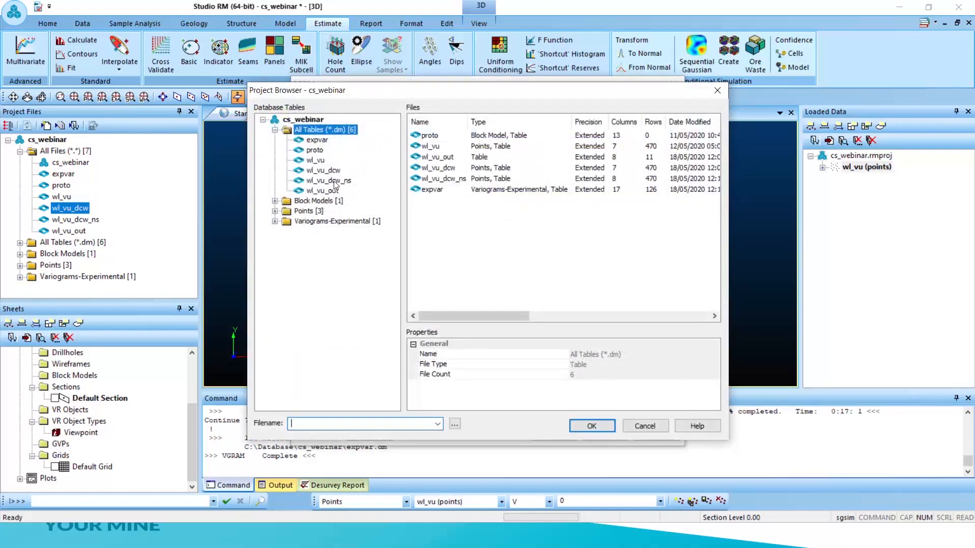
click(334, 181)
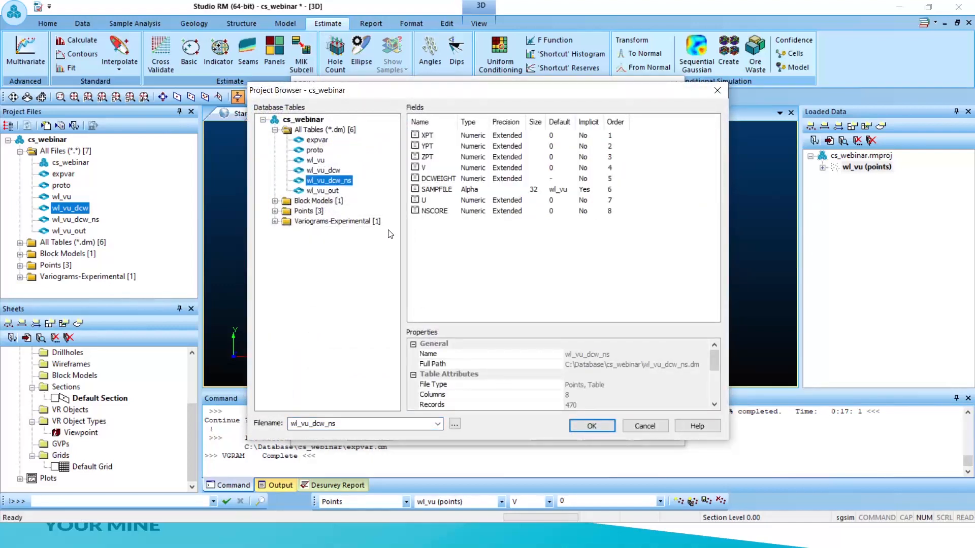
click(591, 427)
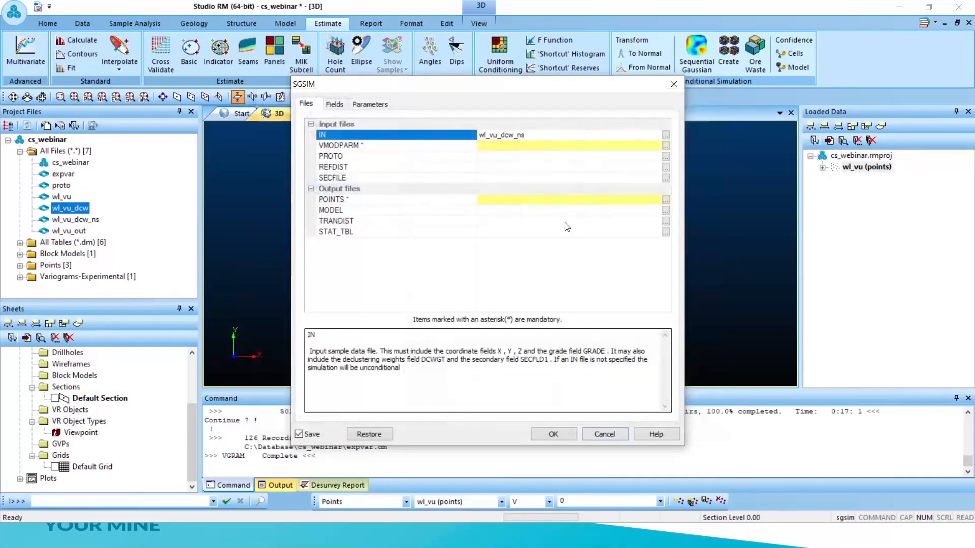
click(539, 135)
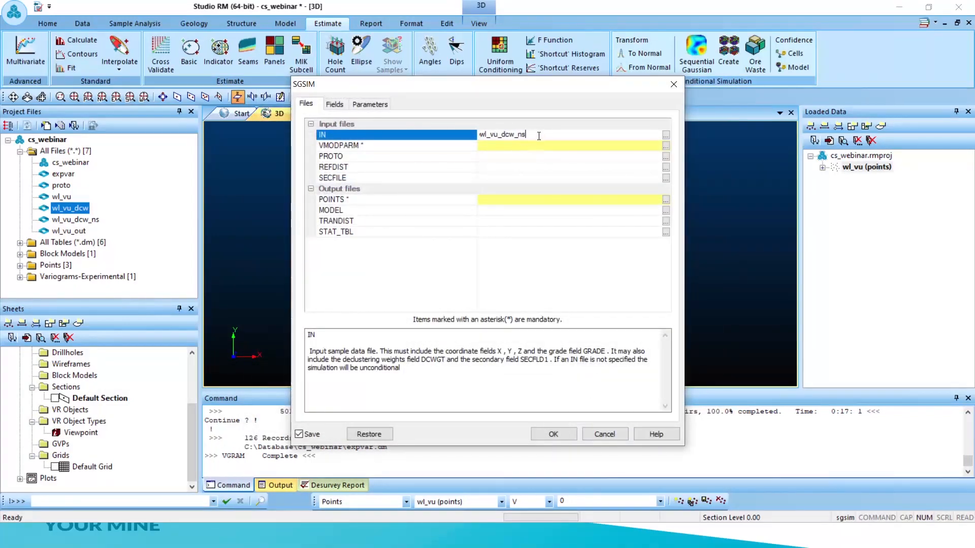
Browse for the VMODPARM file and synchronise the project with its folder, adding all the new files
click(457, 148)
click(666, 148)
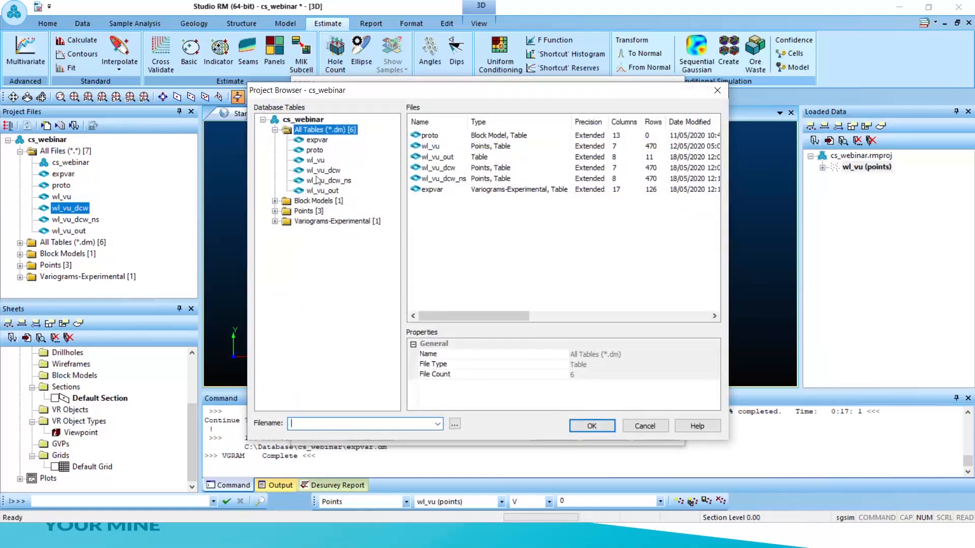
click(274, 221)
click(312, 131)
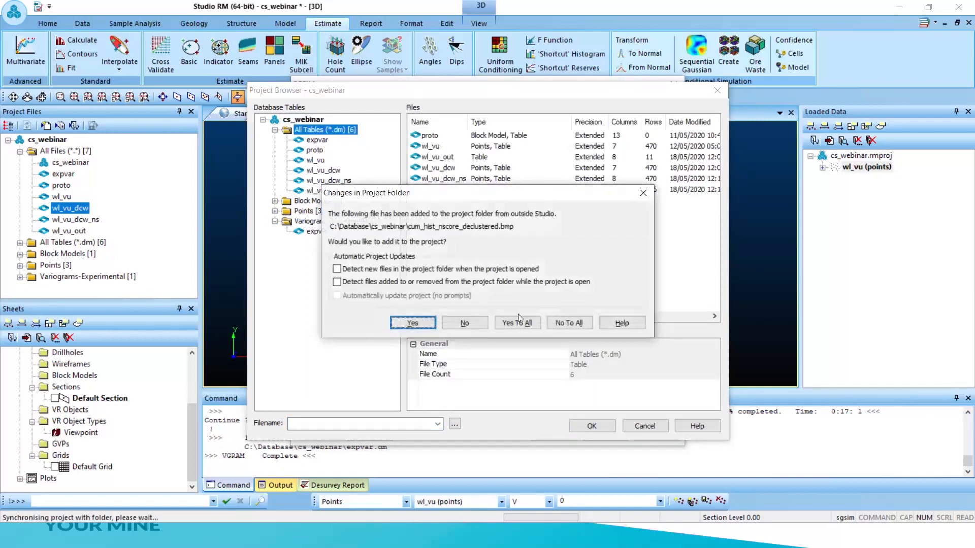
click(518, 320)
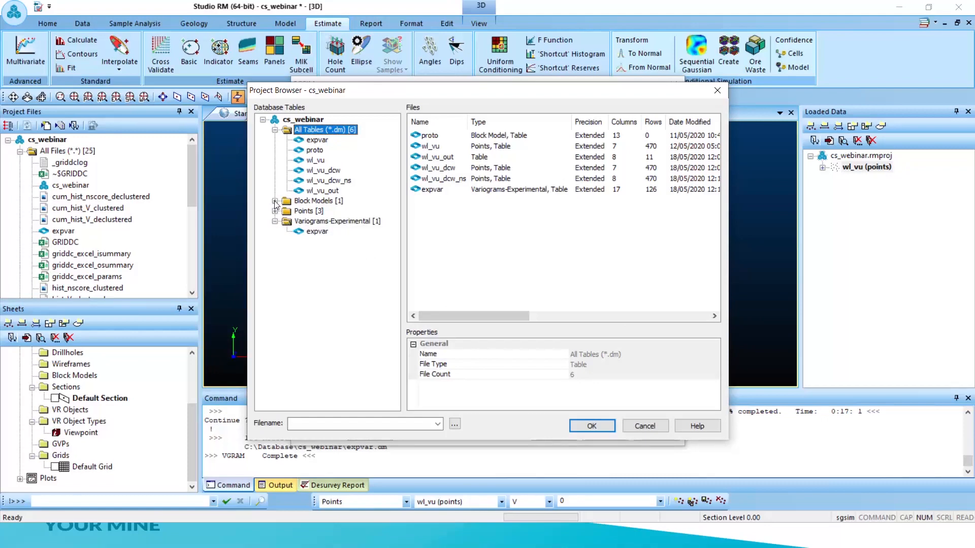
Close the project browser and cancel the SGSIM setup to return to the cs_webinar project files
click(725, 88)
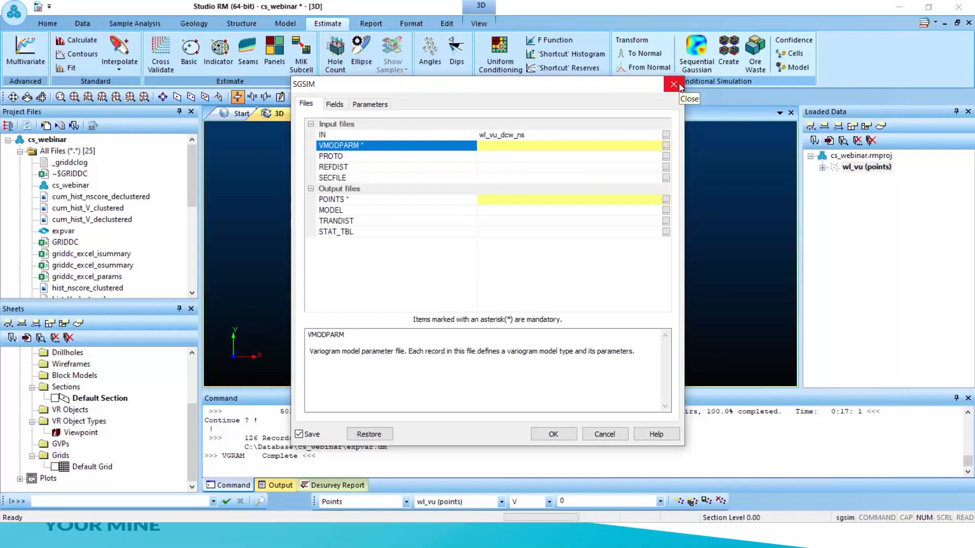
click(678, 85)
click(48, 140)
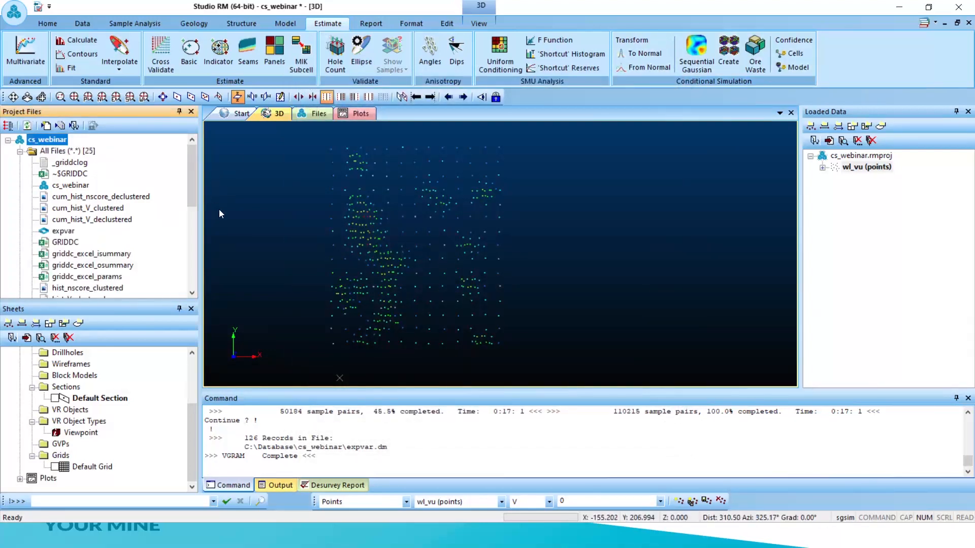
Restart the Sequential Gaussian simulation and set its input sample file IN to wl_vu_dcw_ns
click(713, 51)
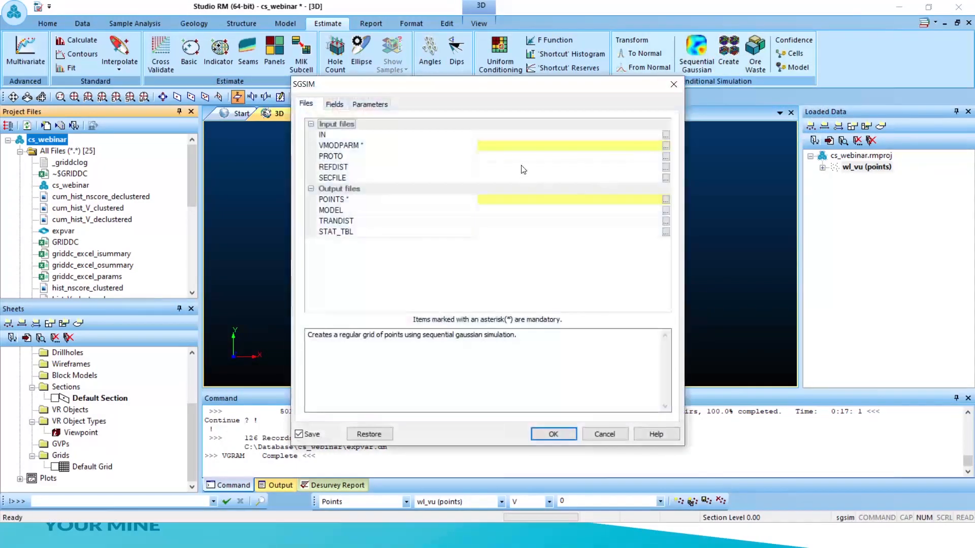
click(666, 135)
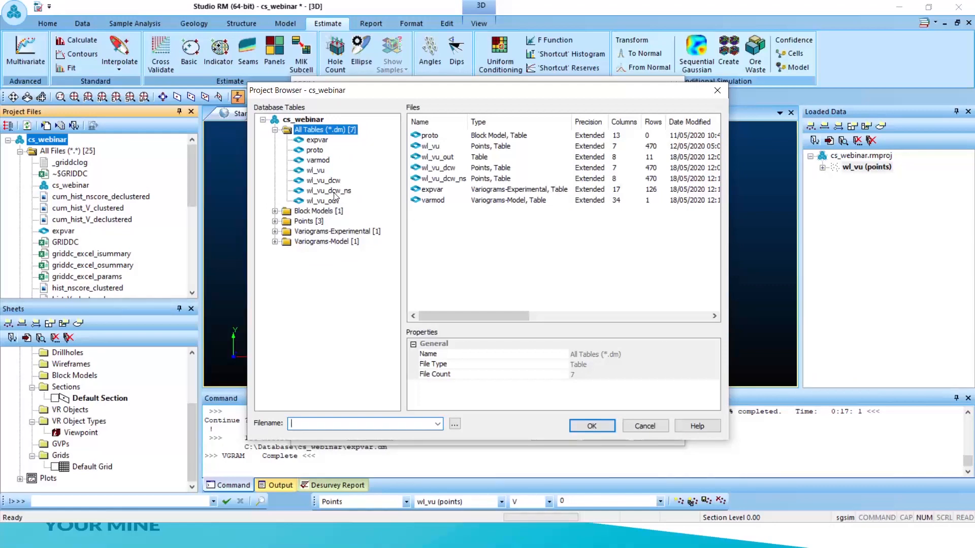
click(333, 191)
click(592, 426)
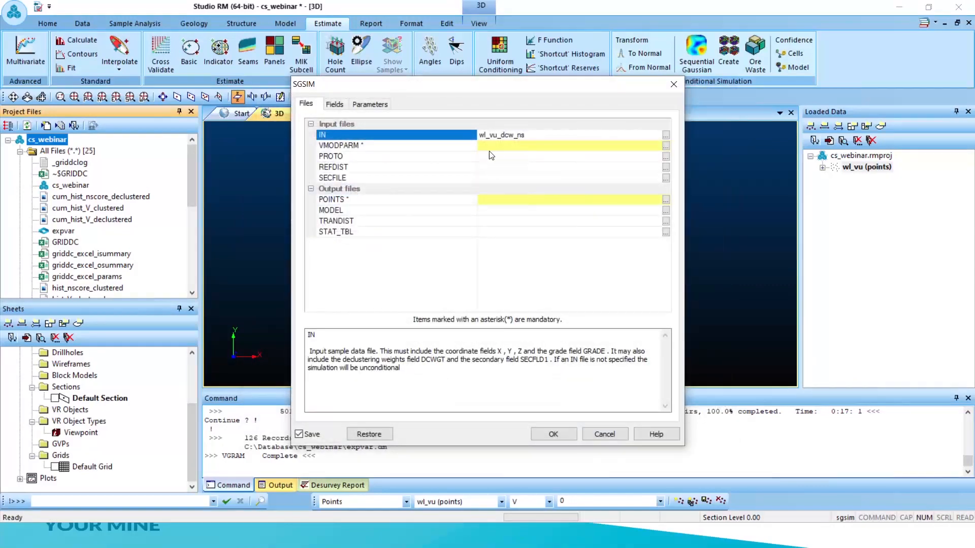
Set the SGSIM variogram model file VMODPARM to varmod and the prototype model file PROTO to proto
click(665, 145)
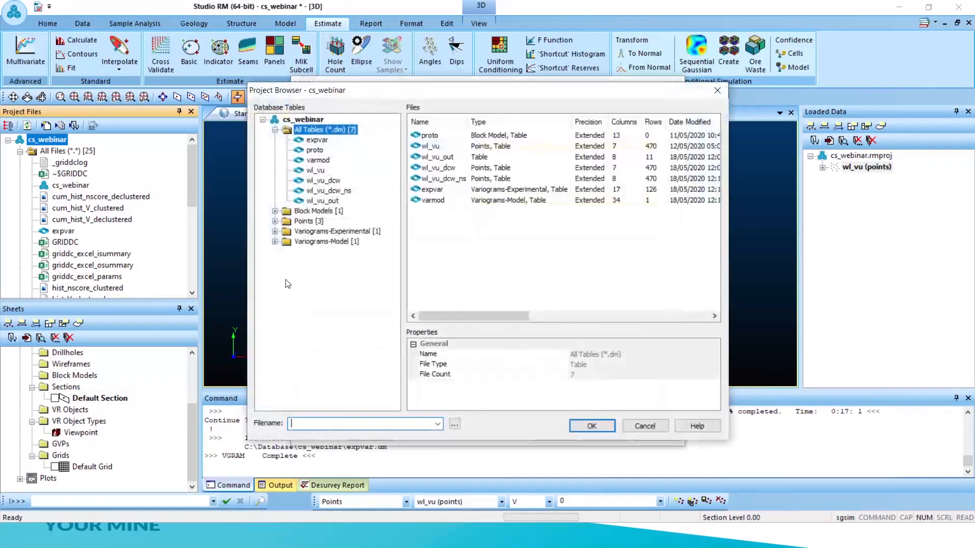
click(275, 242)
click(315, 252)
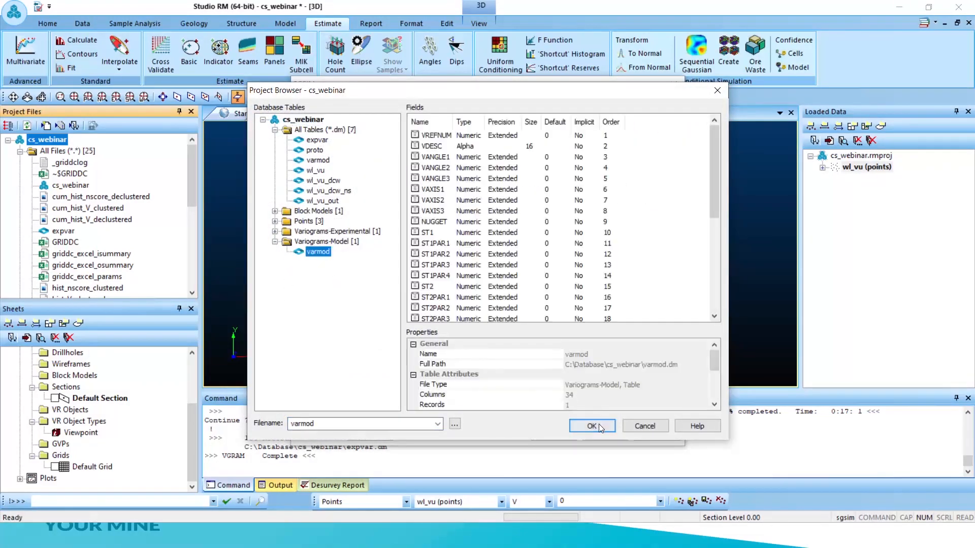
click(591, 426)
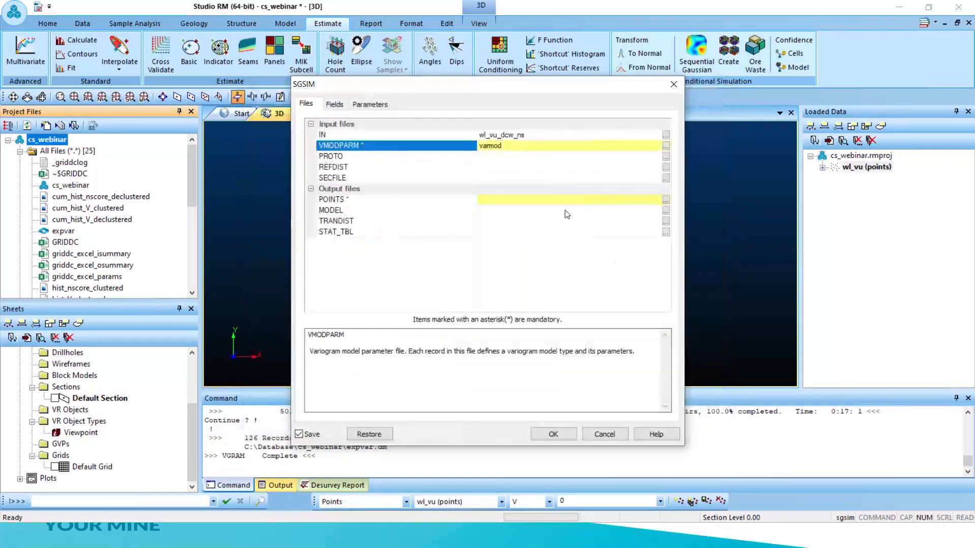
click(660, 157)
click(666, 156)
click(315, 150)
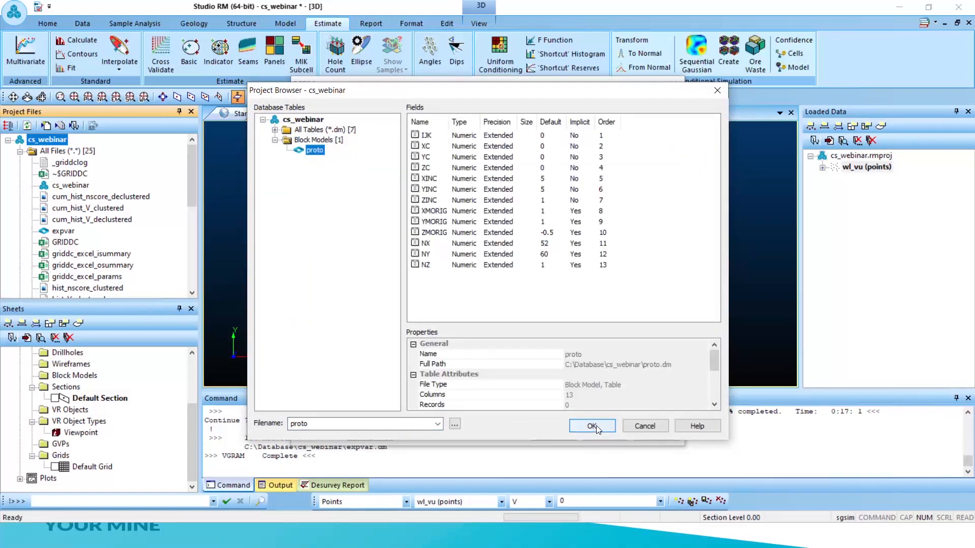
click(592, 426)
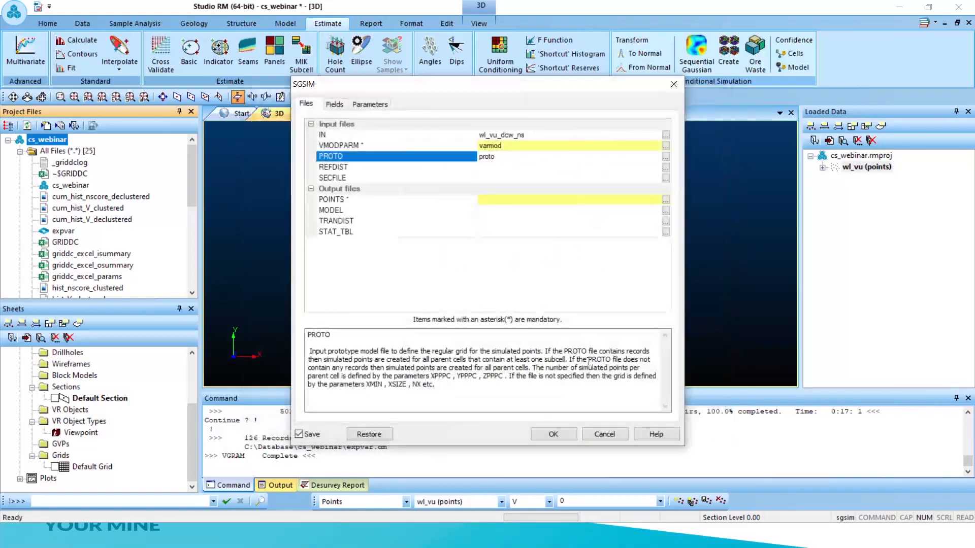
Name the SGSIM output files: POINTS as points, MODEL as model and STAT_TBL as stat_tbl
click(347, 178)
click(373, 199)
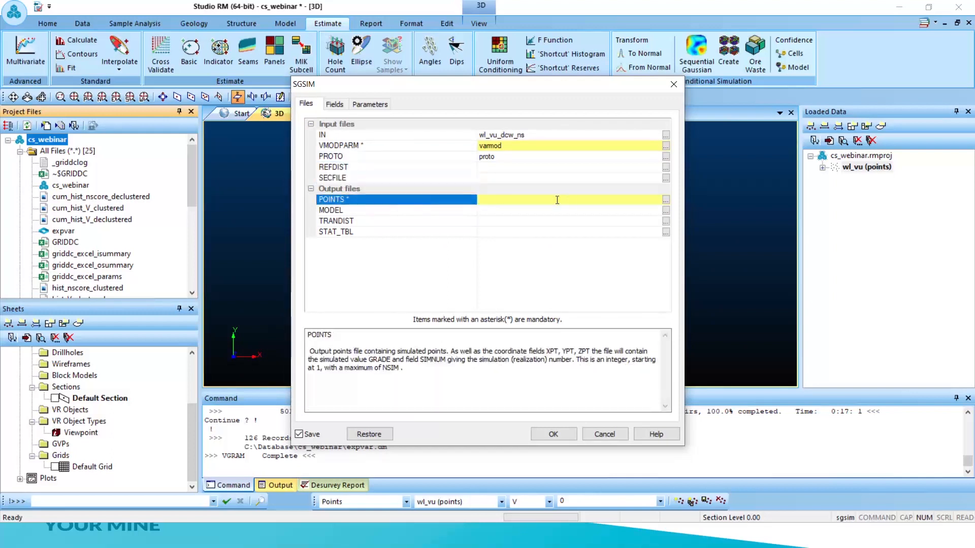
text(points)
click(496, 212)
text(model)
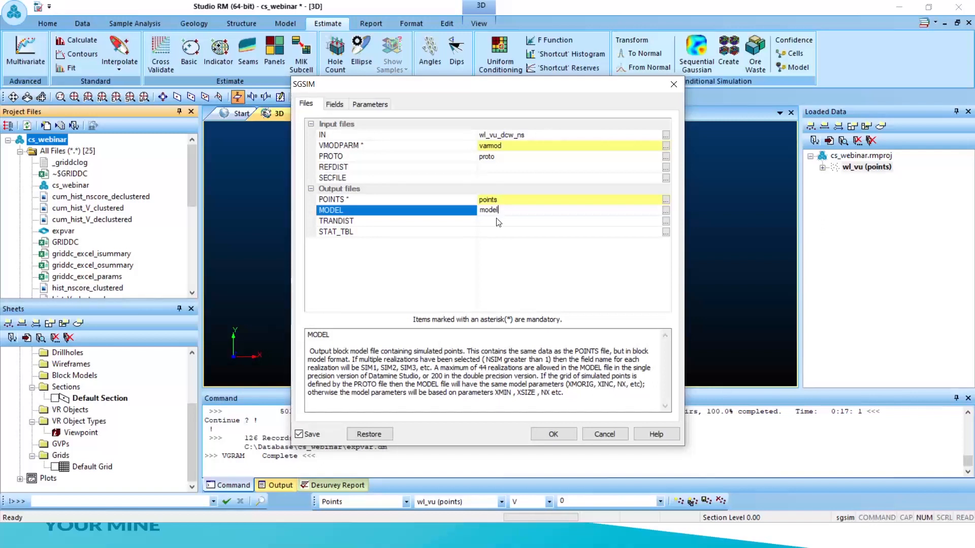
click(509, 264)
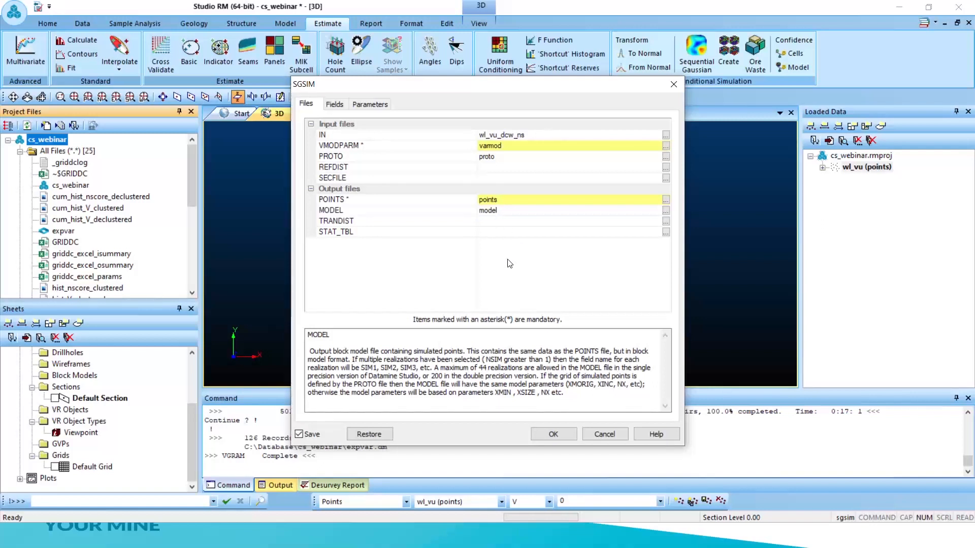
click(486, 232)
text(stat)
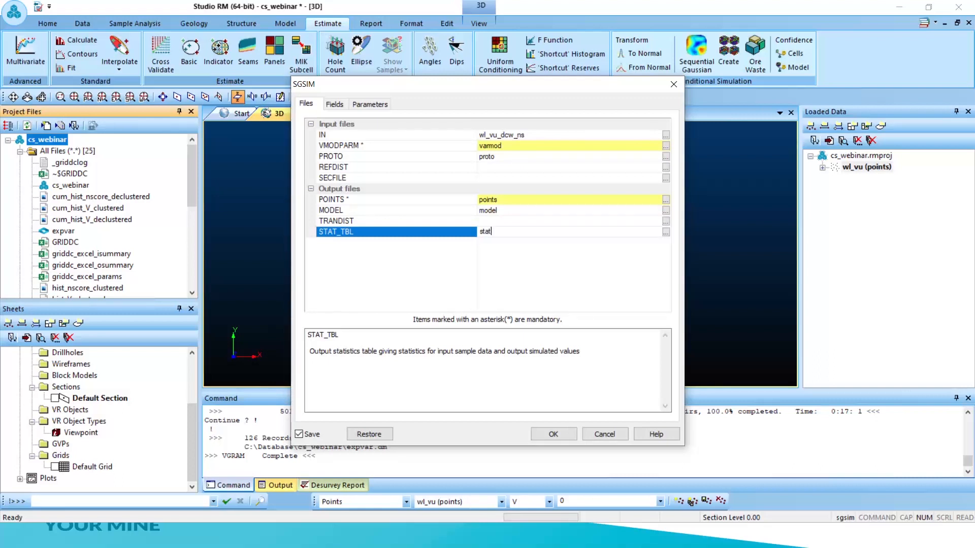
text(_tbl)
Assign the SGSIM coordinate fields X, Y and Z to XPT, YPT and ZPT
click(335, 104)
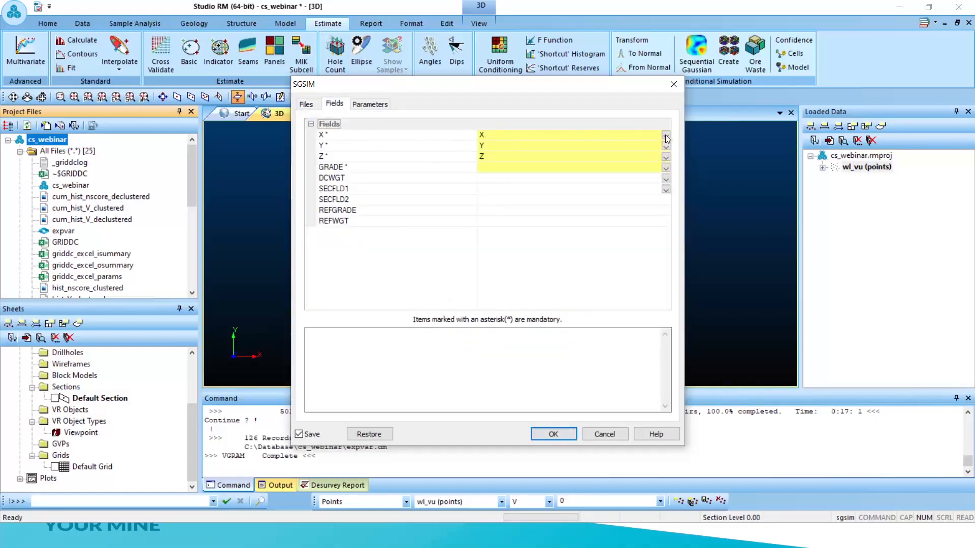
click(666, 138)
click(535, 147)
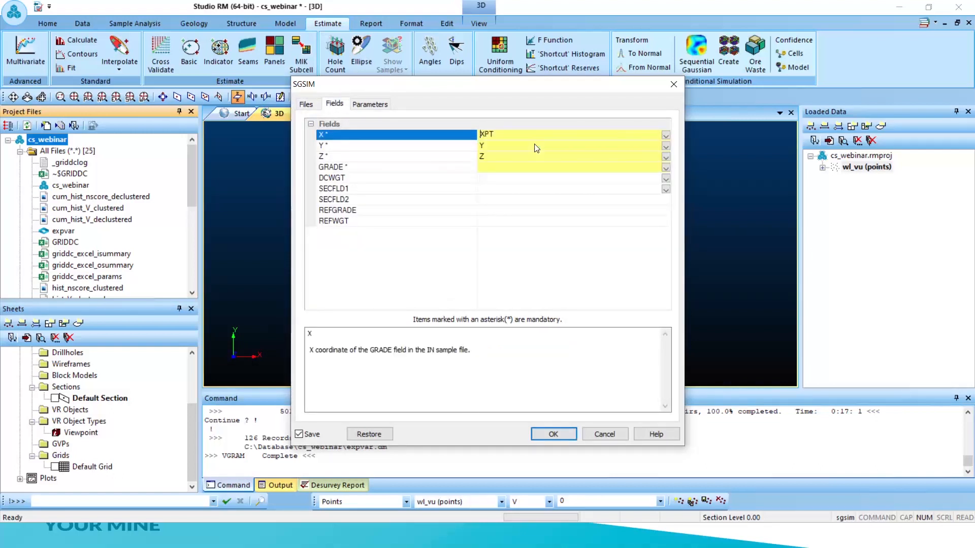
click(666, 146)
click(644, 160)
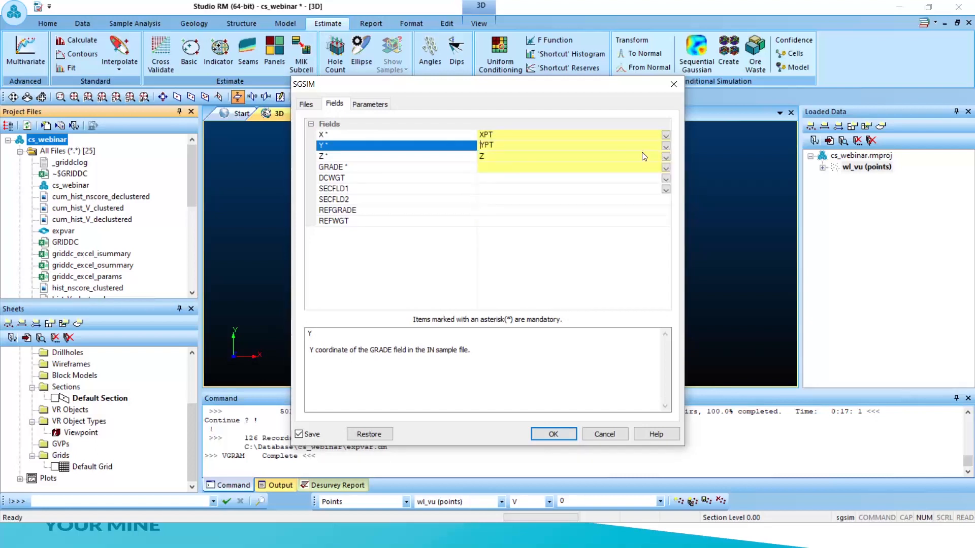
click(665, 157)
click(541, 179)
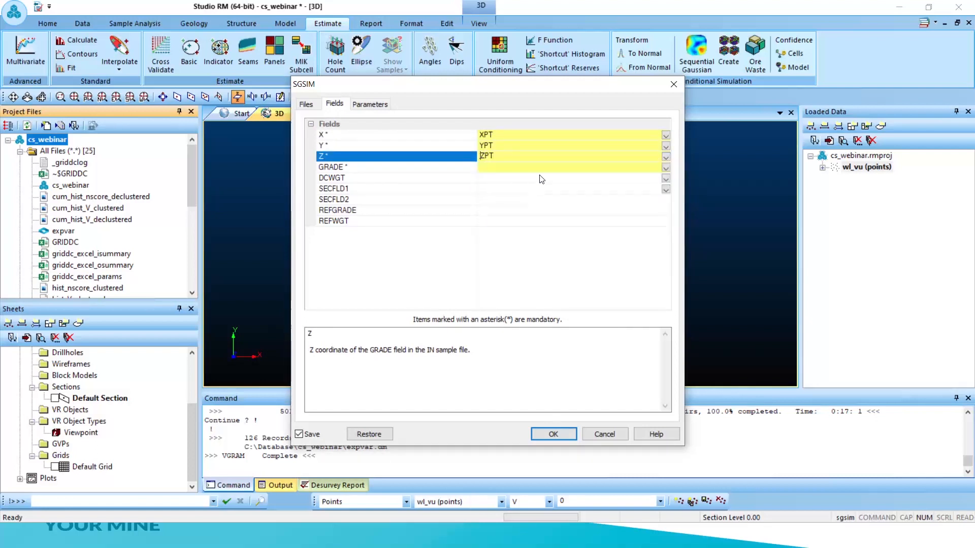
Open the list of available sample fields for the SGSIM GRADE field
click(497, 167)
click(666, 168)
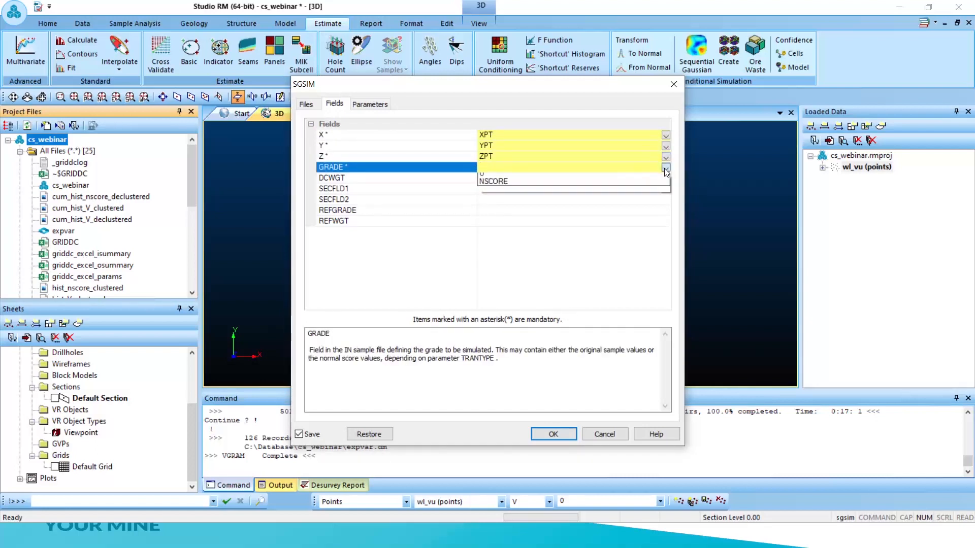
Assign V as the GRADE field and DCWEIGHT as the declustering weight field DCWGT
click(485, 191)
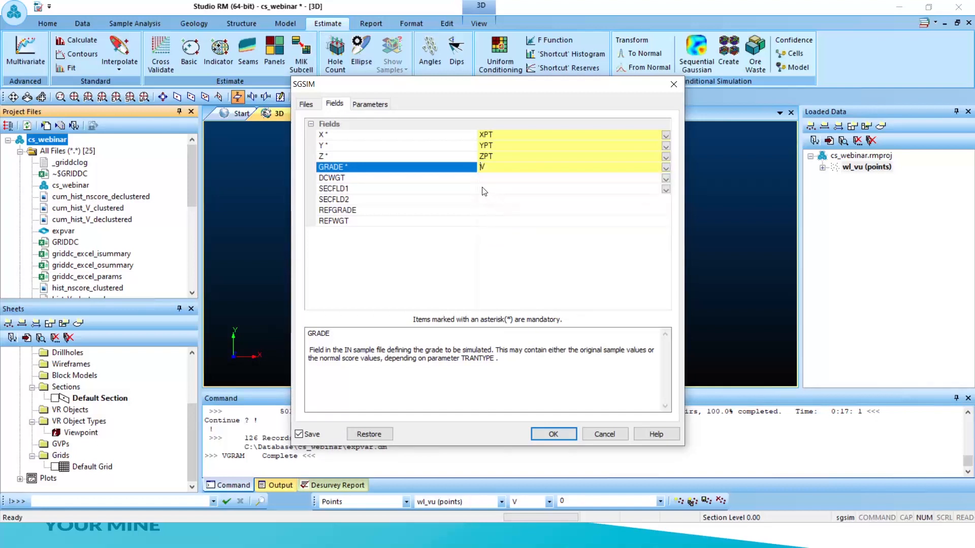
click(531, 181)
click(665, 179)
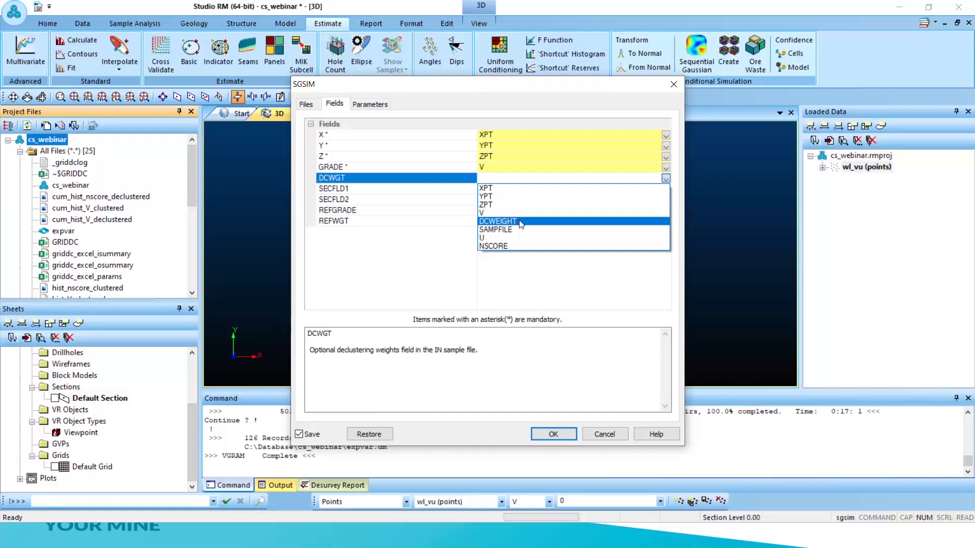
click(520, 224)
click(484, 221)
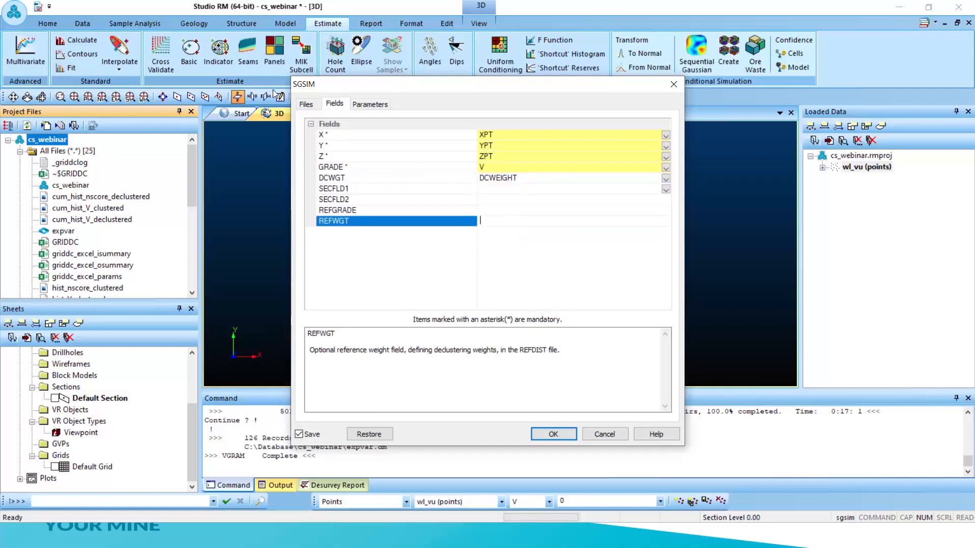
Set the SGSIM parameters MINGRADE to 2.10 and MAXGRADE to 1528.10, and check the TRANTYPE description
click(365, 106)
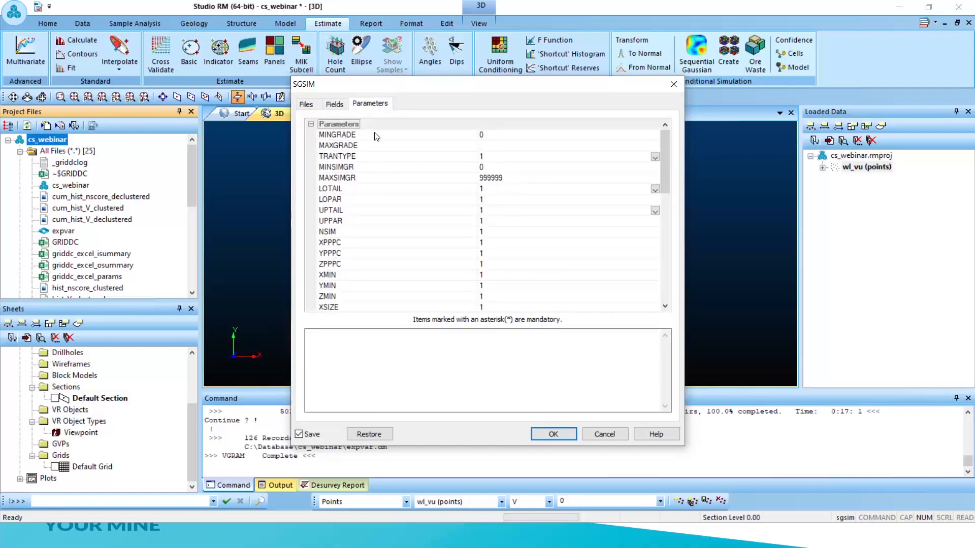
click(483, 135)
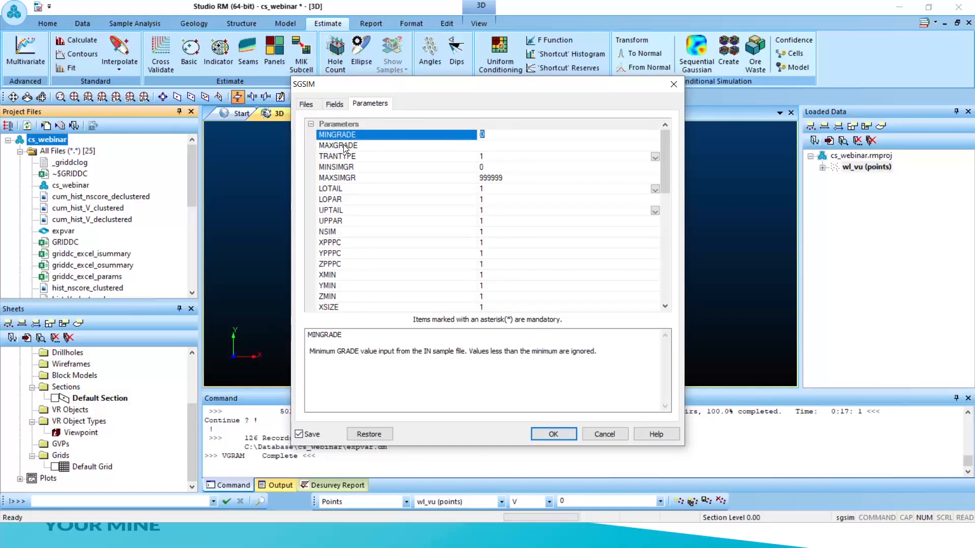
text(2.1)
click(507, 148)
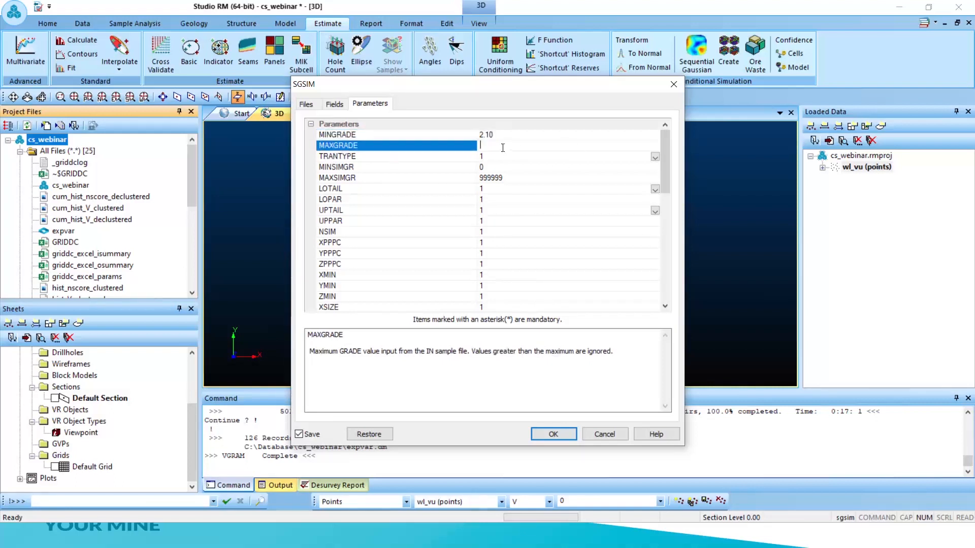
text(528.10)
click(495, 155)
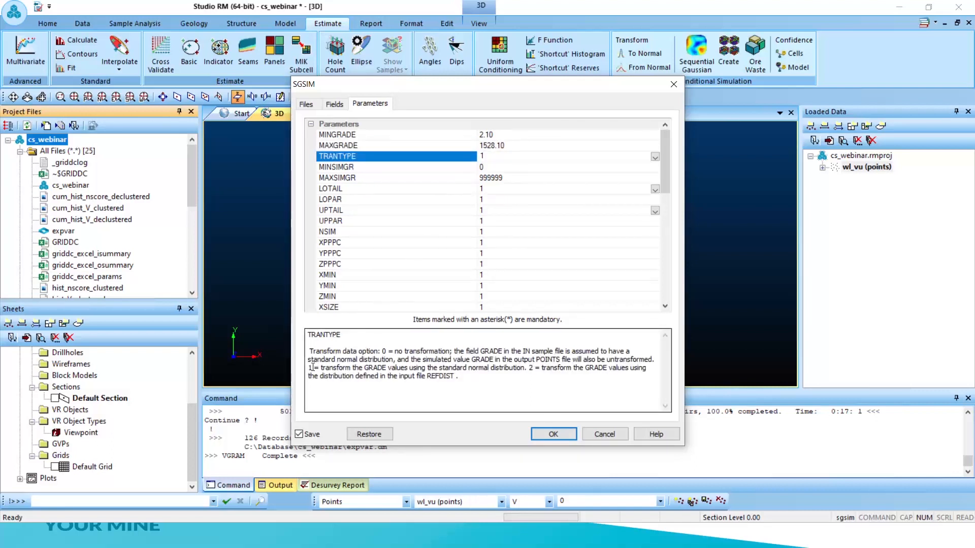
drag(312, 368, 347, 368)
Limit the simulated grades by setting MINSIMGR to 2.10 and MAXSIMGR to 1528.10
click(488, 168)
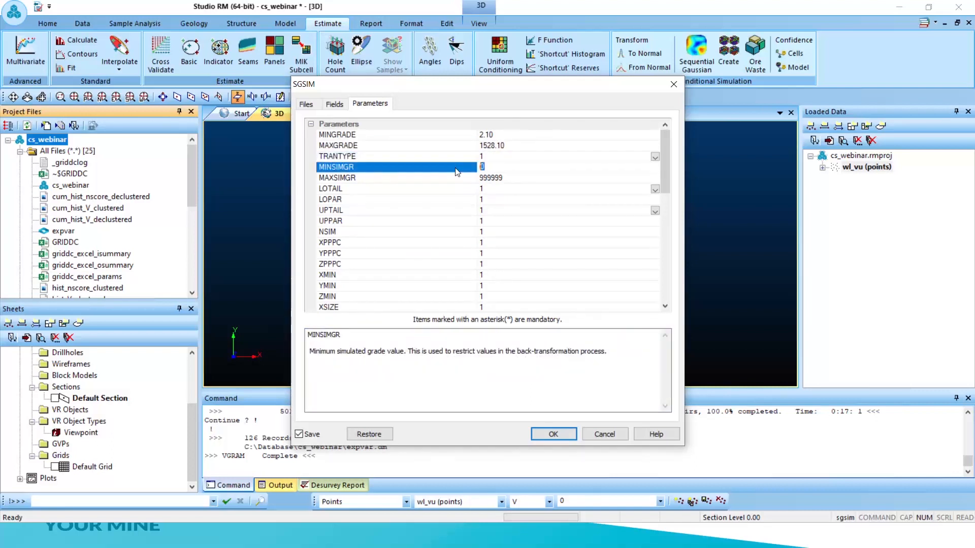
text(2.1)
click(517, 178)
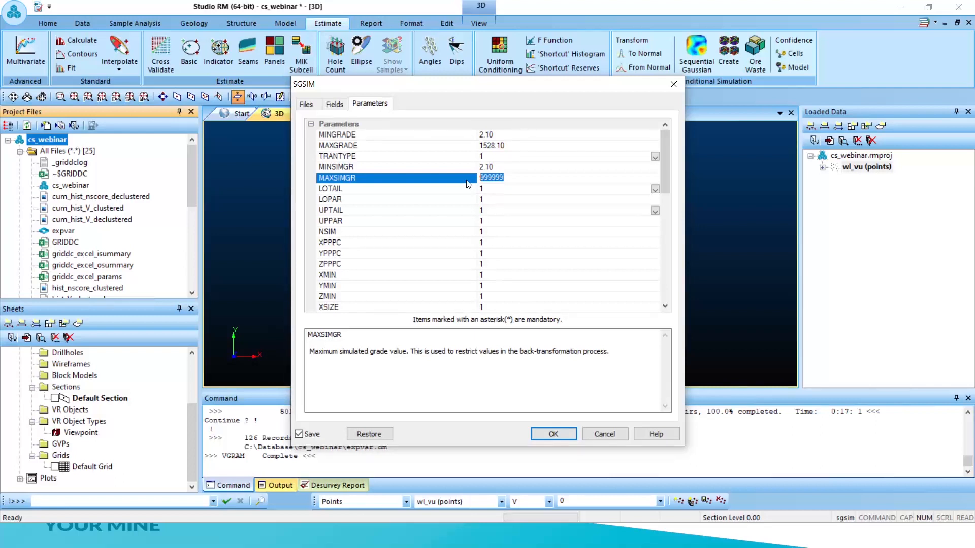
text(1525)
text(.10)
Read the descriptions of the back-transformation parameters LOTAIL, LOPAR, UPTAIL and UPPAR
click(387, 191)
click(345, 199)
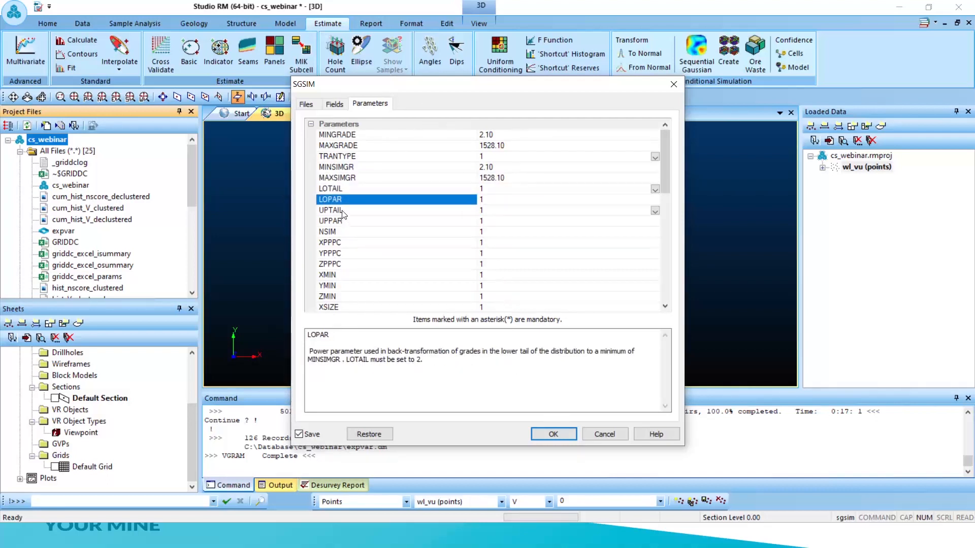
click(345, 211)
click(346, 221)
click(346, 190)
click(347, 201)
click(347, 210)
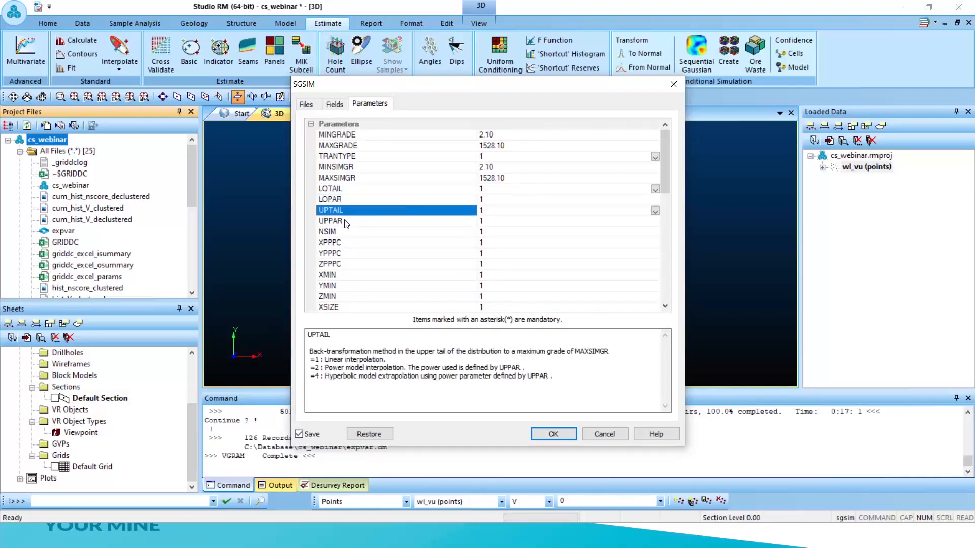
click(345, 221)
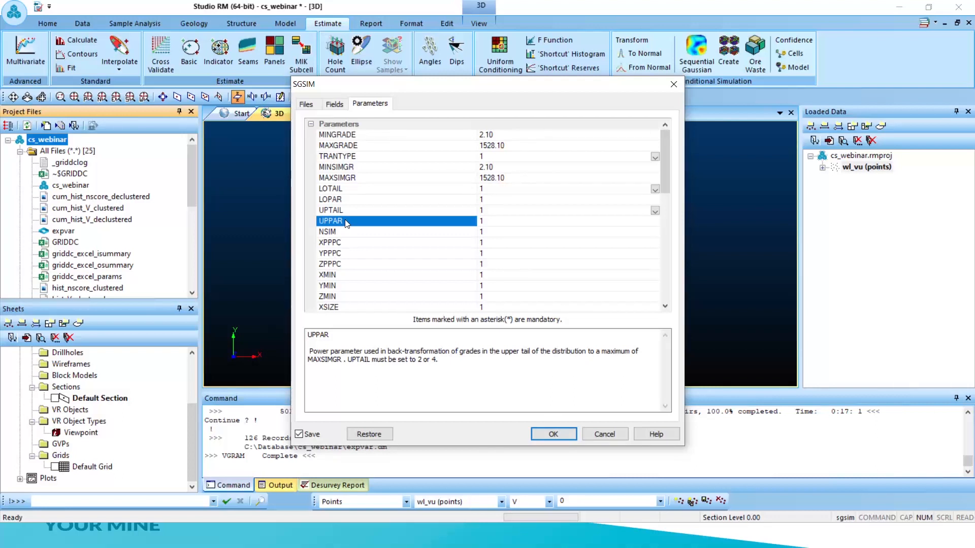
Set the lower-tail method LOTAIL to 2 for power model interpolation and its power LOPAR to 2
click(364, 191)
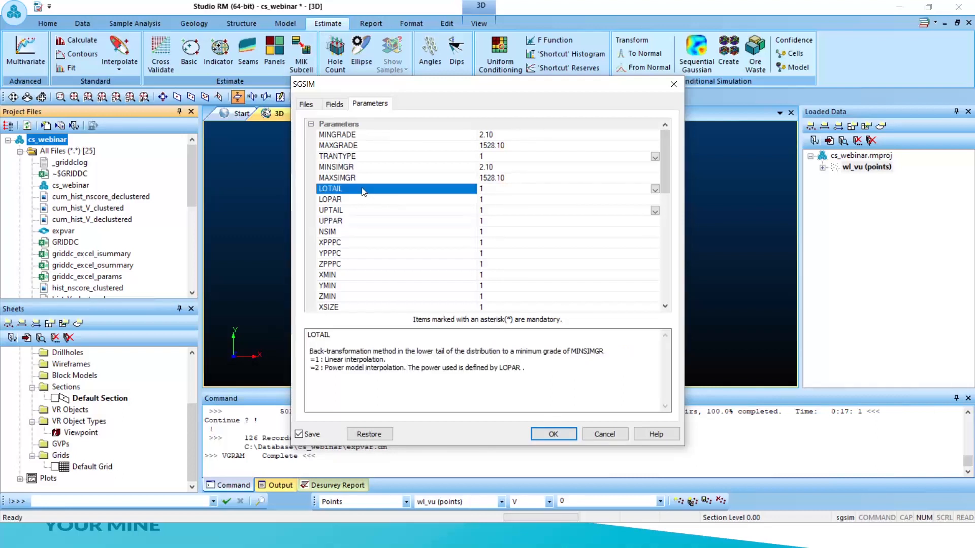
click(655, 189)
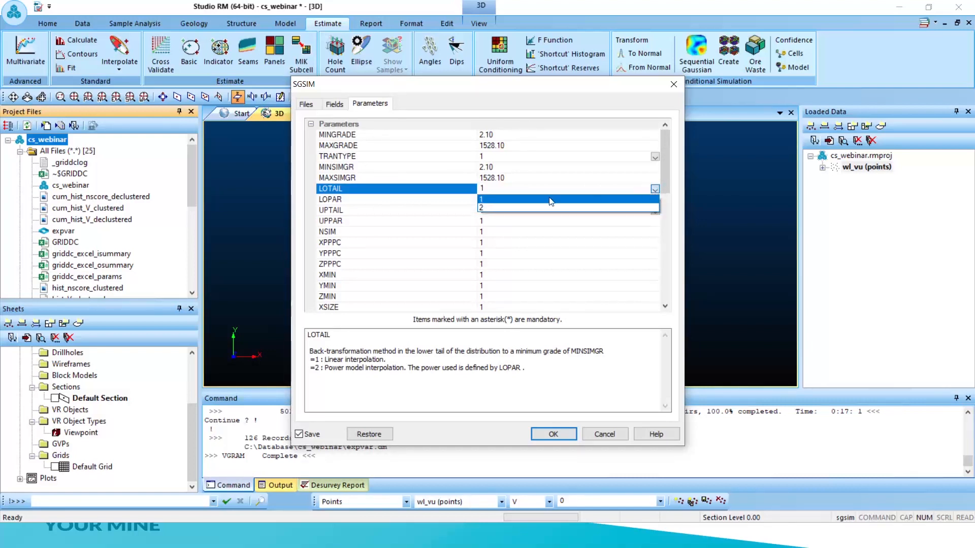
click(484, 209)
click(488, 199)
double_click(480, 199)
text(2)
Set the upper-tail method UPTAIL to 4 for hyperbolic extrapolation and its power UPPAR to 2
click(503, 210)
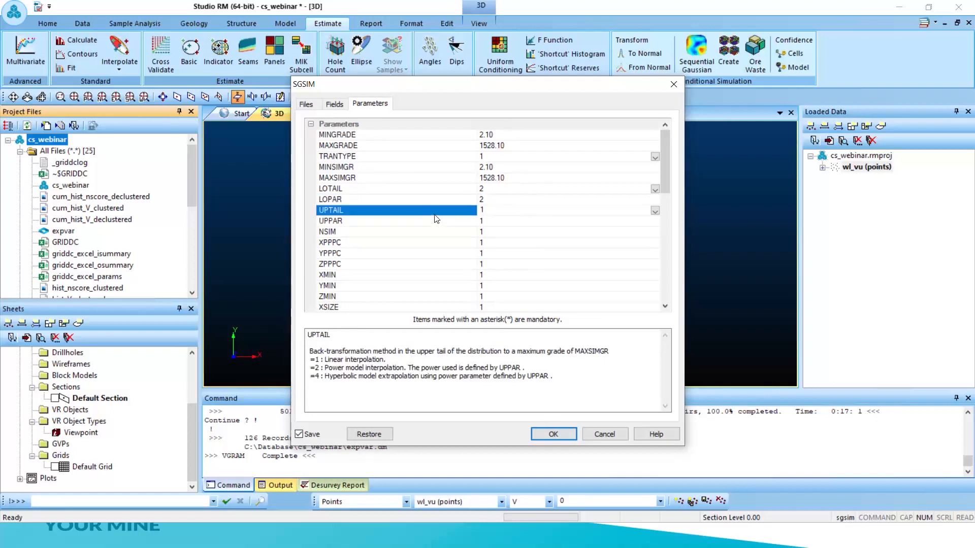
click(654, 211)
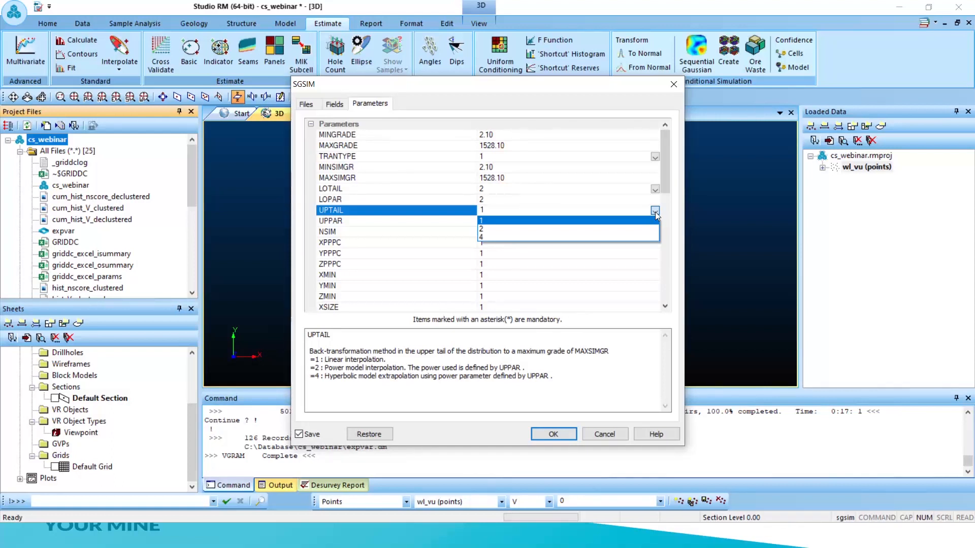
click(486, 237)
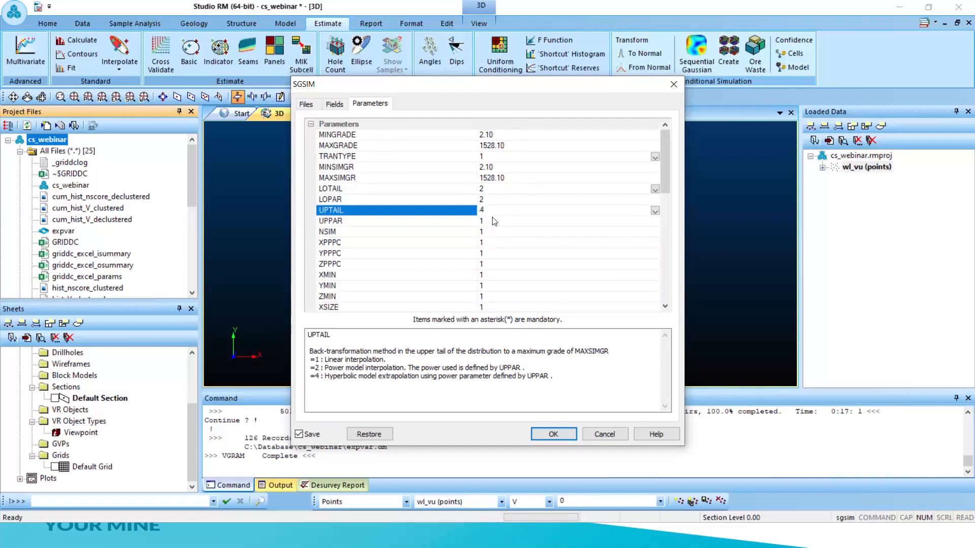
click(500, 219)
drag(501, 218, 457, 219)
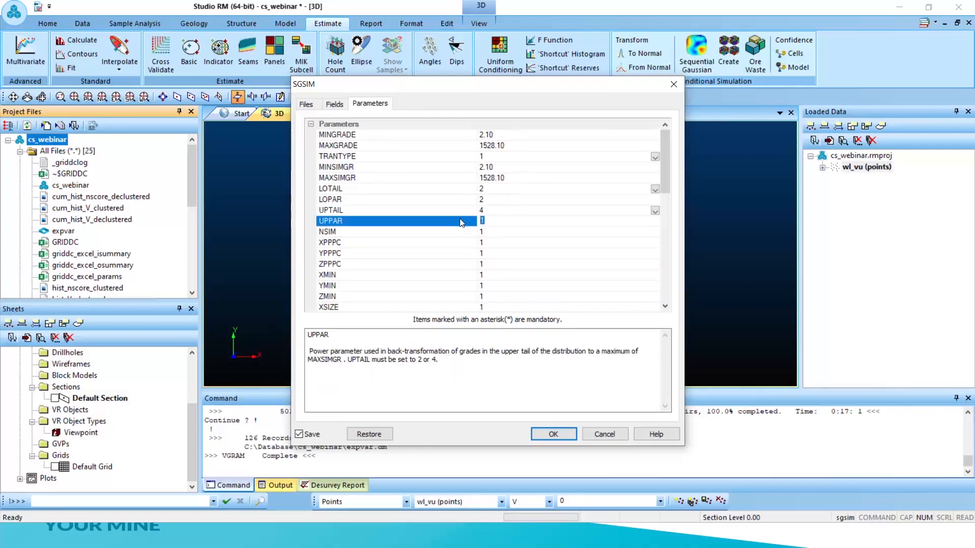
text(2)
Set the number of realizations NSIM to 100
click(501, 243)
click(500, 230)
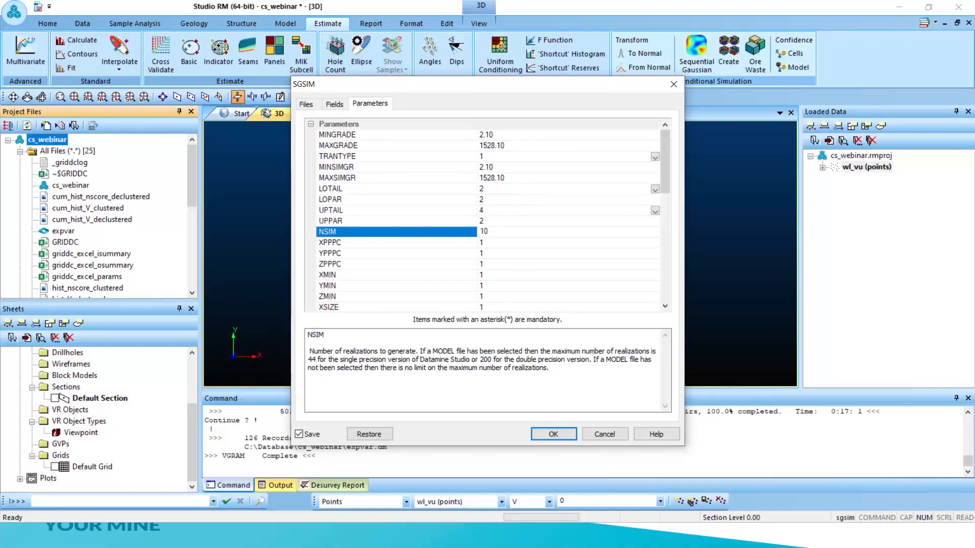
click(508, 245)
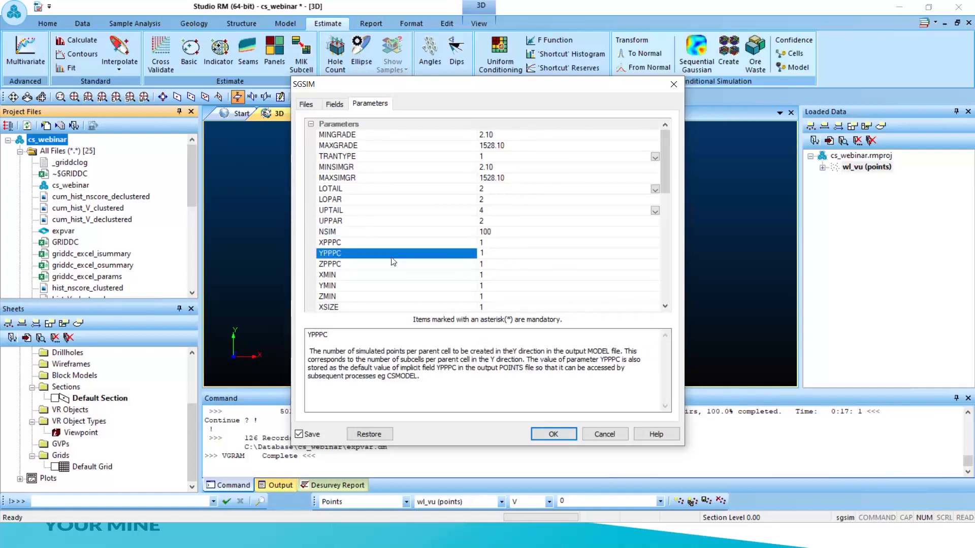
Examine the points-per-parent-cell parameters XPPPC, YPPPC and ZPPPC and their descriptions
click(490, 253)
click(333, 244)
click(333, 253)
click(333, 264)
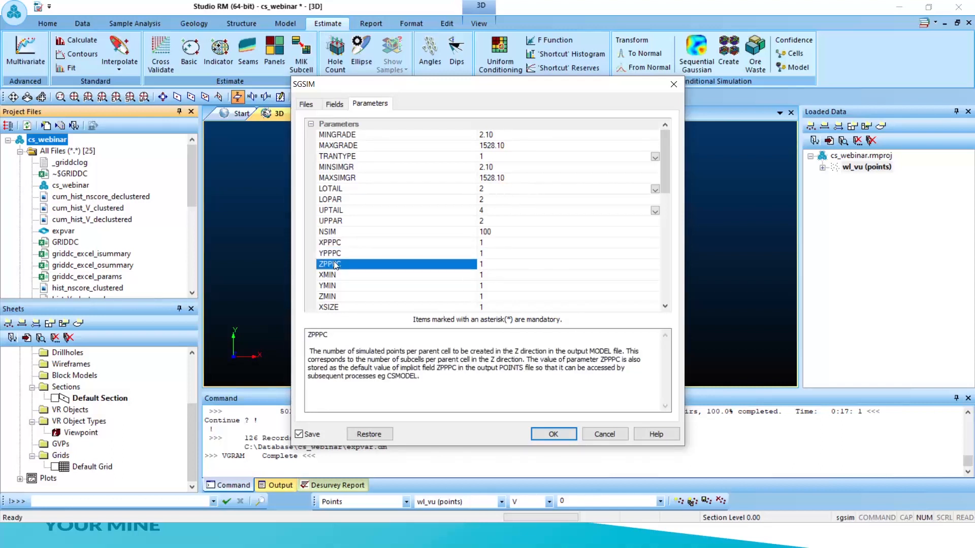
click(342, 242)
click(342, 253)
click(342, 264)
click(342, 243)
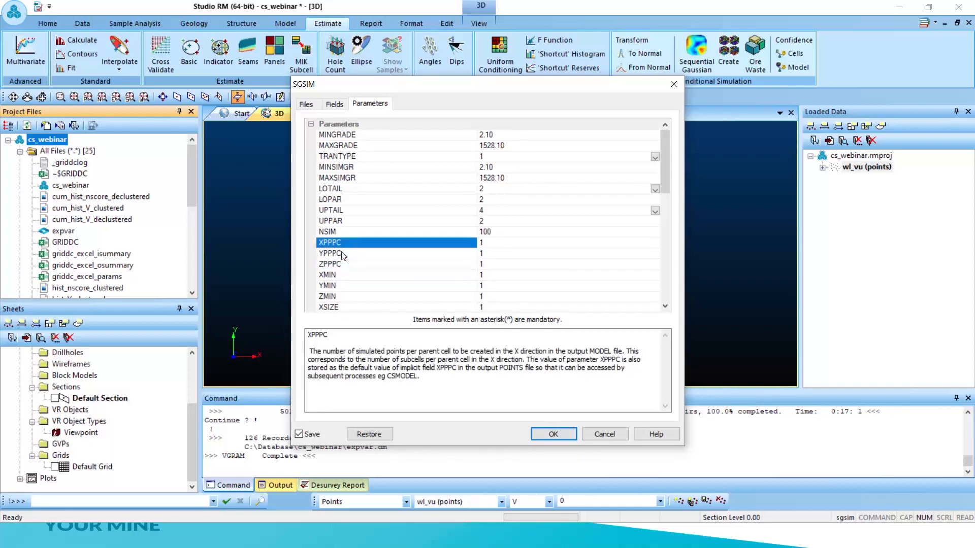
click(340, 255)
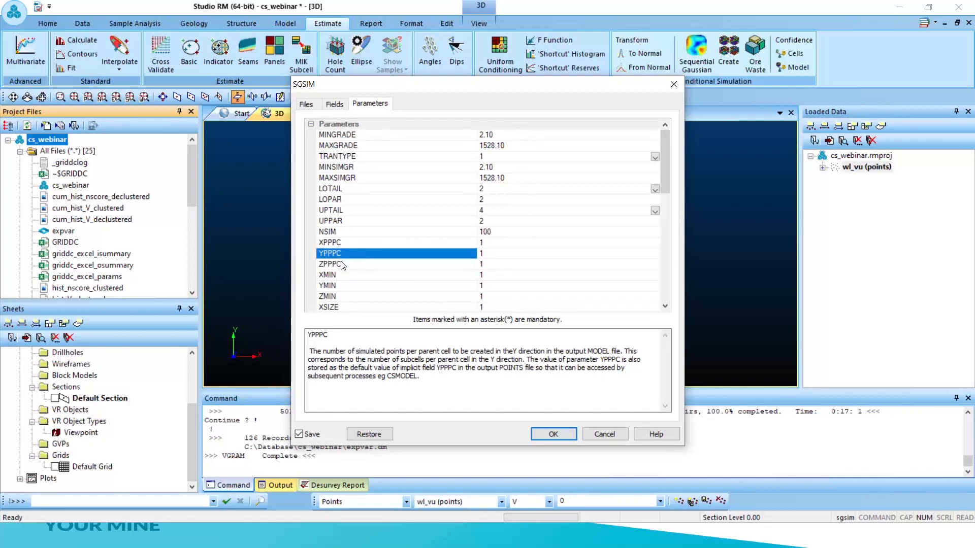
click(342, 264)
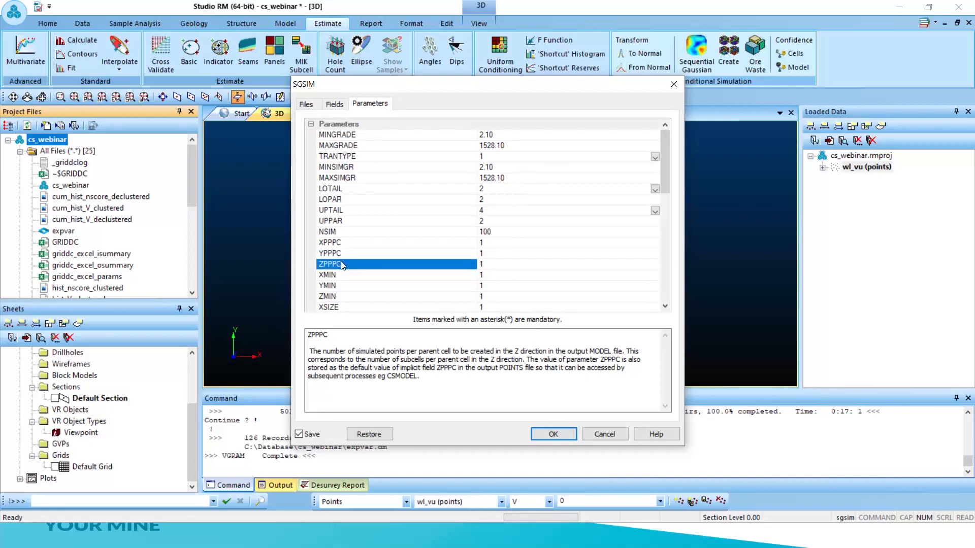
click(348, 248)
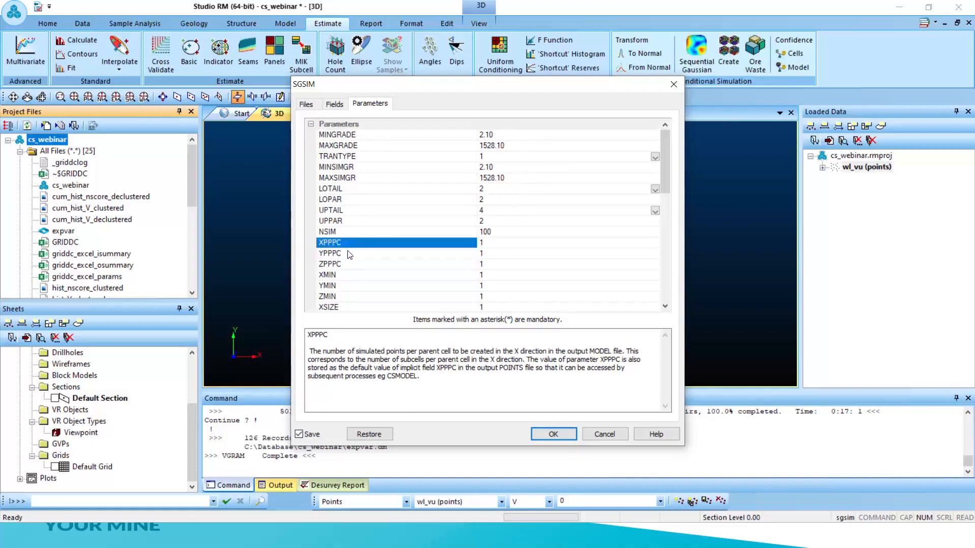
click(348, 244)
click(491, 253)
click(489, 264)
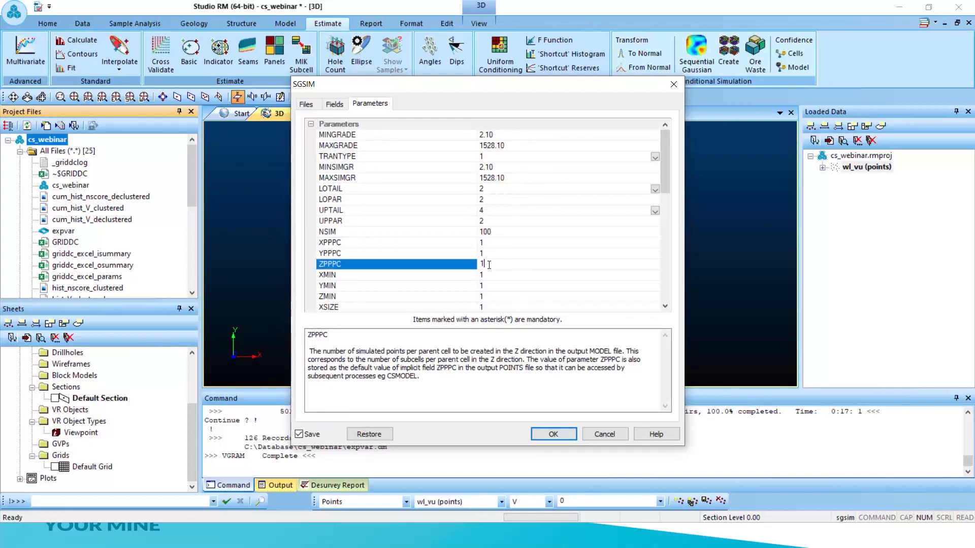
click(354, 264)
click(352, 245)
click(352, 254)
click(350, 263)
Review the grid origin, cell size and point count parameters from XMIN through NZ and their descriptions
scroll(365, 257, down, 6)
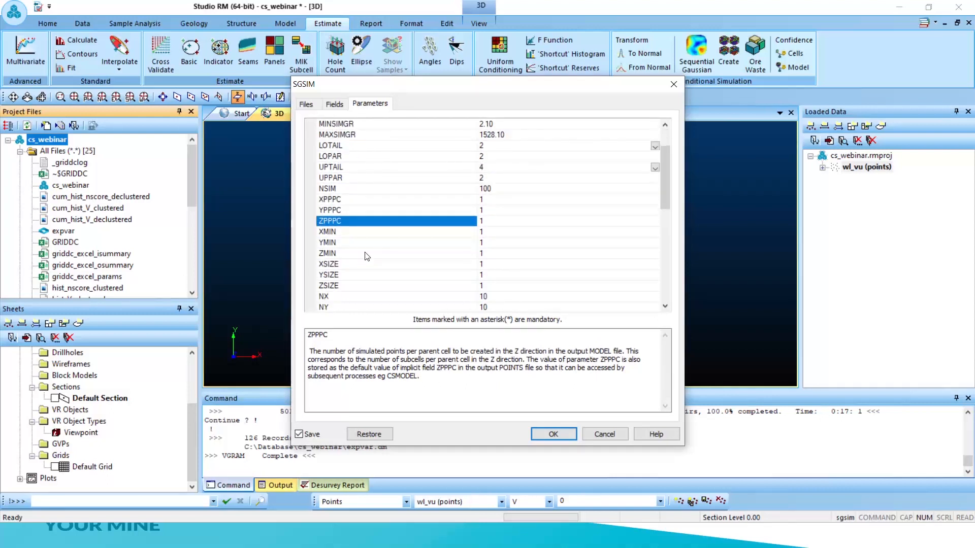
scroll(394, 249, up, 1)
scroll(425, 241, down, 9)
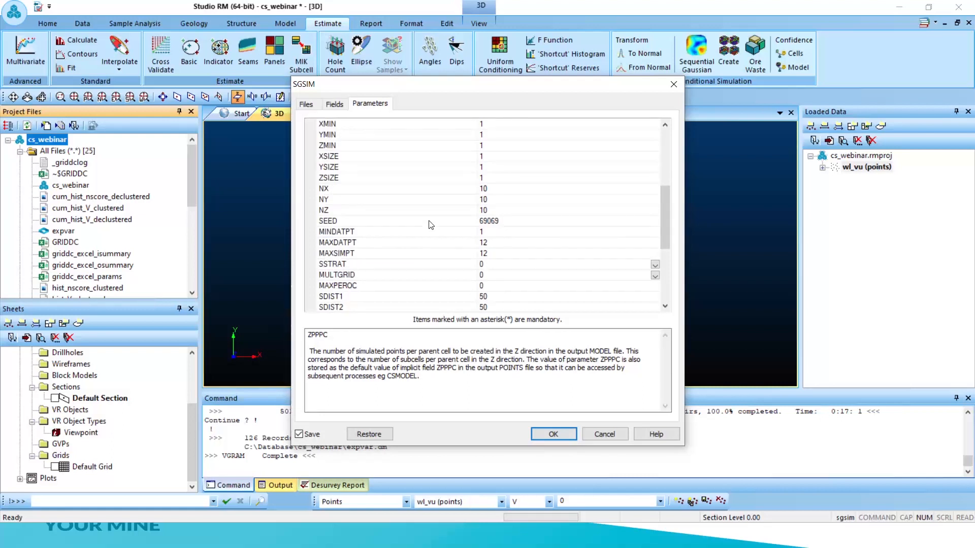
scroll(429, 224, up, 3)
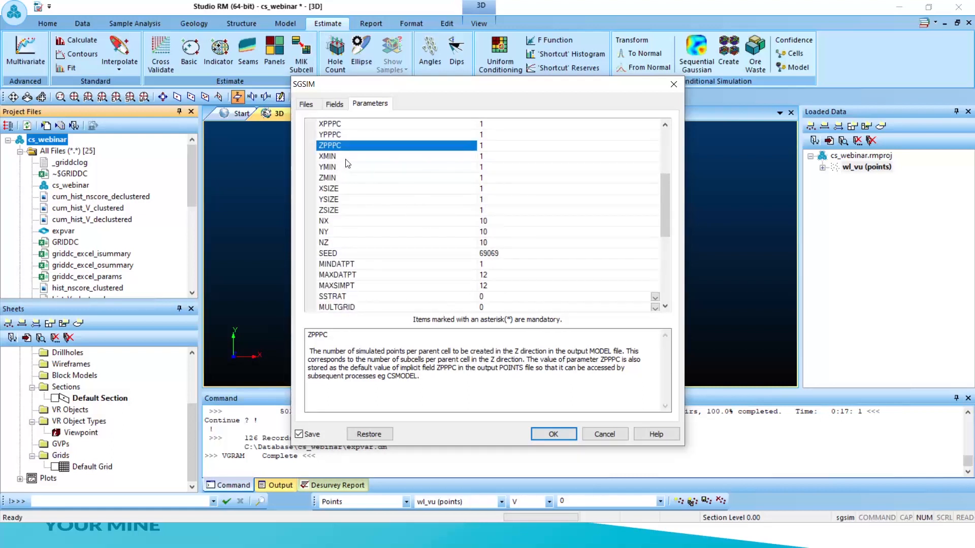
click(346, 159)
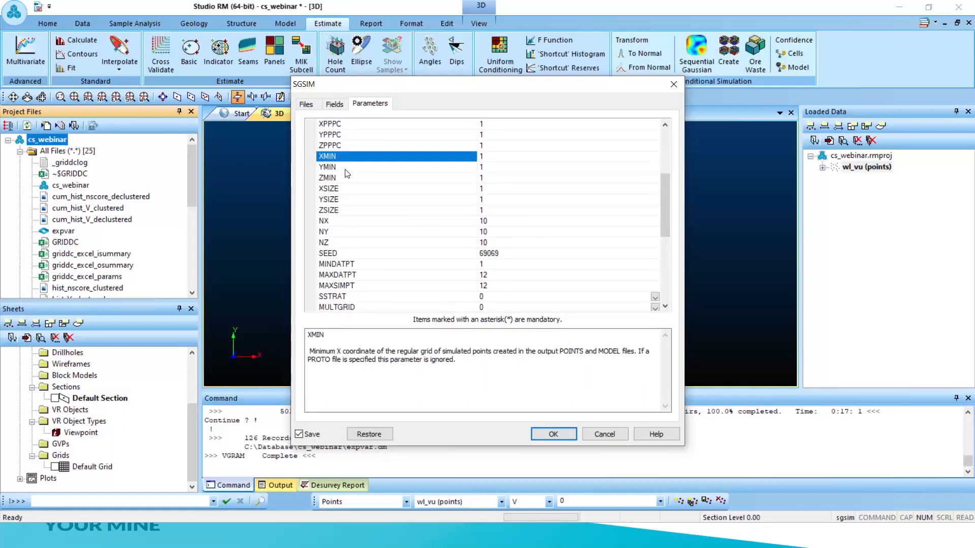
click(345, 171)
click(346, 155)
click(344, 176)
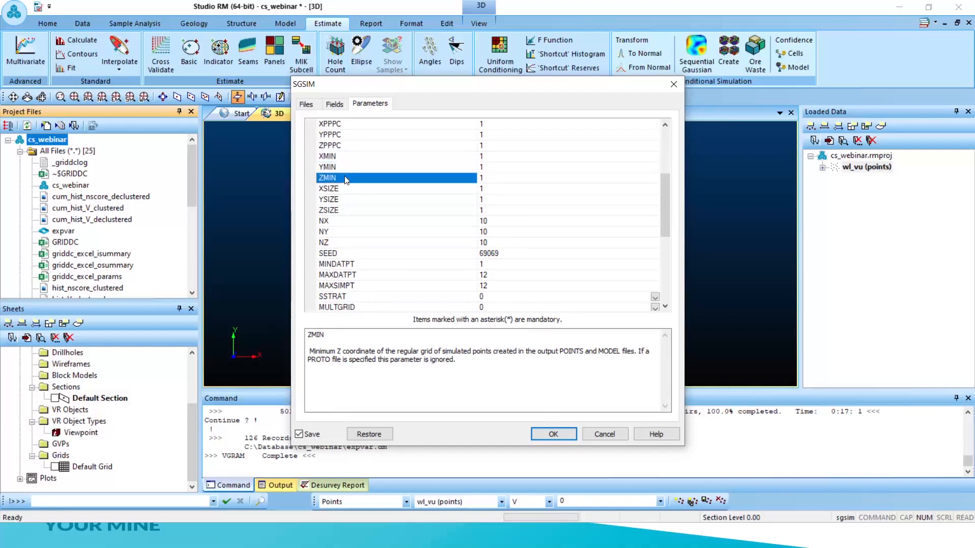
click(344, 190)
click(345, 199)
click(344, 209)
click(342, 221)
click(340, 232)
click(339, 246)
click(351, 156)
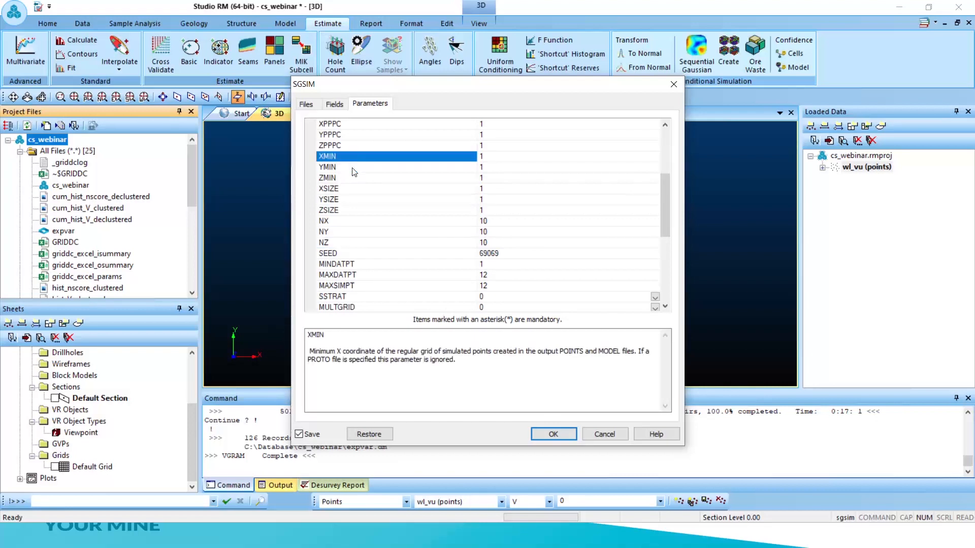
click(346, 244)
click(348, 161)
click(342, 243)
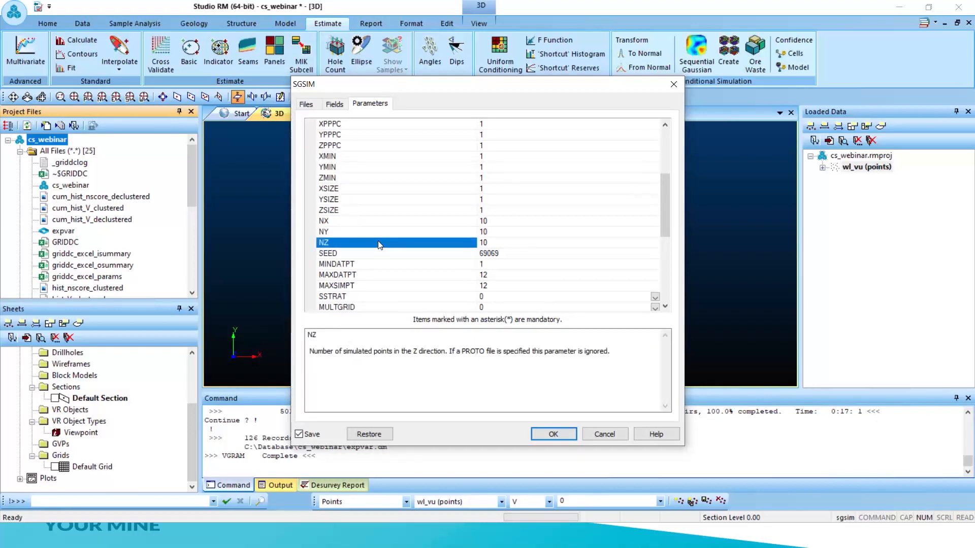
Set the maximum original data points MAXDATPT to 32 and the maximum previously simulated nodes MAXSIMPT to 32
scroll(515, 245, down, 1)
click(513, 232)
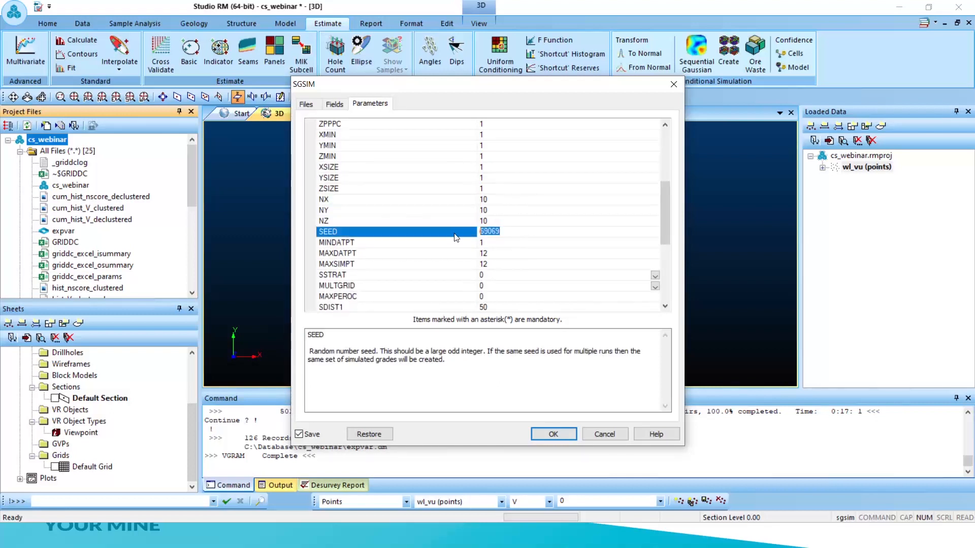
click(501, 252)
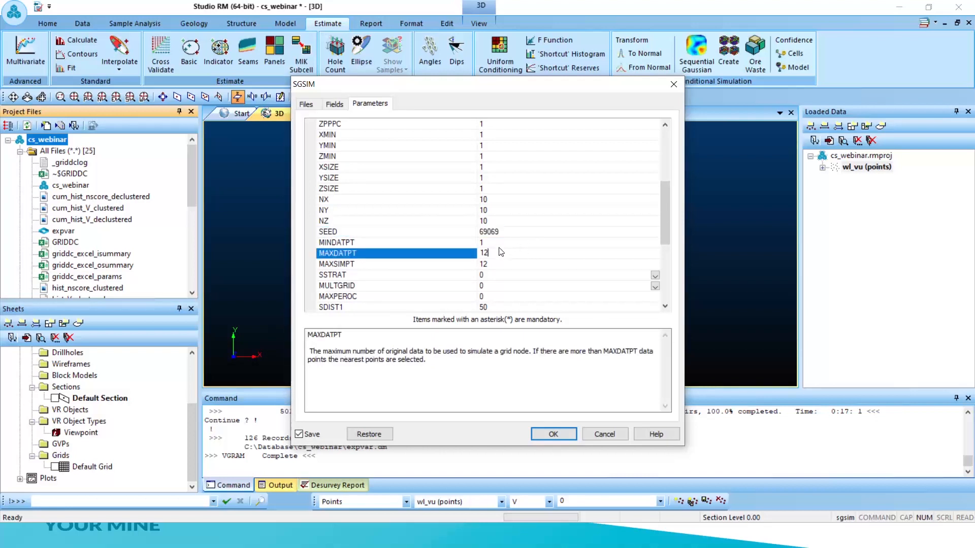
click(472, 244)
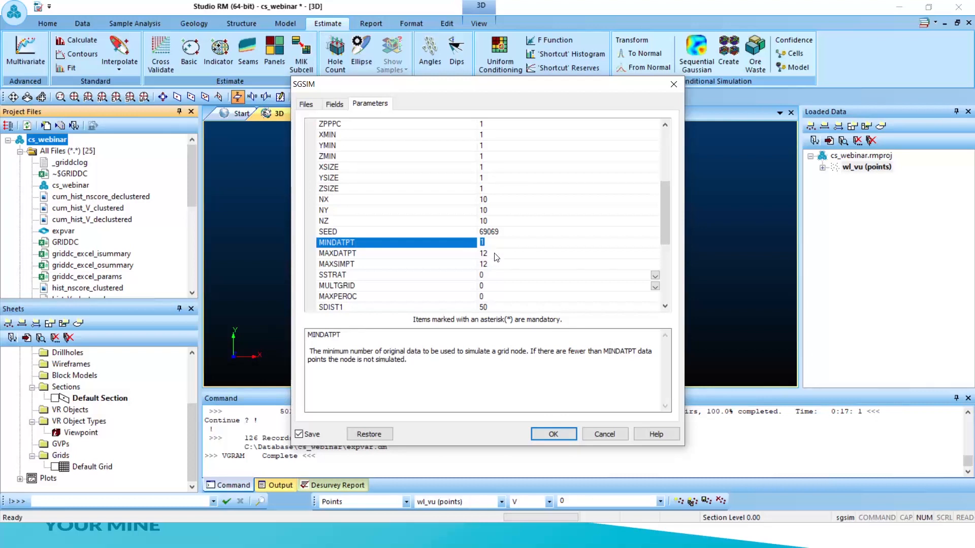
click(478, 253)
click(477, 243)
click(478, 252)
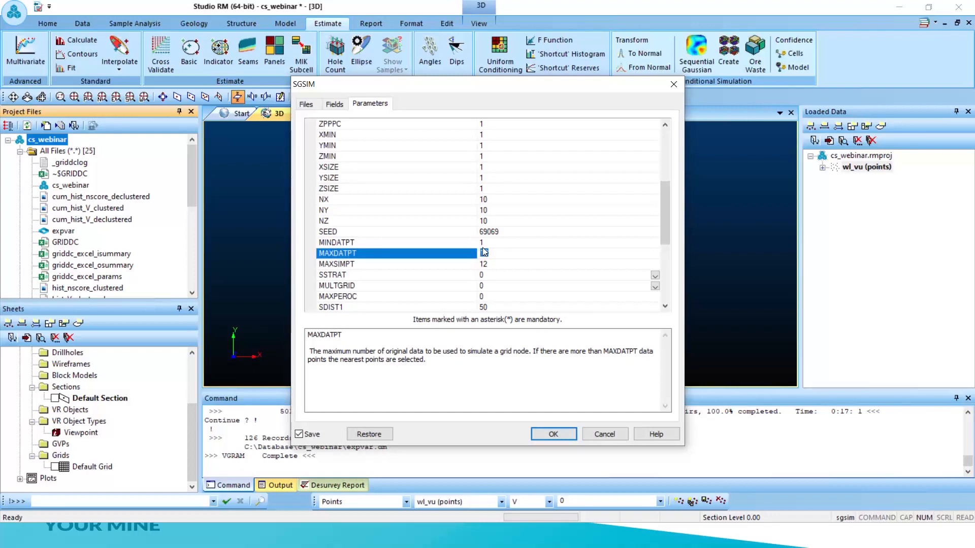
text(32)
click(494, 265)
text(32)
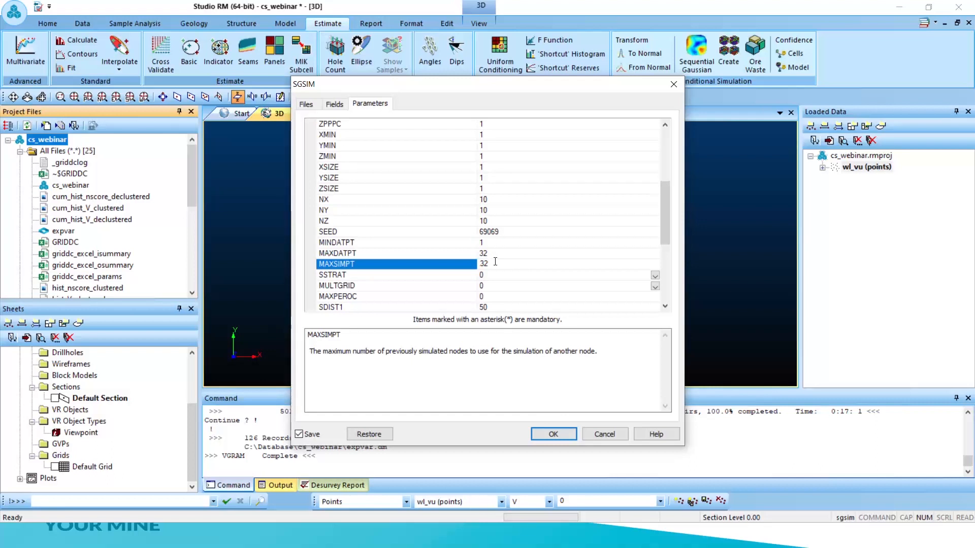
Examine the search strategy parameters SSTRAT, MULTGRID and MAXPEROC and the search distance parameters SDIST1 to SDIST3 with their descriptions
scroll(524, 256, down, 1)
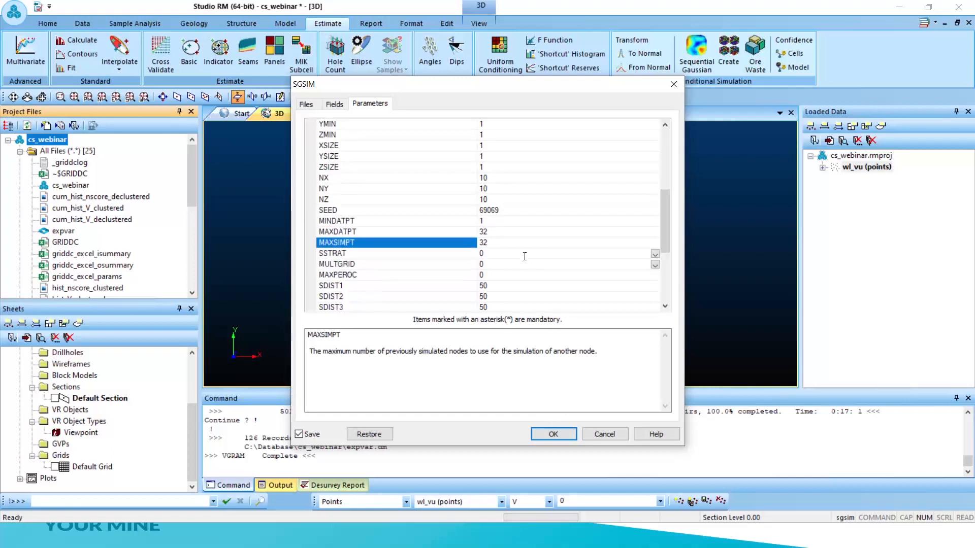
scroll(517, 260, down, 2)
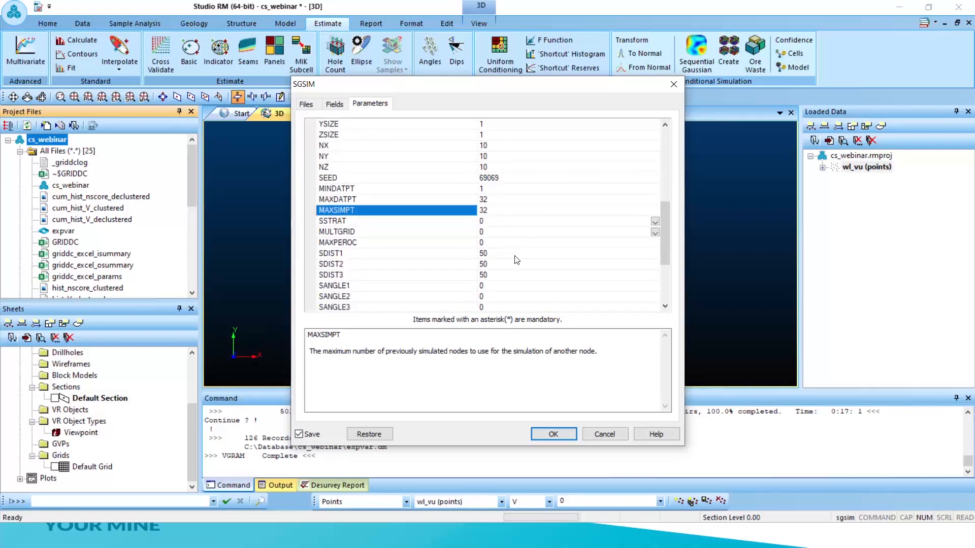
click(381, 211)
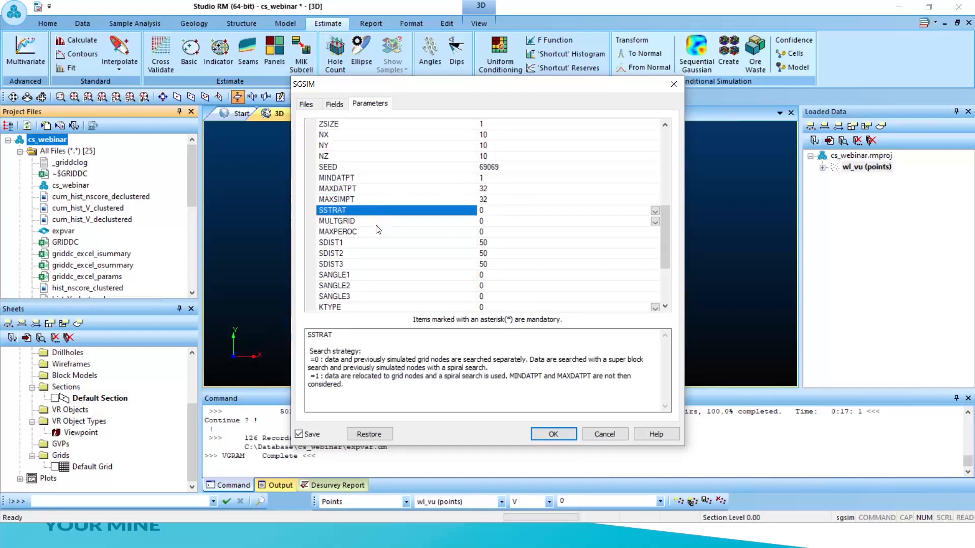
click(378, 222)
click(382, 232)
click(495, 242)
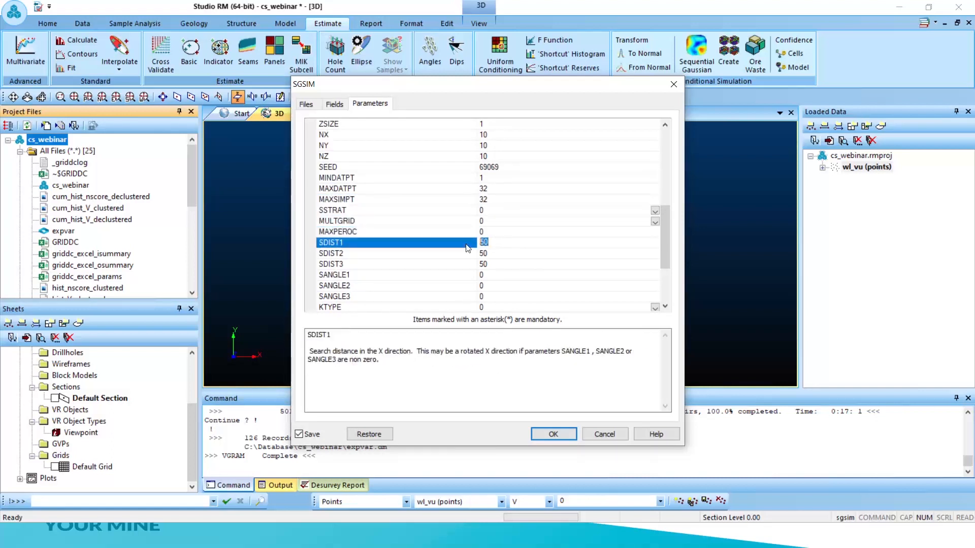
click(498, 263)
scroll(513, 251, down, 1)
click(499, 233)
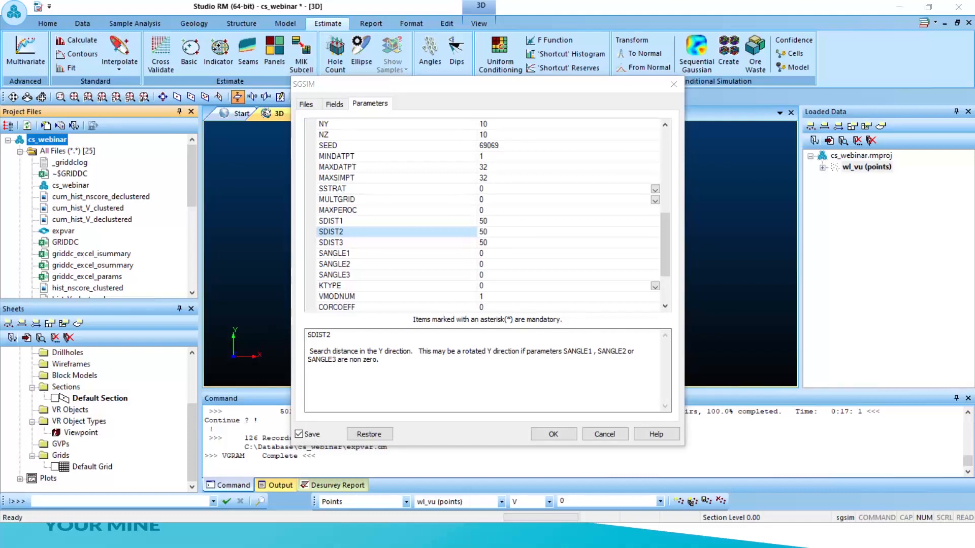
Check the variogram ranges in the varmod_major.bmp image and set the search distances SDIST1 to 70, SDIST2 to 140 and SDIST3 to 1
drag(0, 125, 461, 47)
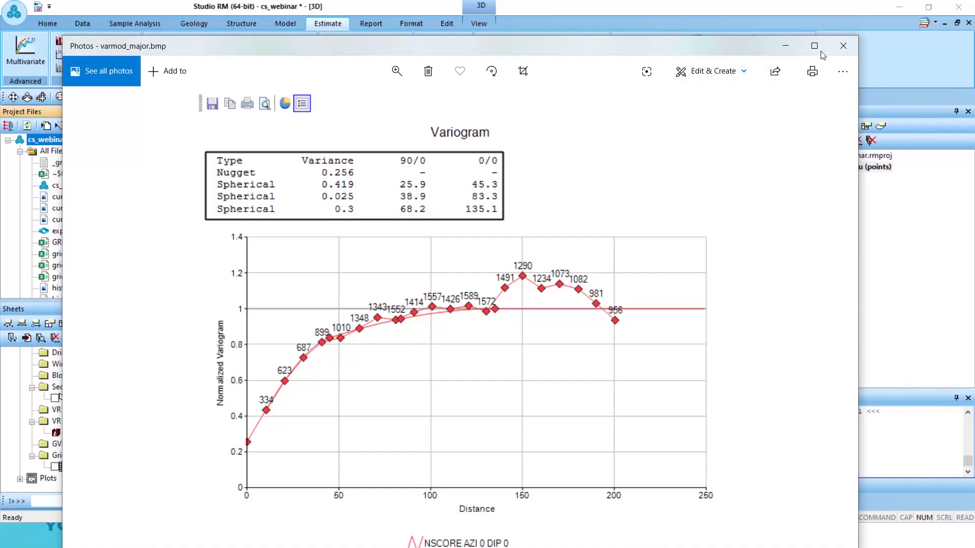
click(841, 48)
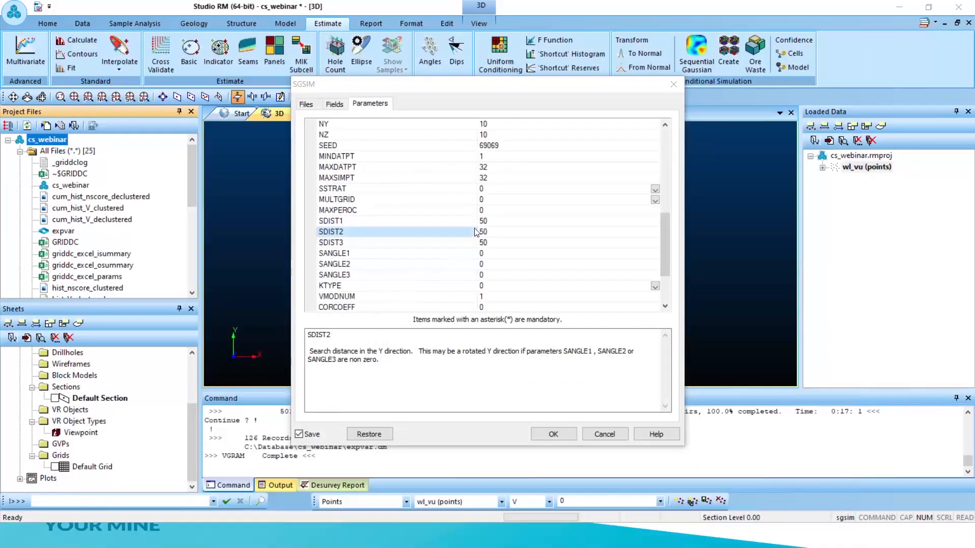
click(353, 224)
click(483, 221)
text(70)
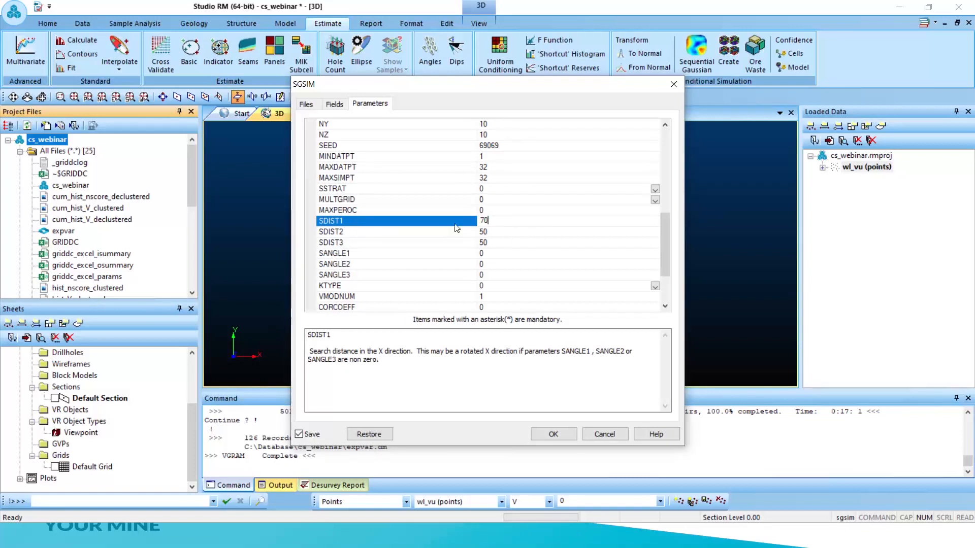
click(501, 234)
drag(502, 234, 471, 232)
text(140)
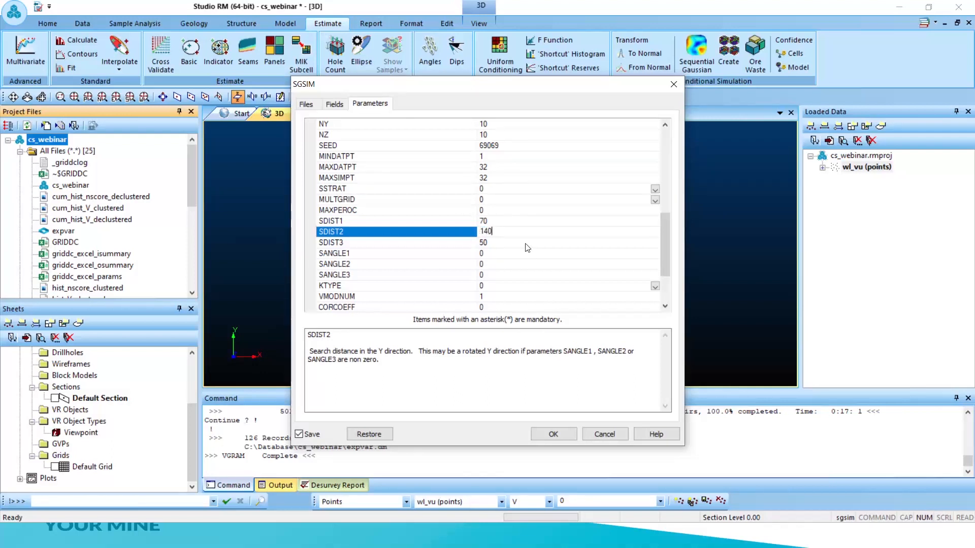
click(521, 243)
drag(478, 245, 447, 252)
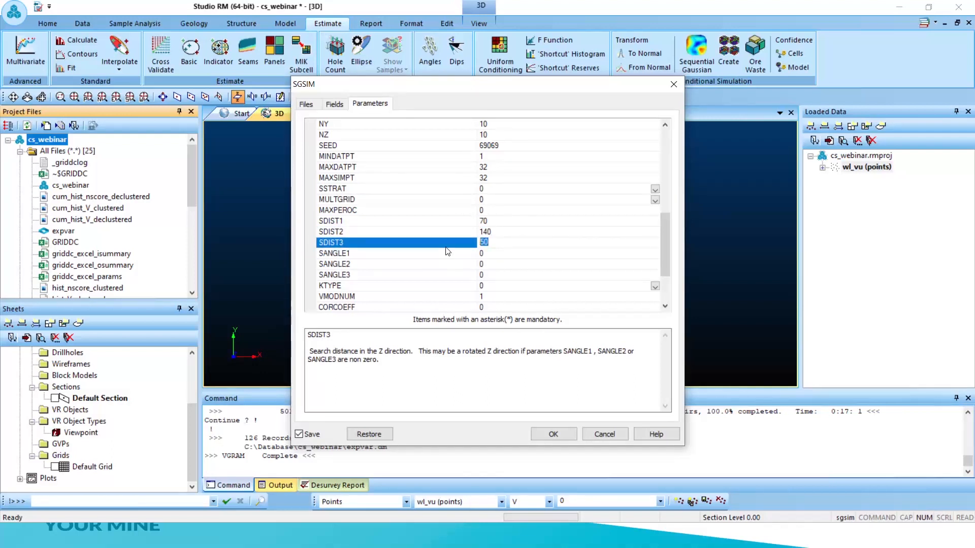
text(1)
click(554, 255)
Review the search distances, the rotation angles SANGLE1 to SANGLE3, the kriging type KTYPE and the remaining parameters
click(502, 221)
click(506, 233)
click(507, 239)
click(490, 256)
click(490, 265)
click(487, 275)
click(486, 286)
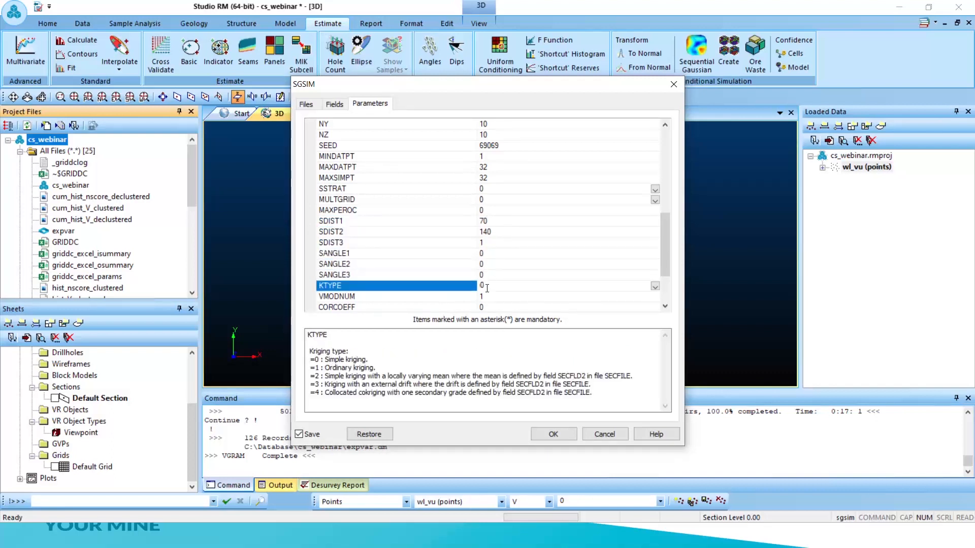
scroll(415, 273, down, 1)
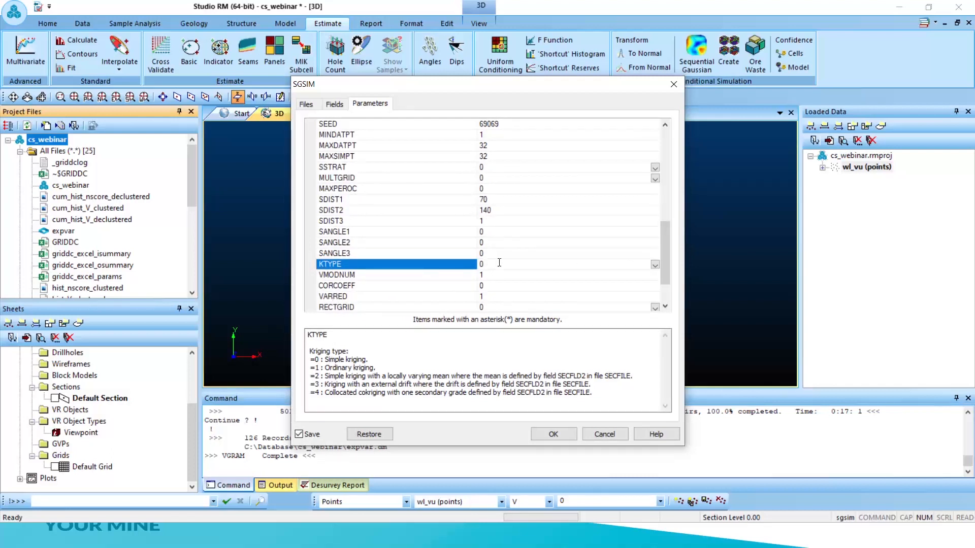
scroll(499, 264, down, 1)
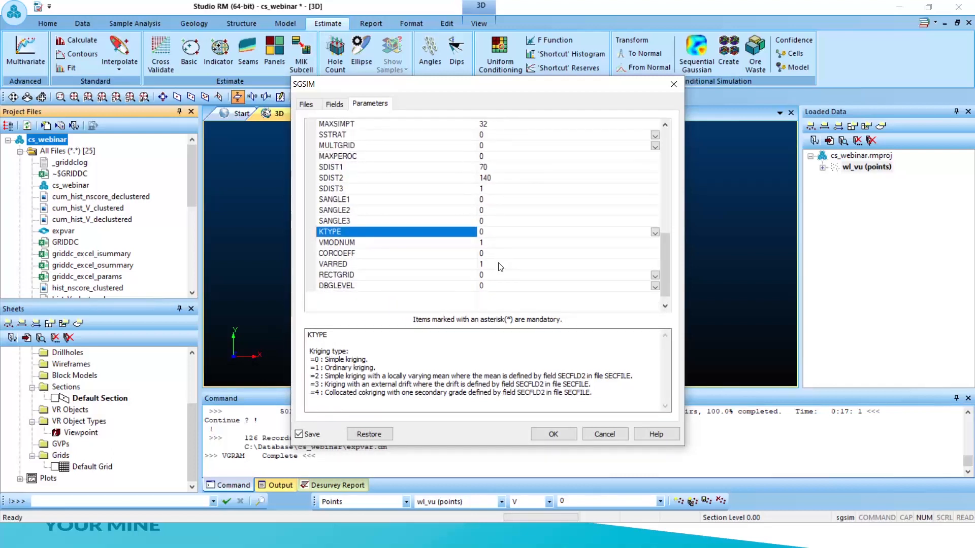
Recheck the input grade limits MINGRADE and MAXGRADE, the transformation option TRANTYPE and the simulated grade limits MINSIMGR and MAXSIMGR
scroll(500, 267, up, 1)
scroll(501, 268, up, 7)
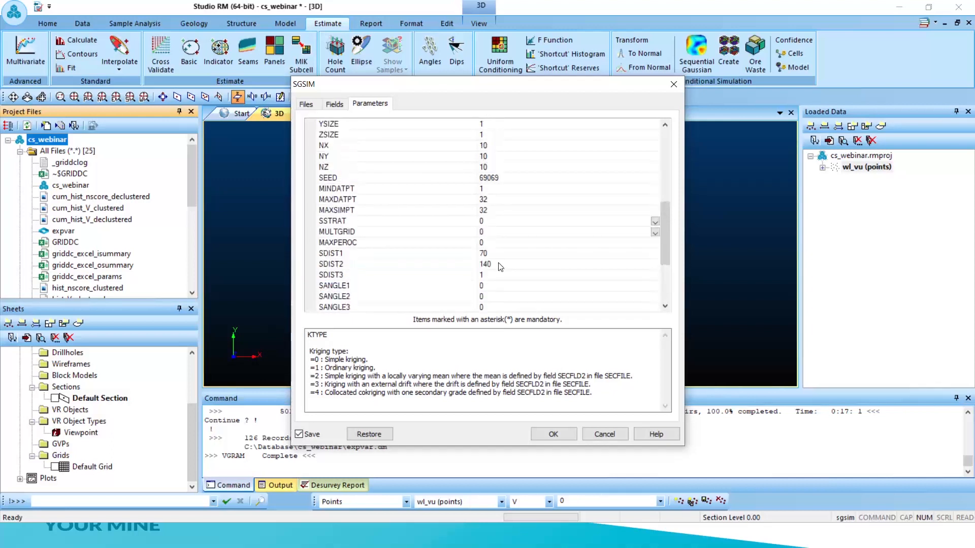
scroll(507, 260, up, 1)
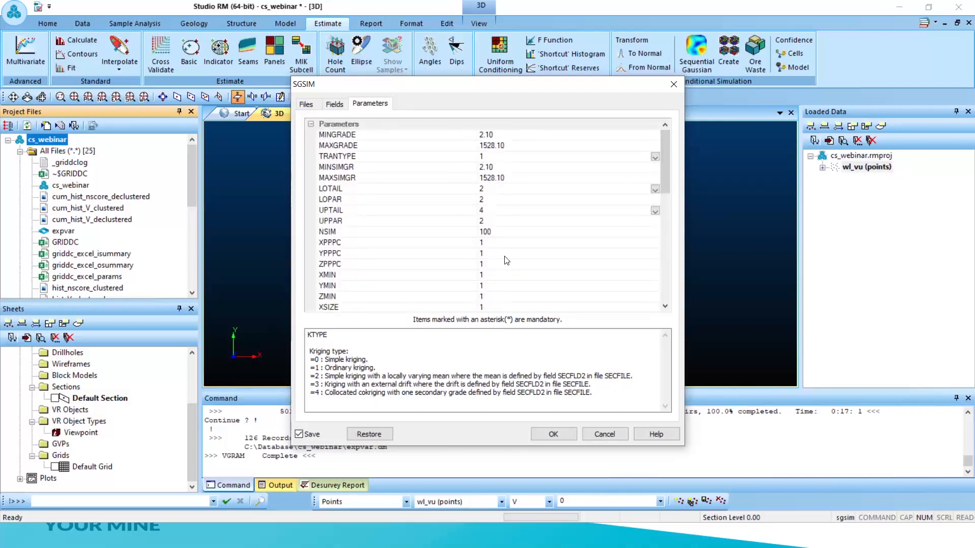
click(360, 137)
click(365, 144)
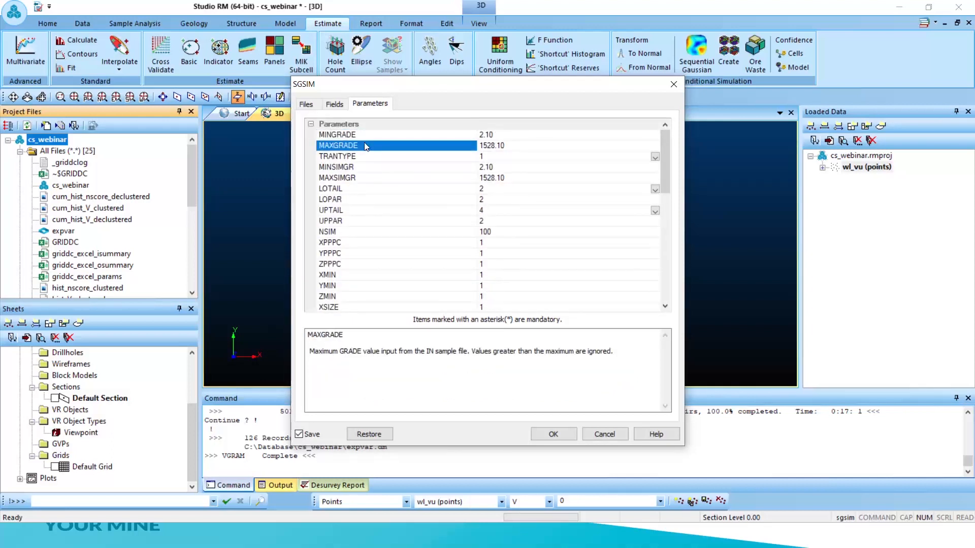
click(369, 157)
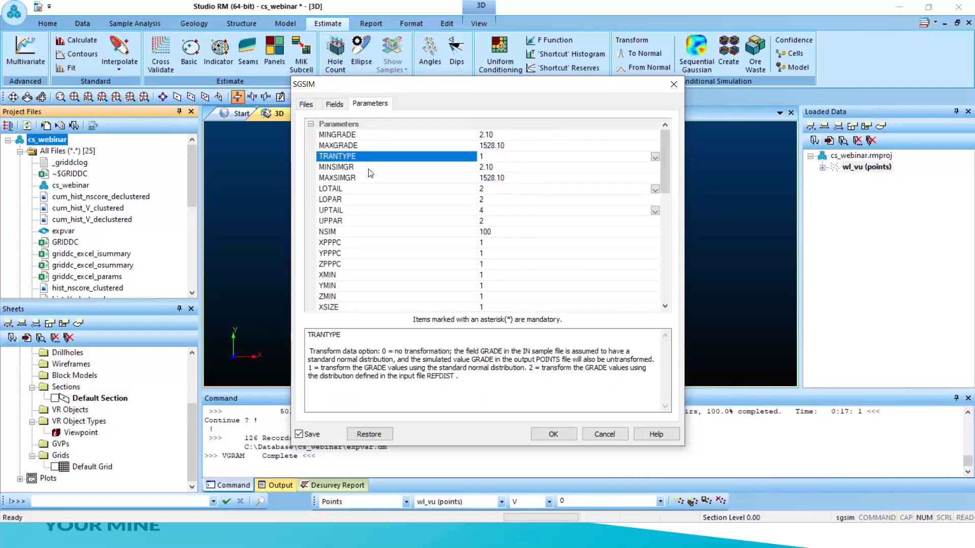
click(369, 169)
click(371, 180)
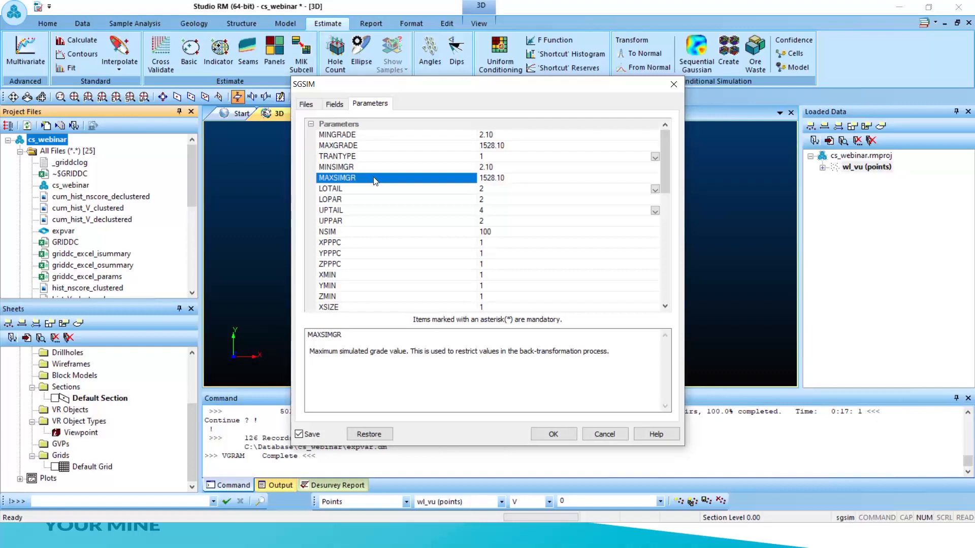
Recheck the lower-tail and upper-tail back-transformation settings LOTAIL, LOPAR, UPTAIL and UPPAR
click(367, 191)
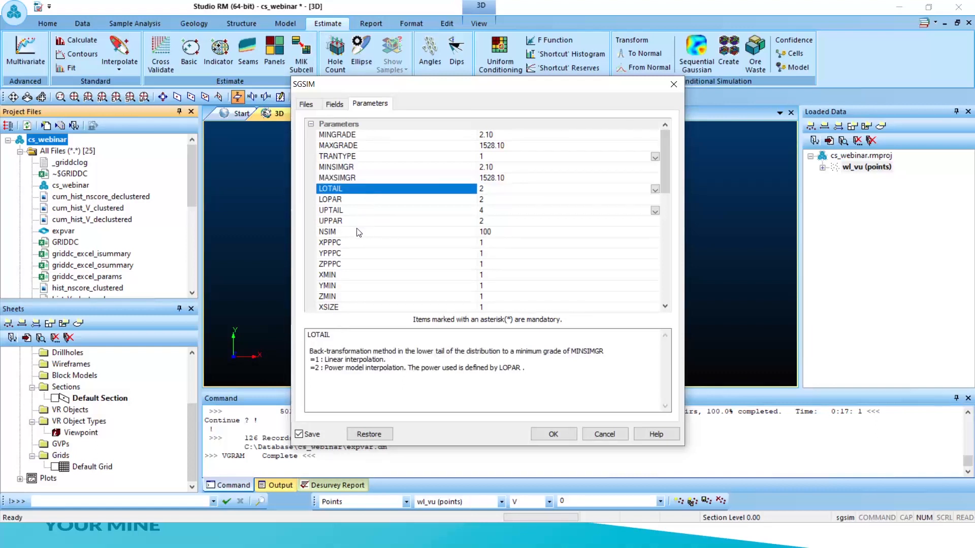
click(364, 200)
click(362, 211)
click(361, 222)
click(359, 190)
click(357, 201)
click(357, 211)
click(355, 220)
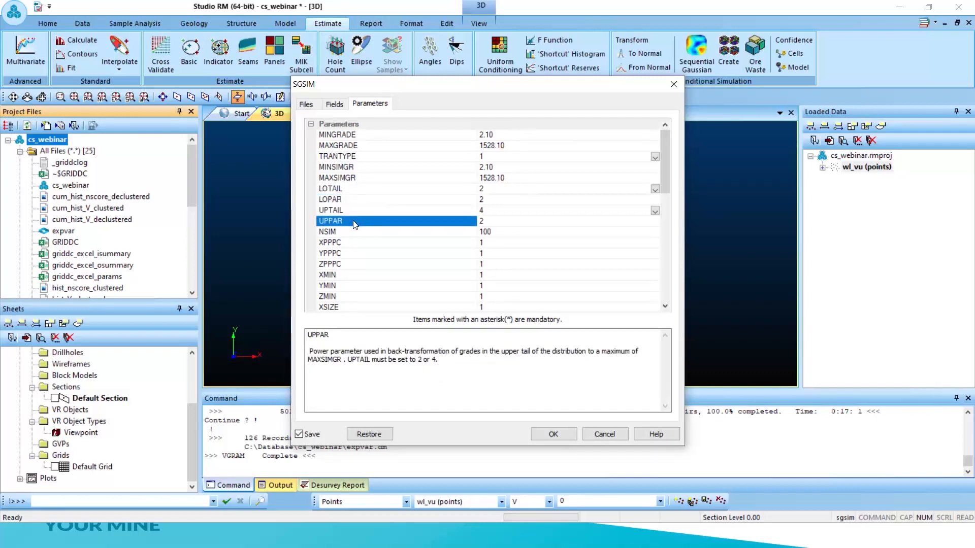
Recheck the realization count NSIM, the points-per-parent-cell parameters, SEED, and the sample limits MINDATPT, MAXDATPT and MAXSIMPT
click(353, 234)
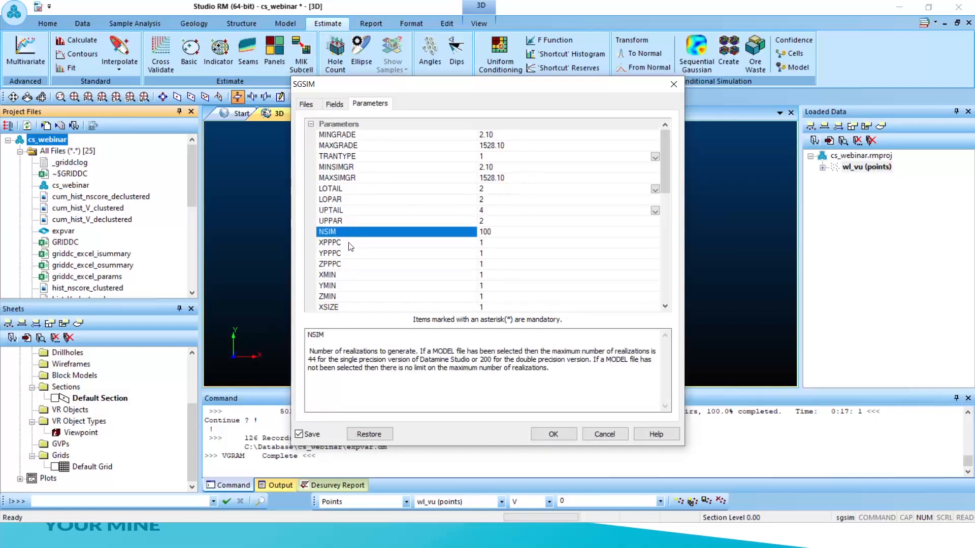
click(350, 243)
click(350, 263)
scroll(367, 260, down, 5)
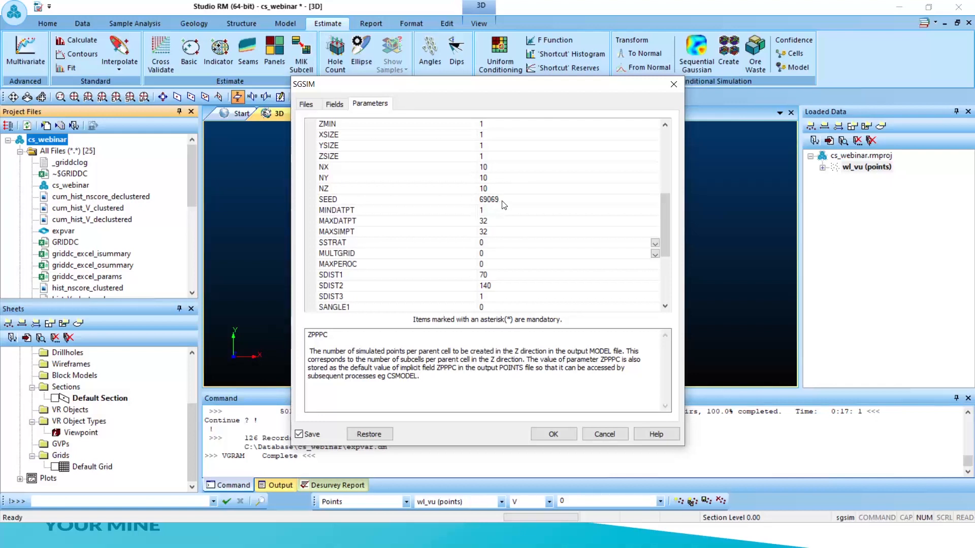
click(503, 202)
click(491, 211)
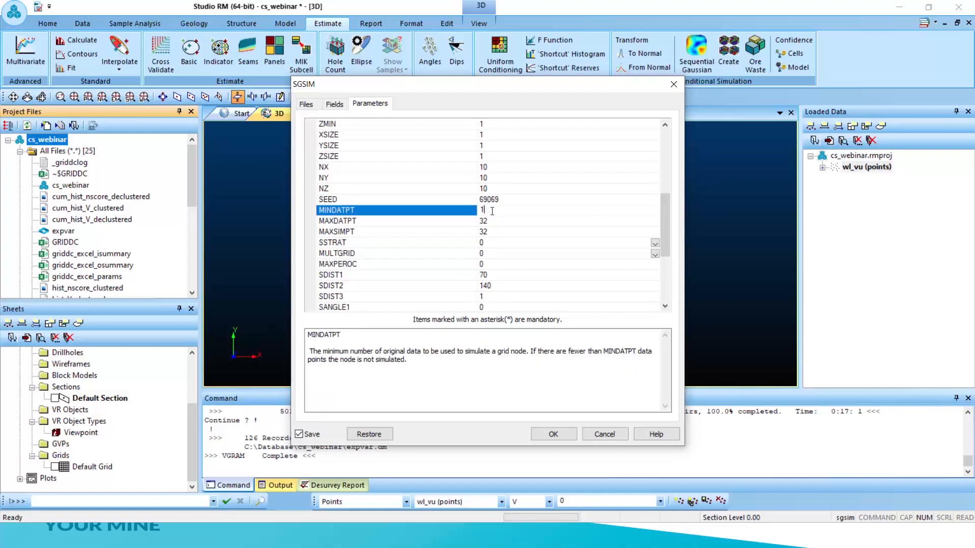
click(493, 221)
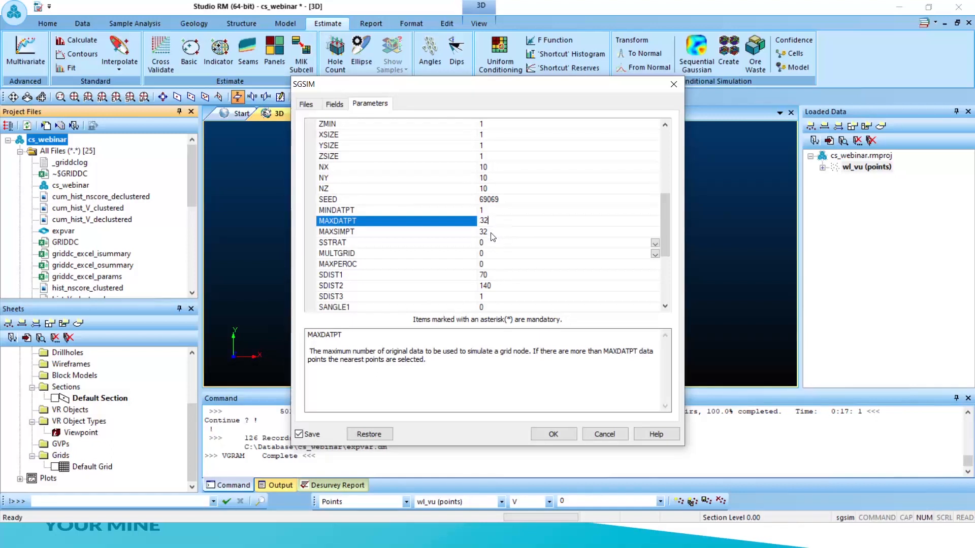
click(492, 233)
double_click(492, 233)
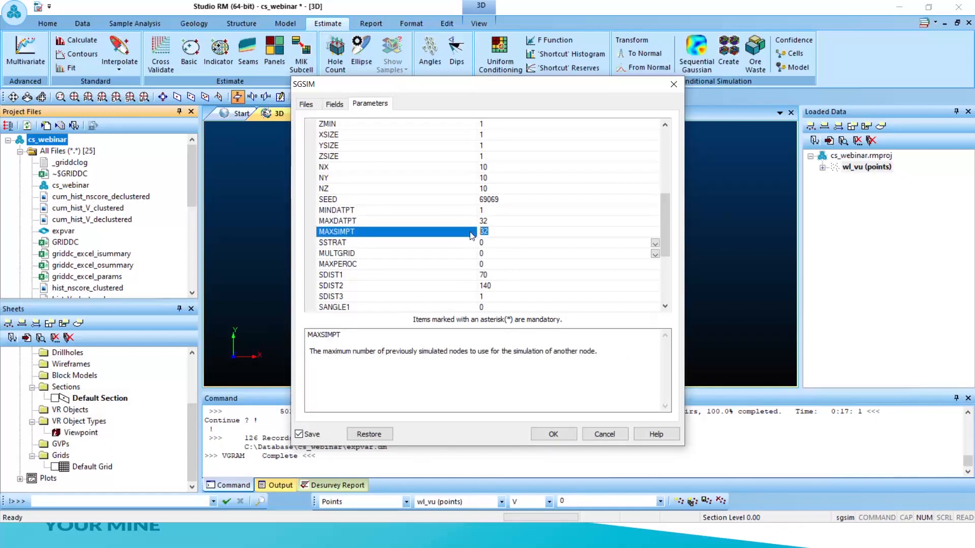
Recheck the search distances SDIST1 to SDIST3, the search ellipsoid angles and KTYPE through to the end of the parameter list
scroll(435, 238, down, 1)
click(497, 242)
click(498, 254)
click(497, 265)
scroll(497, 265, down, 1)
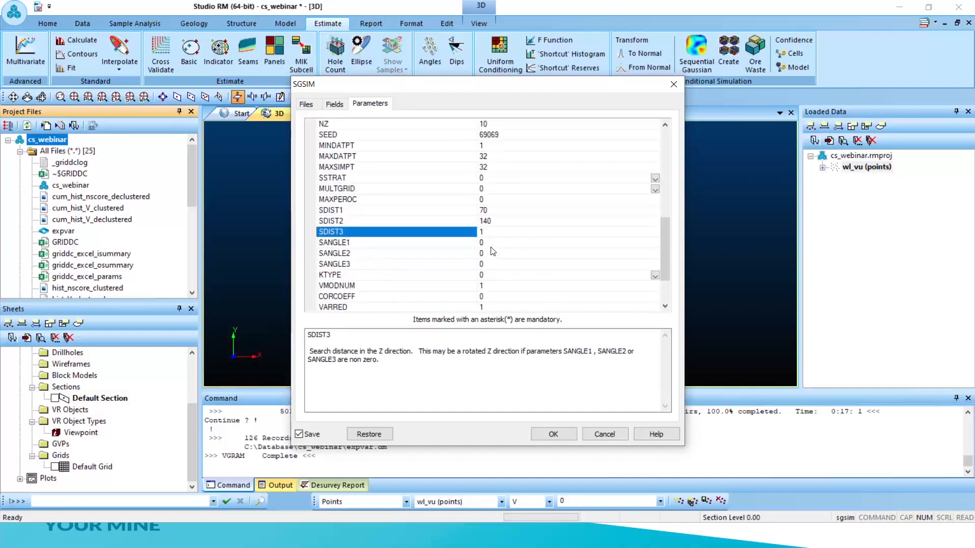
click(493, 243)
click(494, 254)
click(492, 264)
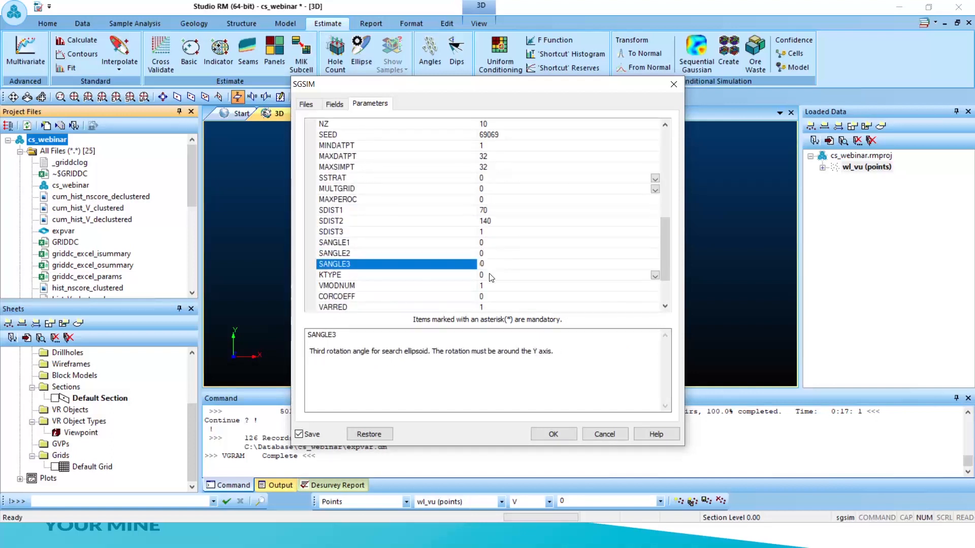
click(490, 276)
scroll(491, 274, down, 5)
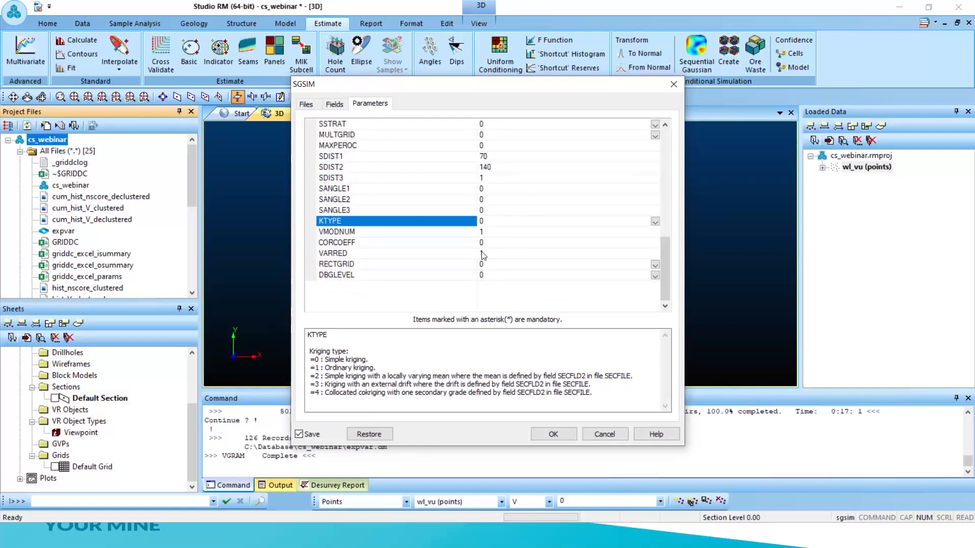
Recheck the SGSIM field and file assignments, run the simulation, and enlarge the command output to read the run report
click(335, 105)
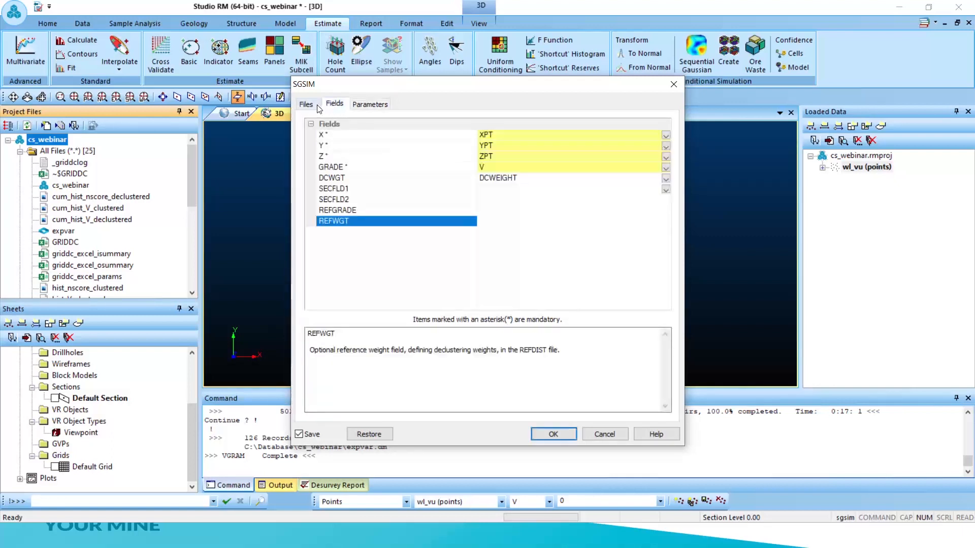
click(307, 105)
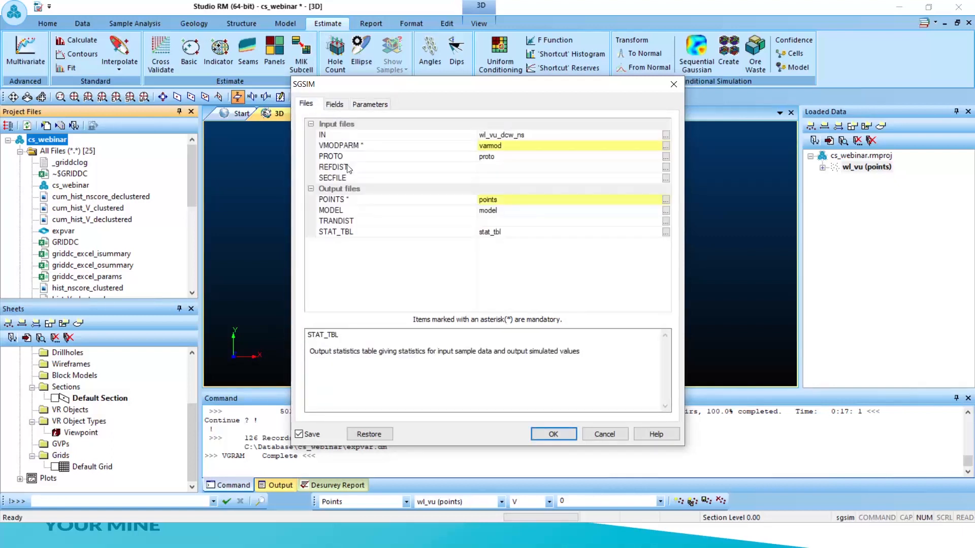
click(554, 435)
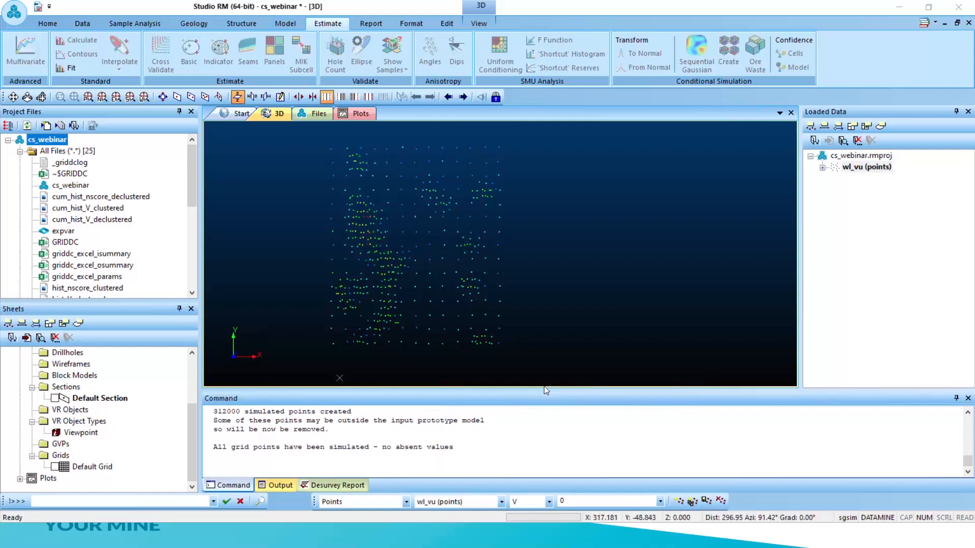
drag(544, 389, 542, 344)
scroll(529, 407, up, 2)
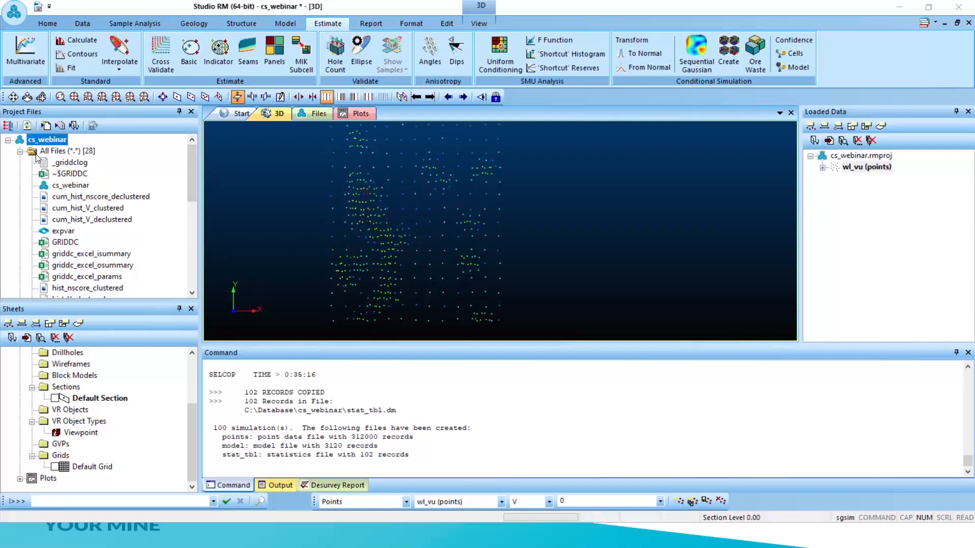
Open the simulated block model table "model" and examine the realization columns SIM1 to SIM4
click(20, 151)
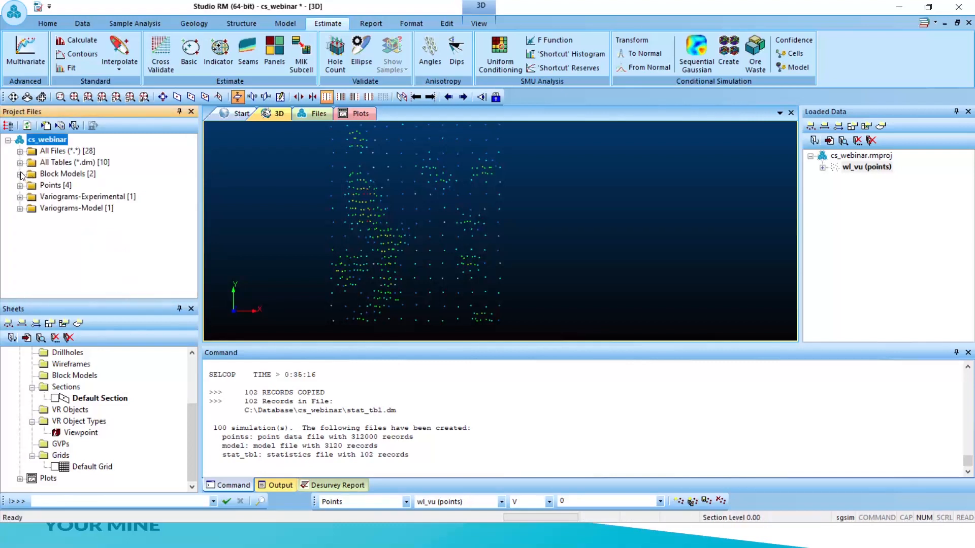
click(20, 174)
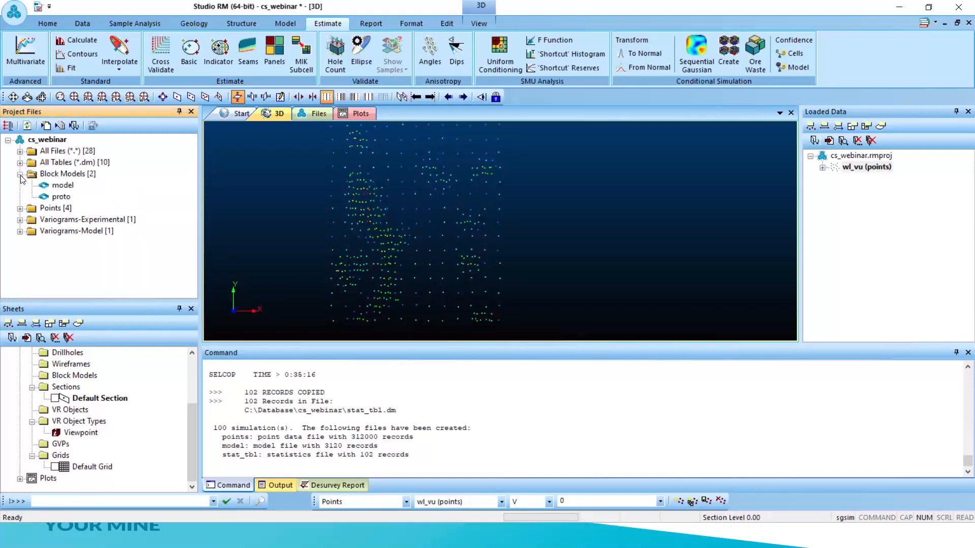
double_click(63, 186)
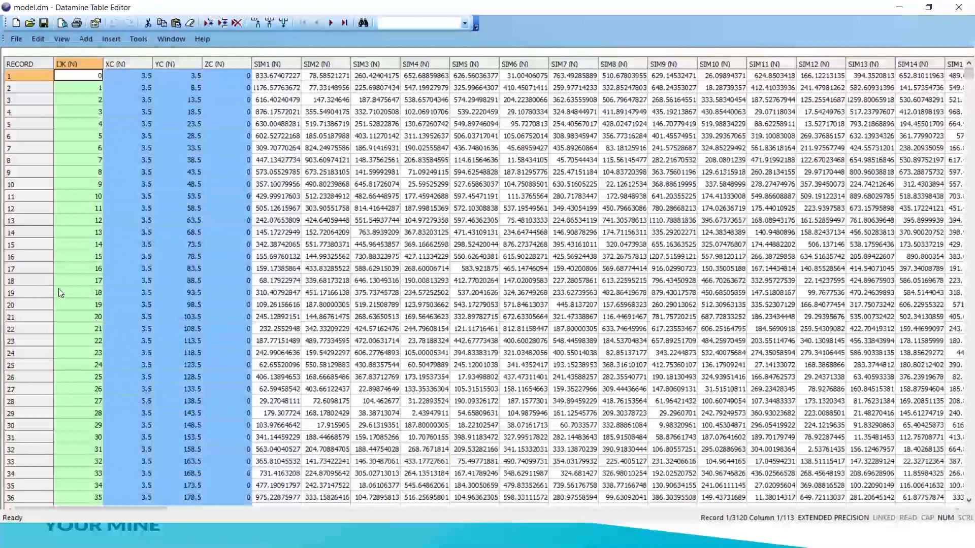
click(279, 64)
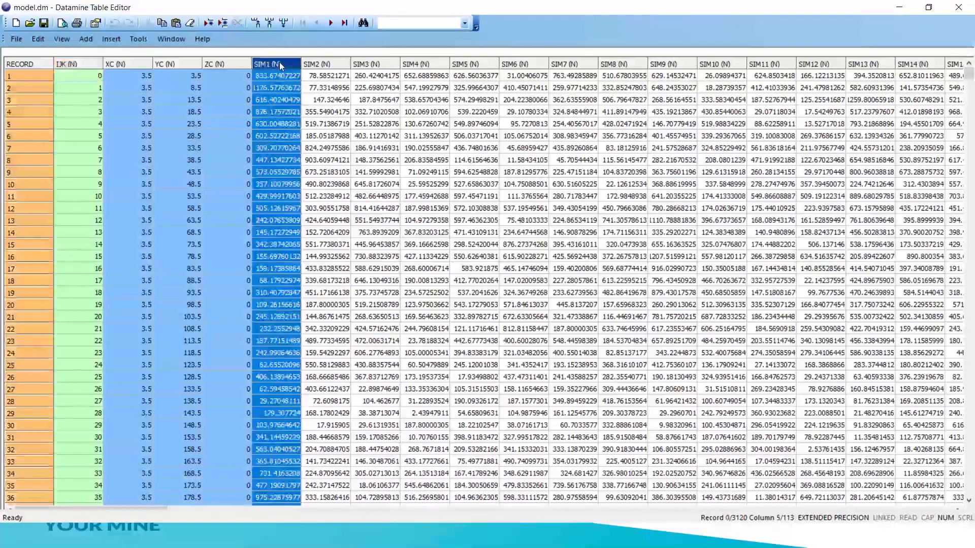
click(321, 65)
click(378, 64)
click(425, 64)
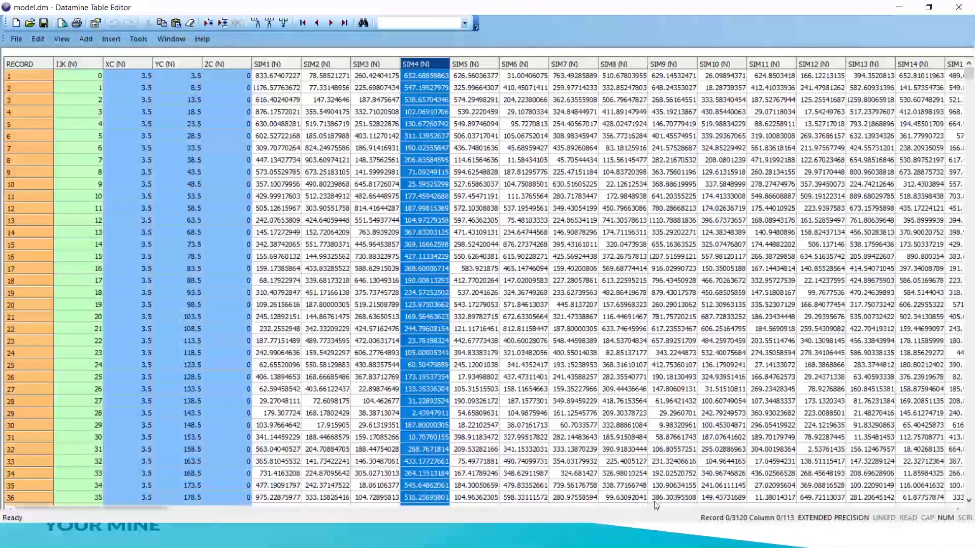
Examine the model table through its final realizations up to SIM100 and the cell size field XINC, and close the table
drag(861, 9, 849, 17)
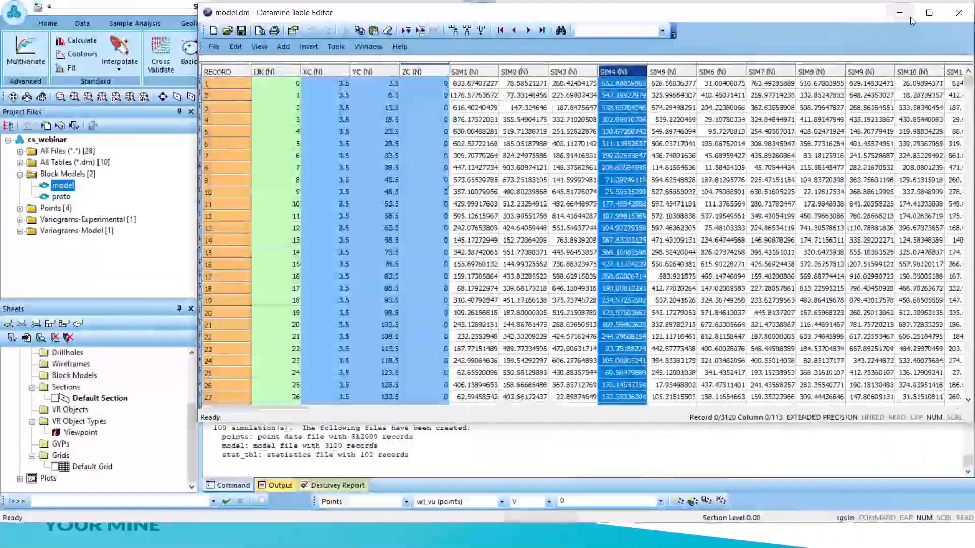
click(930, 7)
scroll(625, 159, down, 2)
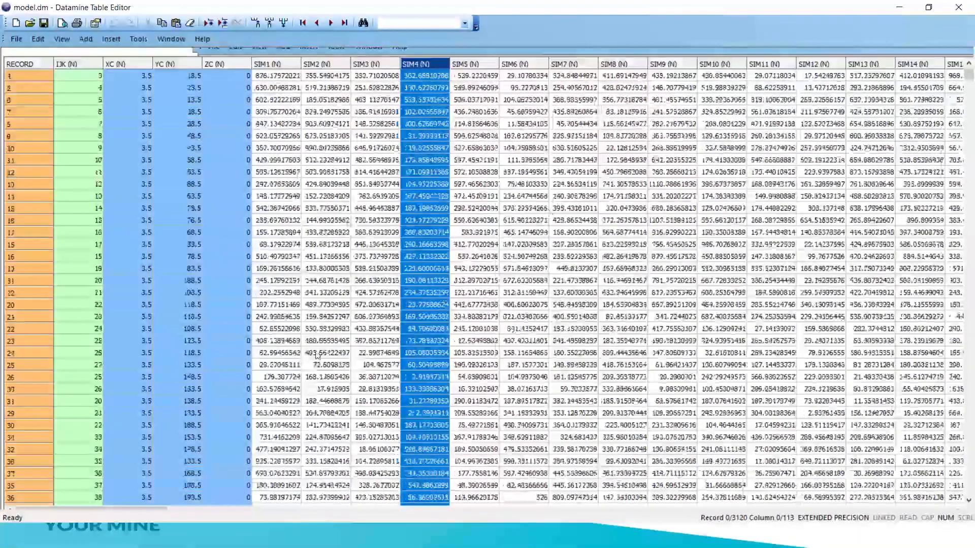
drag(133, 511, 816, 421)
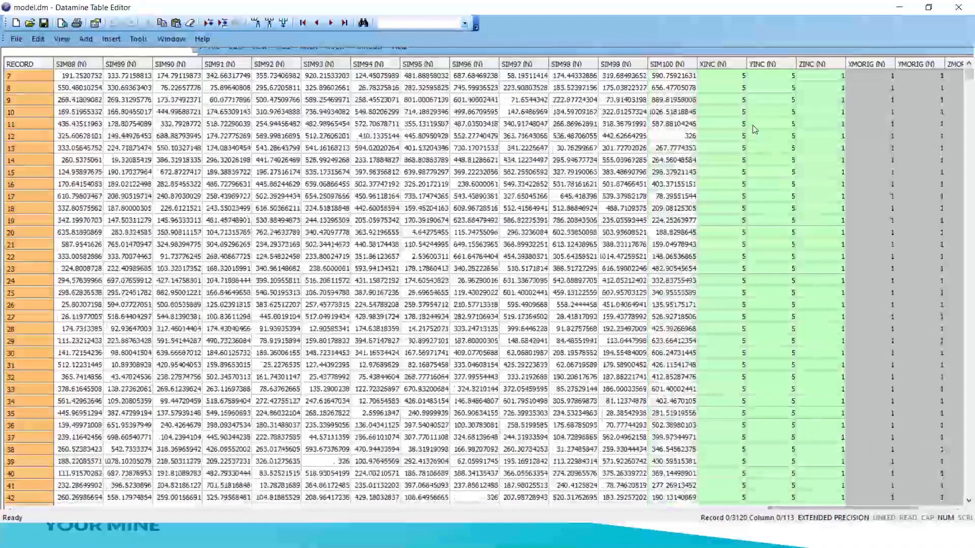
click(722, 100)
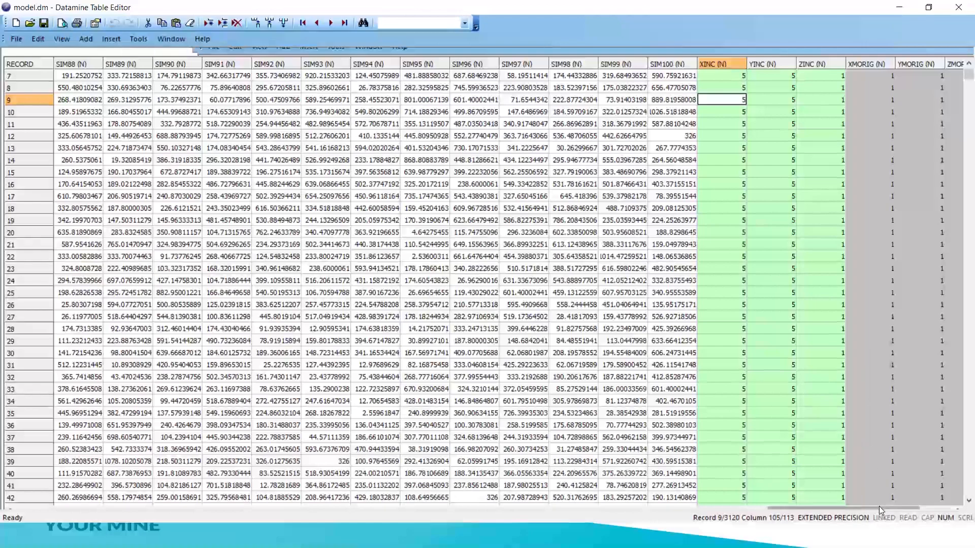
scroll(879, 507, right, 2)
drag(839, 512, 651, 488)
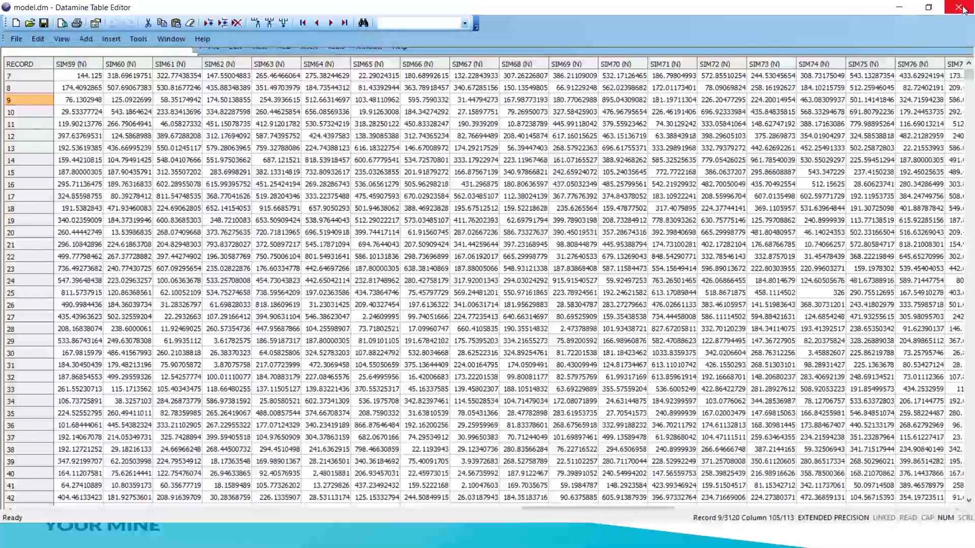
click(962, 8)
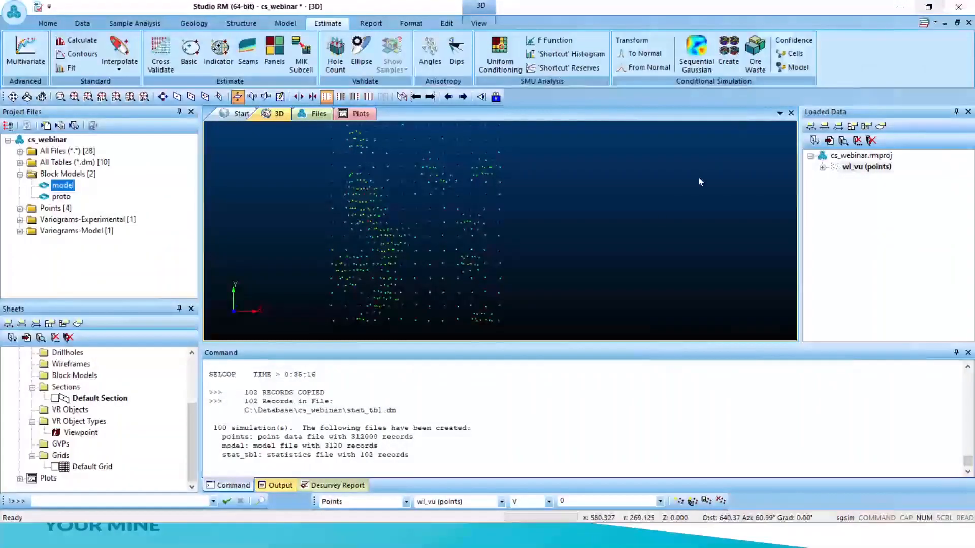
Open the simulated "points" table, examine its SIMNUM, V and coordinate fields across records, and close the table
click(20, 209)
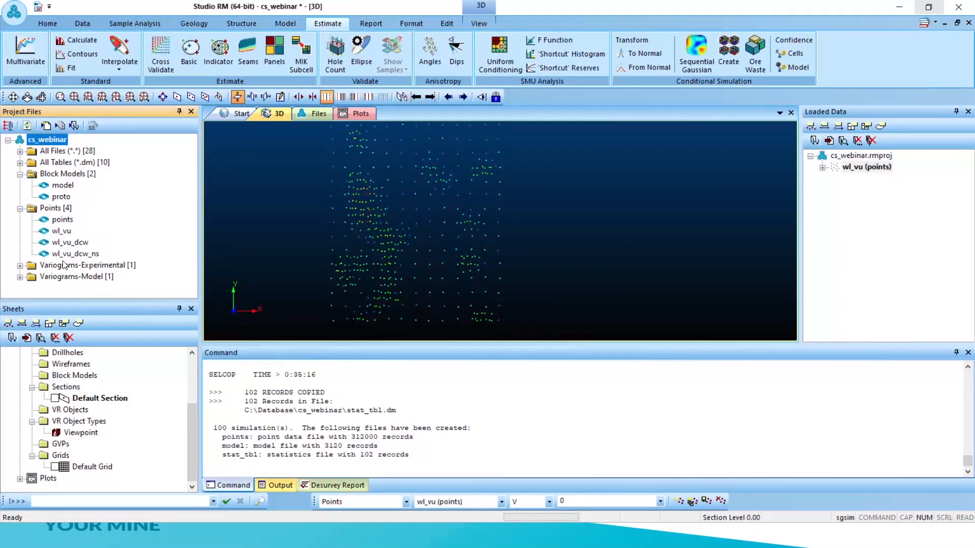
double_click(63, 219)
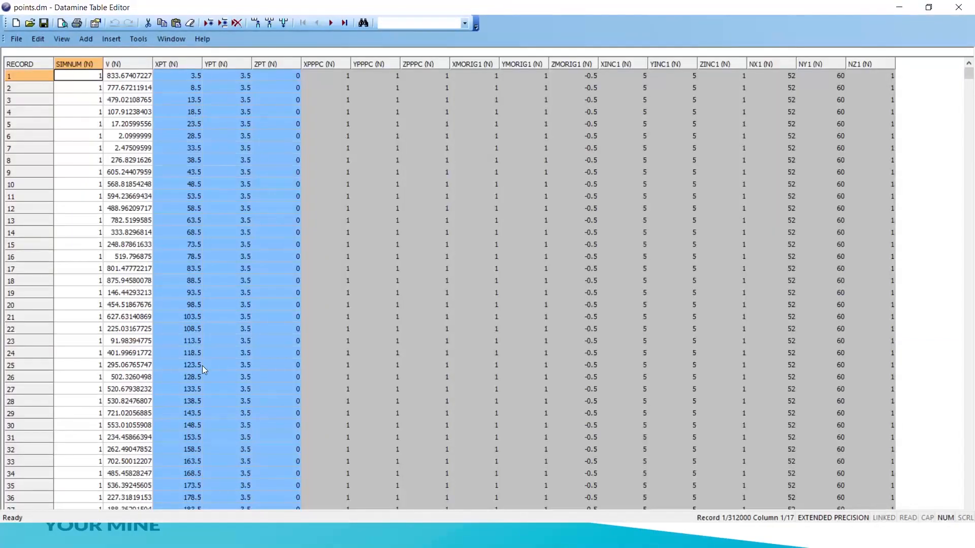
scroll(878, 230, down, 8)
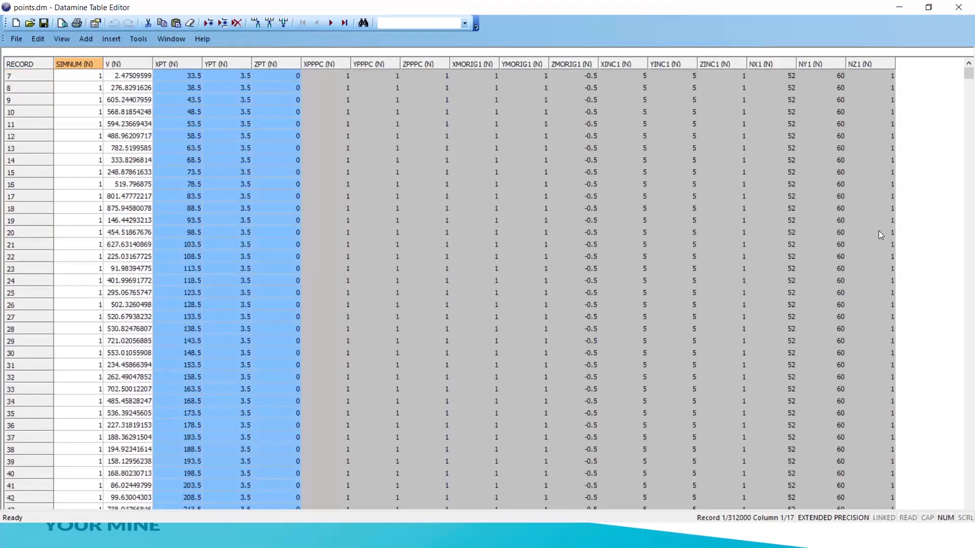
scroll(224, 308, up, 8)
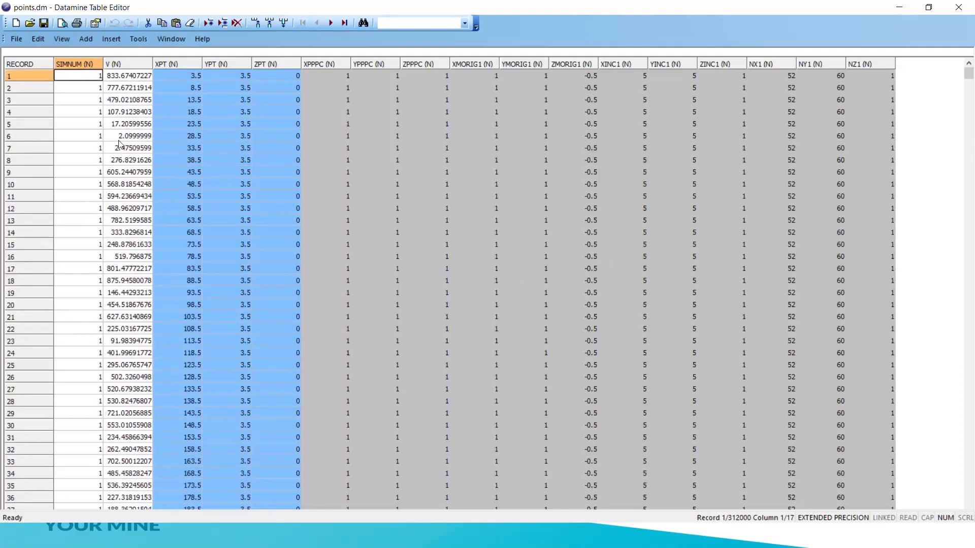
scroll(126, 138, down, 8)
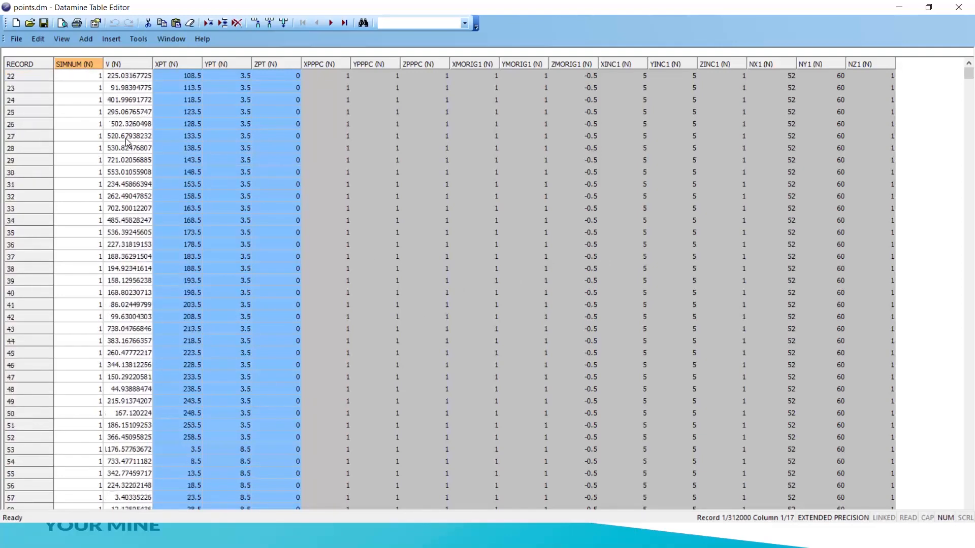
scroll(126, 138, up, 8)
scroll(176, 129, down, 7)
scroll(157, 131, up, 7)
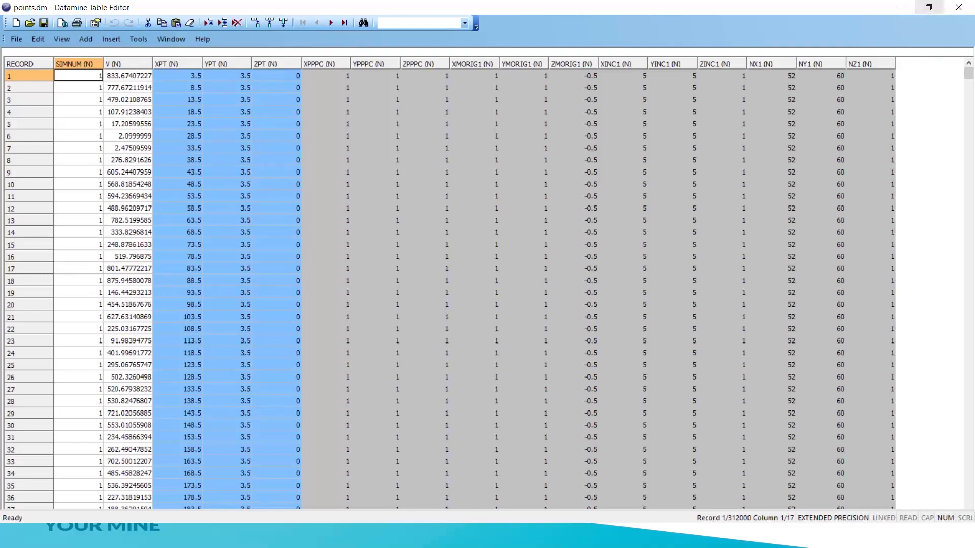
click(963, 7)
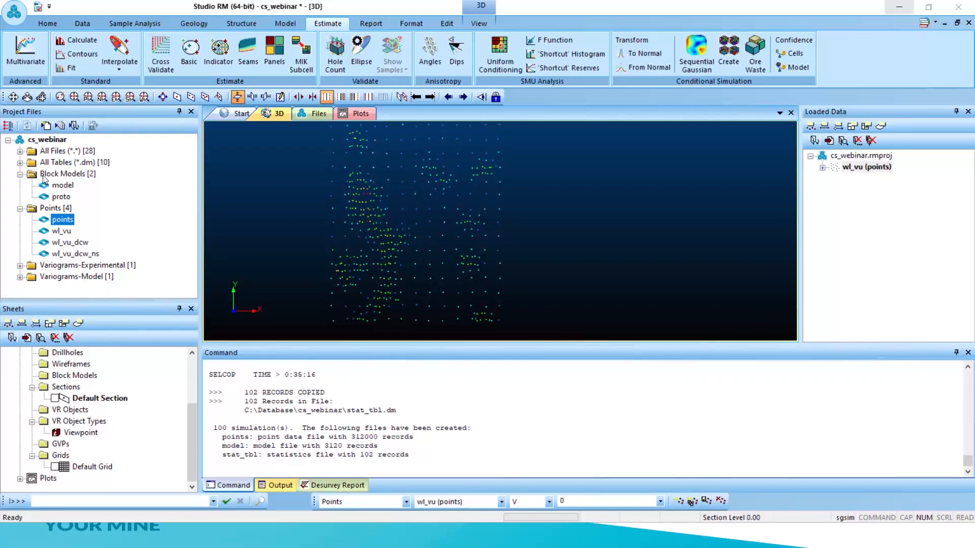
Open the stat_tbl statistics table and compare the Samples record's statistics with those of realizations SIM1 and SIM2
click(21, 163)
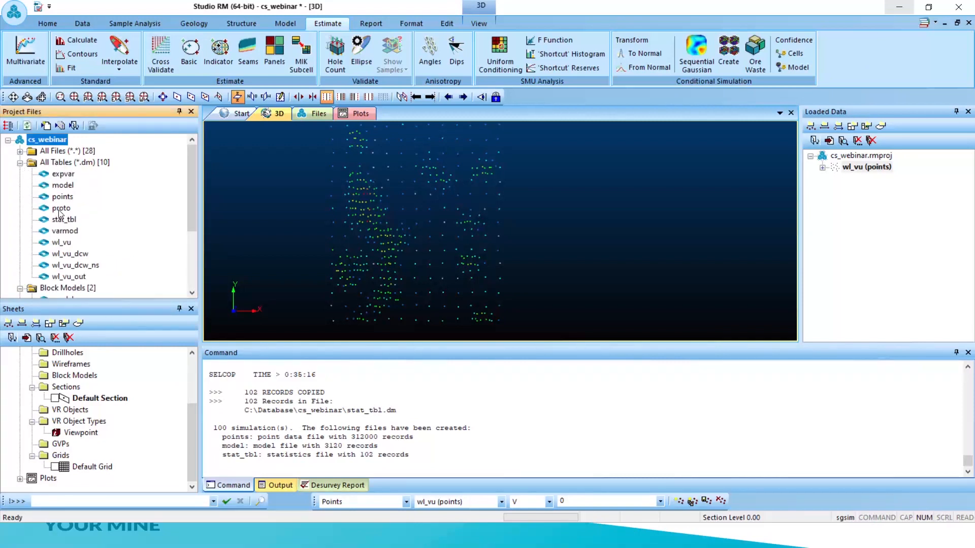
double_click(60, 220)
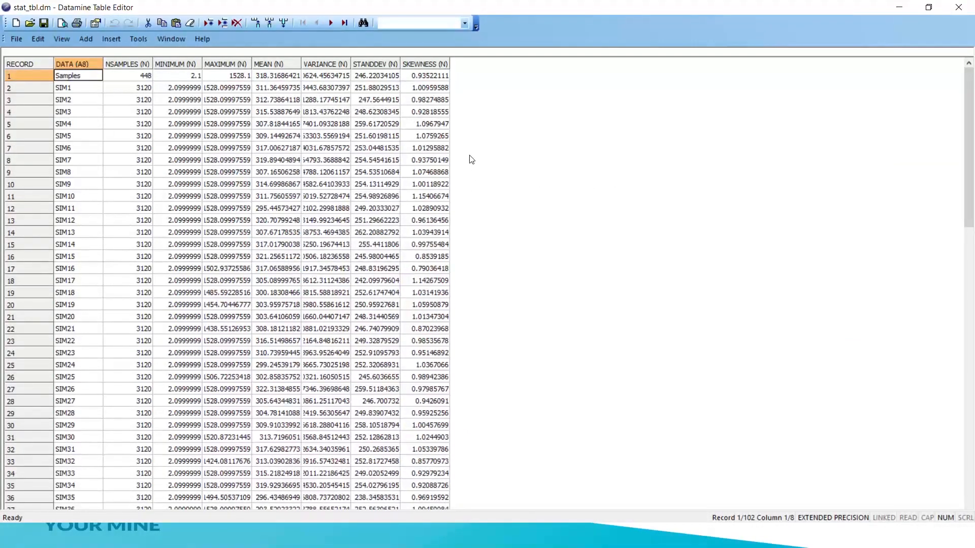
click(201, 78)
click(328, 80)
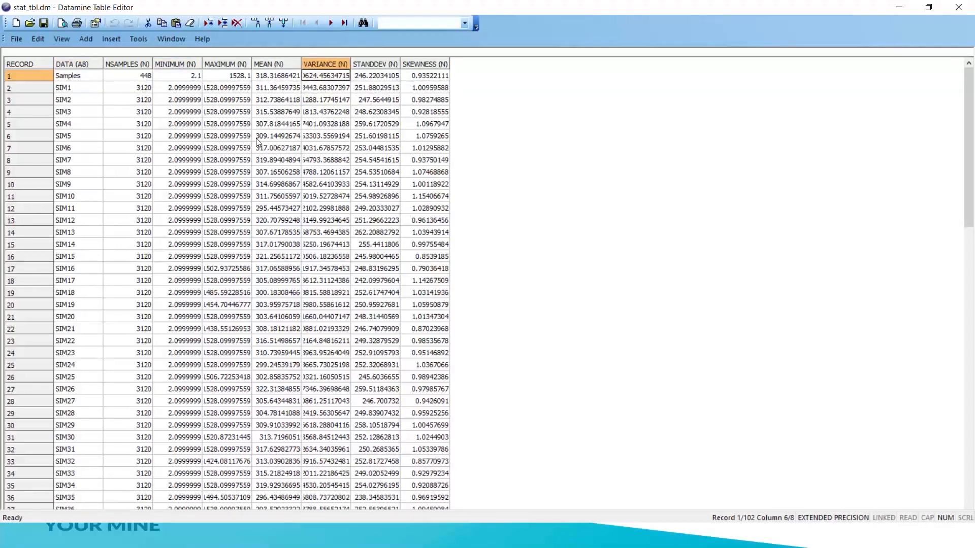
click(43, 92)
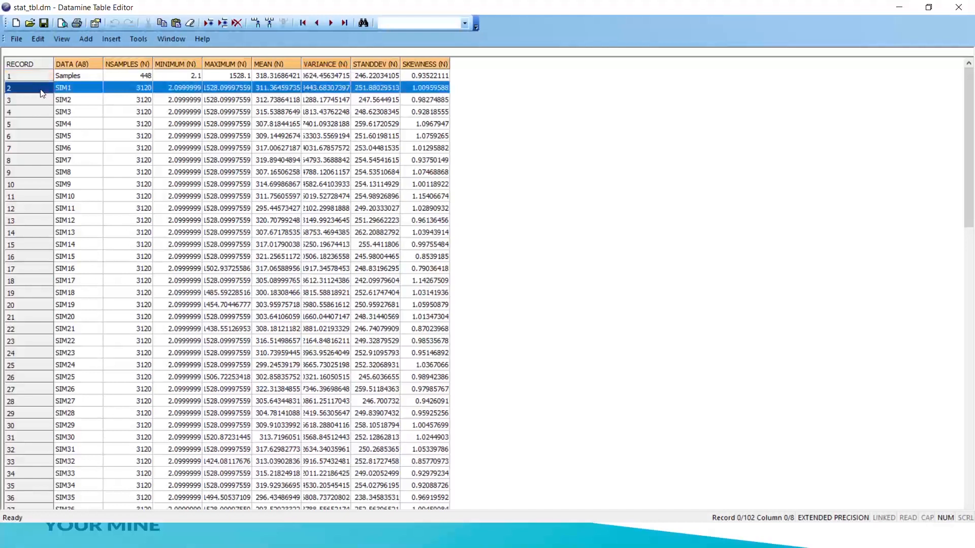
click(292, 89)
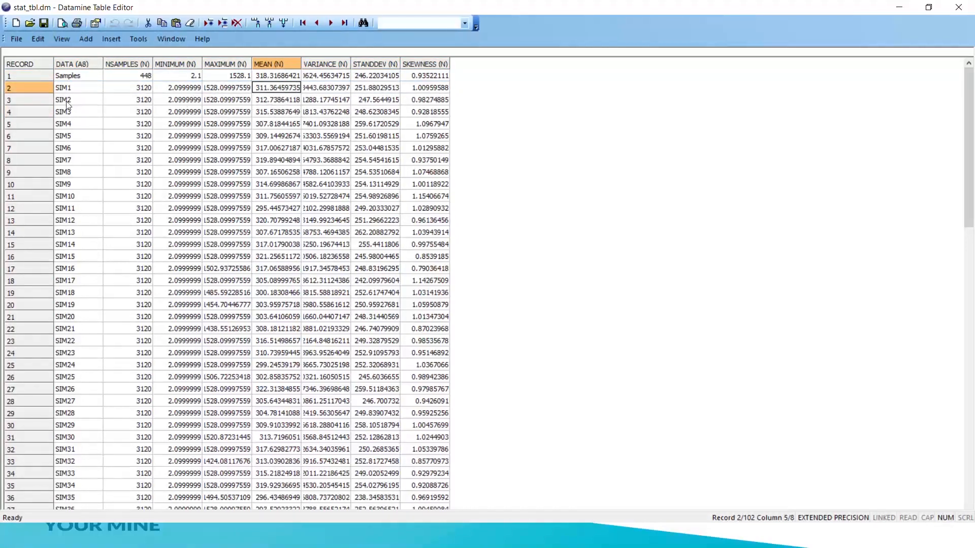
click(43, 101)
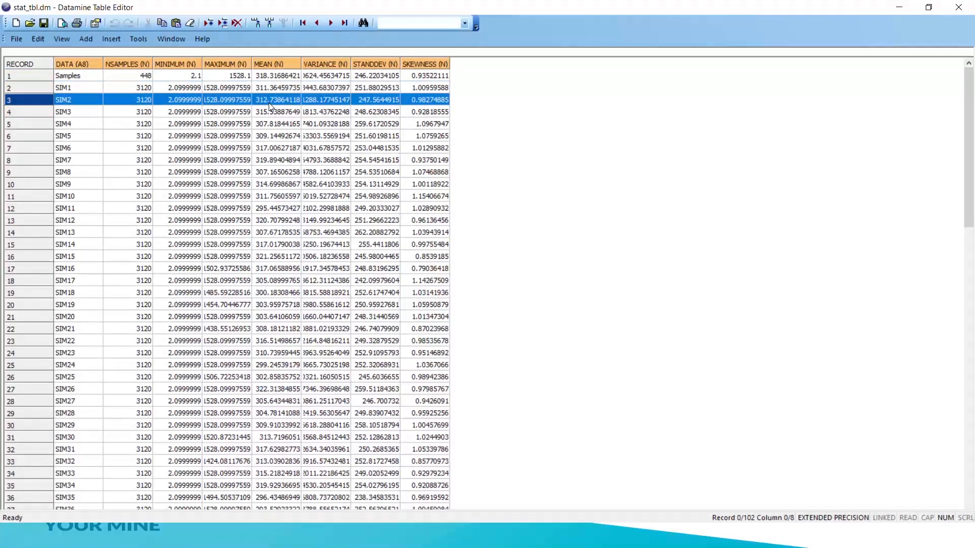
scroll(279, 211, down, 3)
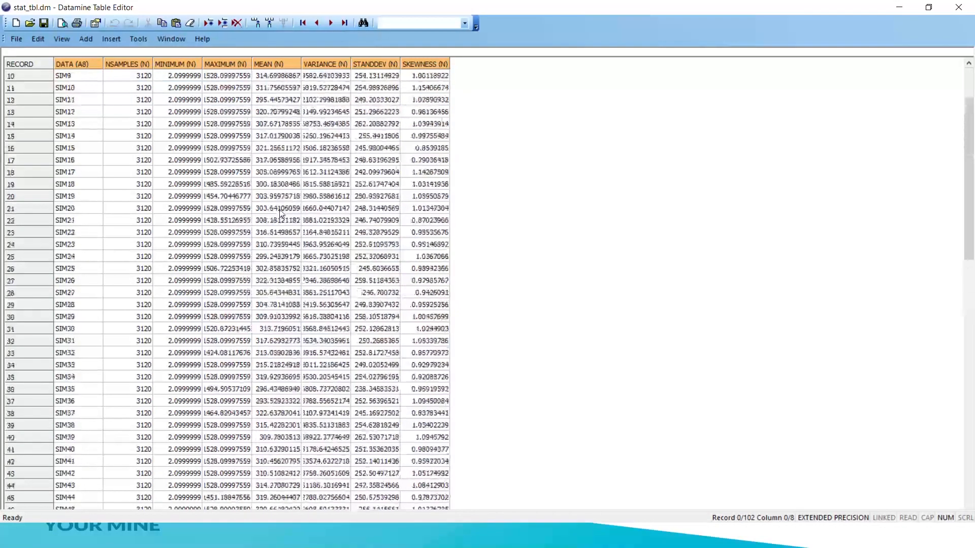
scroll(279, 211, up, 3)
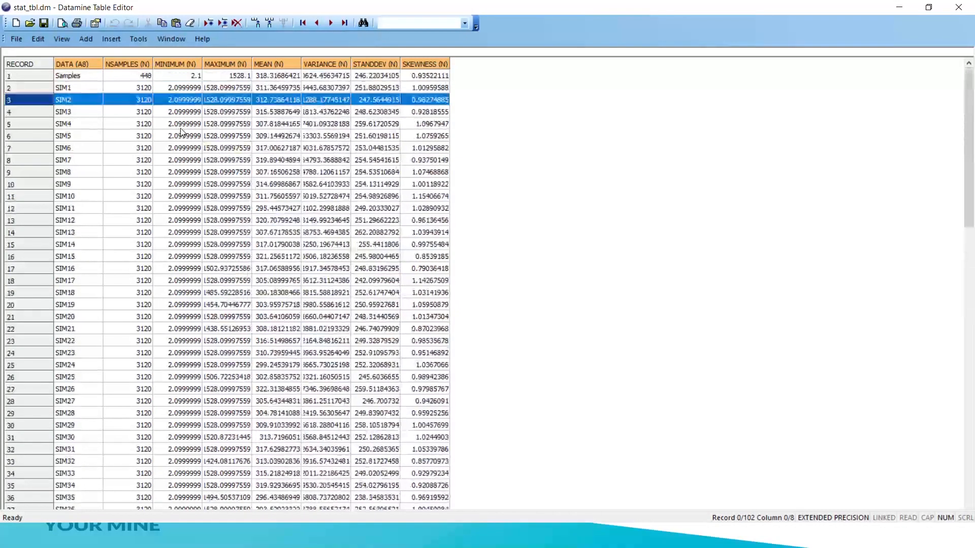
Compare the Samples mean with the individual realization means and the overall mean in the table's last record
click(278, 76)
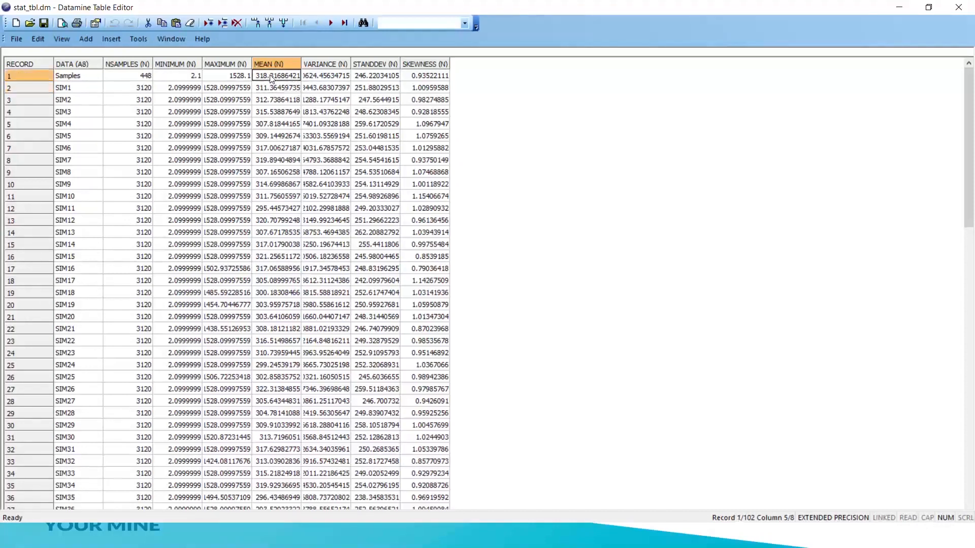
scroll(284, 203, down, 20)
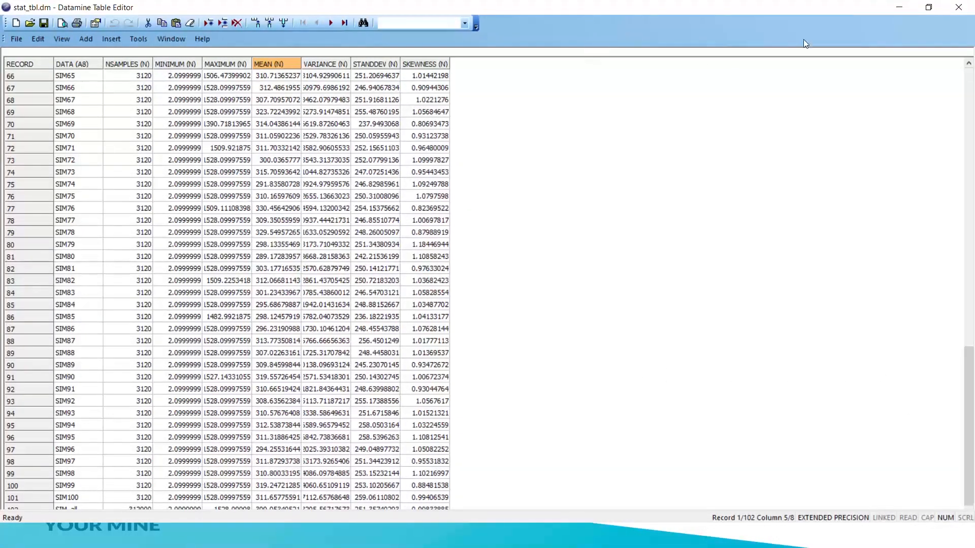
click(929, 7)
click(930, 13)
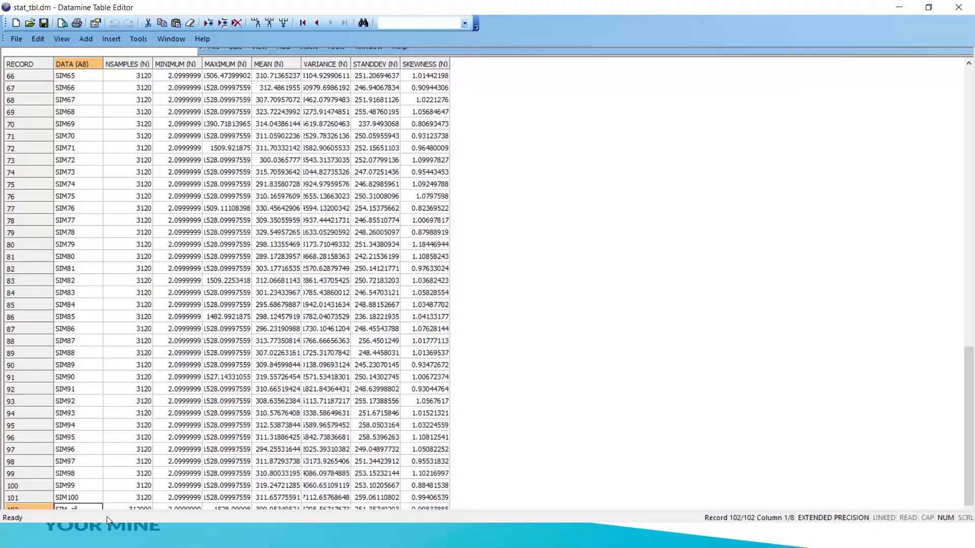
click(267, 509)
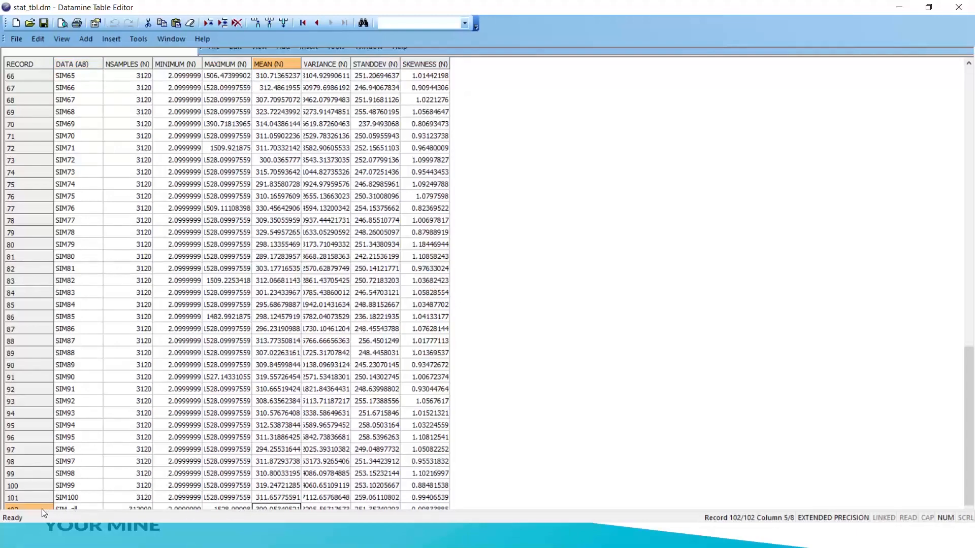
scroll(616, 184, up, 16)
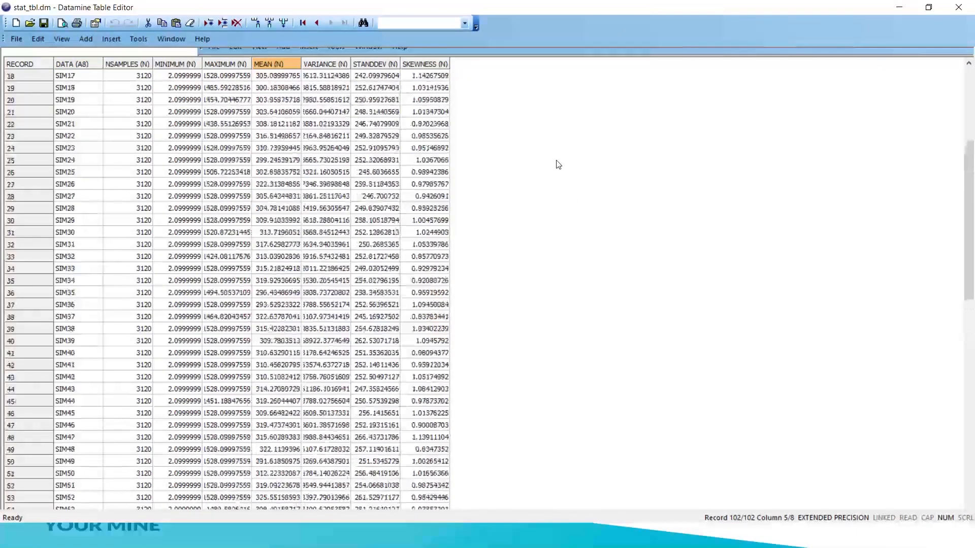
Close the stat_tbl statistics table and switch to the SGSIM workflow slide
scroll(560, 168, up, 5)
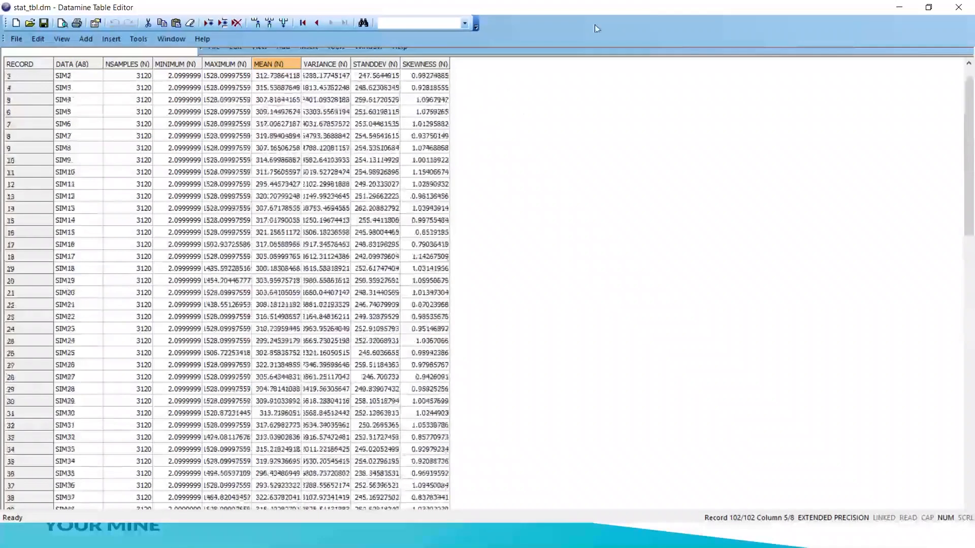
click(959, 8)
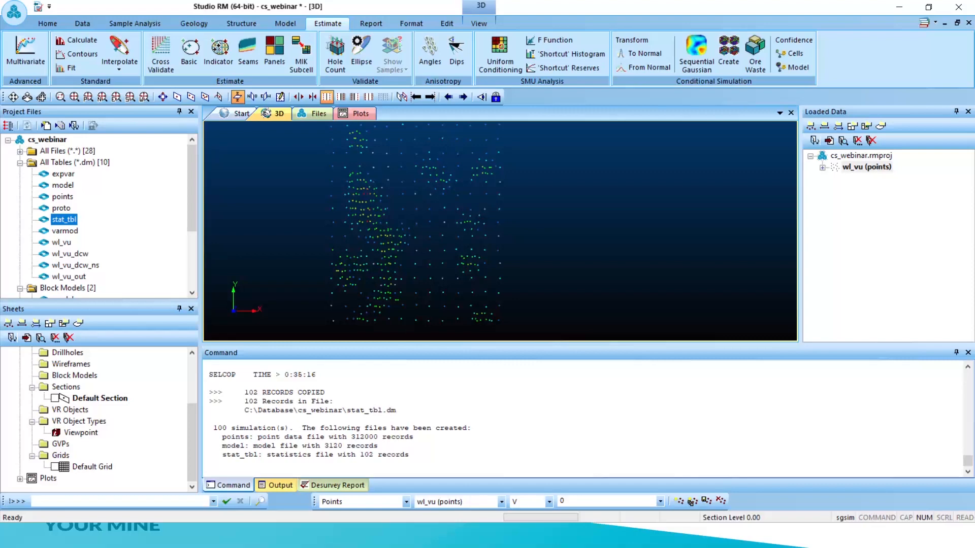
click(900, 10)
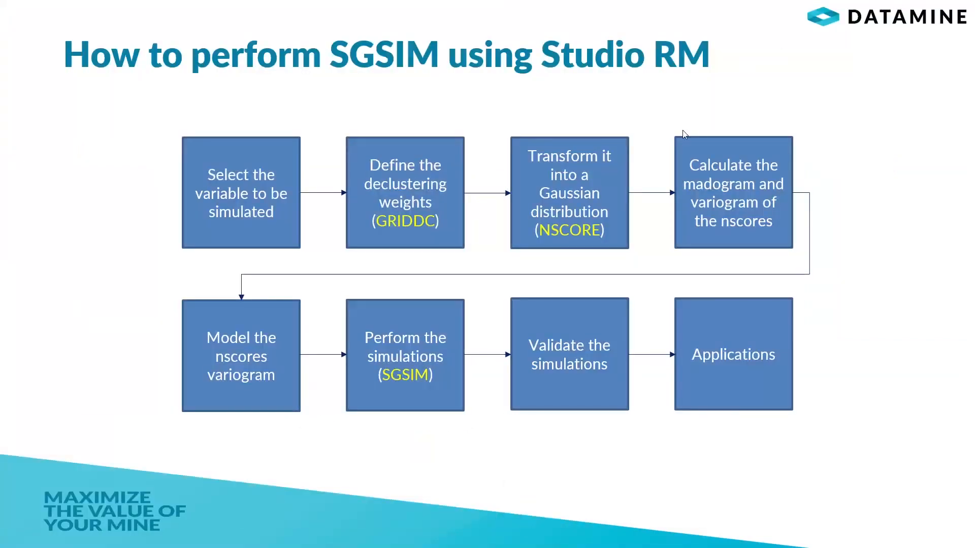
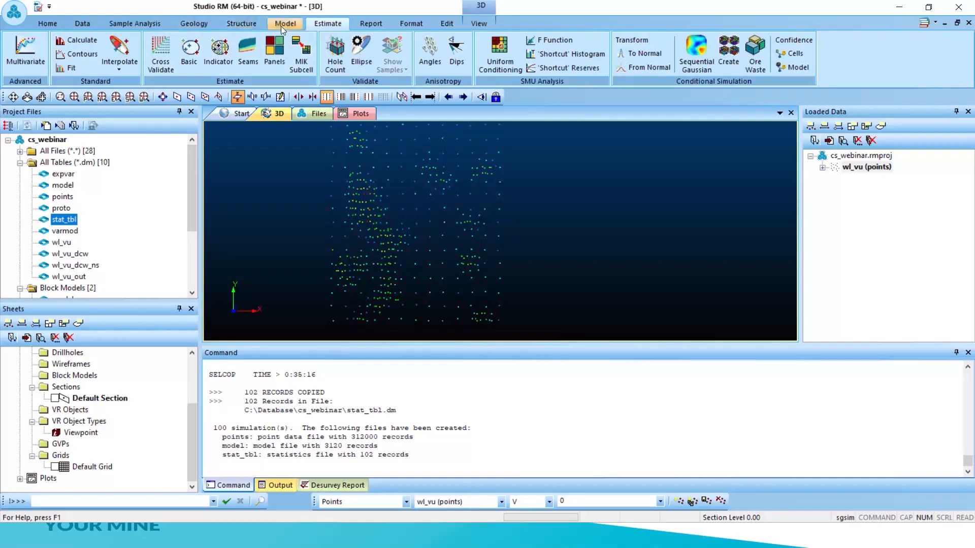
Create a new histogram from a data file, using the stat_tbl table as its source
click(130, 22)
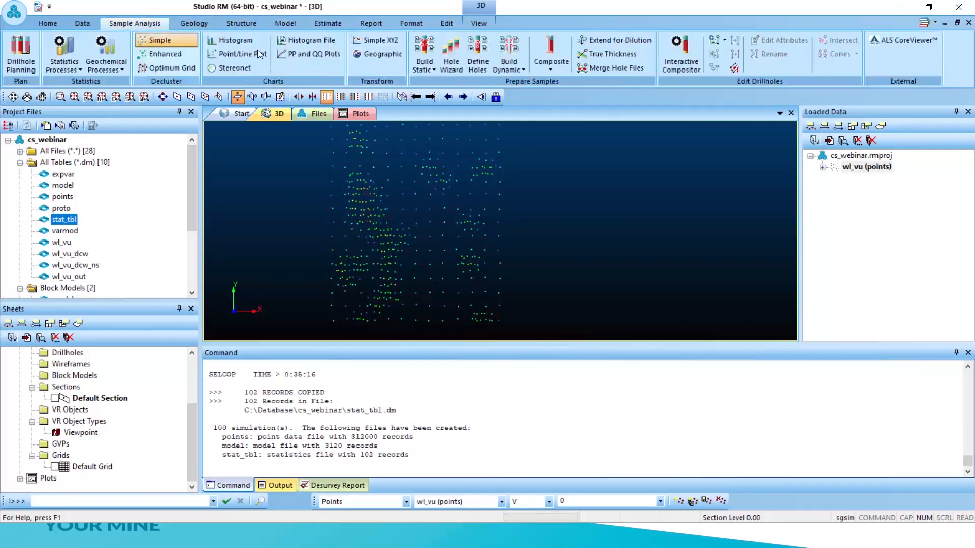
click(235, 41)
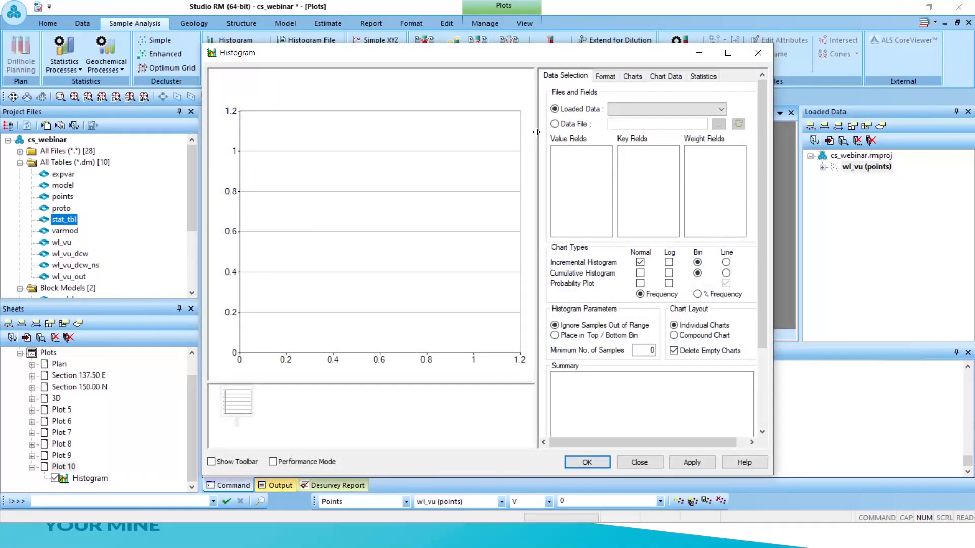
click(553, 124)
click(715, 125)
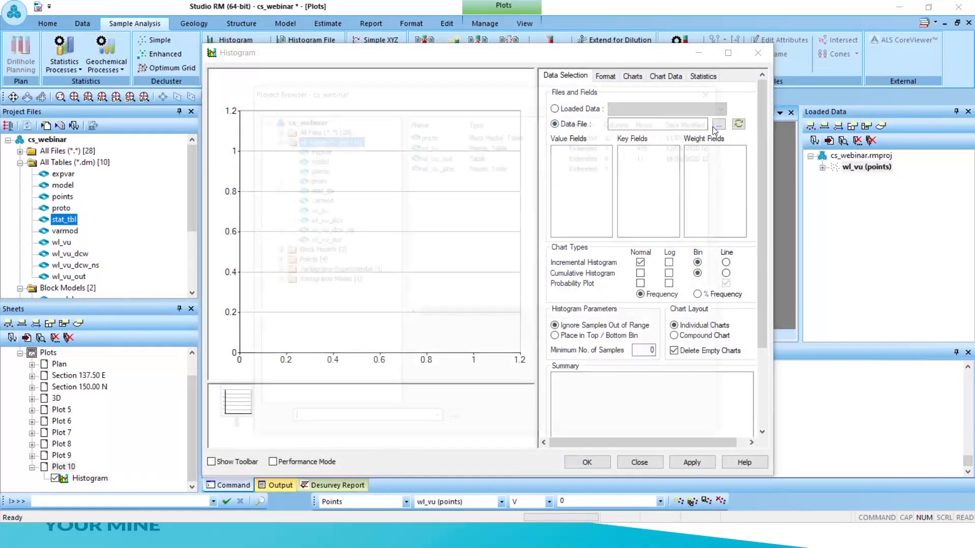
click(317, 190)
click(574, 423)
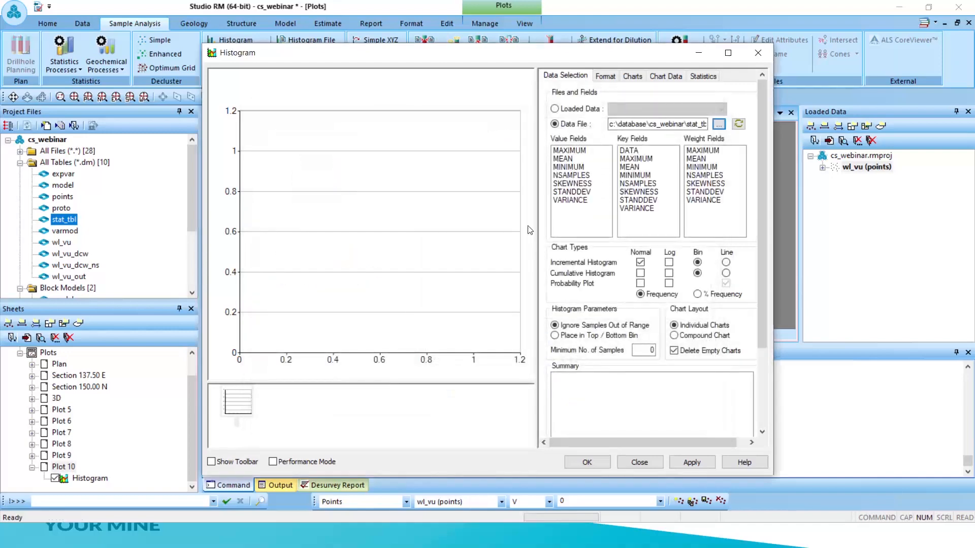
Plot an incremental histogram of the MEAN field with its scale in % Frequency
click(564, 161)
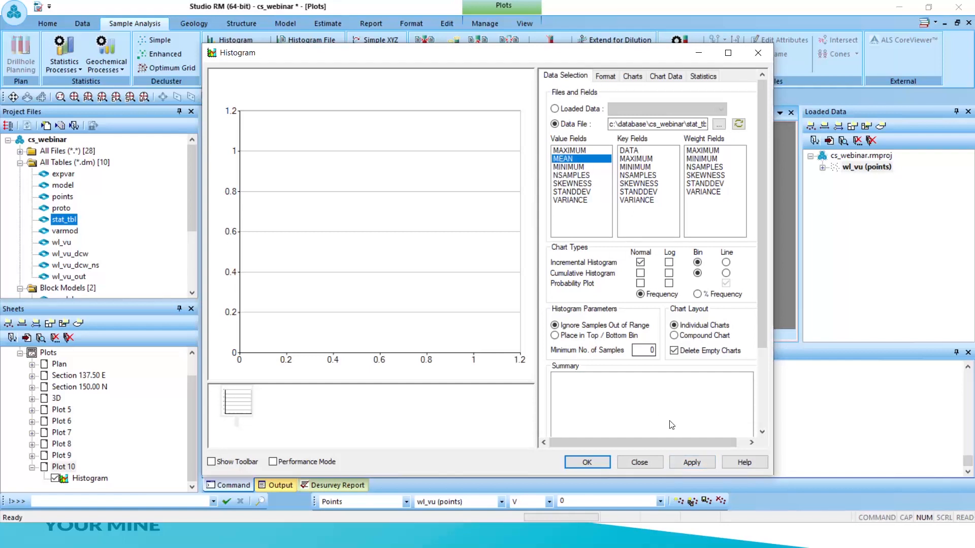
click(691, 463)
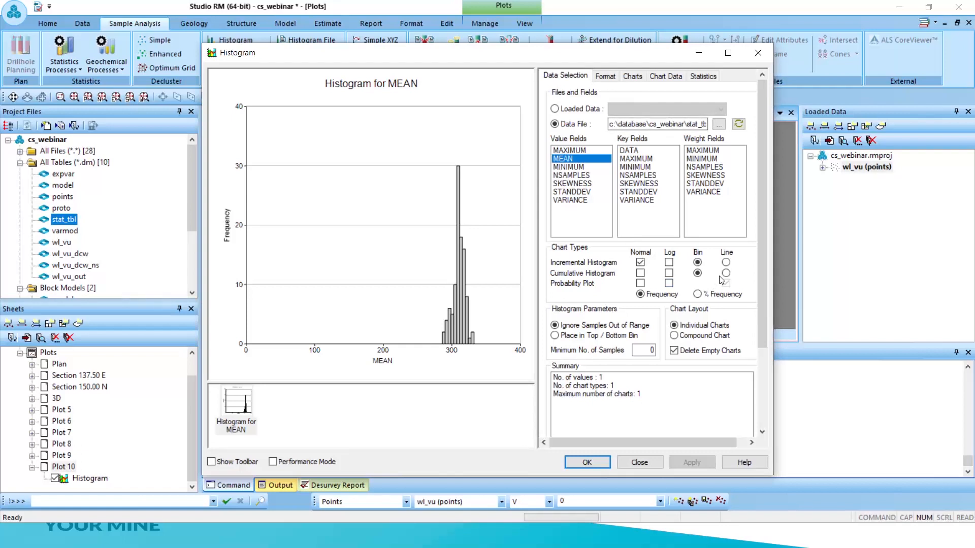
click(697, 294)
click(699, 466)
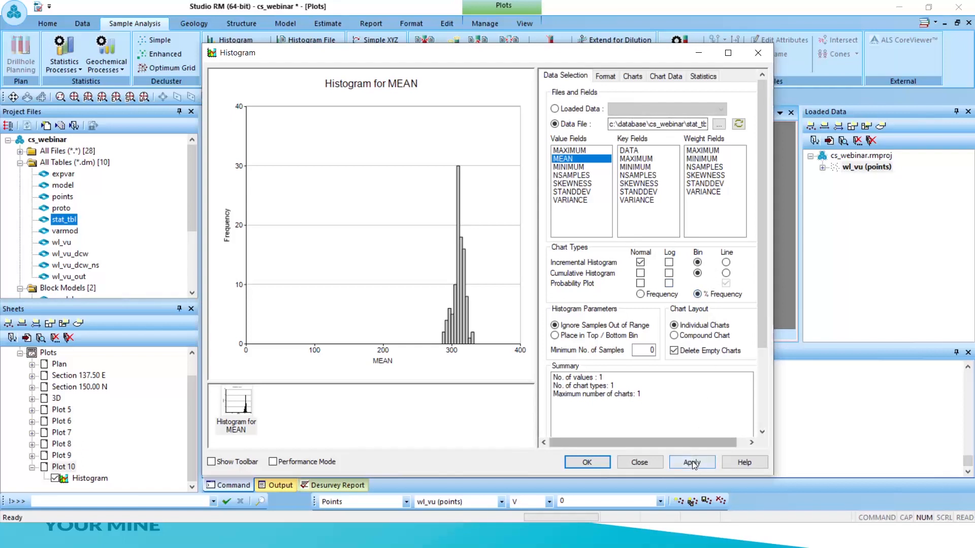
Choose Total Samples, Minimum, Maximum, Mean, Variance and Coefficient of Variation as the statistics listed on the histogram
click(703, 77)
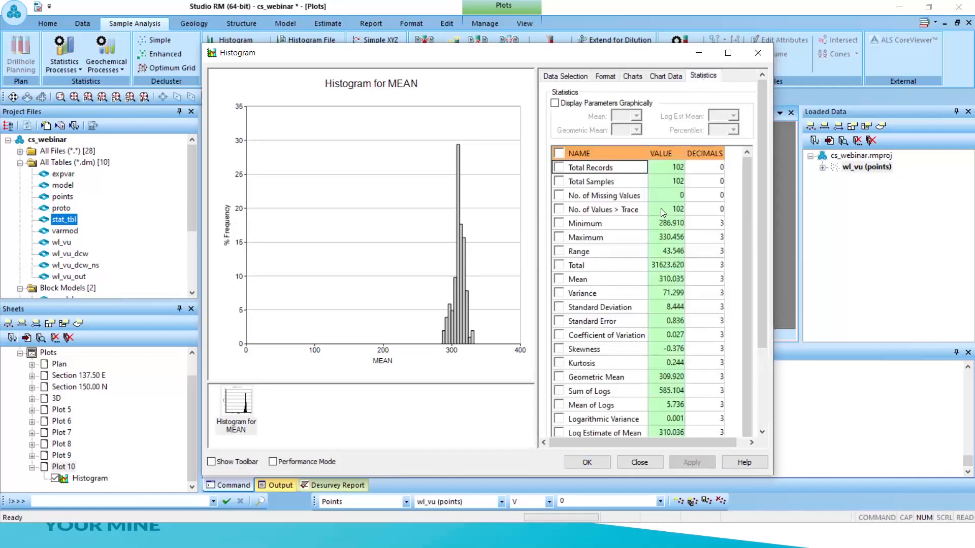
click(558, 182)
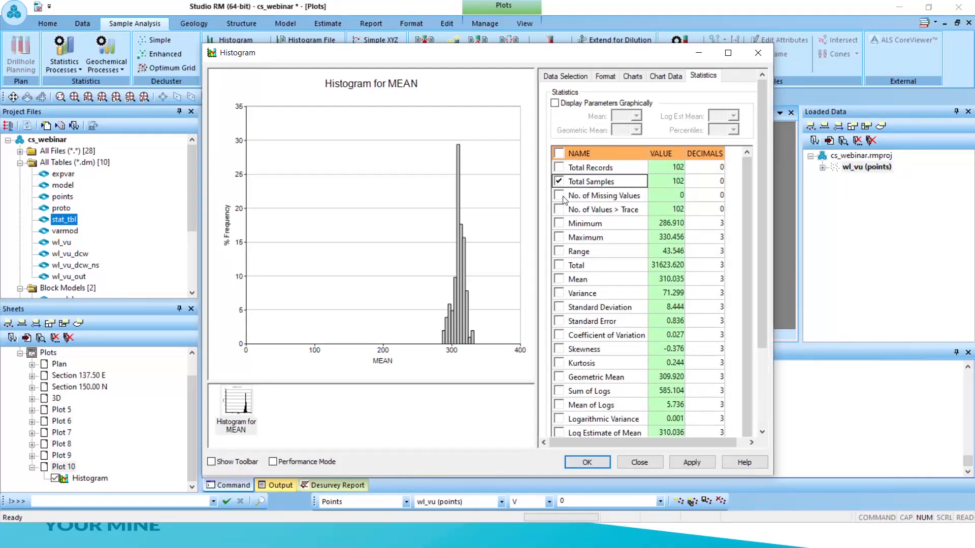
click(559, 224)
click(560, 238)
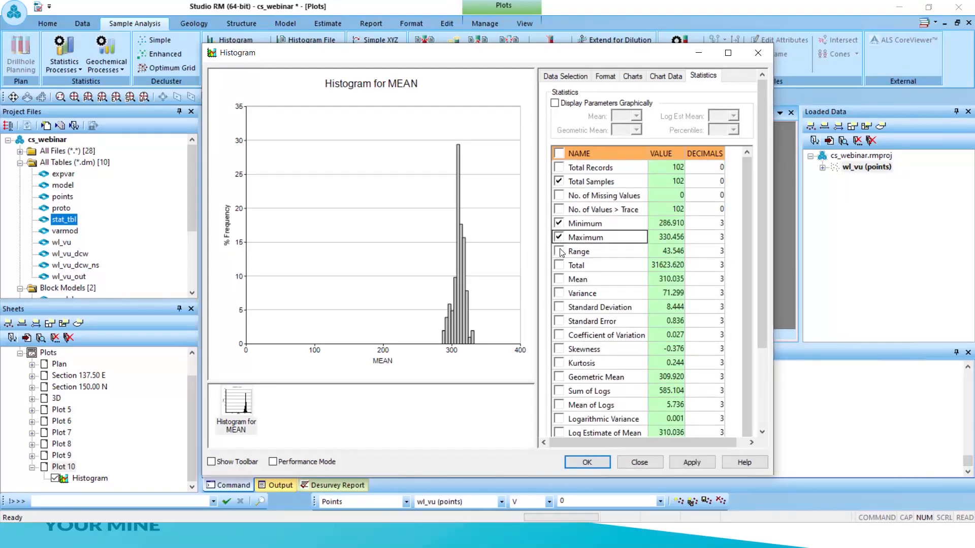
click(560, 281)
click(559, 294)
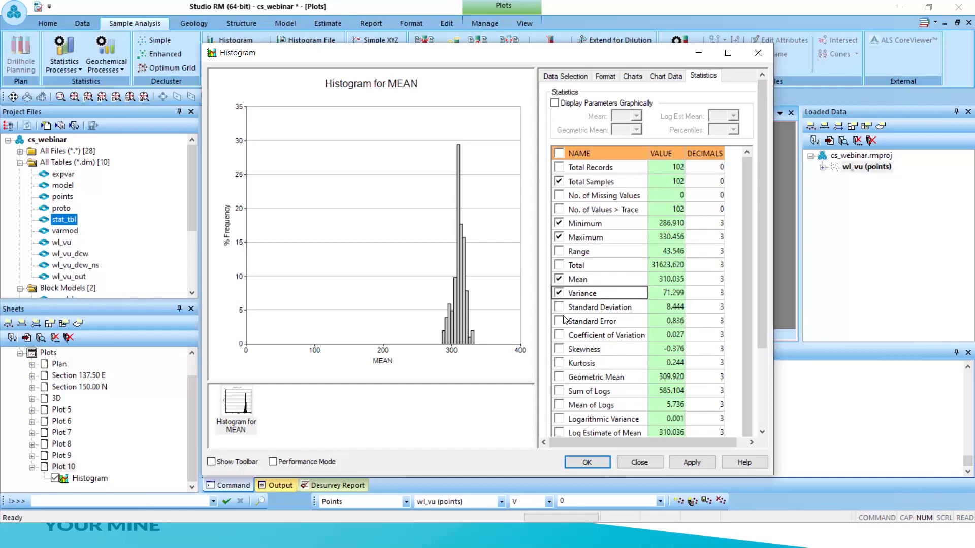
click(559, 336)
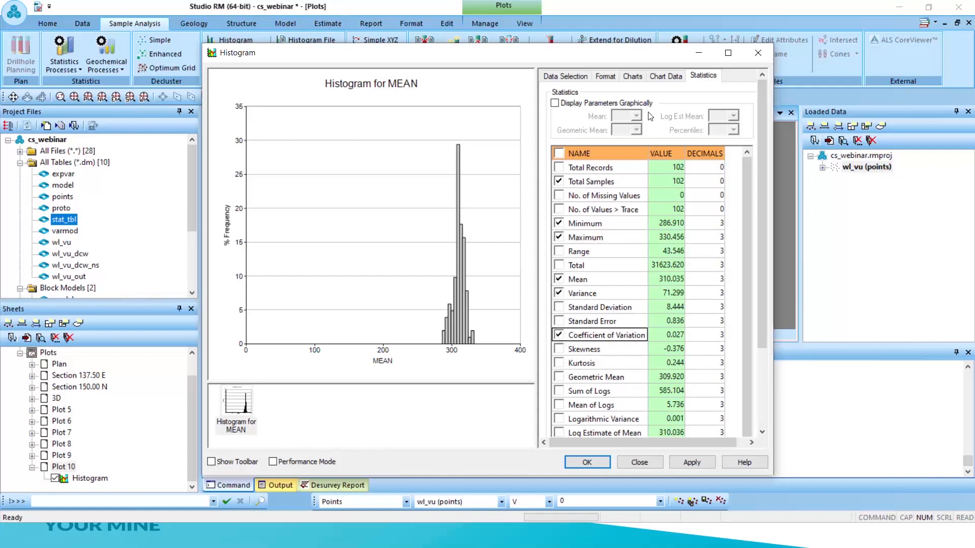
Enable the custom bin size and custom X and Y axes, with a Y axis maximum of 100 and interval of 10
click(671, 78)
click(614, 77)
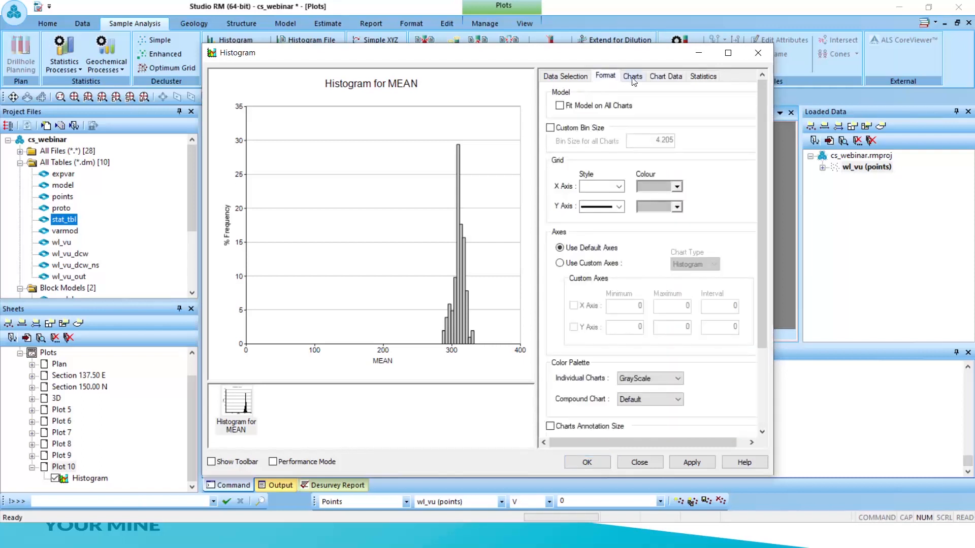
click(550, 127)
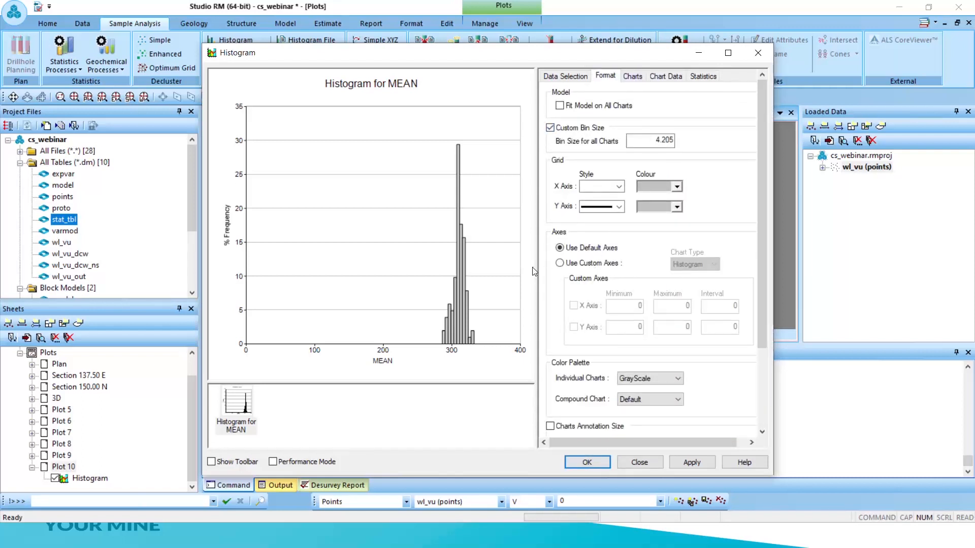
click(559, 264)
click(574, 305)
click(573, 327)
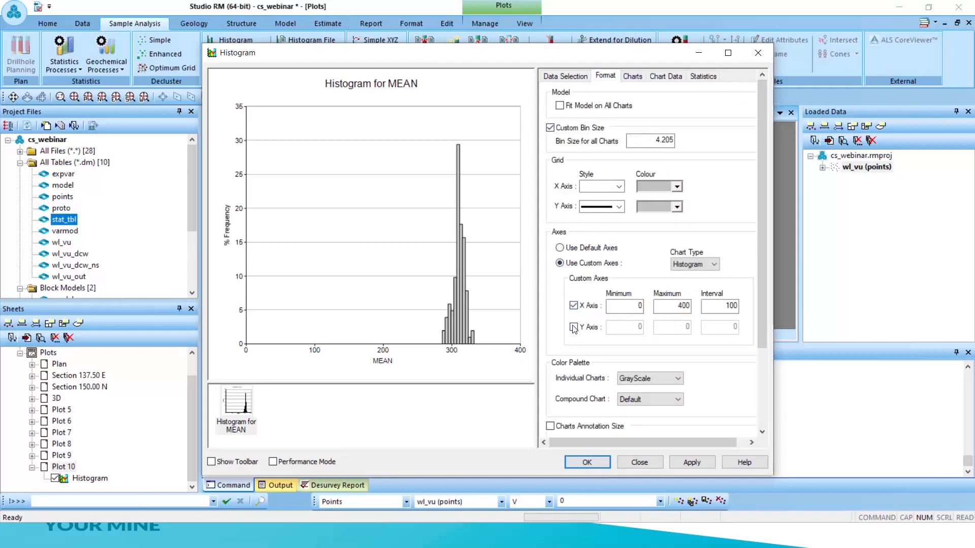
double_click(685, 327)
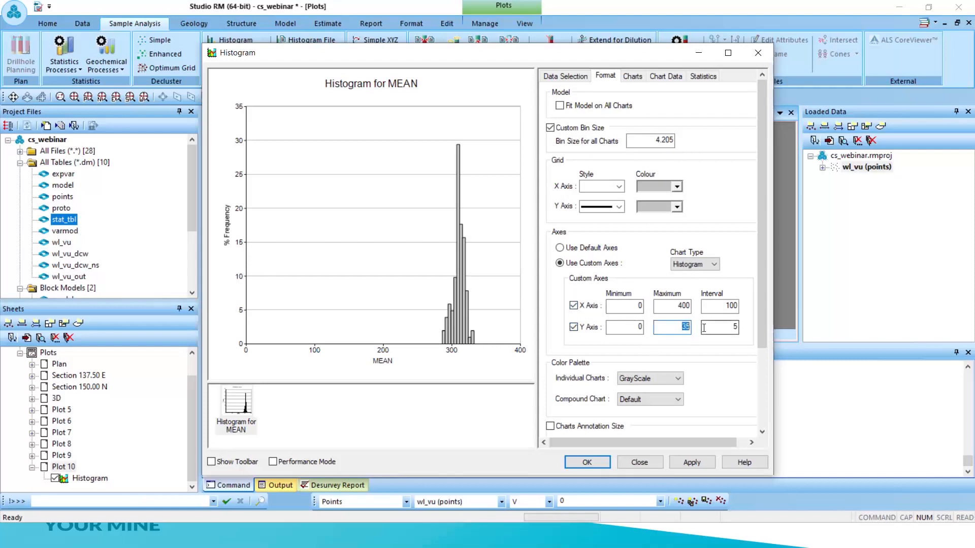
text(100)
key(Tab)
click(692, 462)
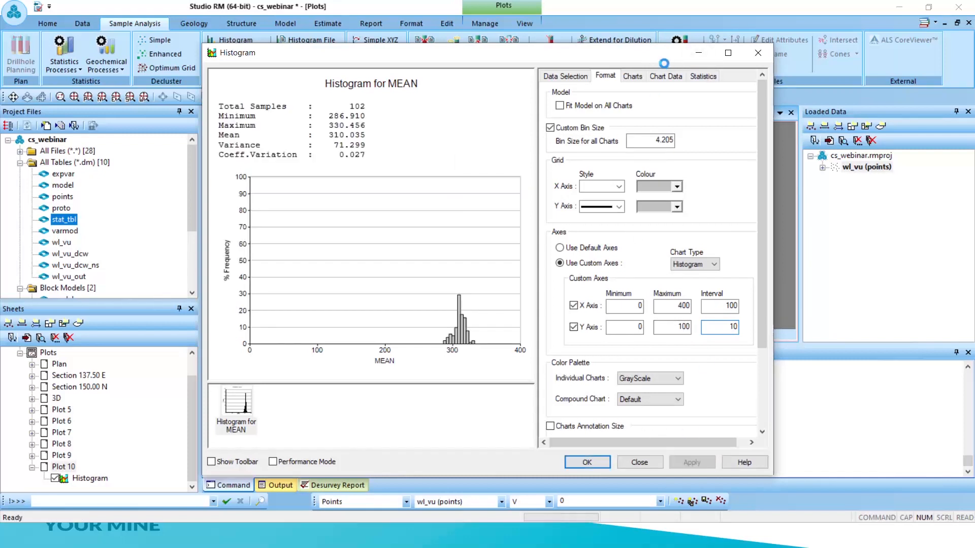
click(703, 76)
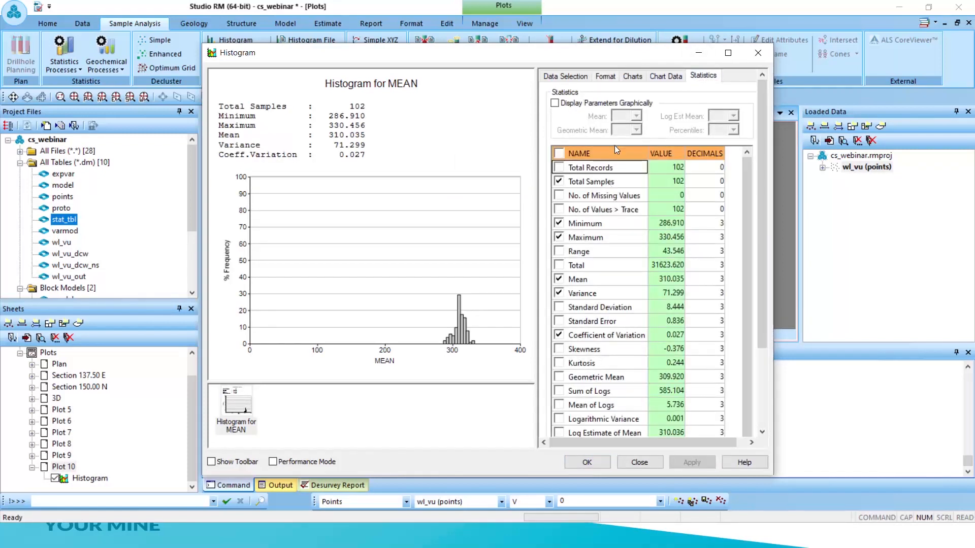
click(577, 77)
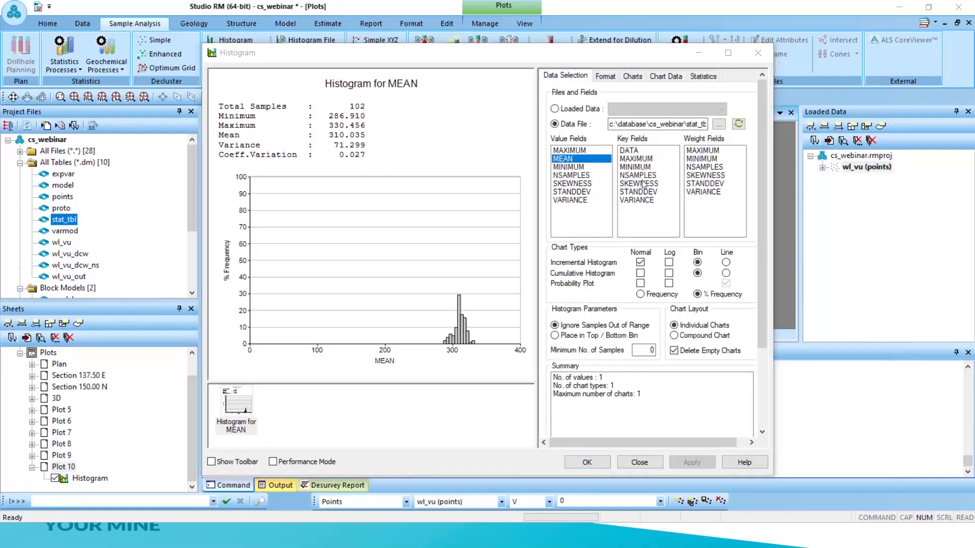
click(631, 78)
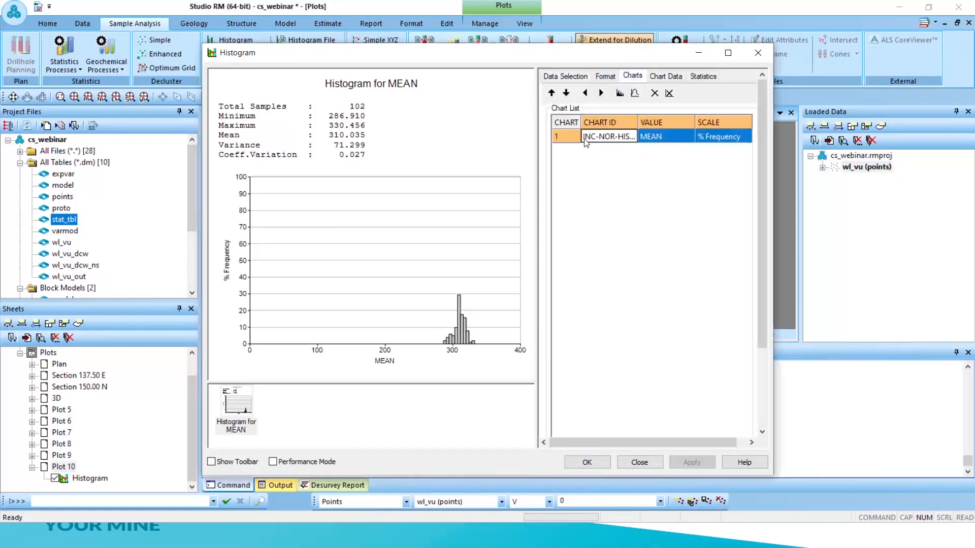
Set the histogram's custom X axis to minimum 260, maximum 340 and interval 20, and apply the changes
click(609, 76)
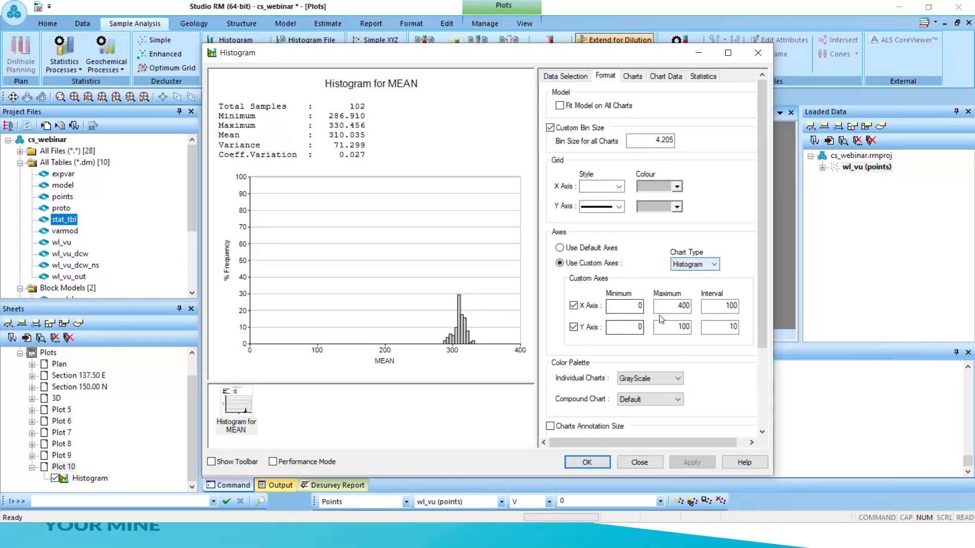
drag(674, 306, 703, 312)
text(28)
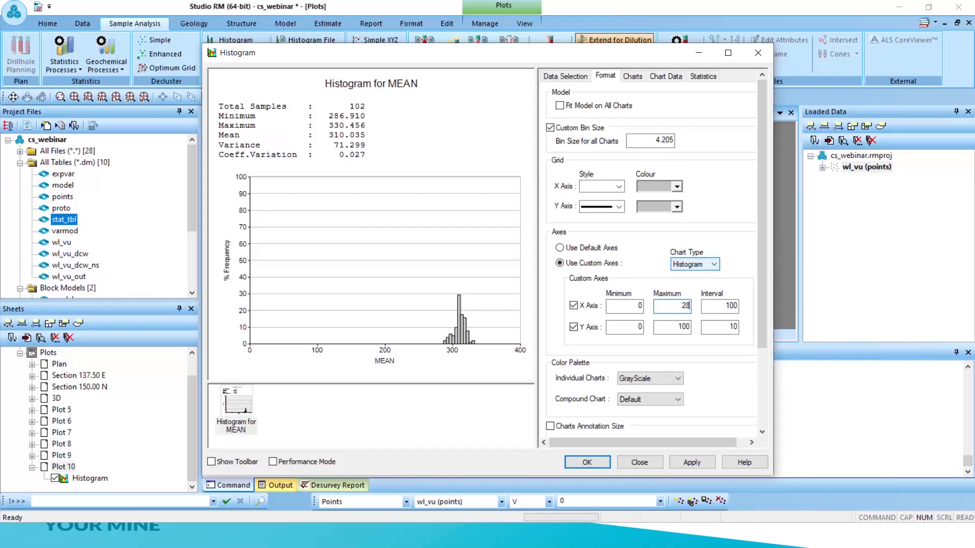
drag(681, 306, 694, 310)
text(260)
key(Tab)
key(shift+Tab)
key(shift+Tab)
text(26)
key(Tab)
text(340)
key(Tab)
text(20)
click(692, 464)
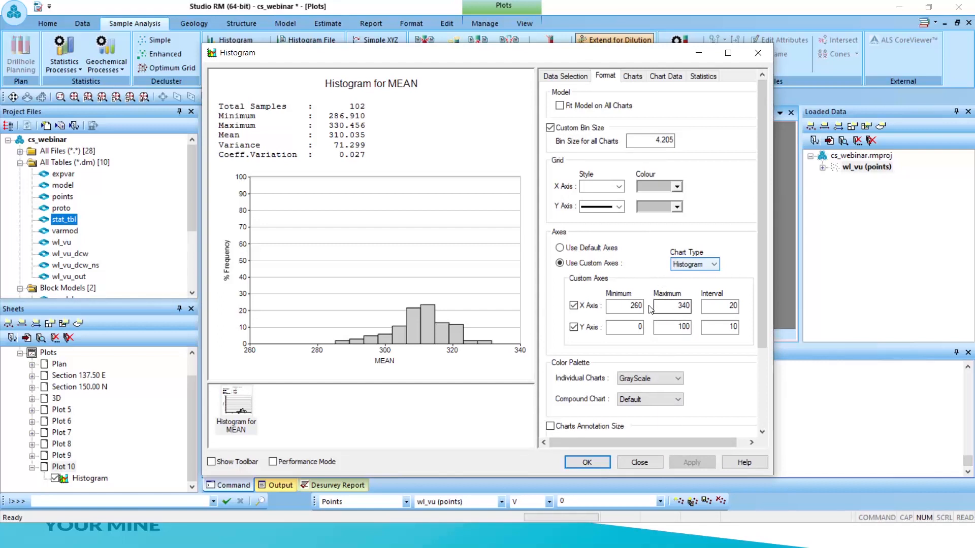
Set the X axis minimum to 280 and the bin size for all charts to 2.8, applying both changes
drag(635, 305, 637, 306)
text(8)
click(704, 464)
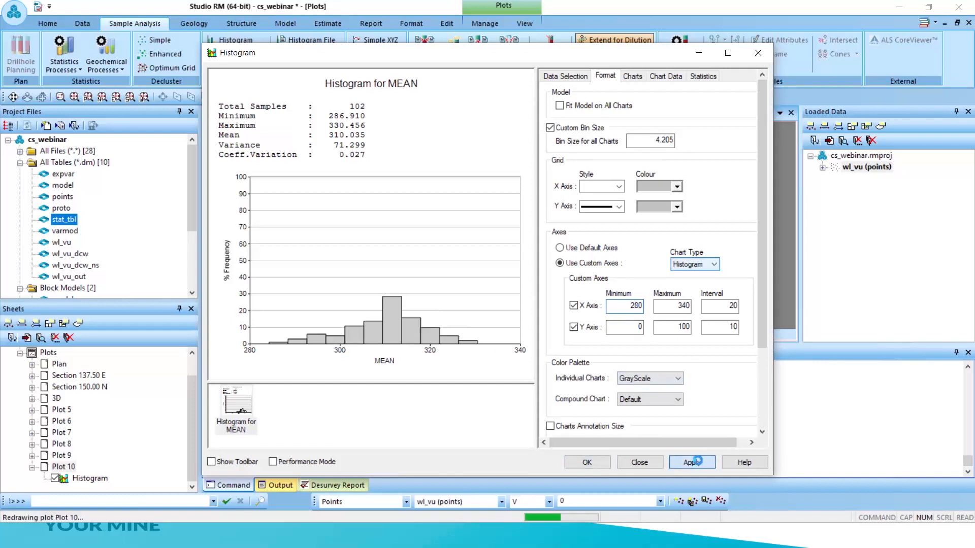
double_click(661, 138)
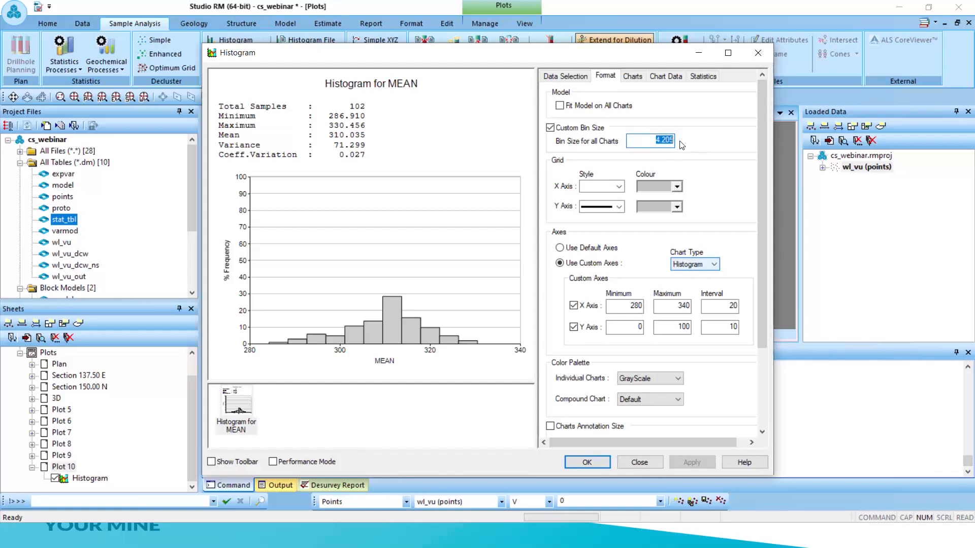
text(2.8)
click(690, 462)
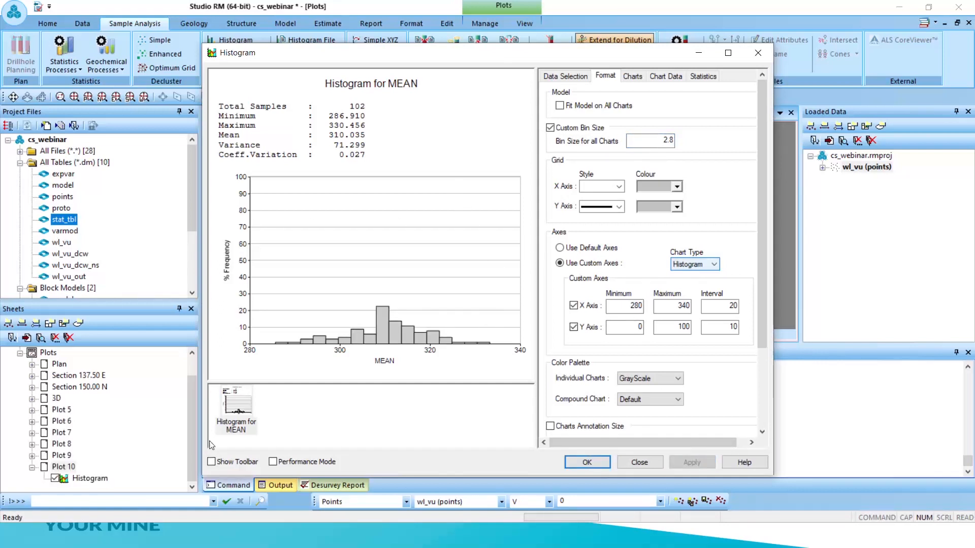
Show the histogram window's toolbar and save the chart of MEAN as an image named hist_sim_mean
drag(269, 384, 269, 398)
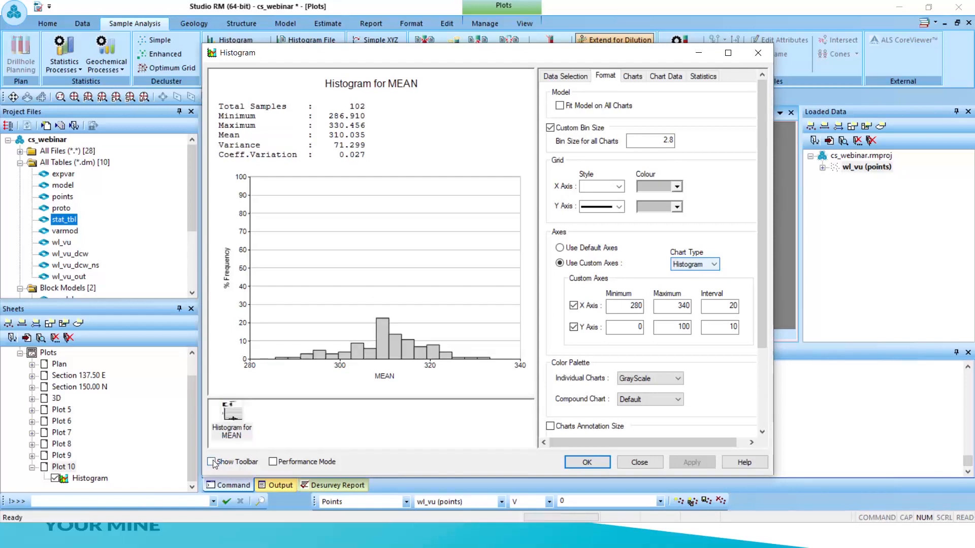
click(211, 462)
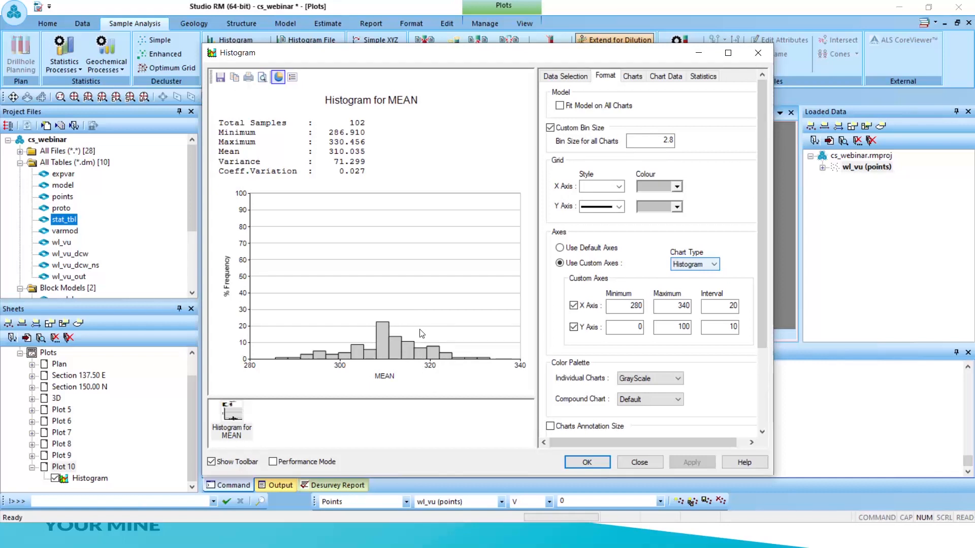
click(219, 78)
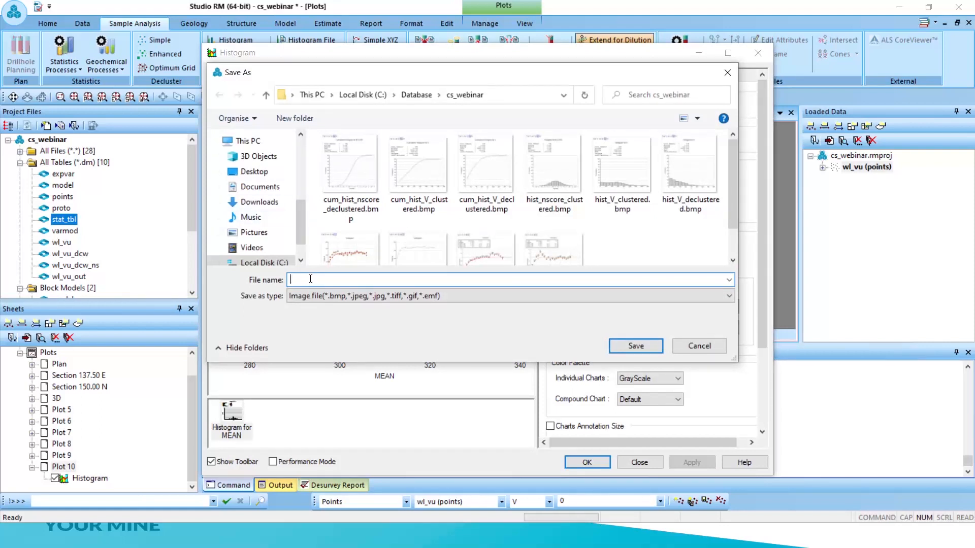
text(hi)
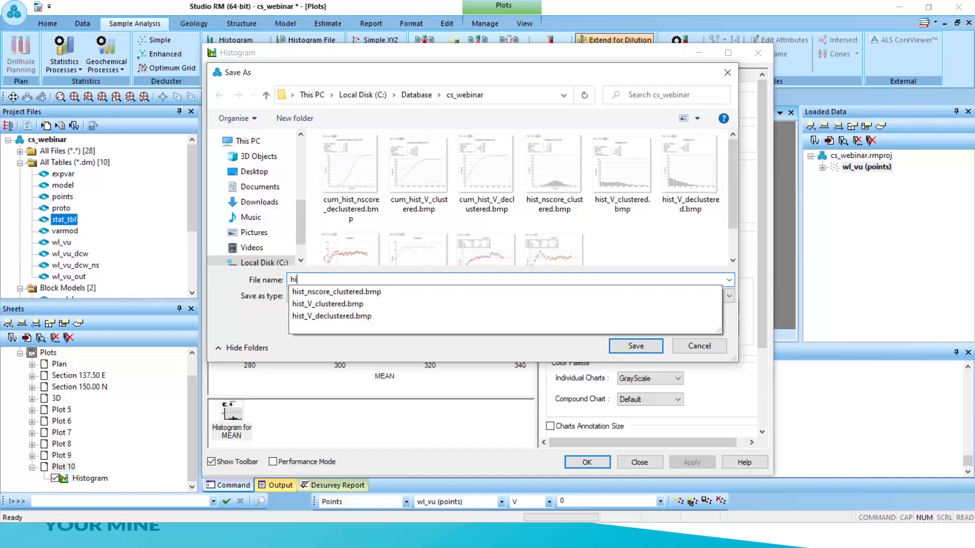
text(st_mean)
key(BackSpace)
key(BackSpace)
key(BackSpace)
key(BackSpace)
text(sim)
text(_se)
key(BackSpace)
text(mean)
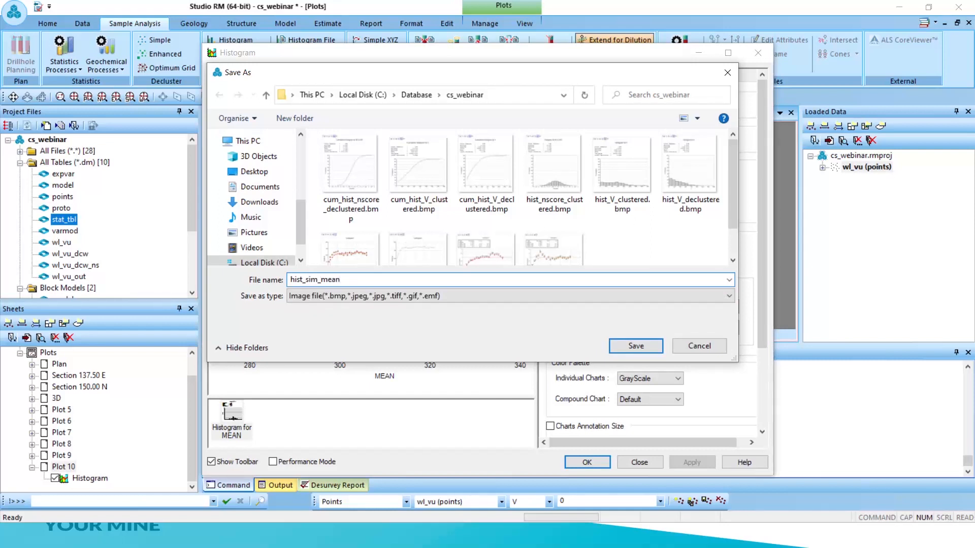
click(635, 348)
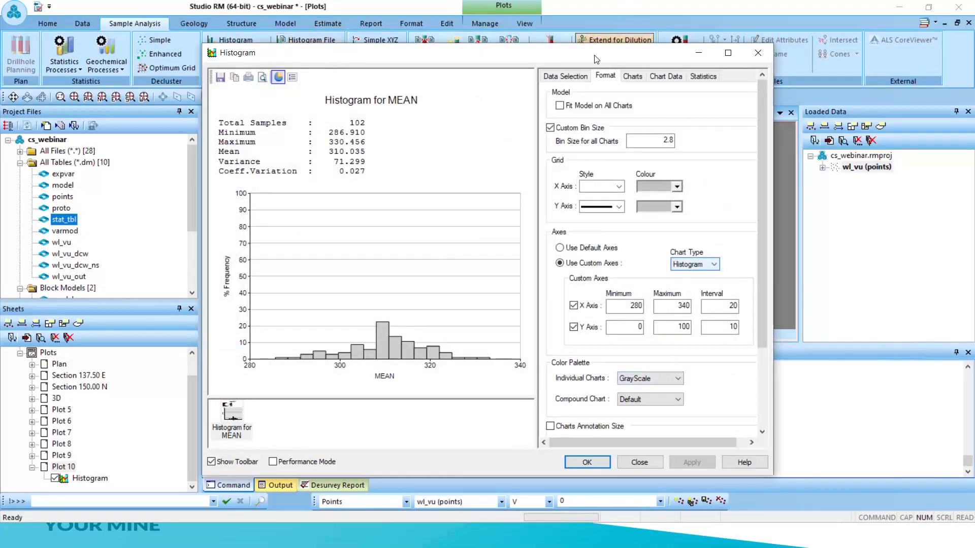
Switch the histogram's data file to the model table
click(572, 76)
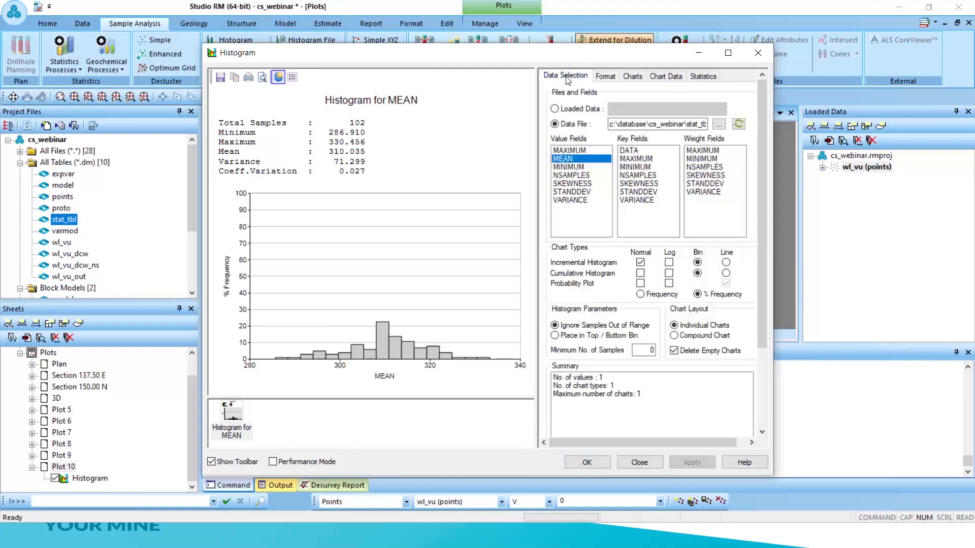
click(719, 125)
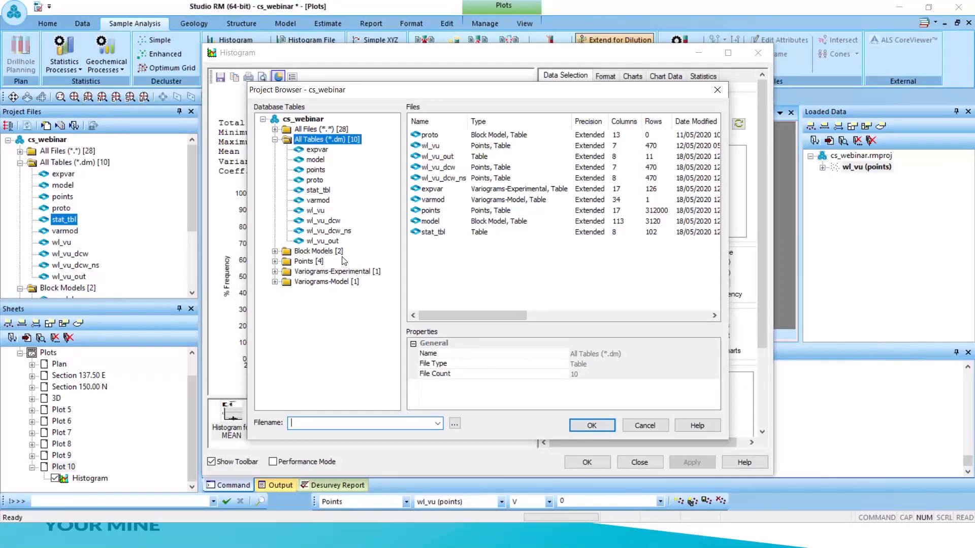
click(319, 161)
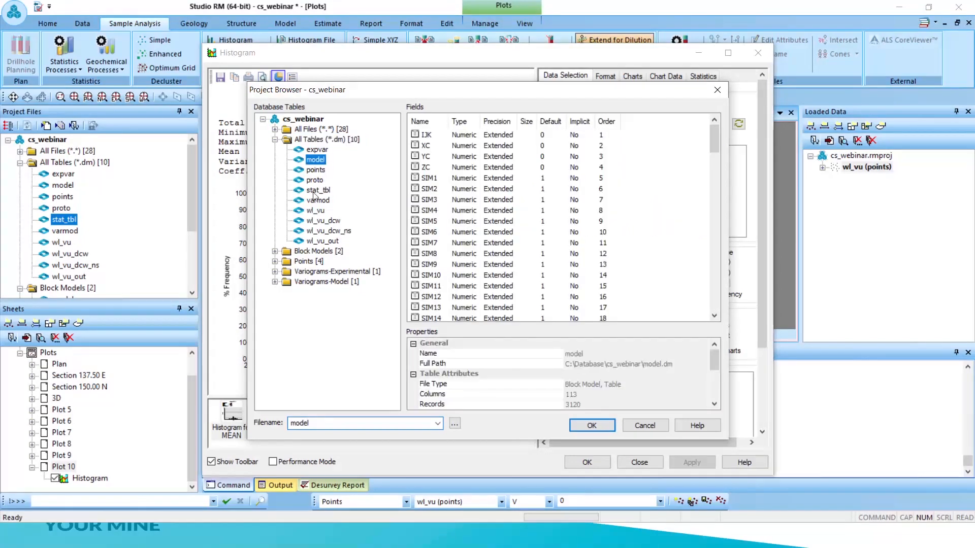
click(579, 425)
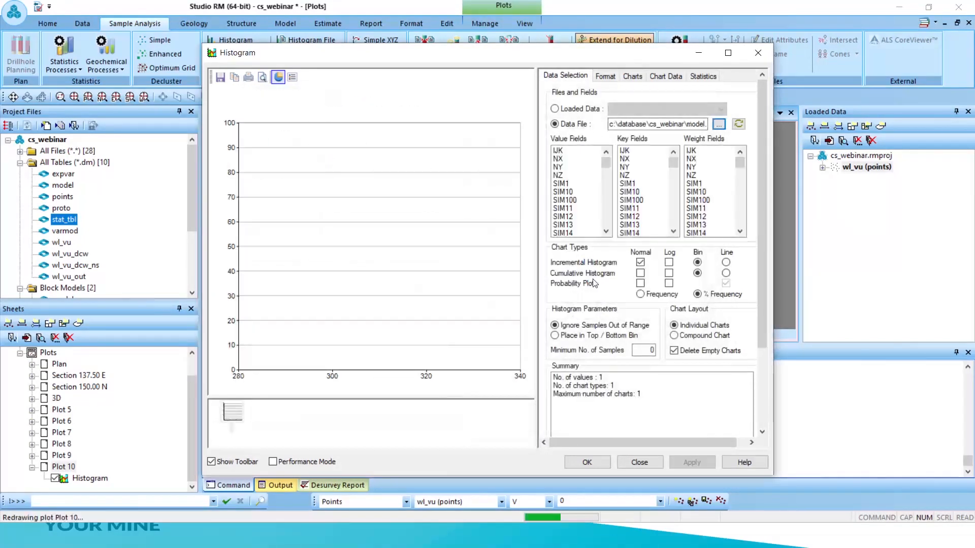
Select SIM1, SIM10, SIM100 and SIM11 to SIM17 as the value fields and enable Performance Mode
click(578, 186)
drag(578, 187, 580, 153)
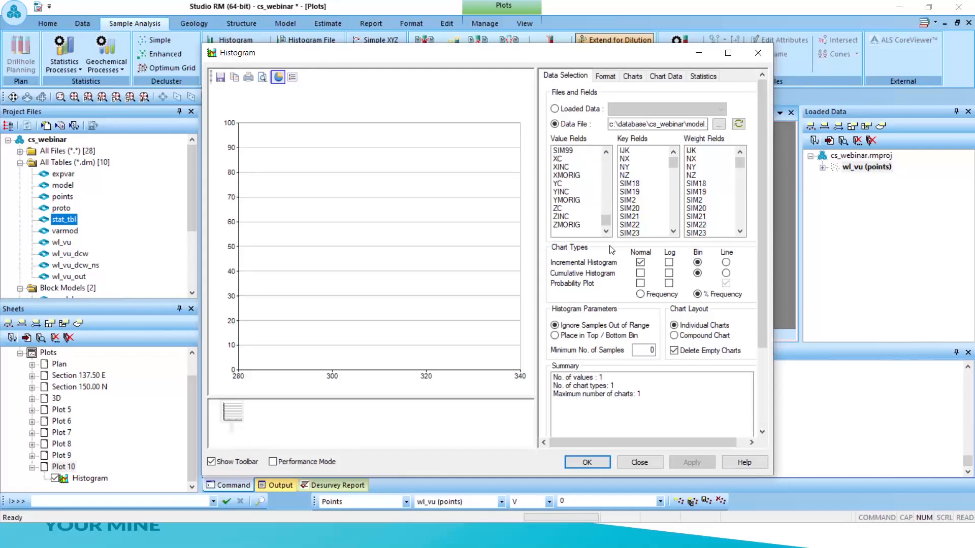
click(274, 463)
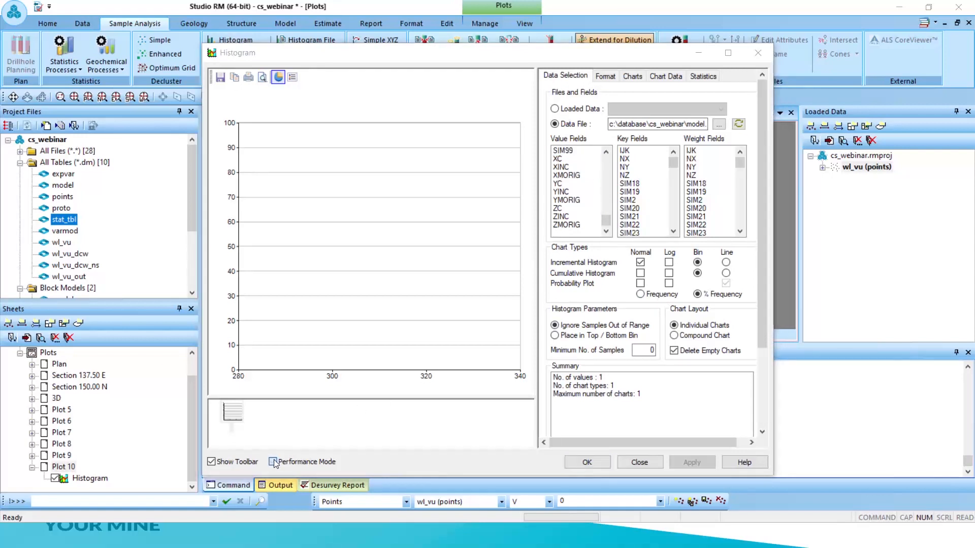
click(577, 293)
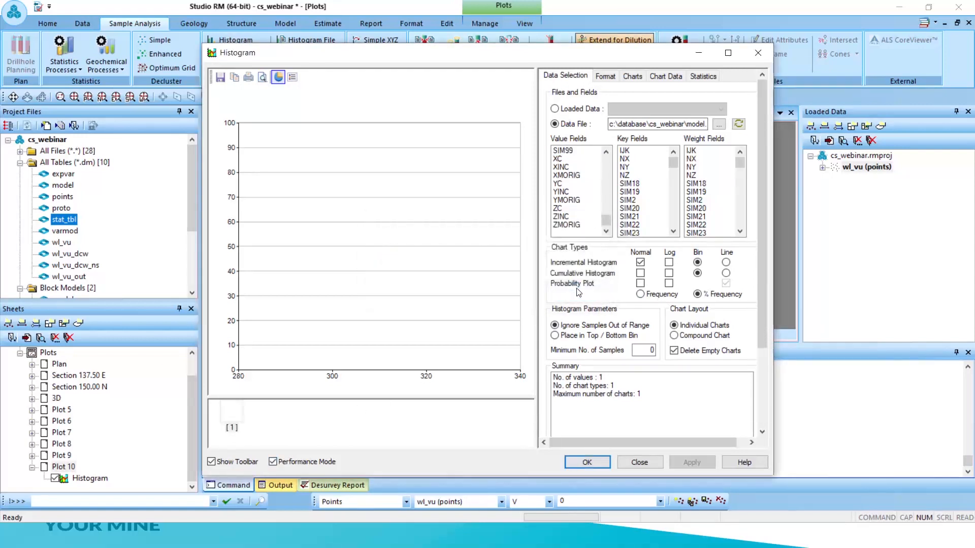
Replace the incremental histogram with a normal cumulative histogram drawn as lines, and combine the simulations in a compound chart
click(641, 274)
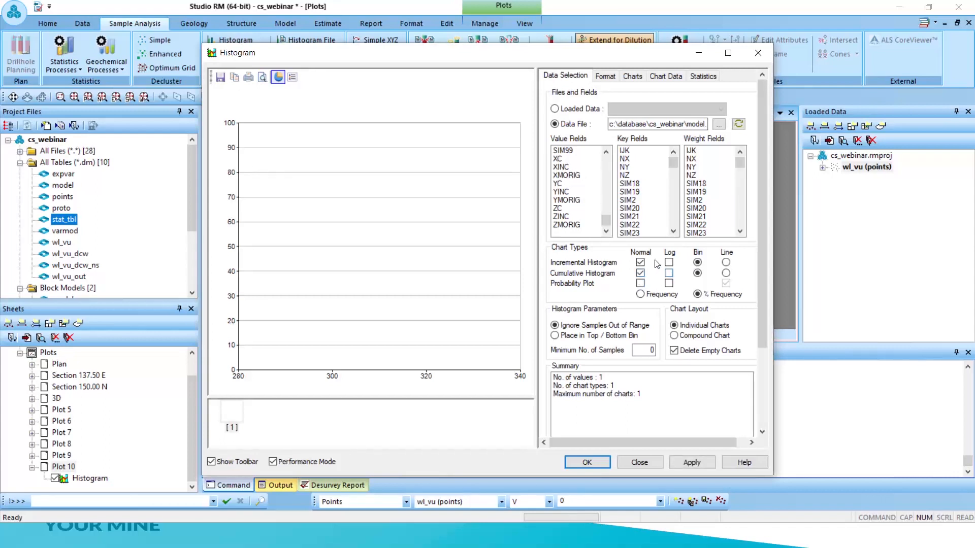
click(640, 263)
click(691, 462)
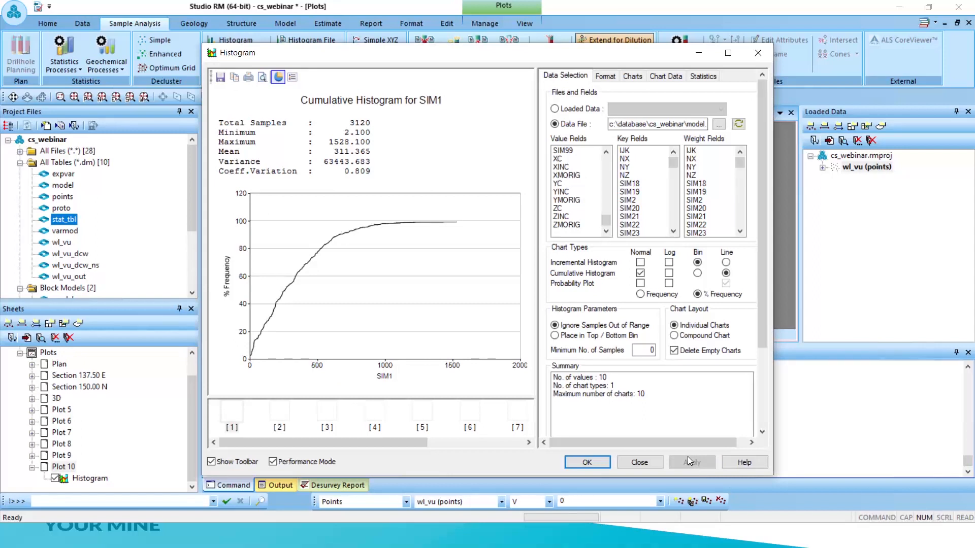
click(680, 336)
click(699, 464)
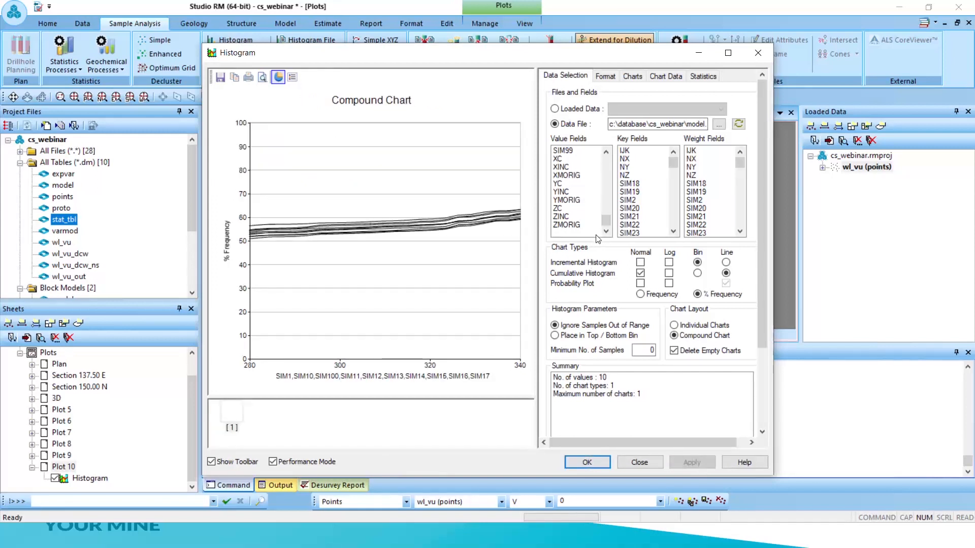
Set the compound chart's custom X axis to minimum 0, maximum 1600 and interval 200, and apply the changes
click(704, 76)
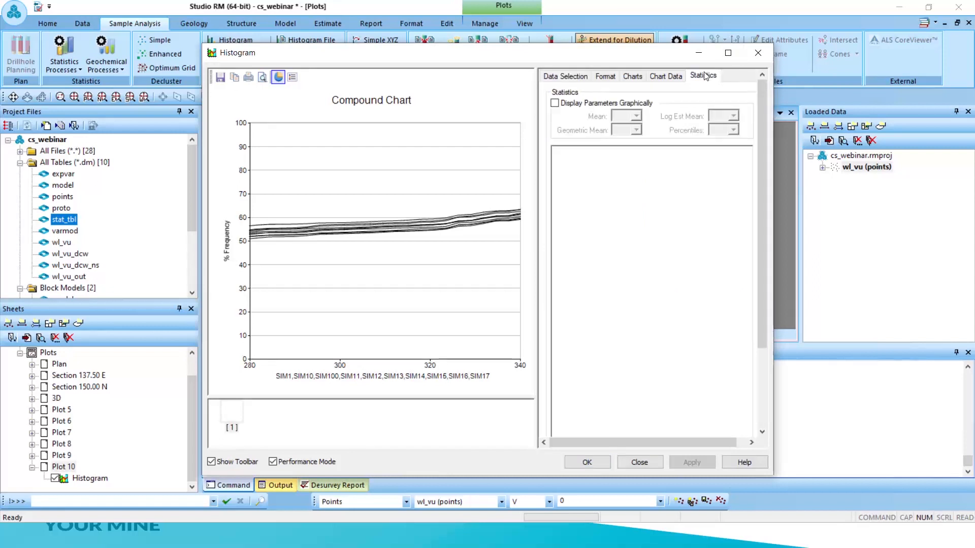
click(662, 76)
click(633, 75)
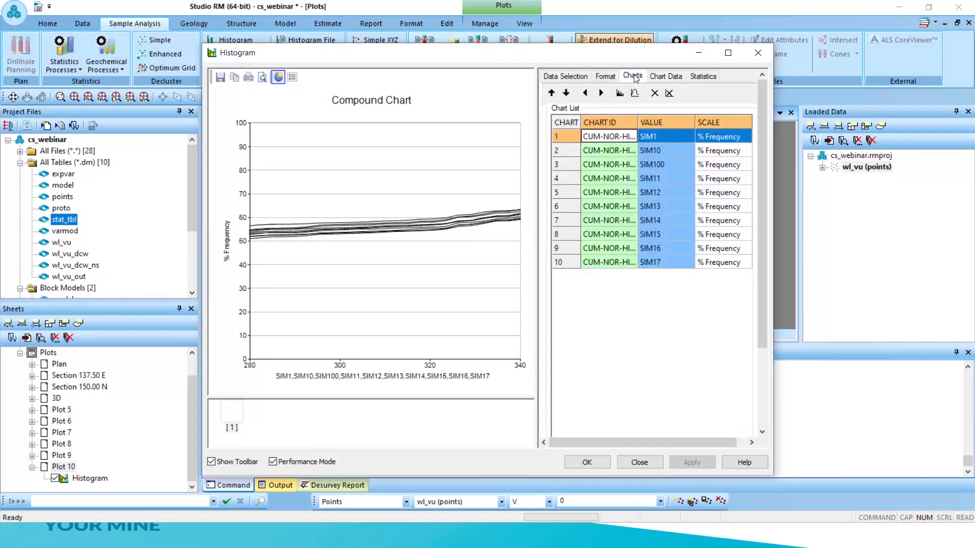
click(603, 77)
double_click(633, 306)
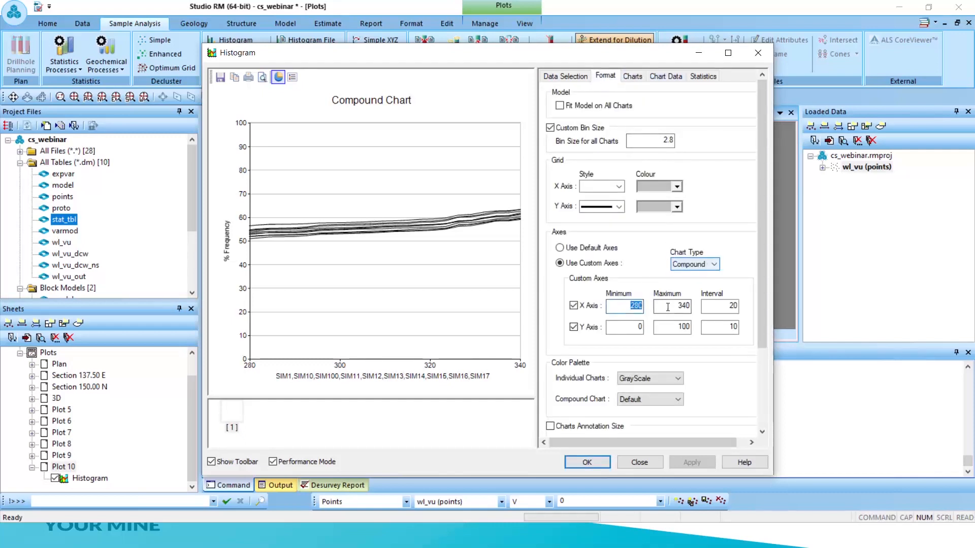
text(0)
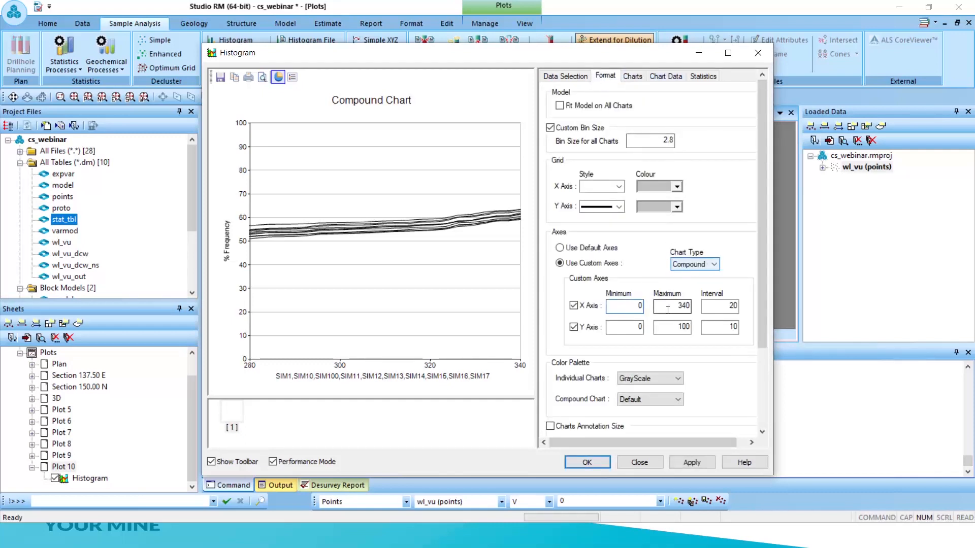
double_click(680, 305)
text(1600)
double_click(707, 305)
text(200)
click(691, 462)
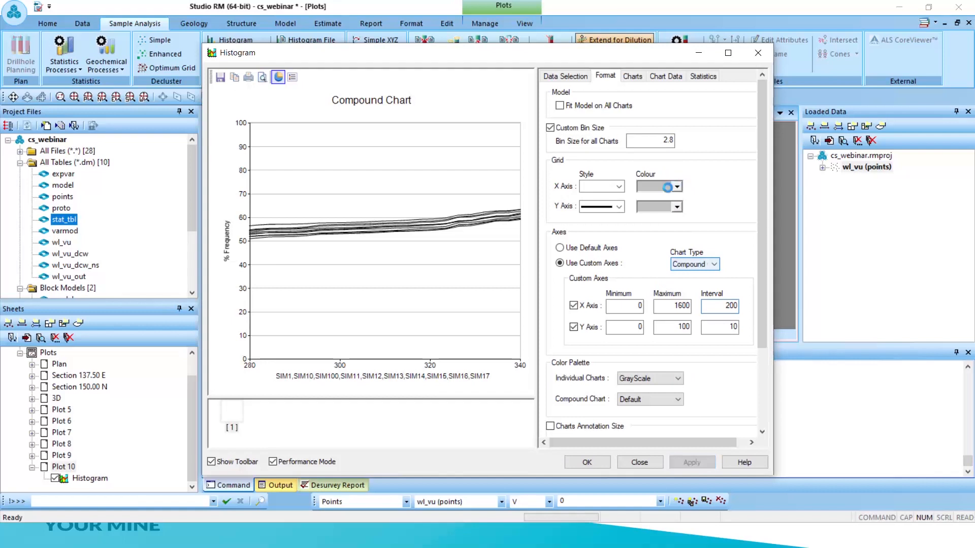
Set the bin size for all charts to 102 and apply it
drag(663, 140, 667, 142)
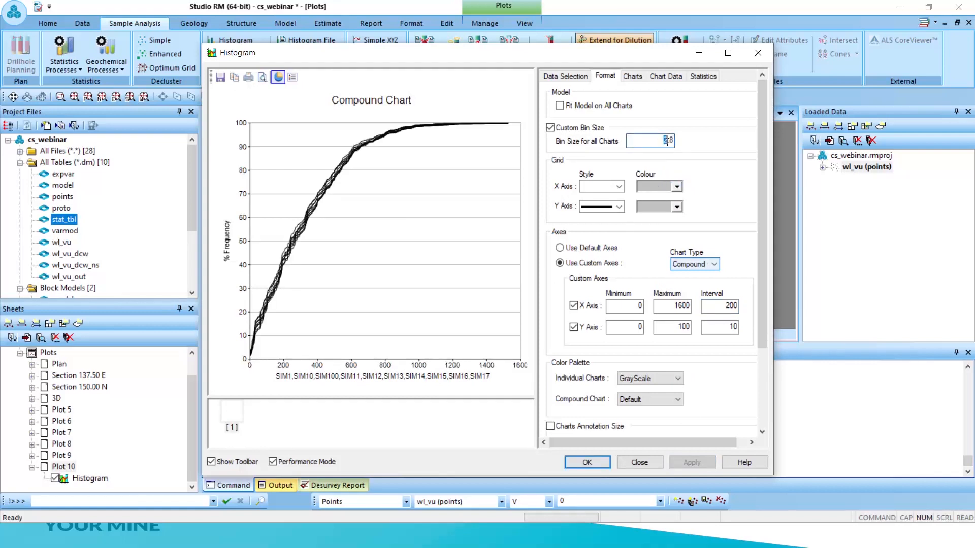
text(102)
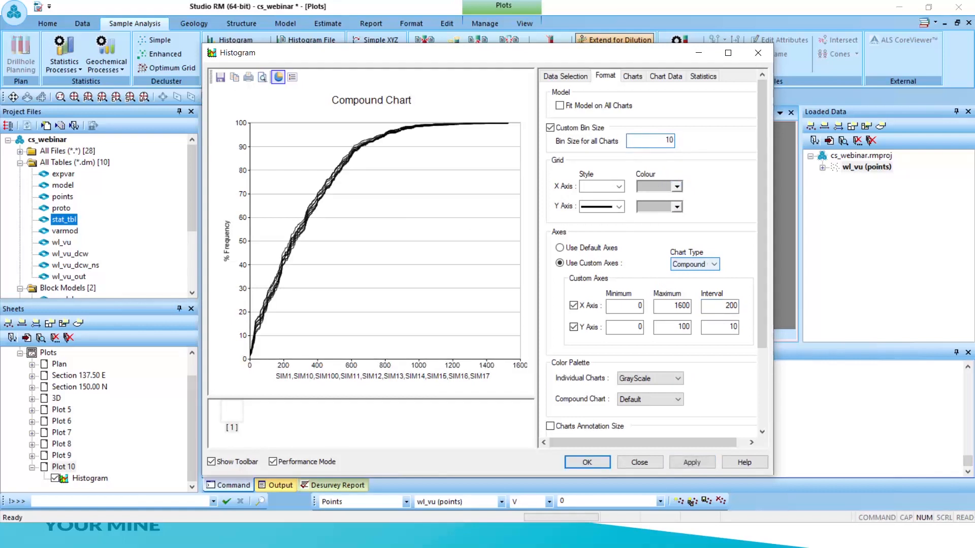
click(699, 463)
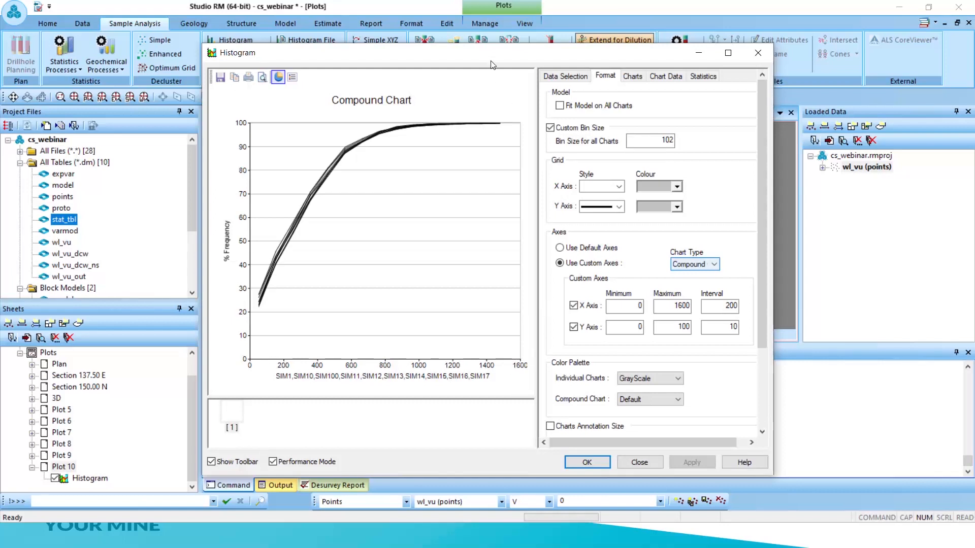
Uncover the earlier chart windows and place the compound chart beside the cumulative histogram of V for comparison
drag(497, 58, 569, 69)
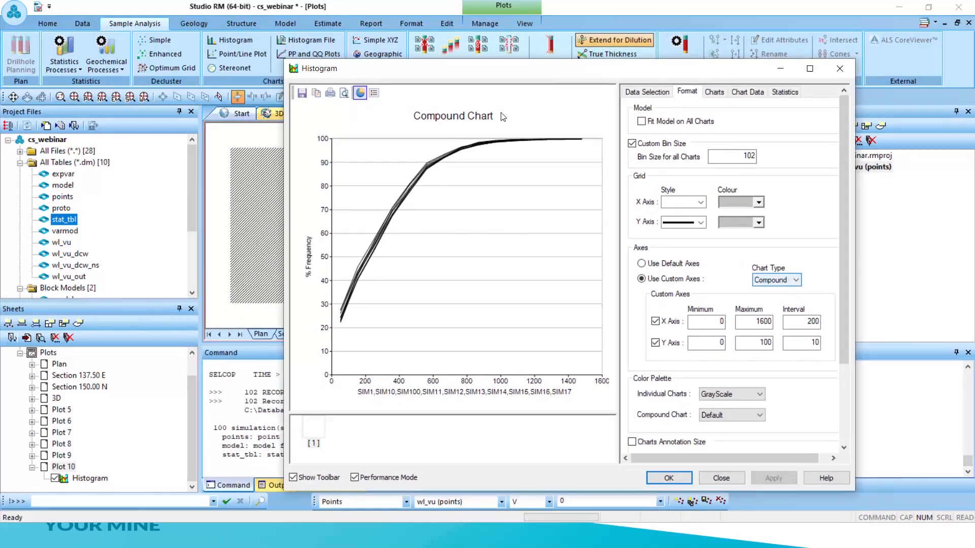
drag(535, 72, 693, 64)
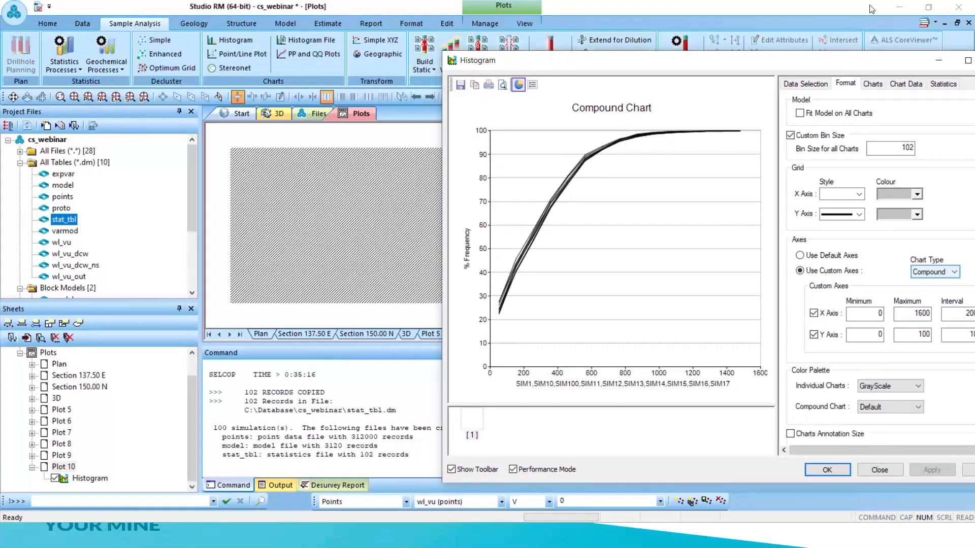
drag(875, 67, 795, 68)
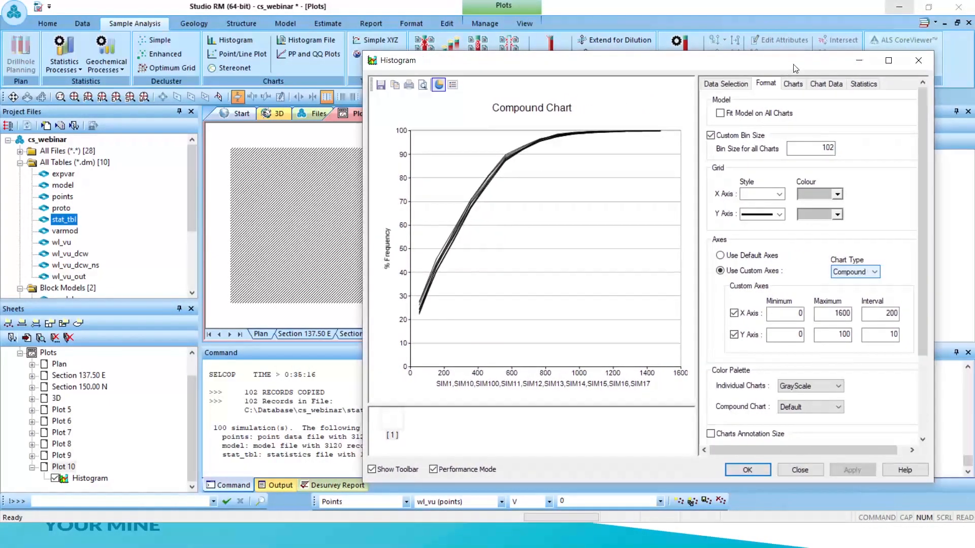
click(856, 61)
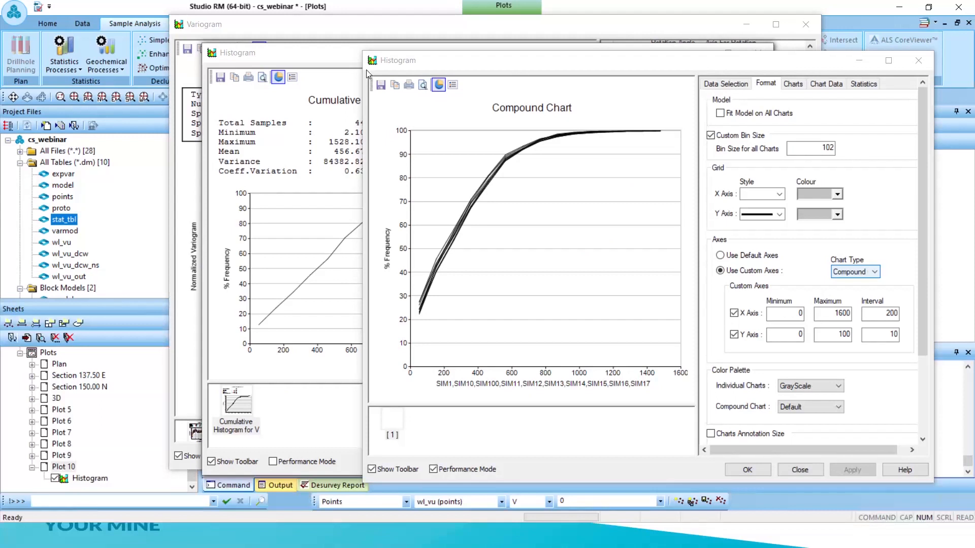
drag(580, 62, 669, 70)
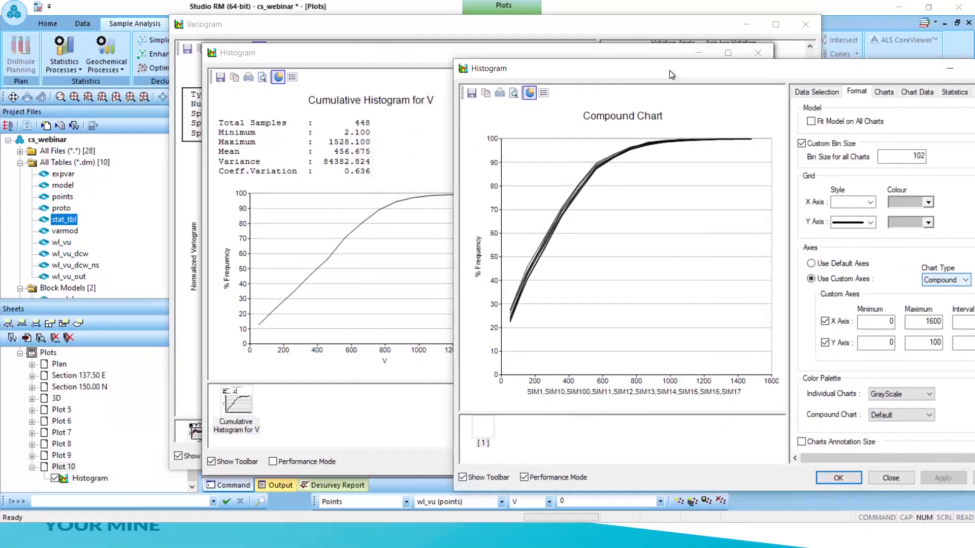
Review the data selection of the unweighted cumulative histogram of V and close its window
drag(380, 58, 267, 60)
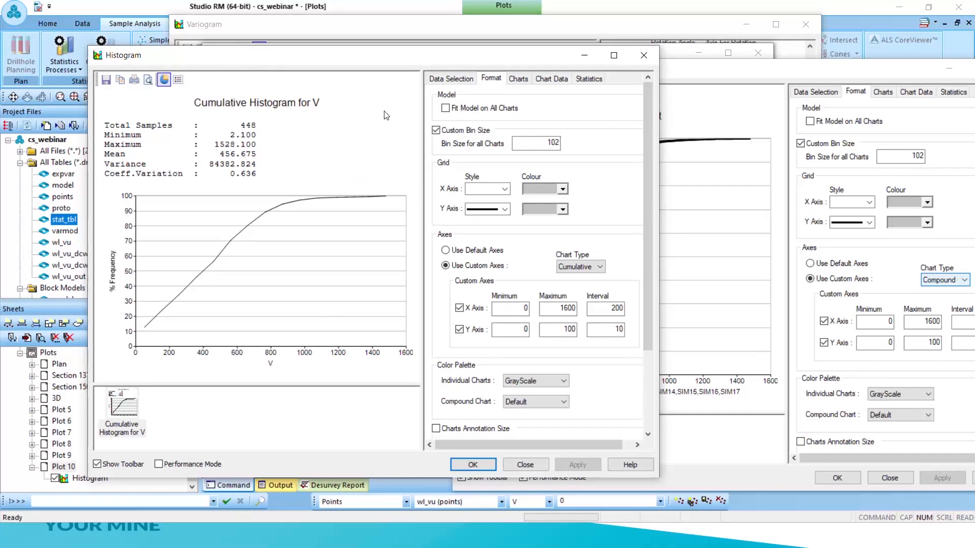
click(451, 79)
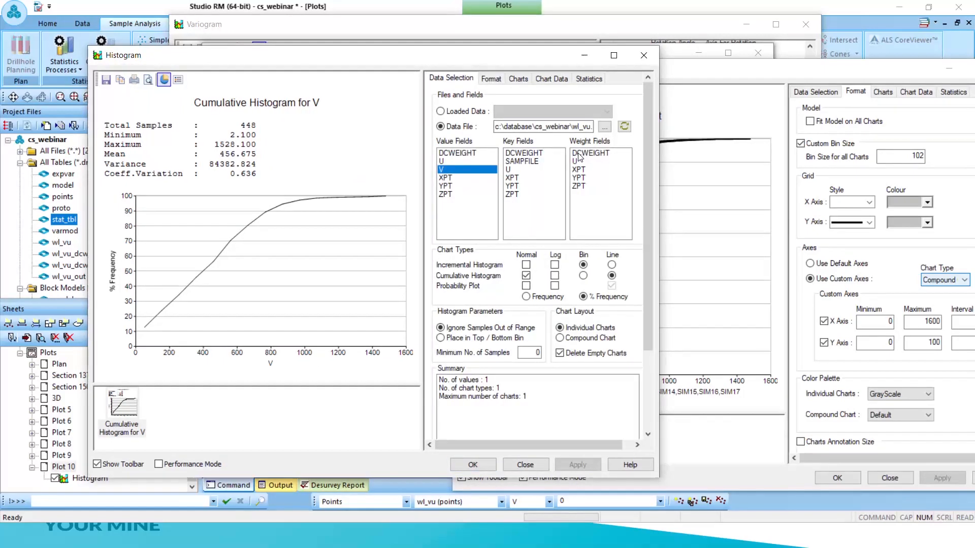
click(644, 54)
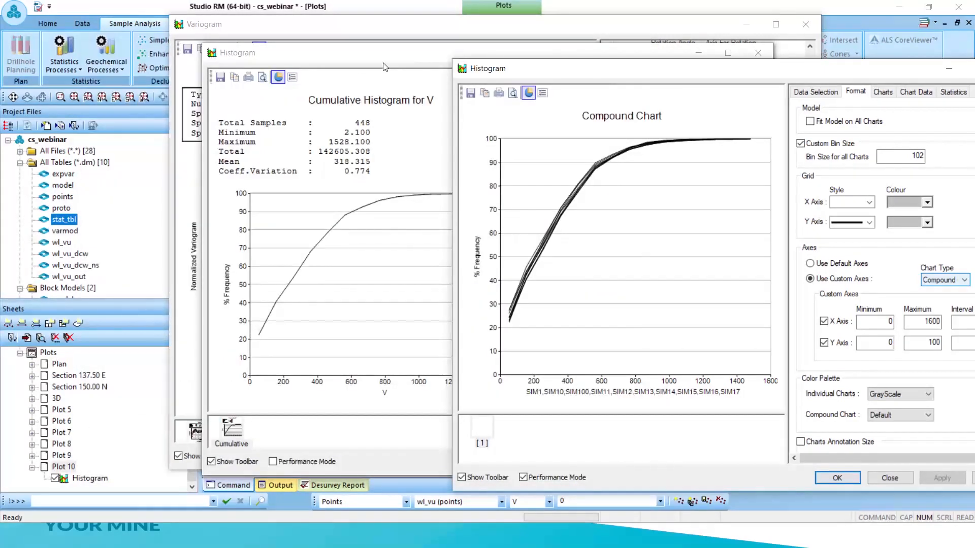
Check the data selection of the DCWEIGHT-weighted cumulative histogram of V beside the compound chart, and maximize the compound chart
click(385, 57)
drag(595, 58, 429, 67)
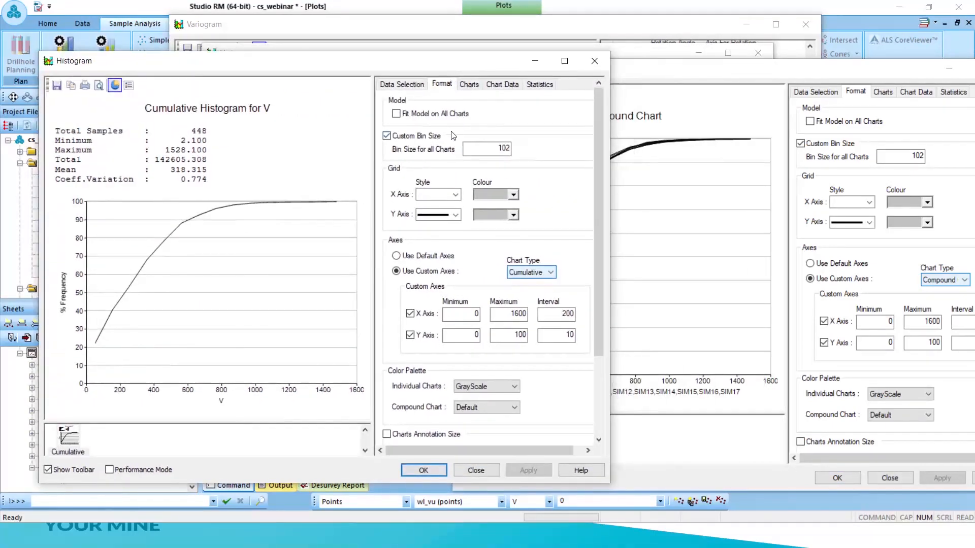
click(399, 85)
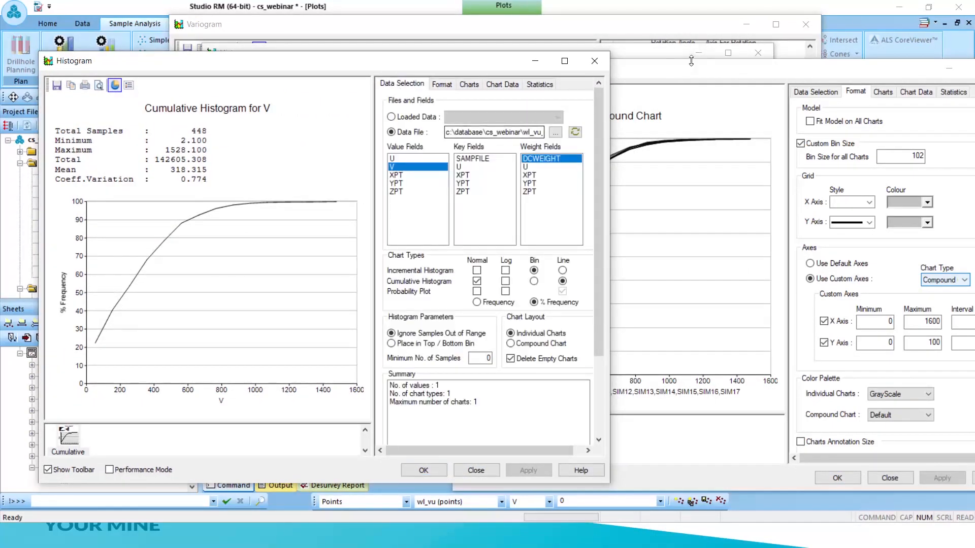
double_click(680, 68)
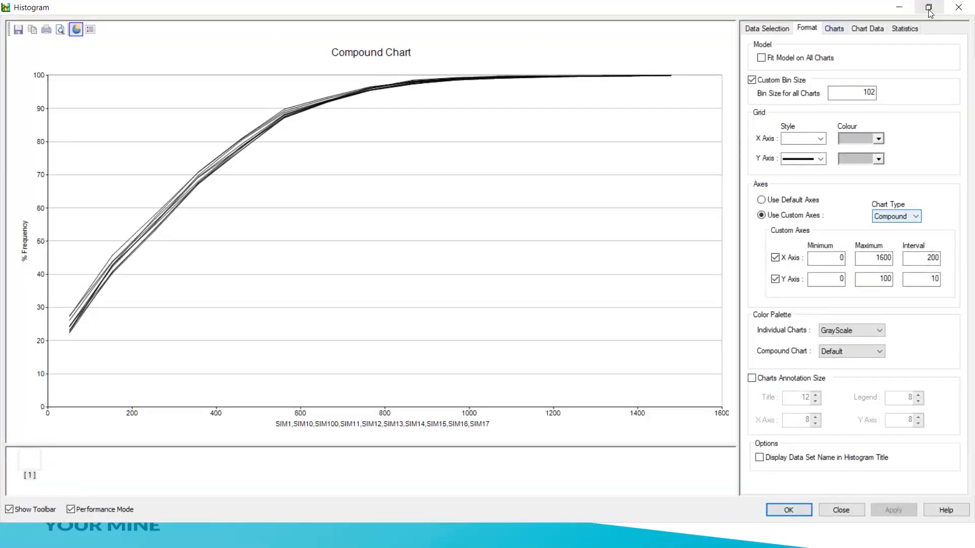
Restore the compound chart window and place it beside the DCWEIGHT-weighted cumulative histogram of V for comparison
click(929, 11)
drag(631, 57, 595, 59)
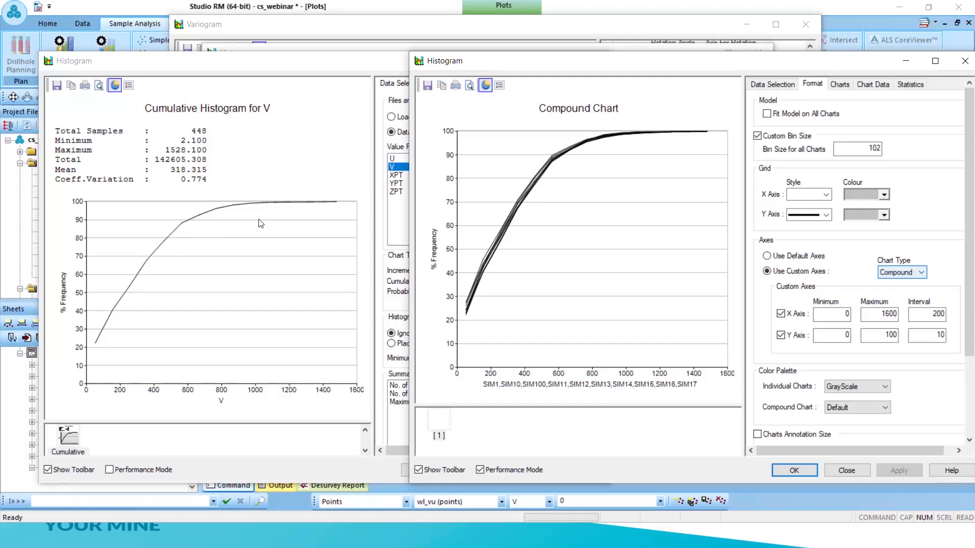
drag(618, 67, 598, 114)
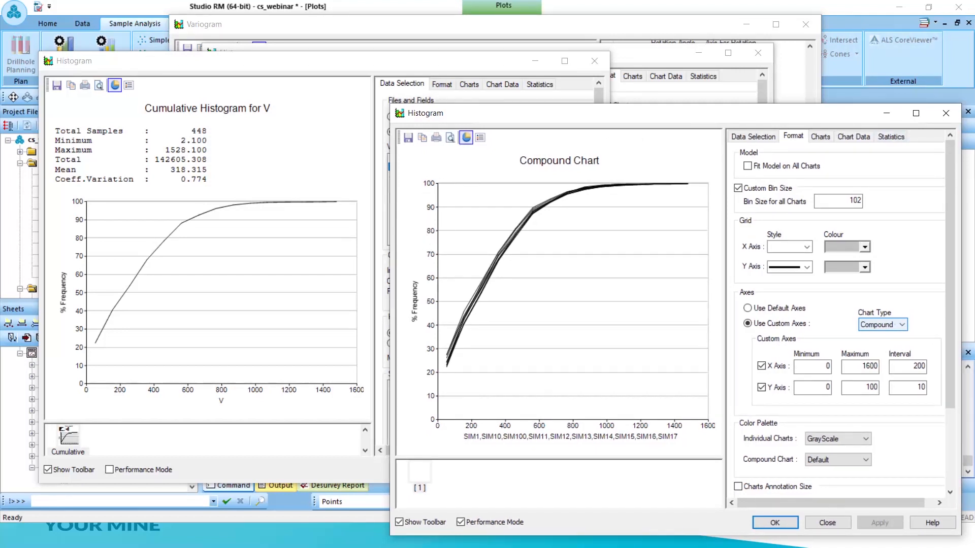
Minimize all the open histogram and variogram windows to return to the main project view
click(887, 114)
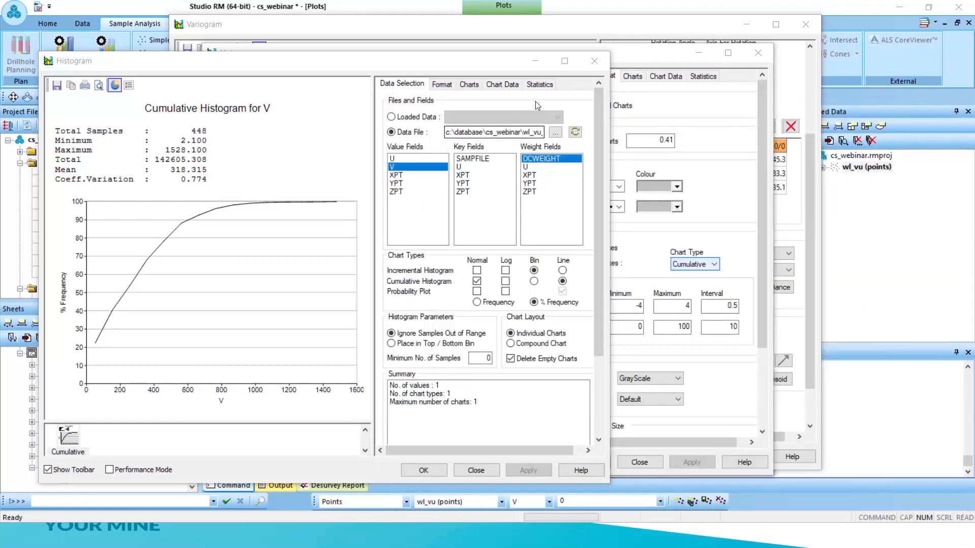
click(534, 63)
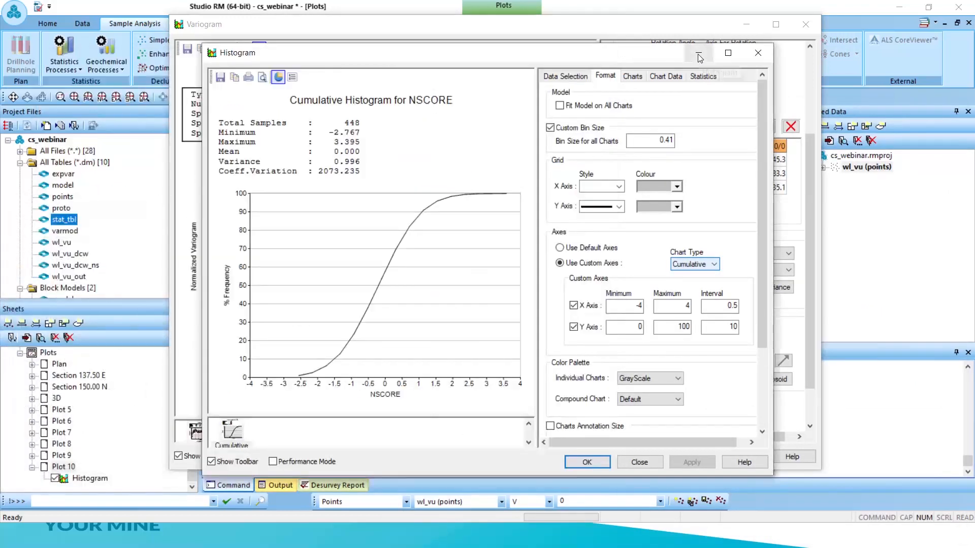
click(698, 54)
click(746, 24)
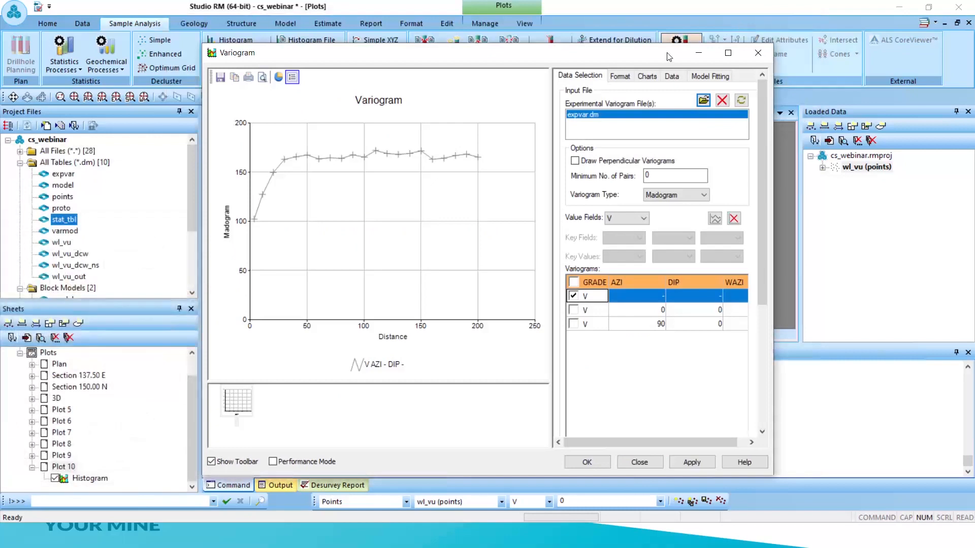
click(700, 54)
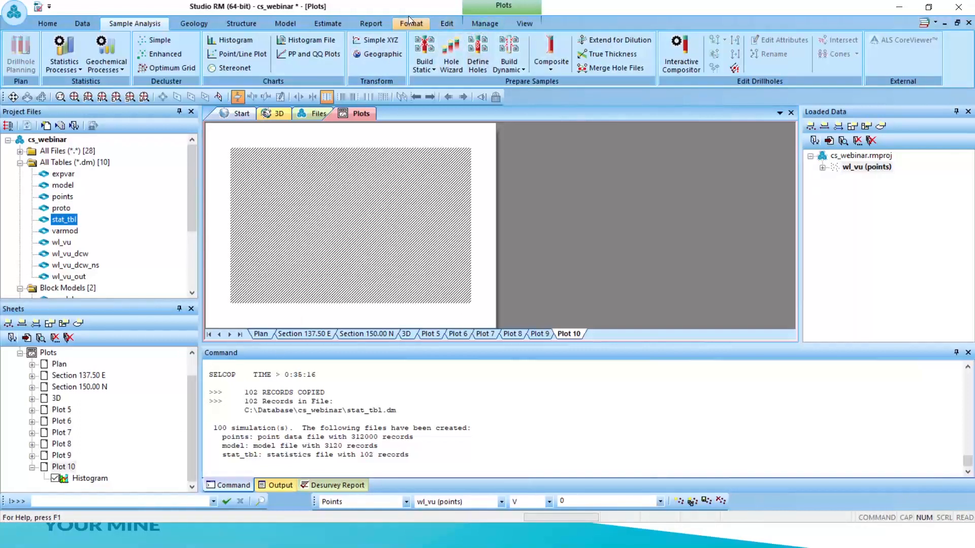
Start the experimental variogram calculation (VGRAM) and restore its previously saved settings
click(326, 24)
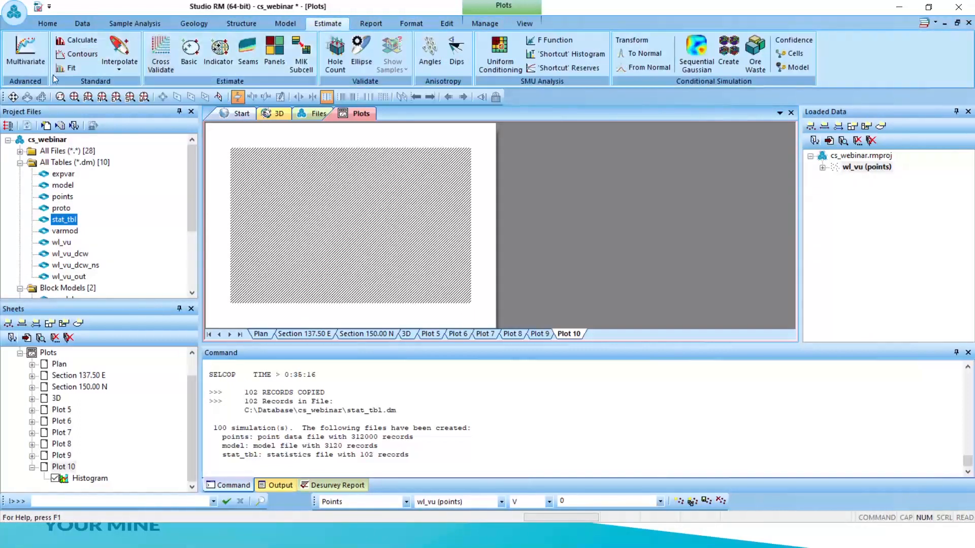
click(74, 42)
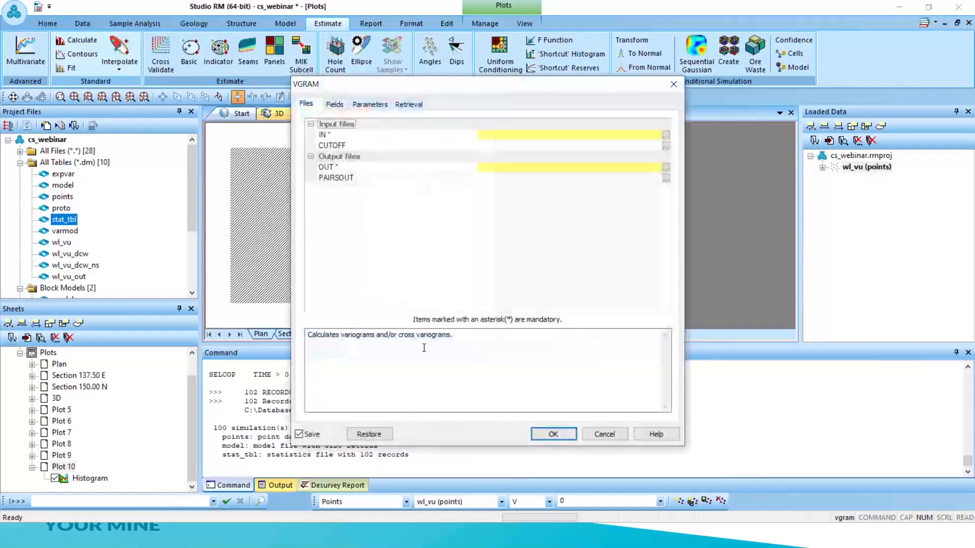
click(374, 437)
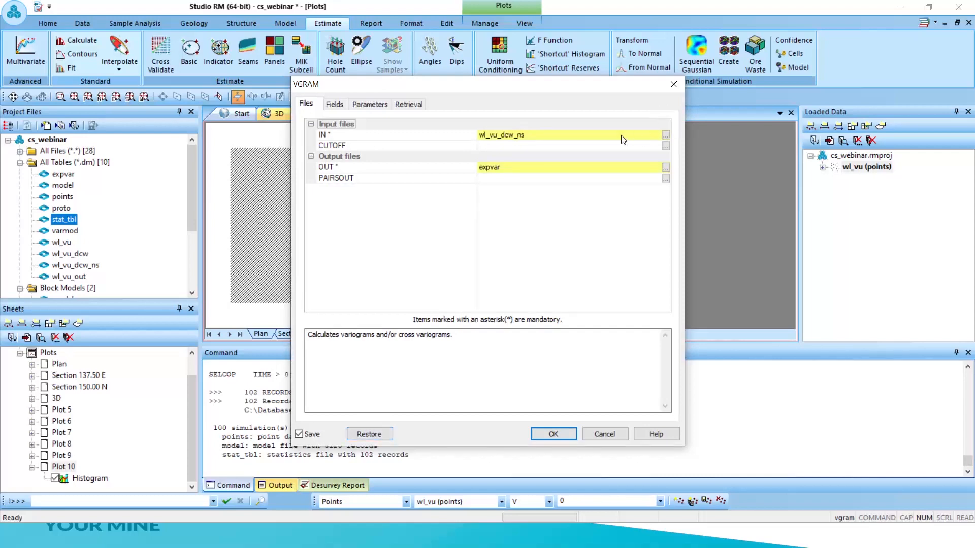
Select the varmod table as the input file of the variogram calculation
click(666, 134)
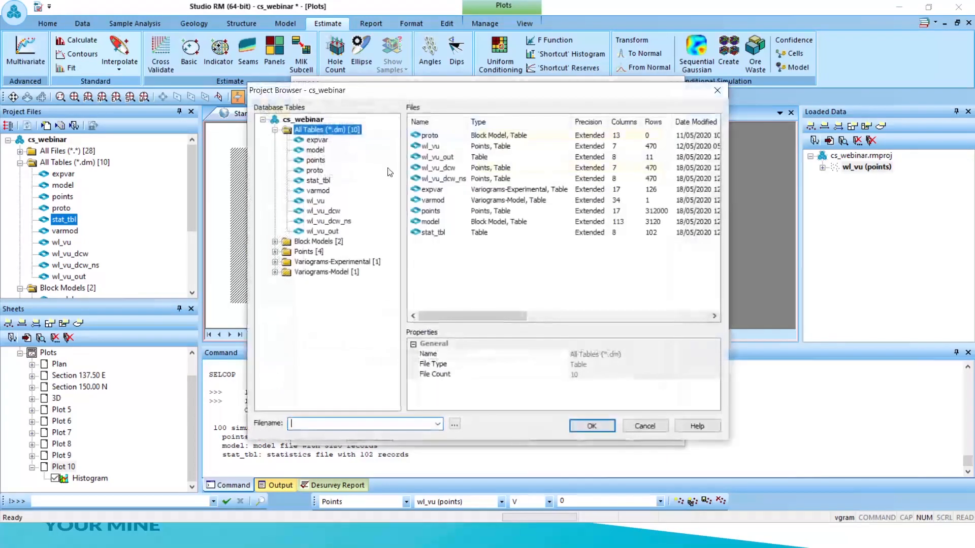
click(317, 191)
click(596, 423)
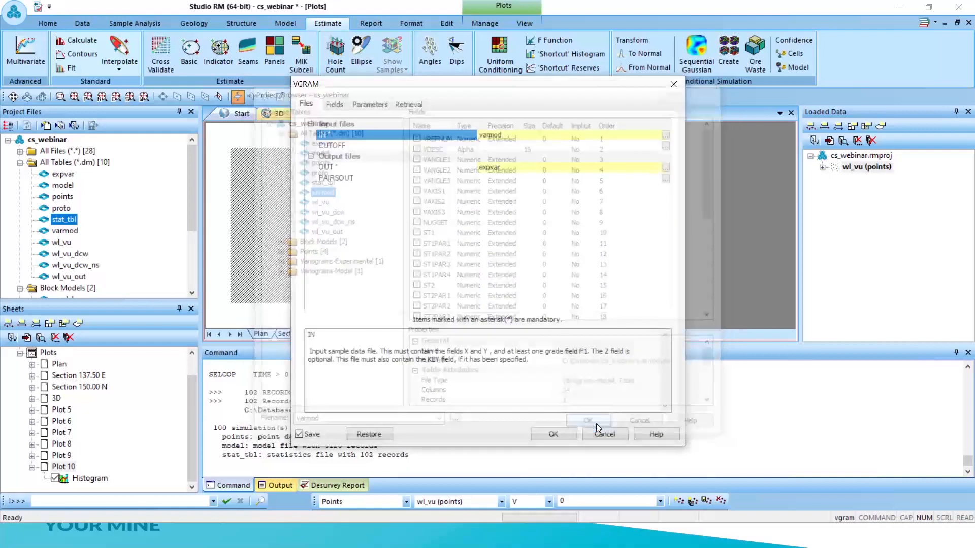
Name the output variogram file expvar_ef
click(513, 168)
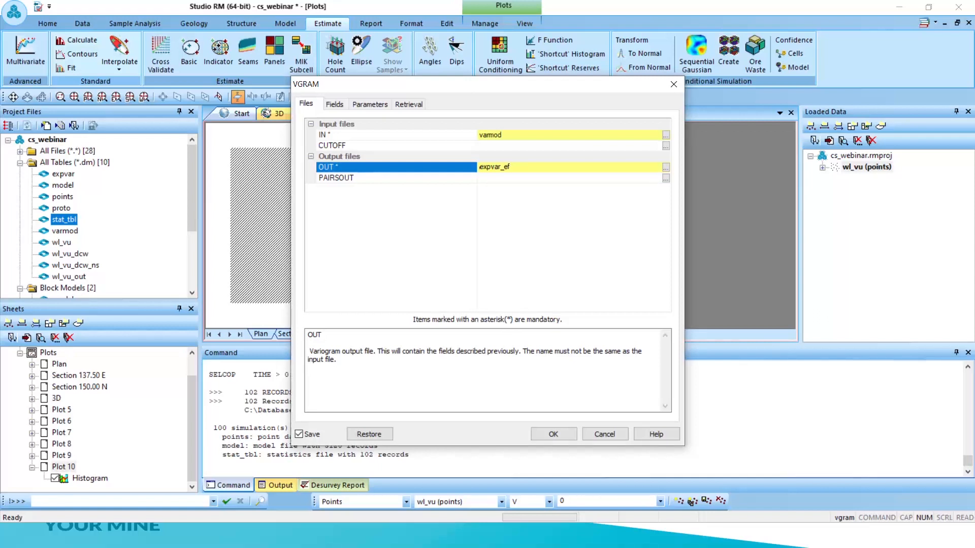
click(466, 209)
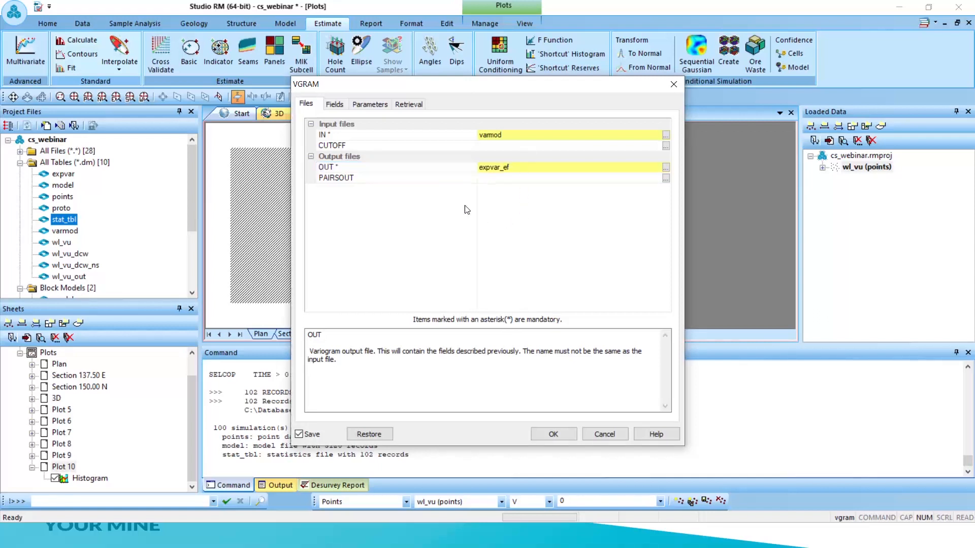
click(334, 104)
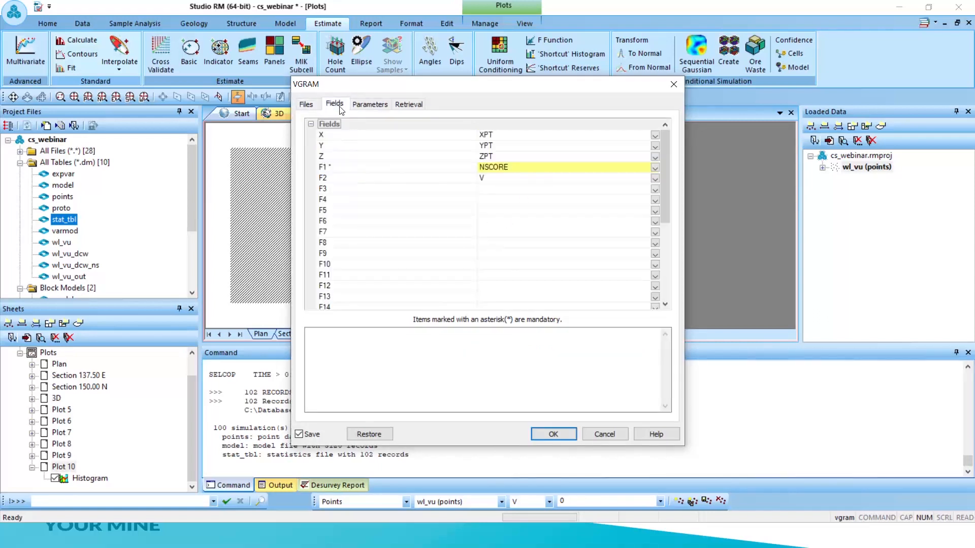
click(655, 167)
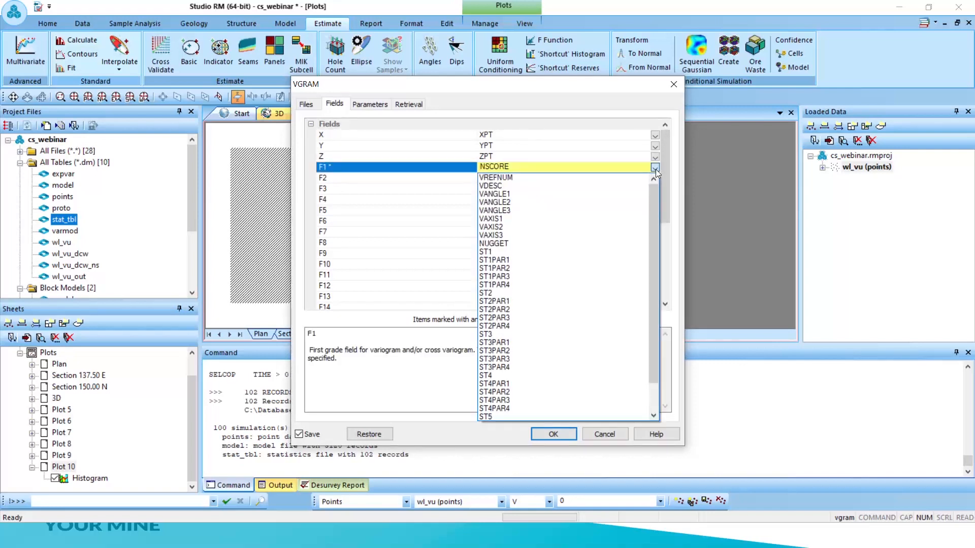
scroll(595, 258, down, 2)
scroll(591, 260, up, 2)
click(387, 190)
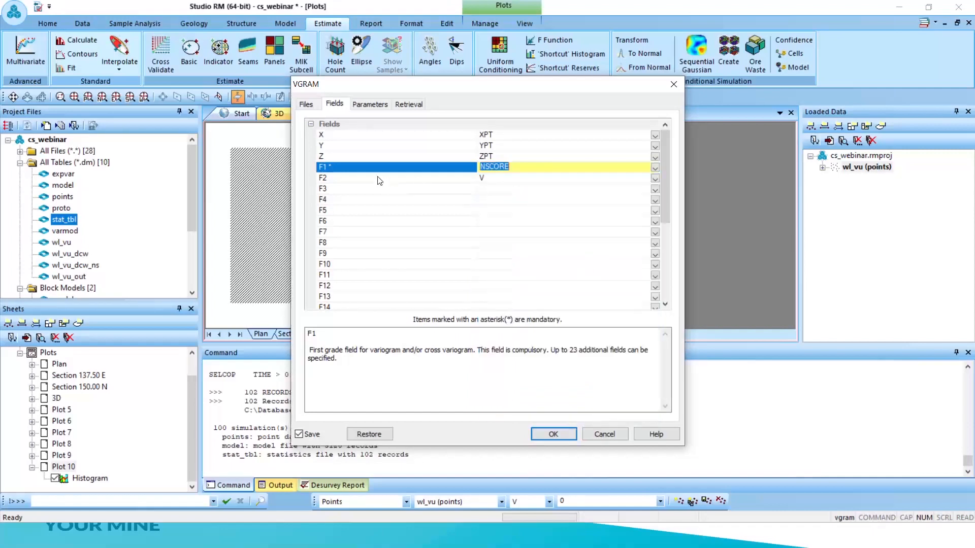
Set the input file of the variogram calculation to the simulated block model table, model
click(306, 104)
click(666, 136)
click(315, 150)
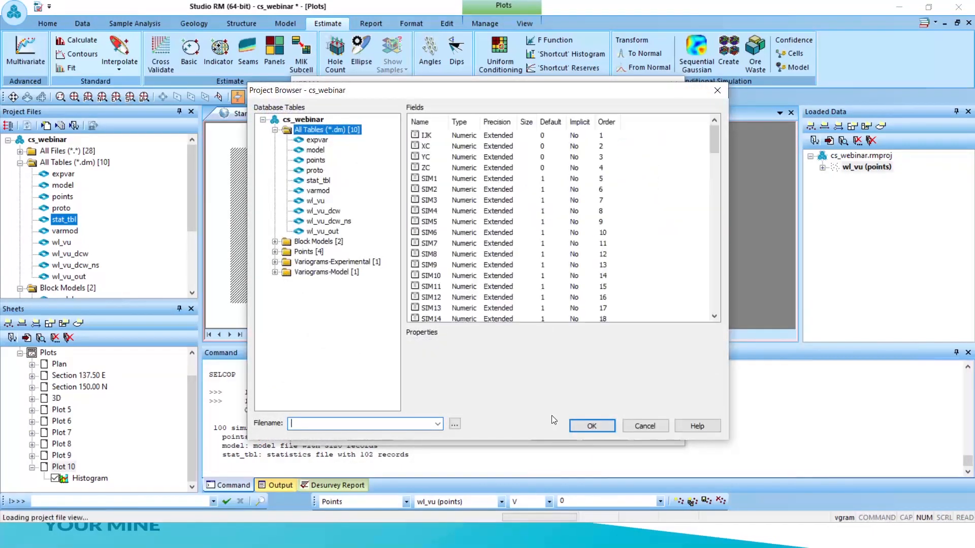
click(591, 426)
Assign the model's XC, YC and ZC fields as the X, Y and Z coordinates
click(335, 104)
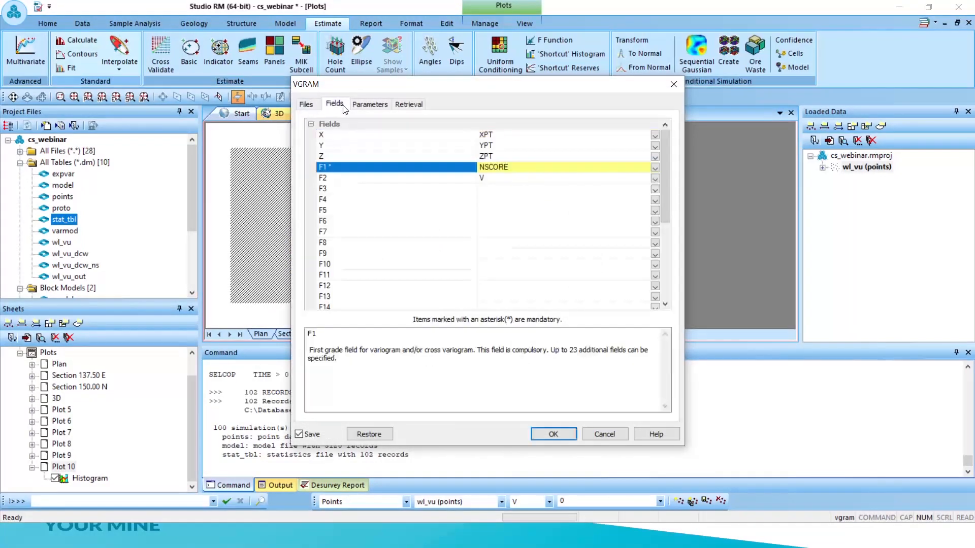
click(654, 168)
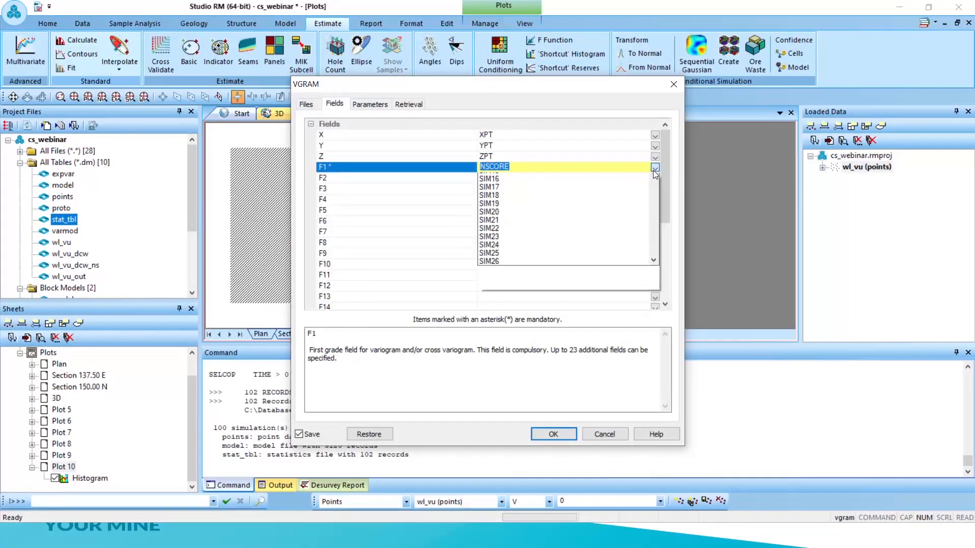
click(645, 135)
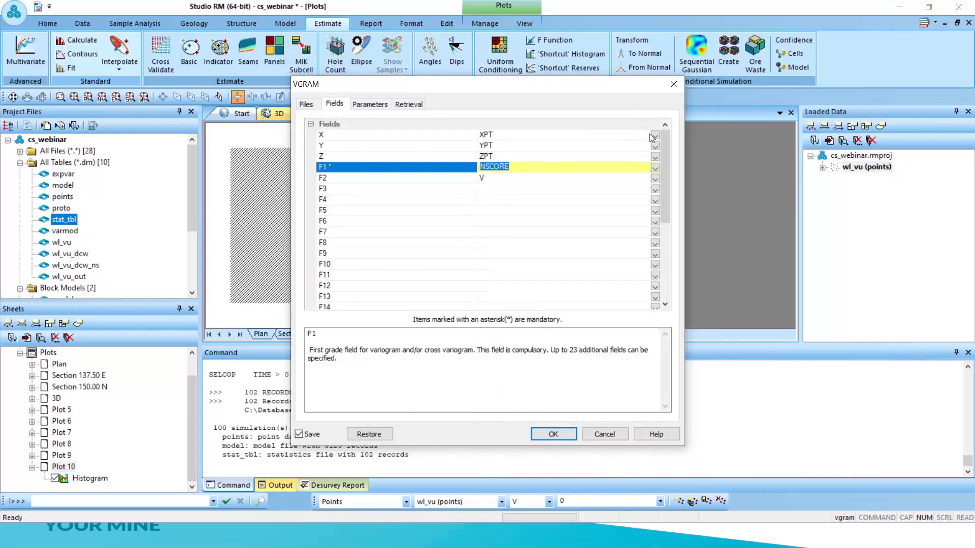
click(654, 135)
click(520, 153)
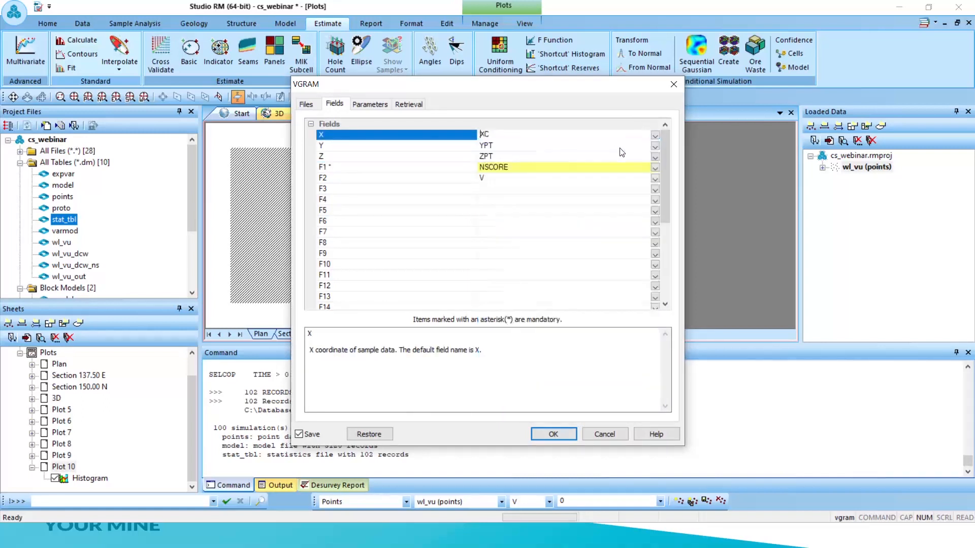
click(657, 146)
click(656, 146)
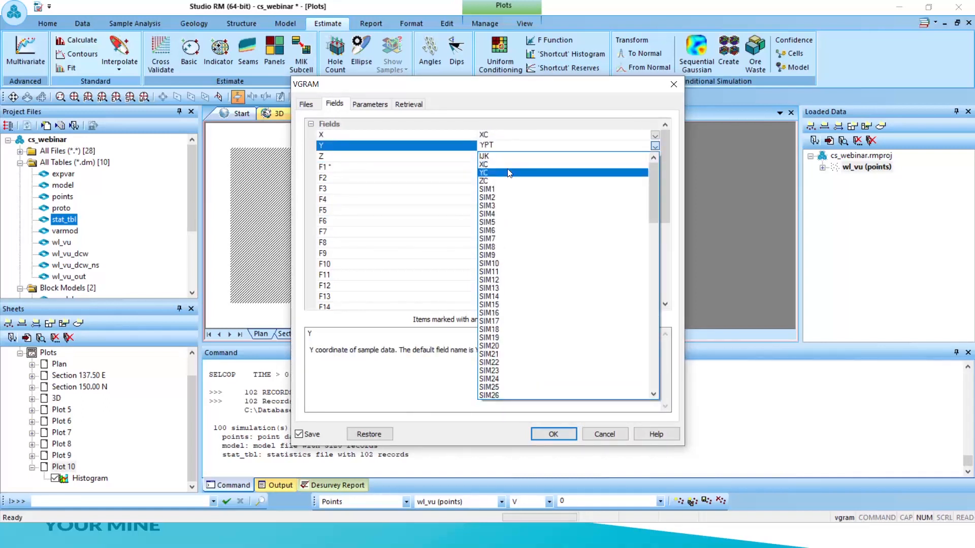
click(510, 168)
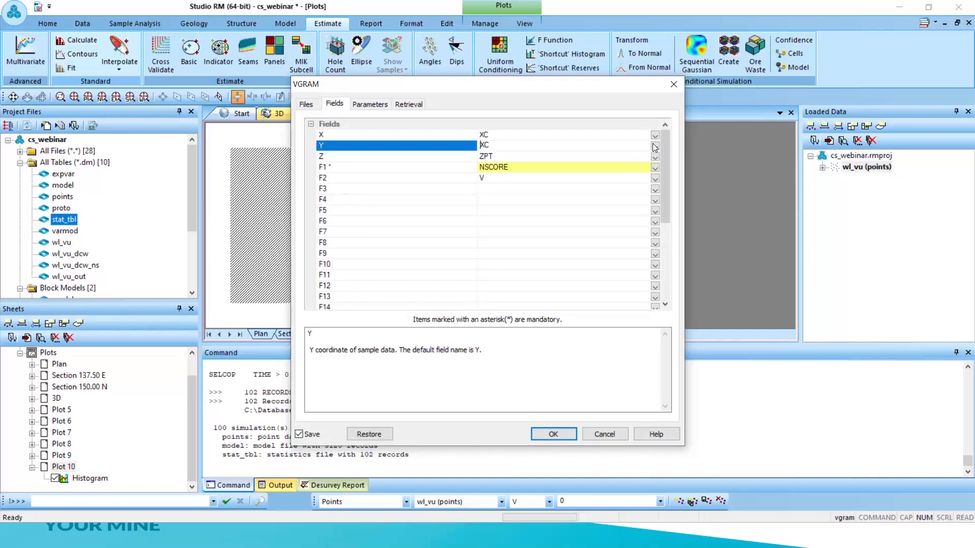
click(655, 146)
click(533, 168)
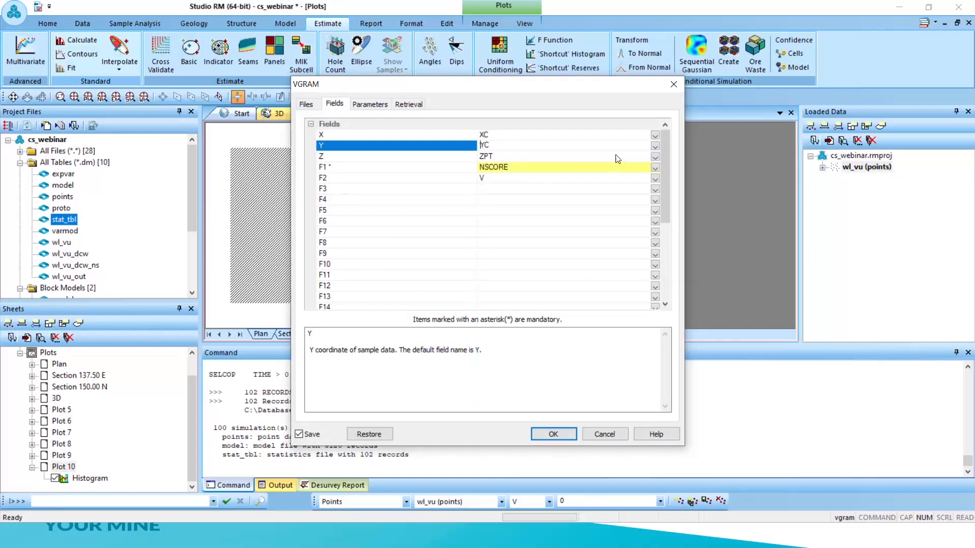
click(655, 157)
click(655, 157)
click(655, 157)
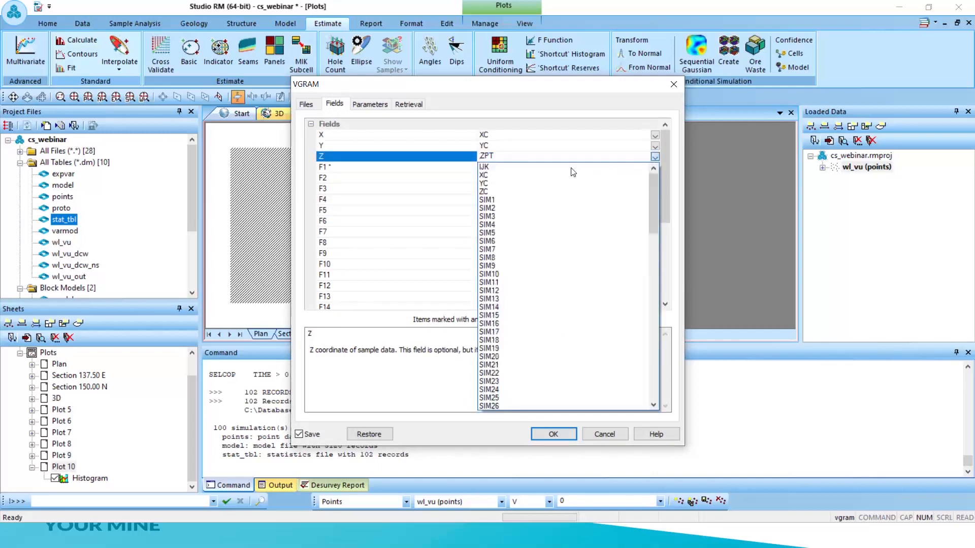
click(500, 191)
Set grade fields F1, F2 and F3 to SIM1, SIM2 and SIM3
click(655, 168)
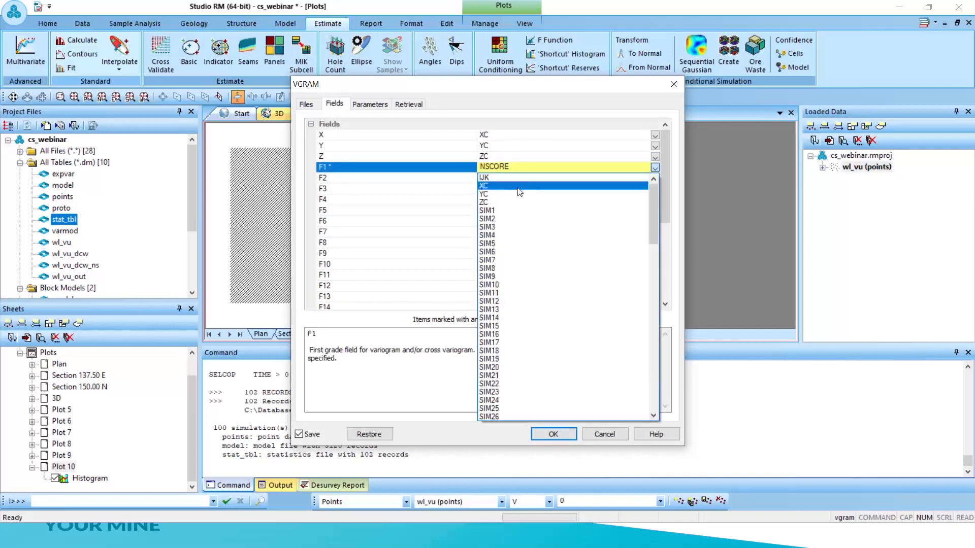
click(503, 211)
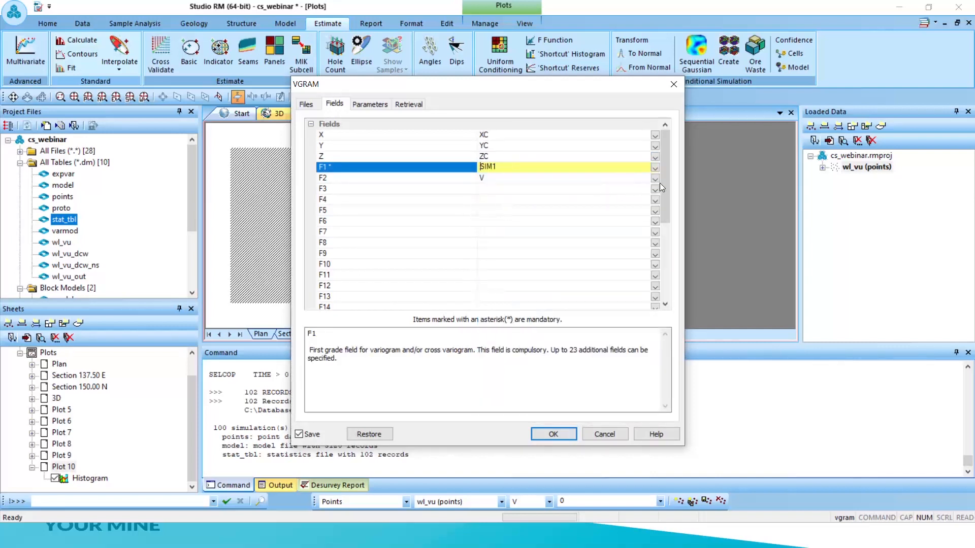
click(655, 178)
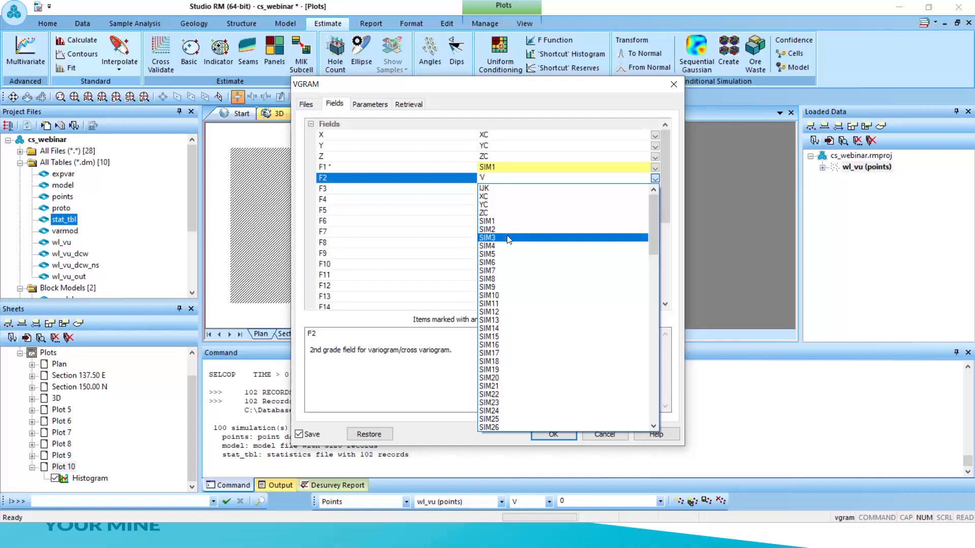
click(510, 230)
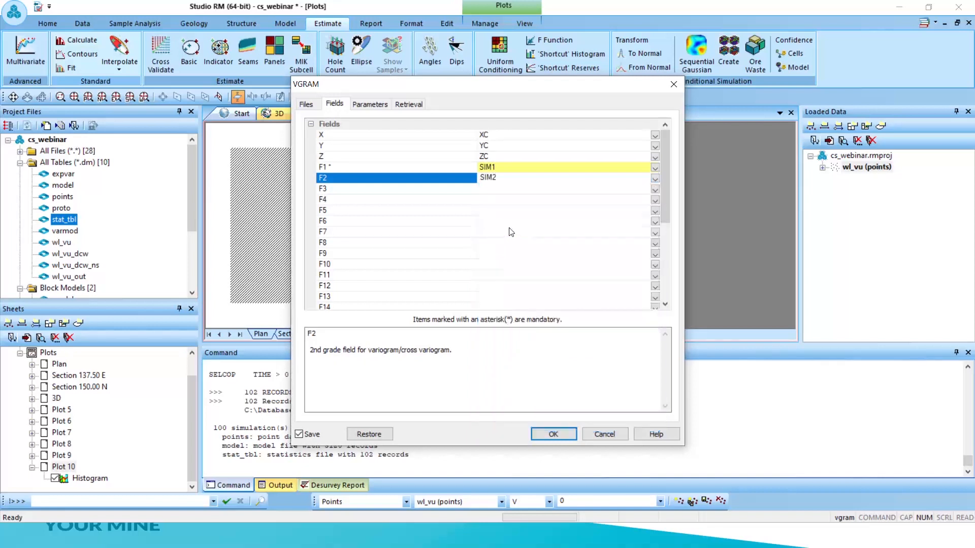
click(654, 190)
click(654, 190)
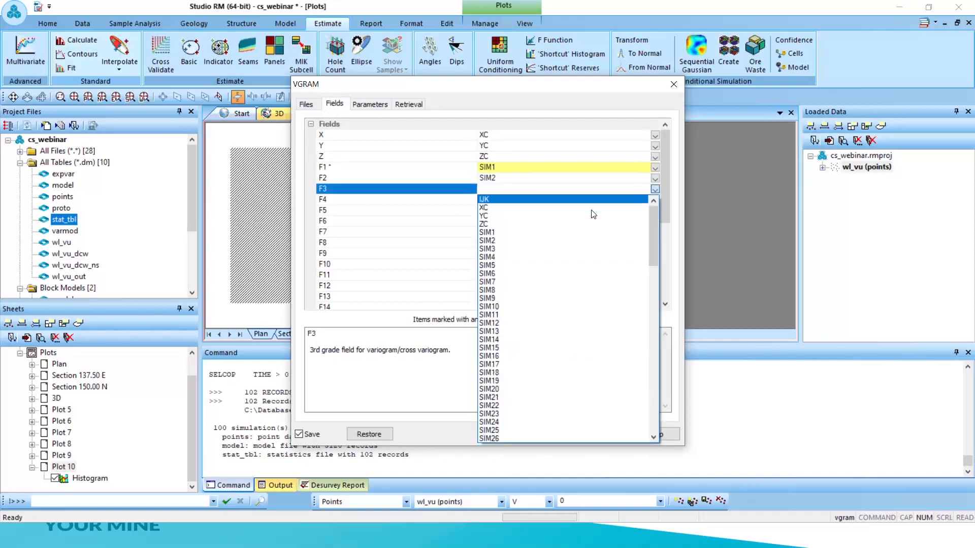
click(508, 249)
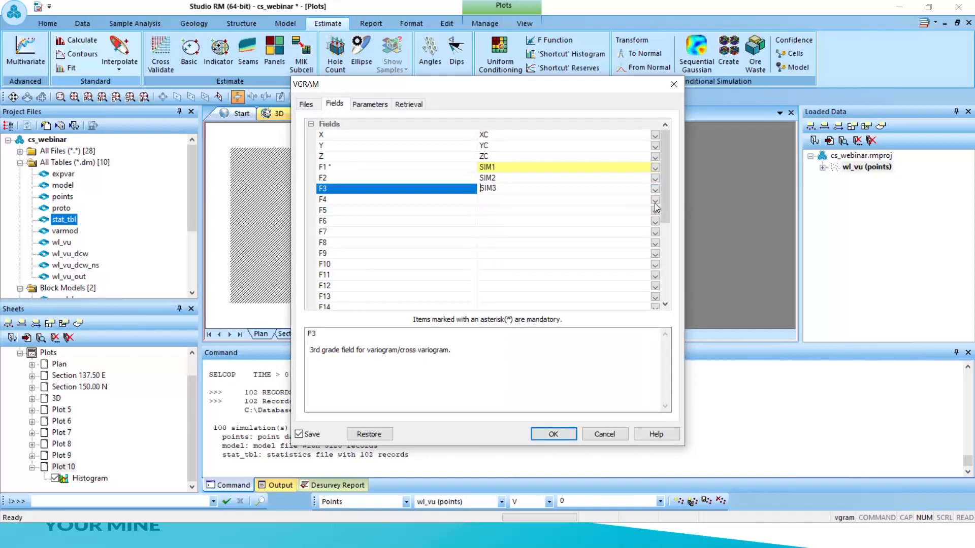
Set grade fields F4 and F5 to SIM4 and SIM5
click(655, 201)
click(654, 201)
click(522, 268)
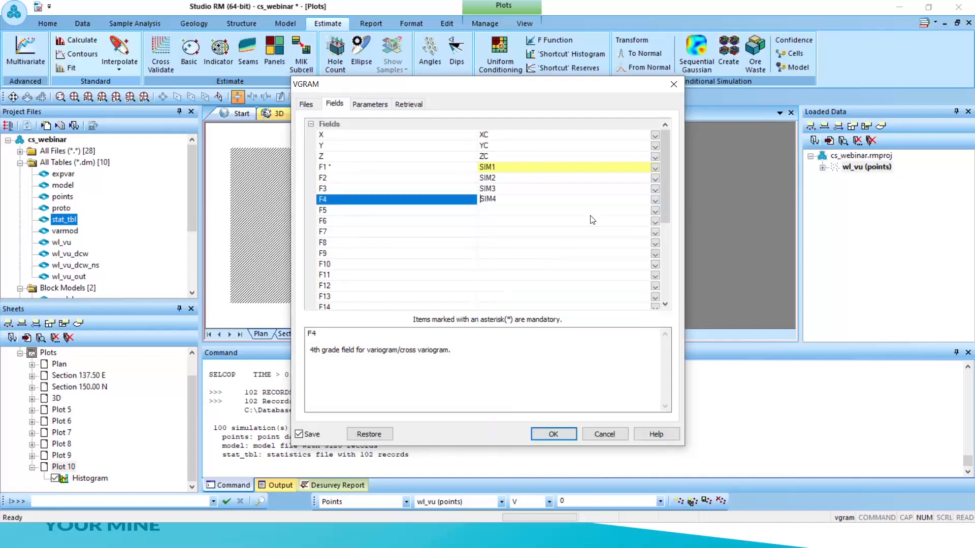
click(658, 212)
click(657, 212)
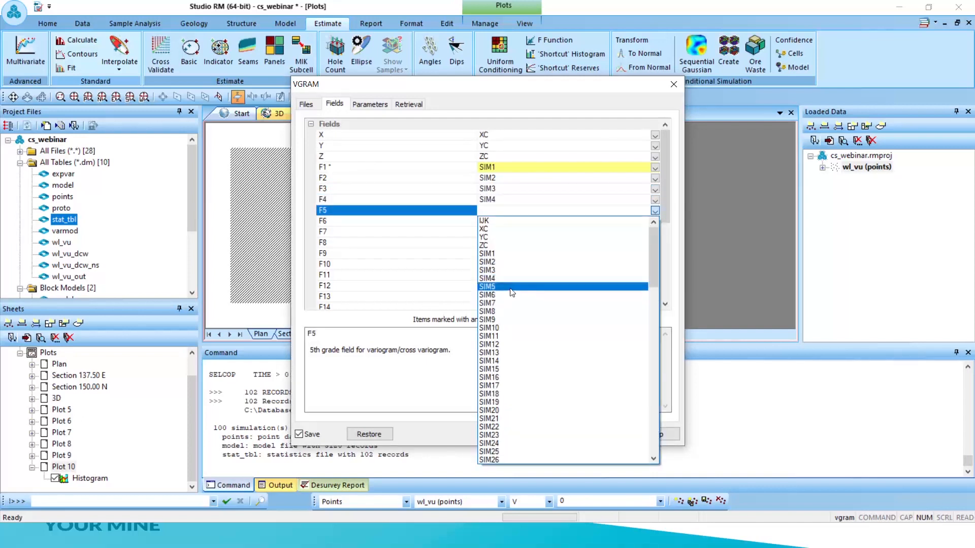
click(512, 292)
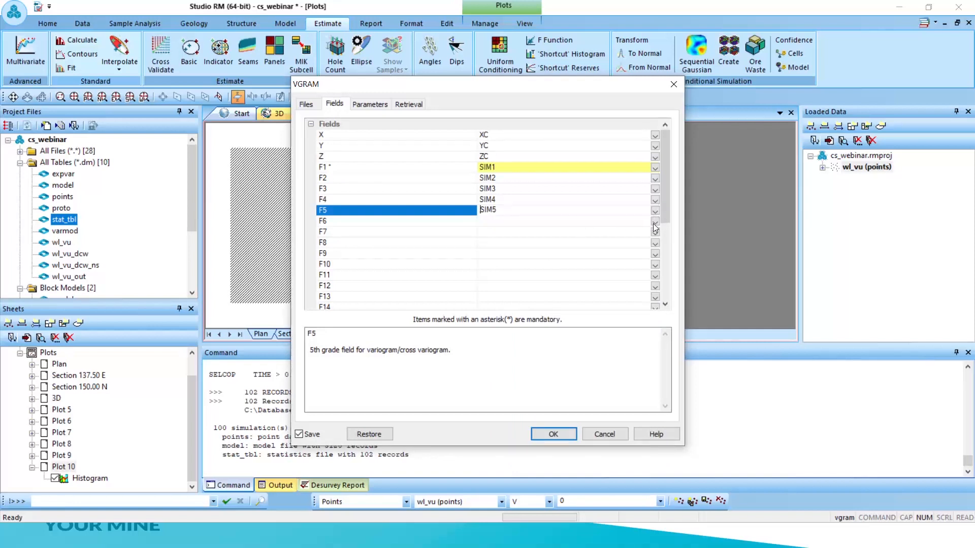
Set grade fields F6 and F7 to SIM10 and SIM30
click(655, 223)
click(655, 224)
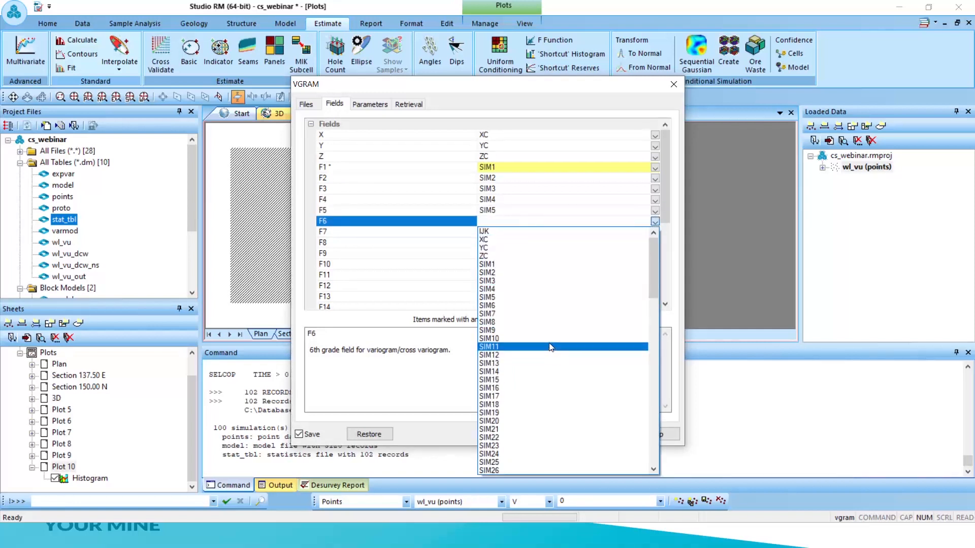
click(551, 339)
click(655, 231)
click(655, 231)
scroll(528, 415, down, 2)
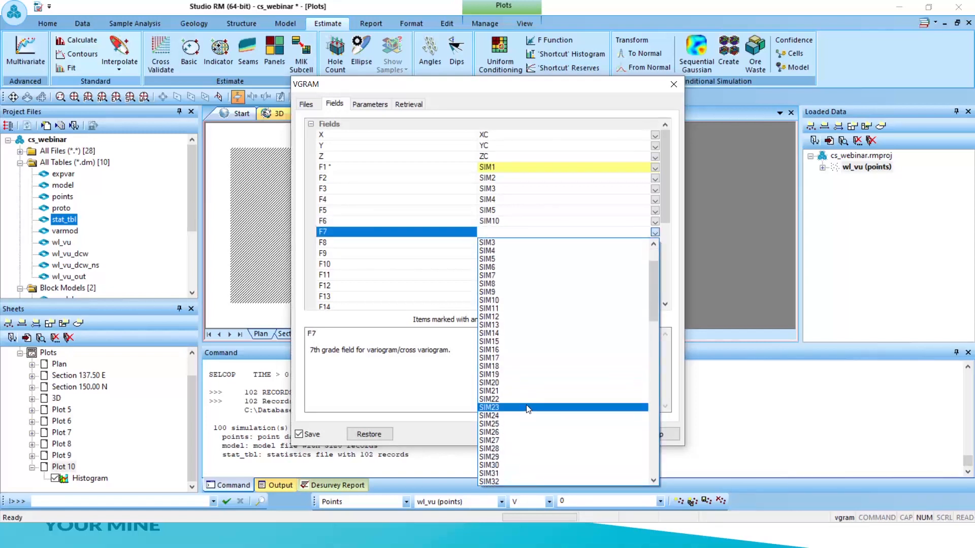
click(513, 465)
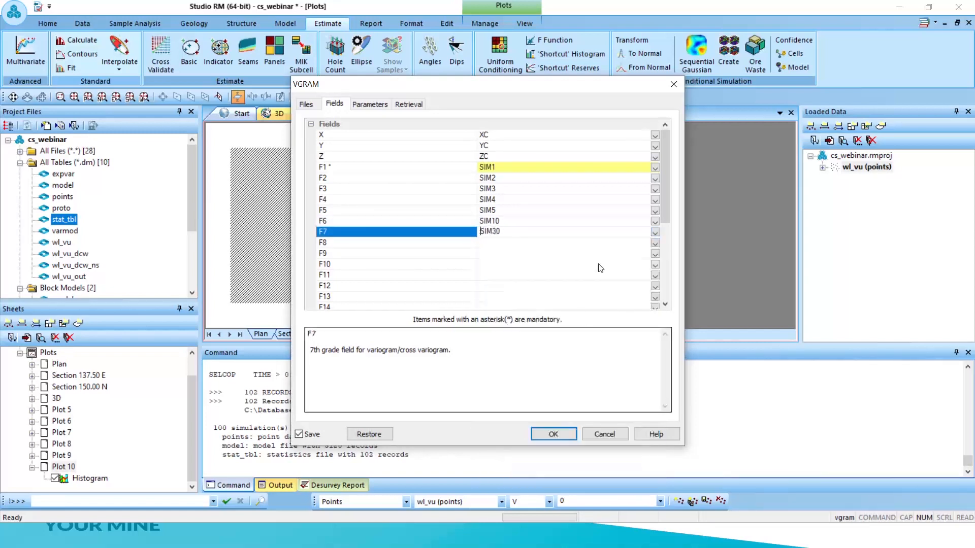
Set grade field F8 to SIM50
click(656, 244)
click(655, 243)
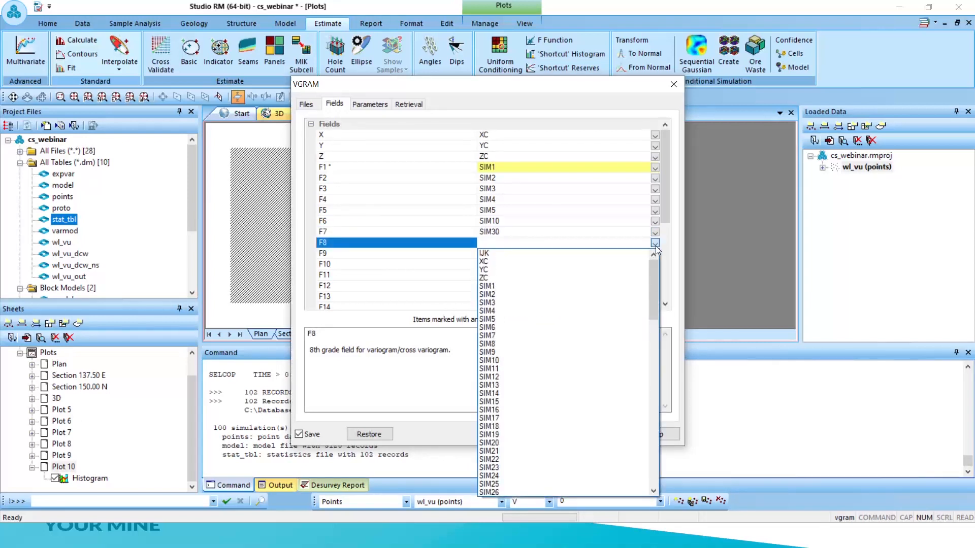
scroll(560, 435, down, 2)
scroll(540, 421, down, 2)
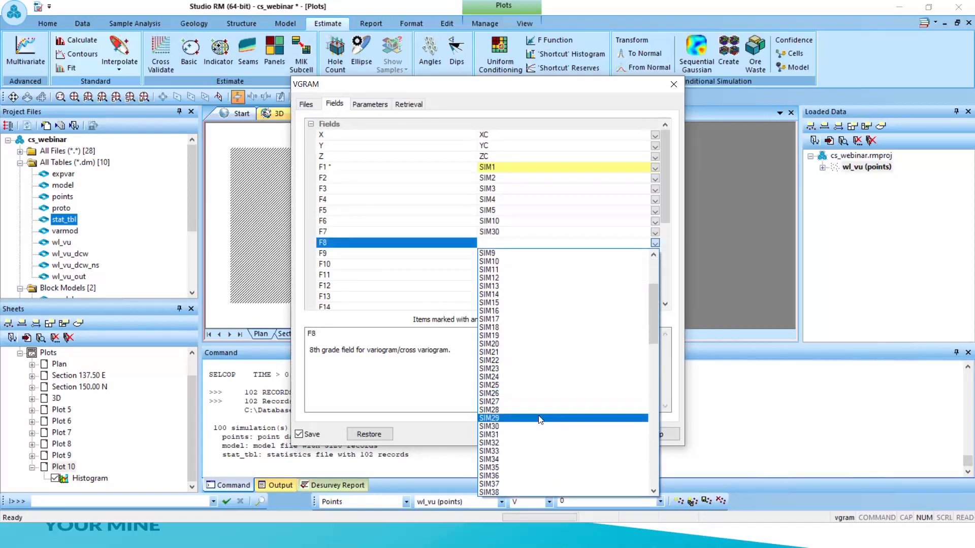
scroll(506, 480, down, 4)
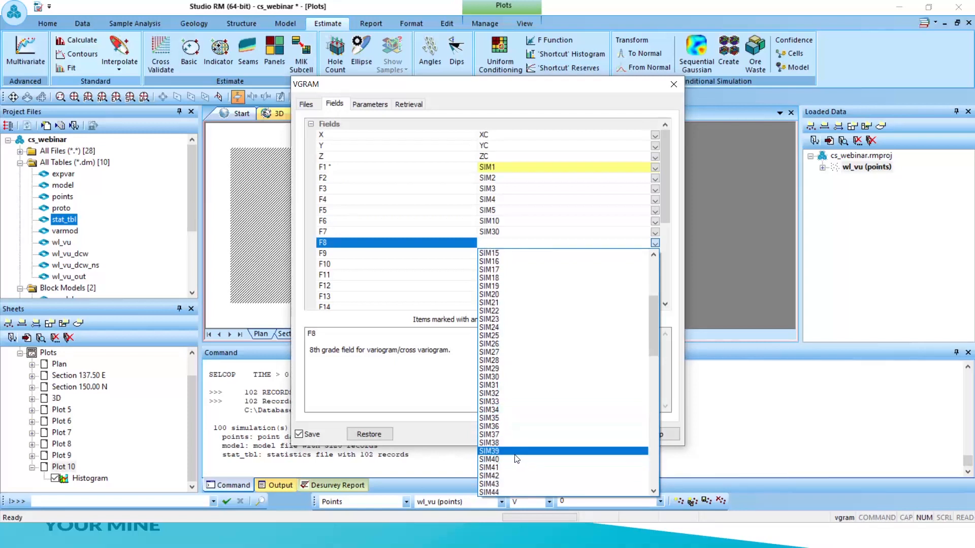
scroll(508, 470, down, 2)
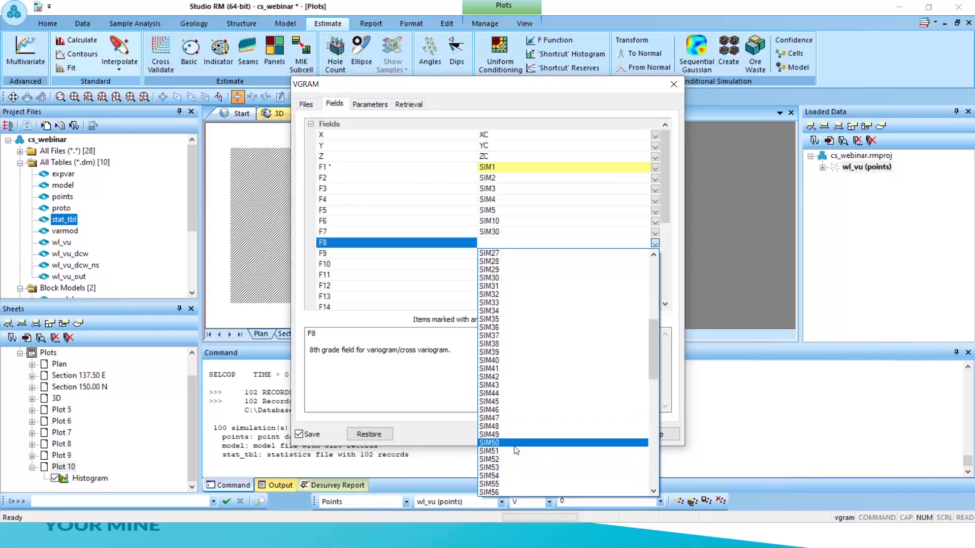
click(514, 451)
Set grade field F9 to SIM70
click(654, 255)
scroll(541, 440, down, 8)
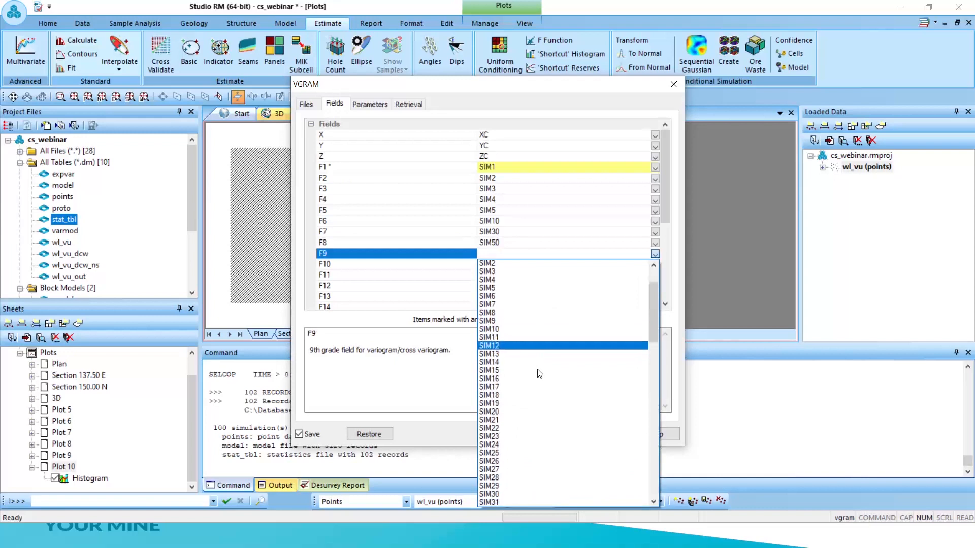
scroll(542, 441, down, 4)
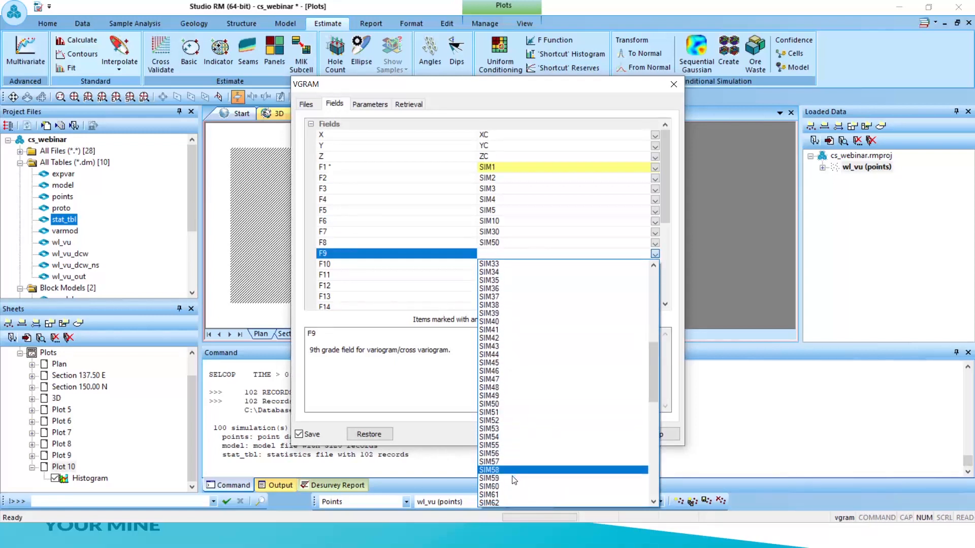
scroll(516, 473, down, 2)
scroll(516, 473, down, 1)
click(513, 473)
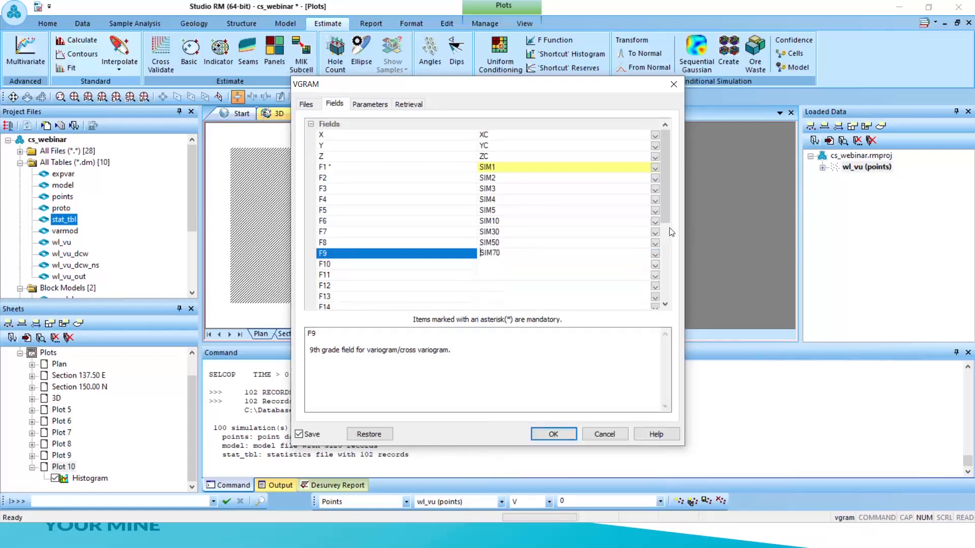
Set grade field F10 to SIM90
click(655, 265)
scroll(555, 388, down, 7)
scroll(533, 457, down, 9)
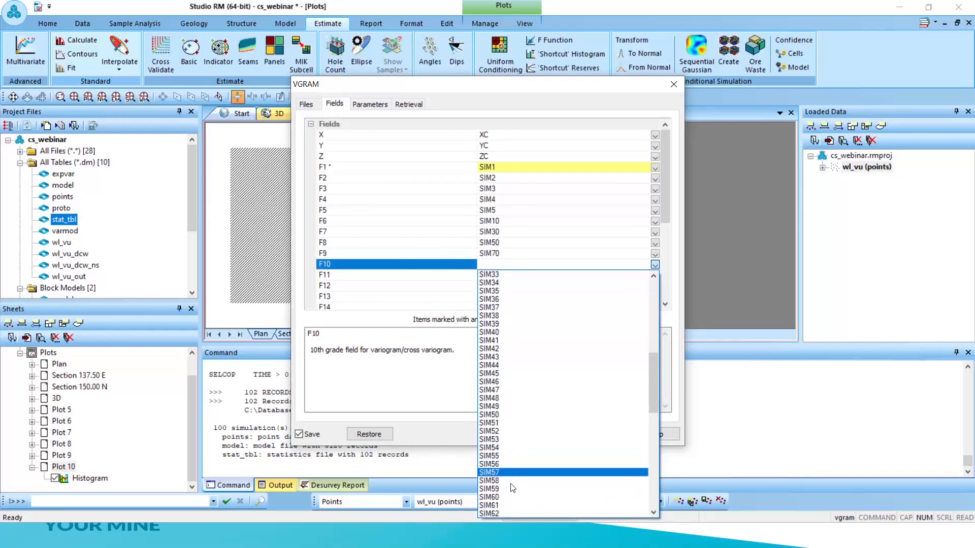
scroll(518, 484, down, 10)
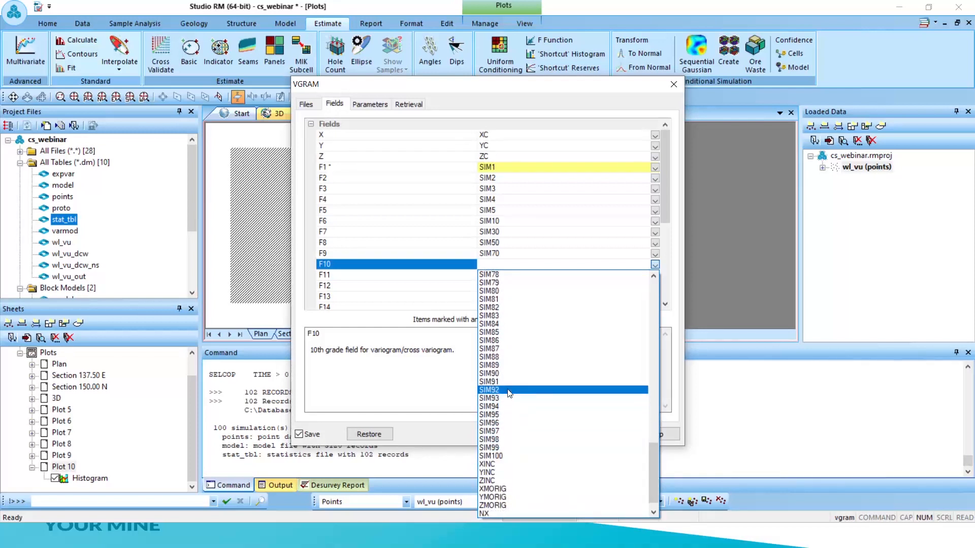
click(508, 374)
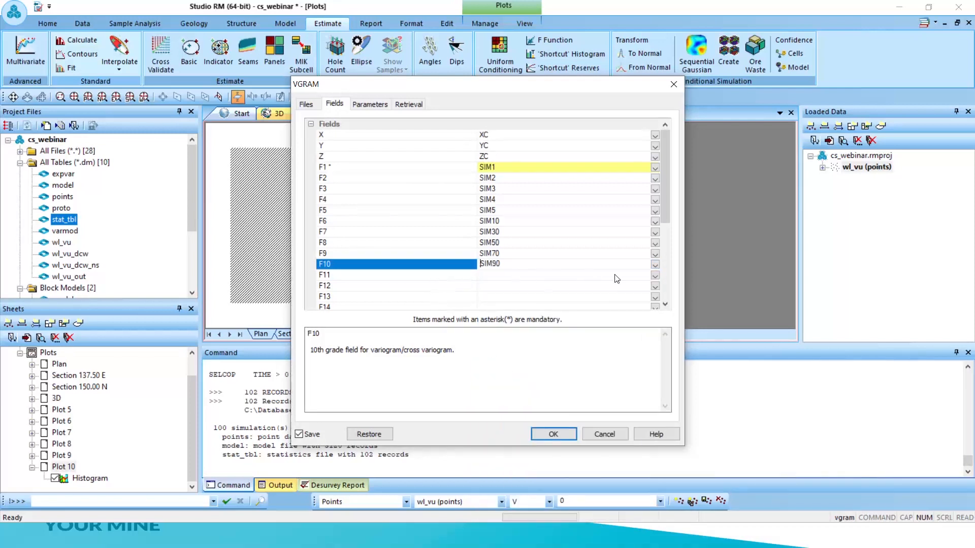
Set grade field F11 to SIM100
click(655, 276)
scroll(541, 475, down, 3)
scroll(541, 475, down, 12)
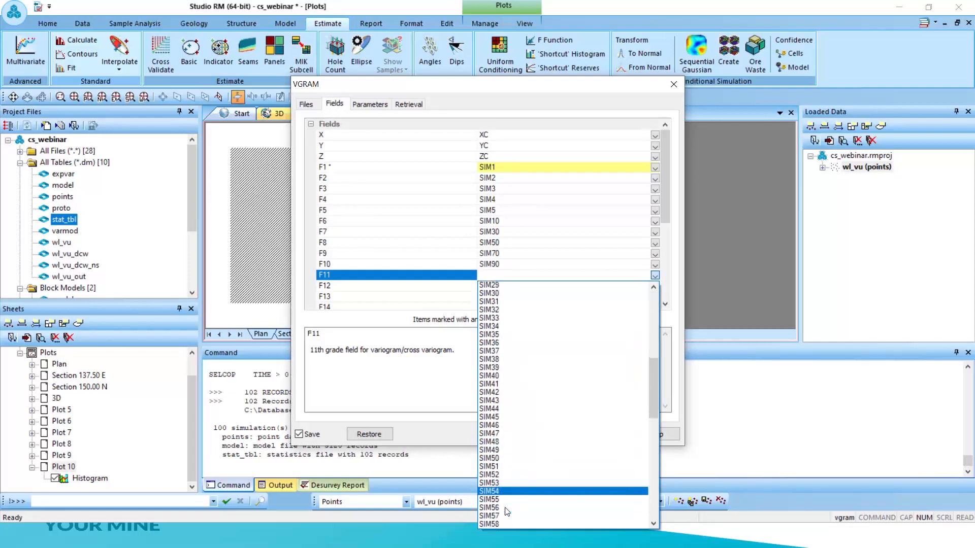
scroll(508, 512, down, 14)
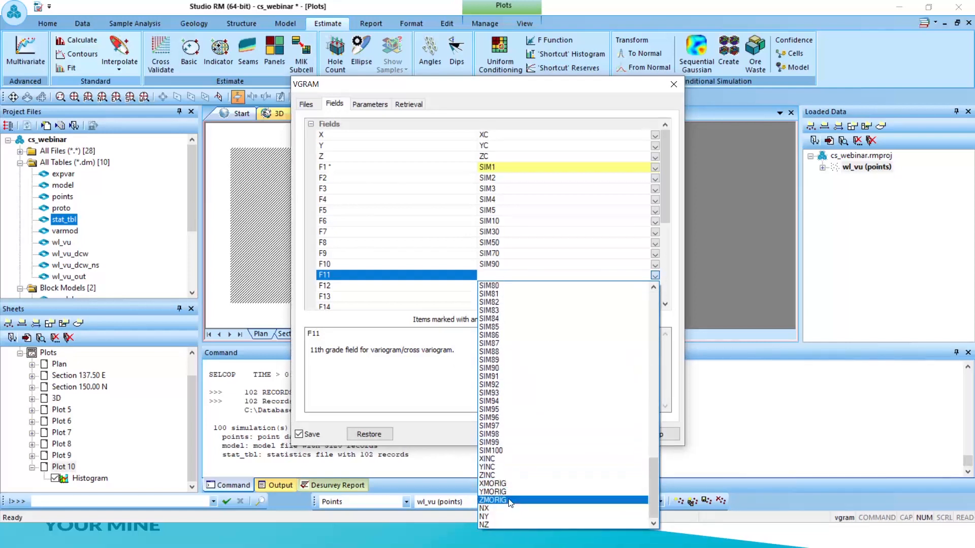
click(512, 451)
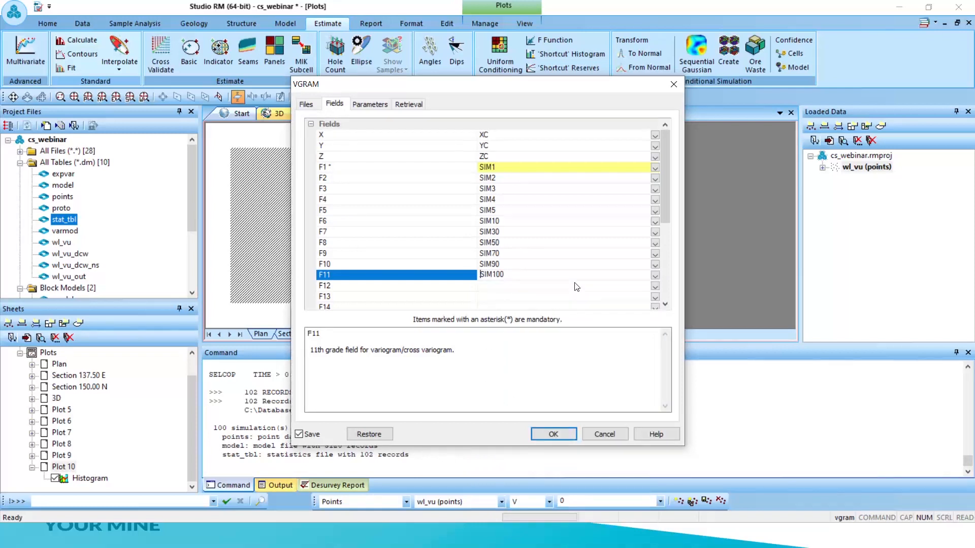
key(Down)
scroll(639, 213, down, 2)
Check the remaining VGRAM settings without changing them, run the variogram calculation and decline to continue with another one
click(364, 102)
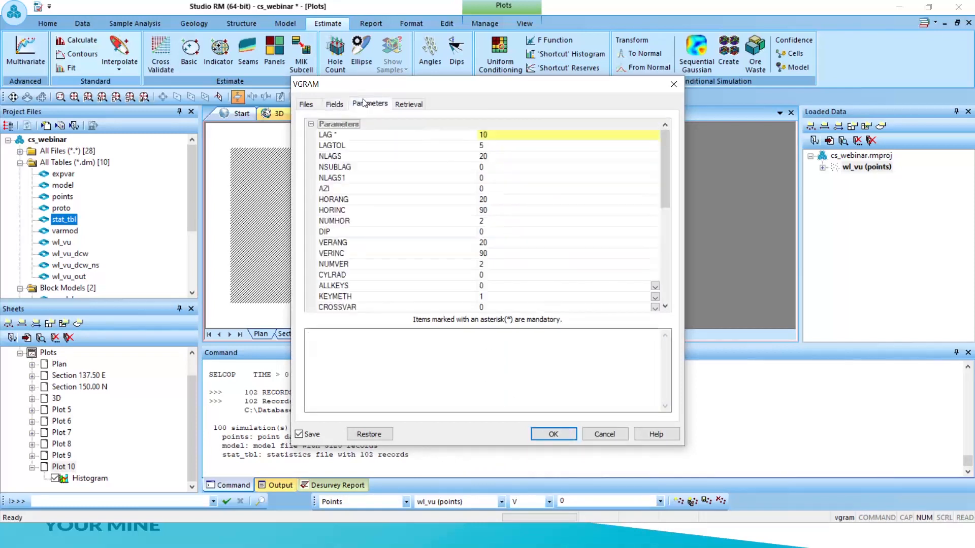
click(410, 109)
click(377, 105)
click(334, 104)
click(309, 106)
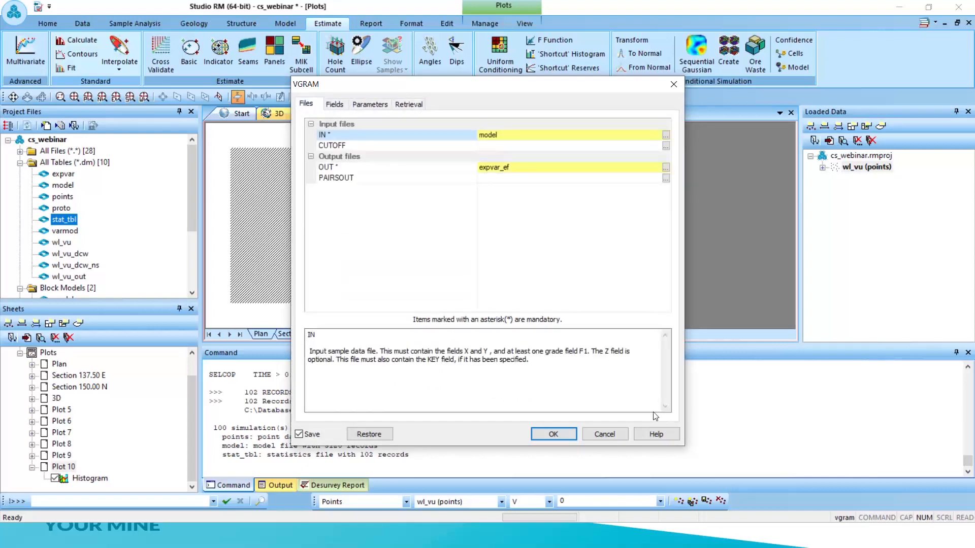
click(553, 435)
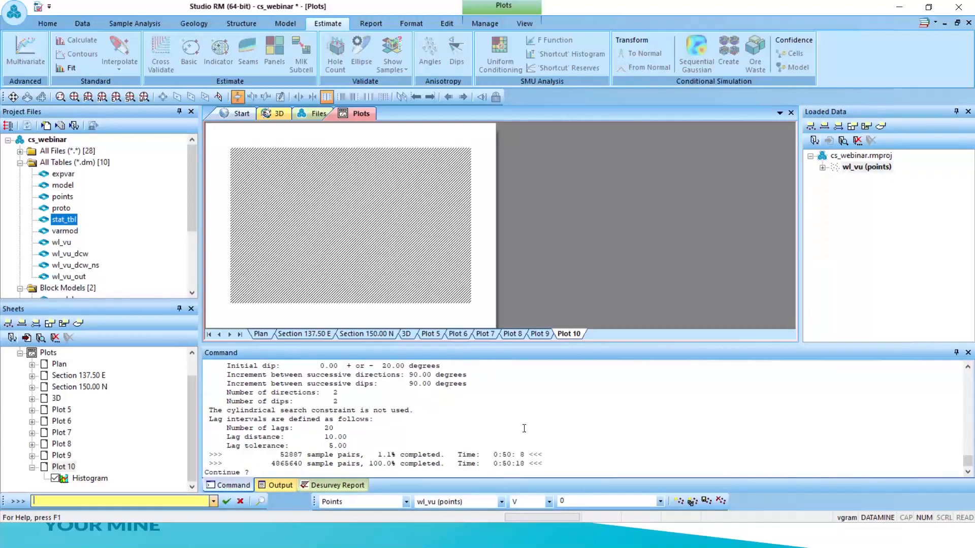
click(240, 502)
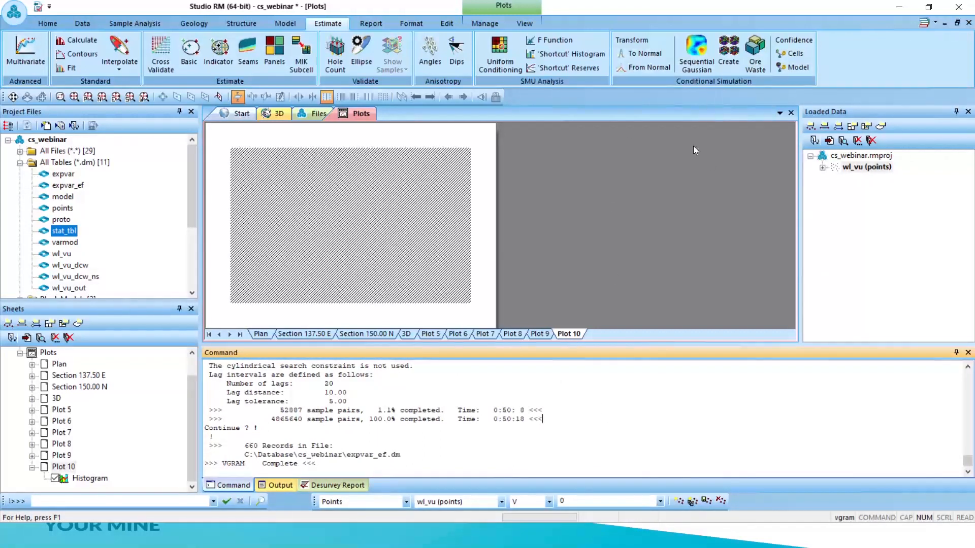
Bring up the open chart windows and minimise the histograms and the madogram, keeping only the fitted NSCORE variogram window open
key(alt+Tab)
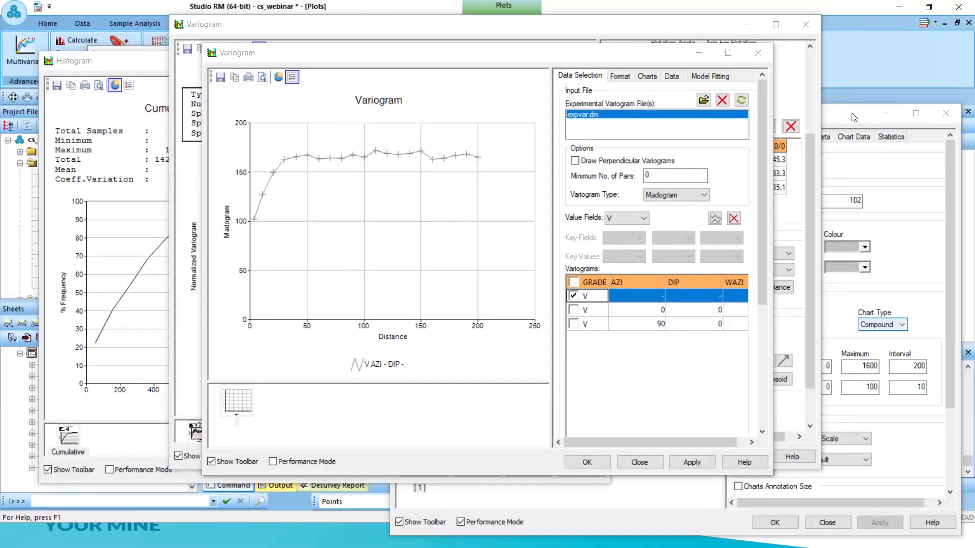
click(854, 117)
click(887, 115)
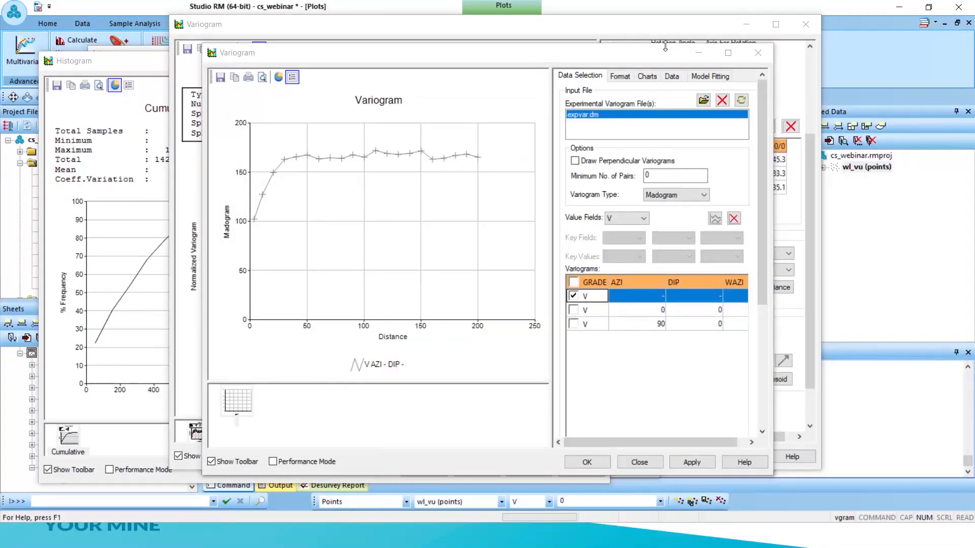
click(697, 55)
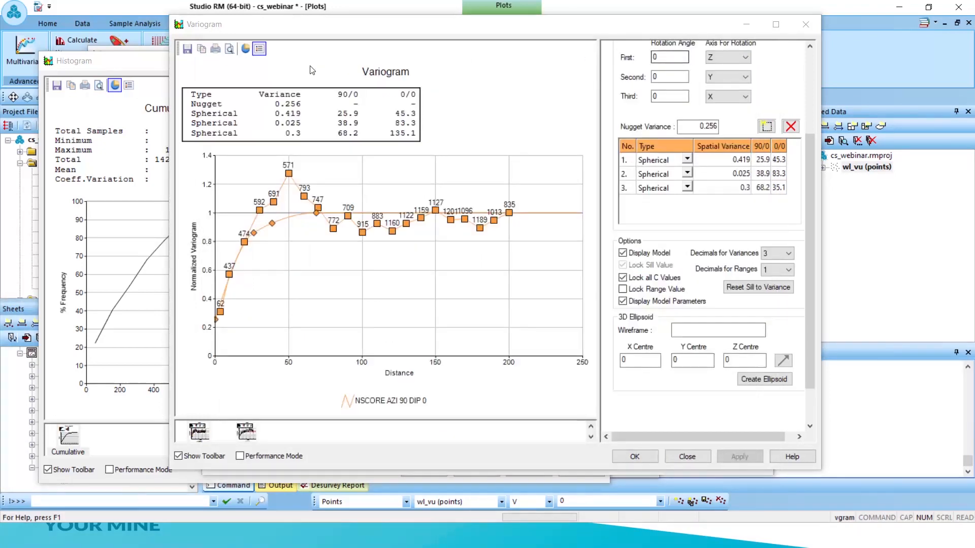
click(109, 61)
click(535, 61)
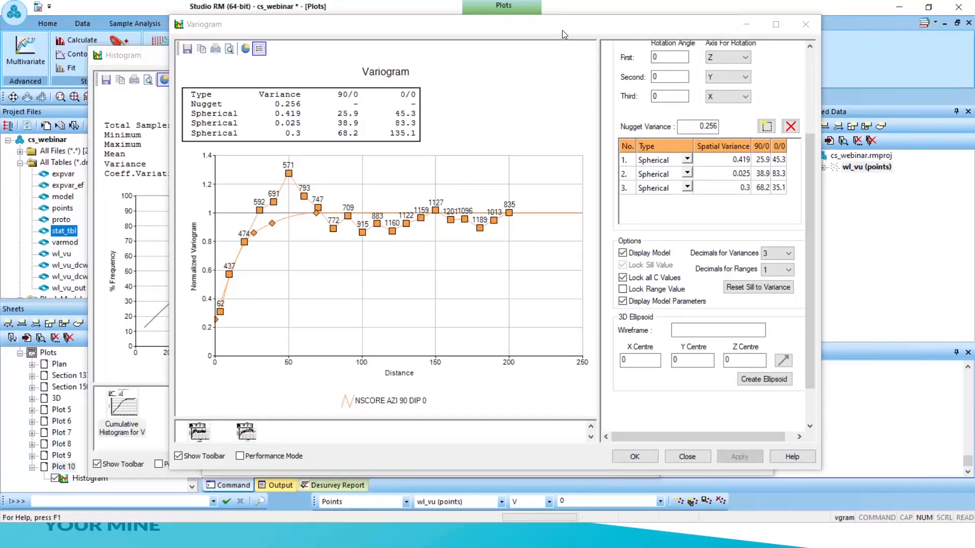
drag(562, 30, 643, 78)
click(248, 59)
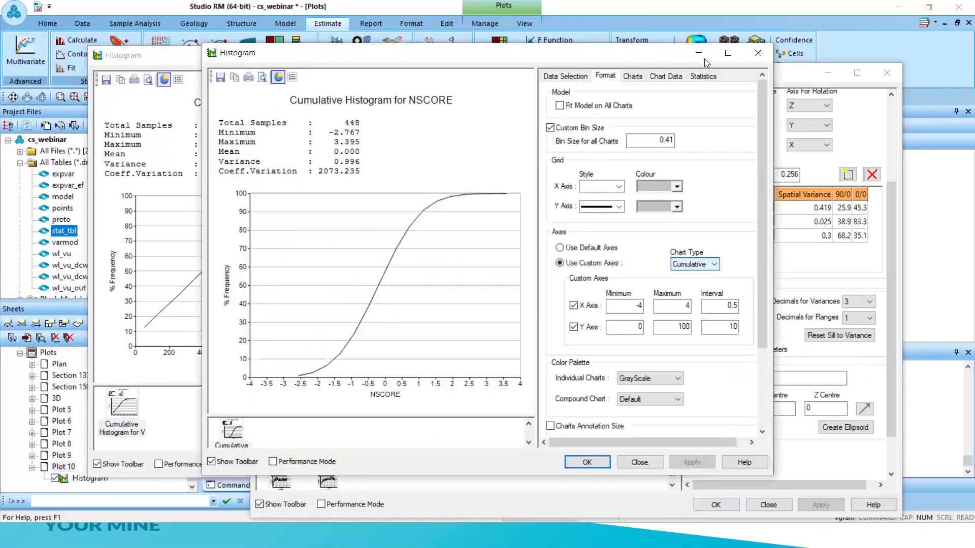
click(697, 54)
click(537, 60)
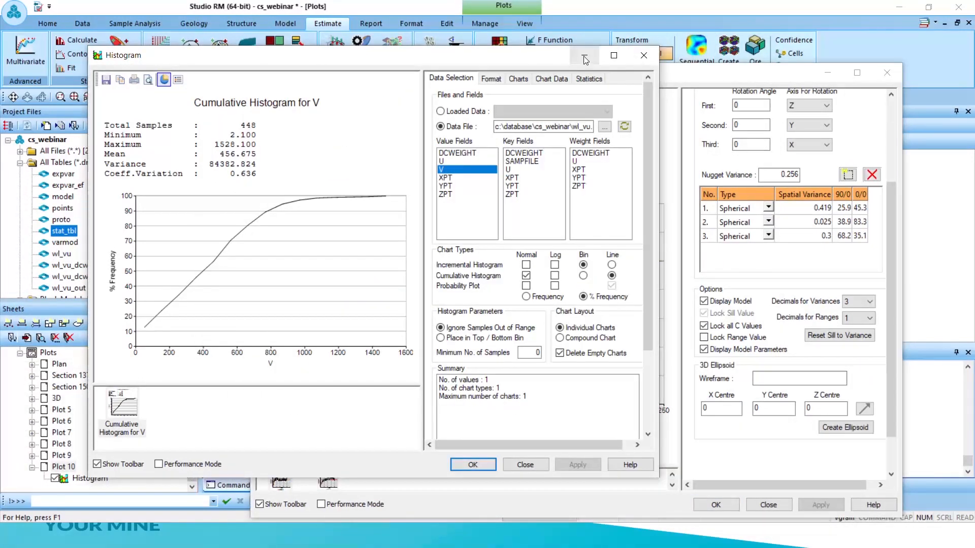
click(585, 54)
Move the fitted NSCORE variogram window into full view and examine its azimuth 90 and azimuth 0 charts
drag(629, 74, 544, 44)
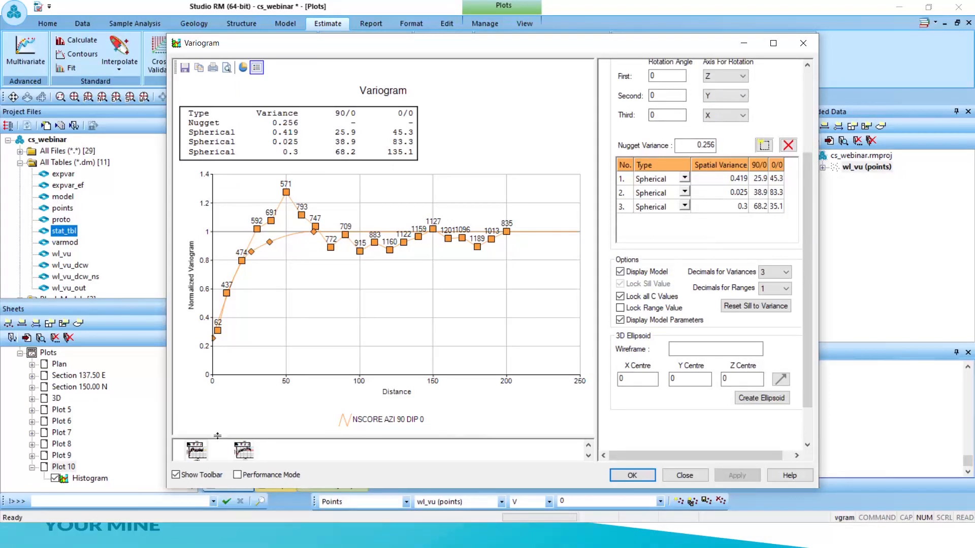
click(196, 450)
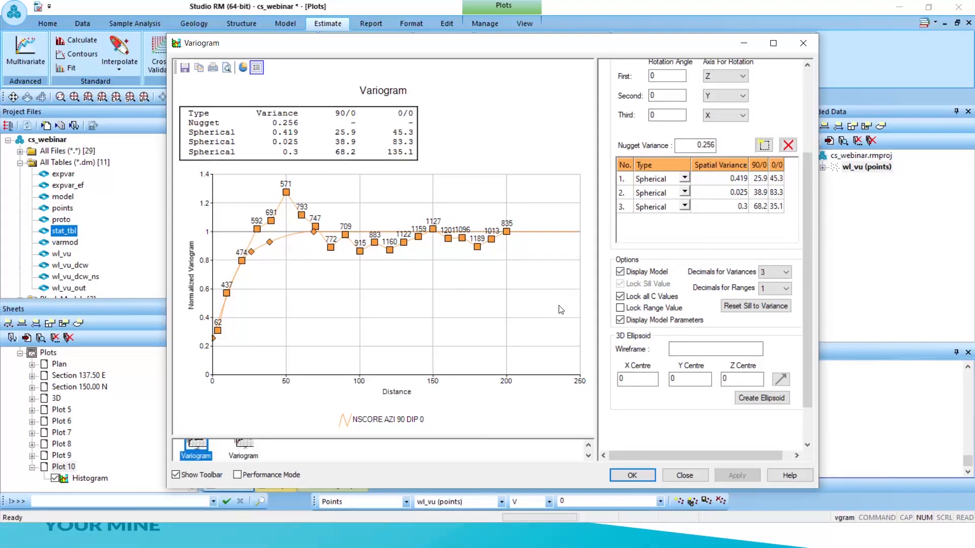
click(249, 446)
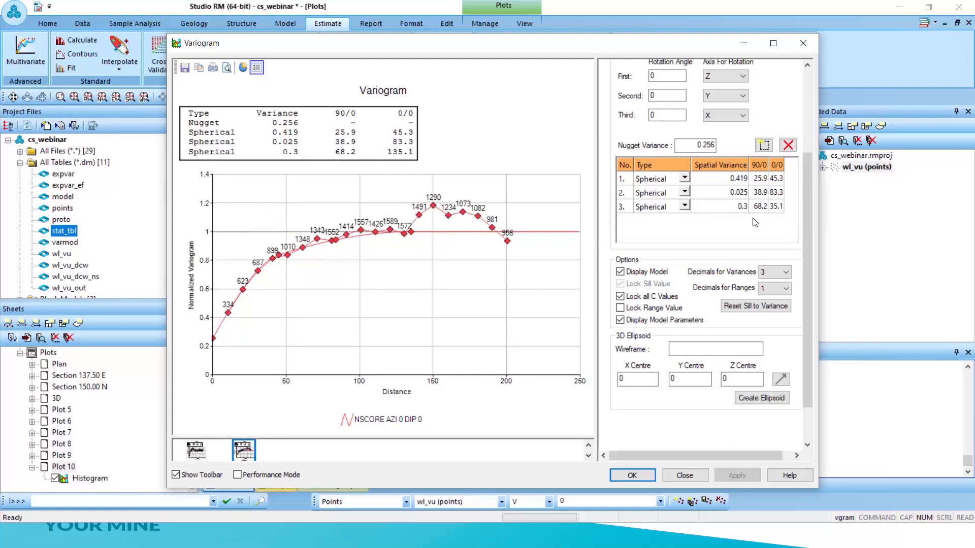
Add the experimental variogram file expvar_ef to the variogram chart's input files alongside expvar
drag(809, 224, 809, 133)
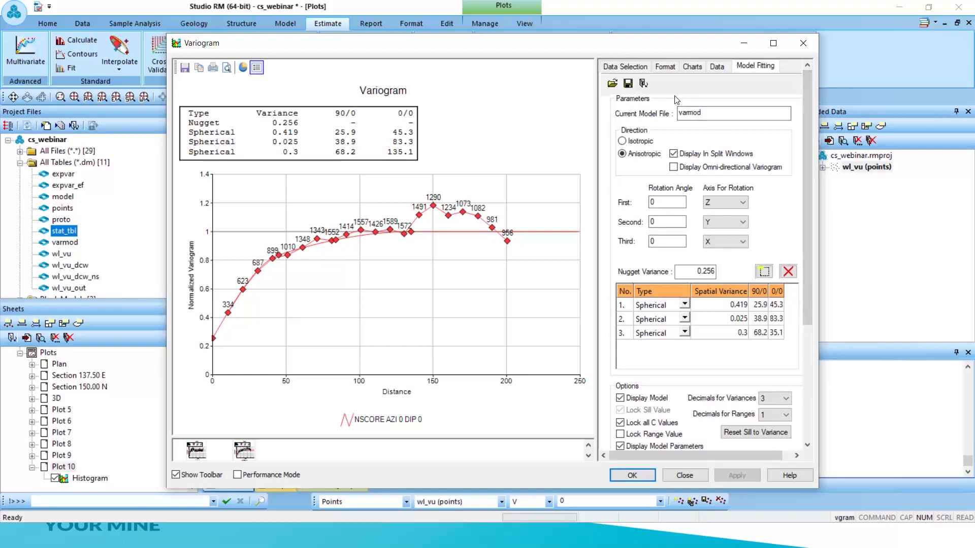
click(627, 67)
click(749, 90)
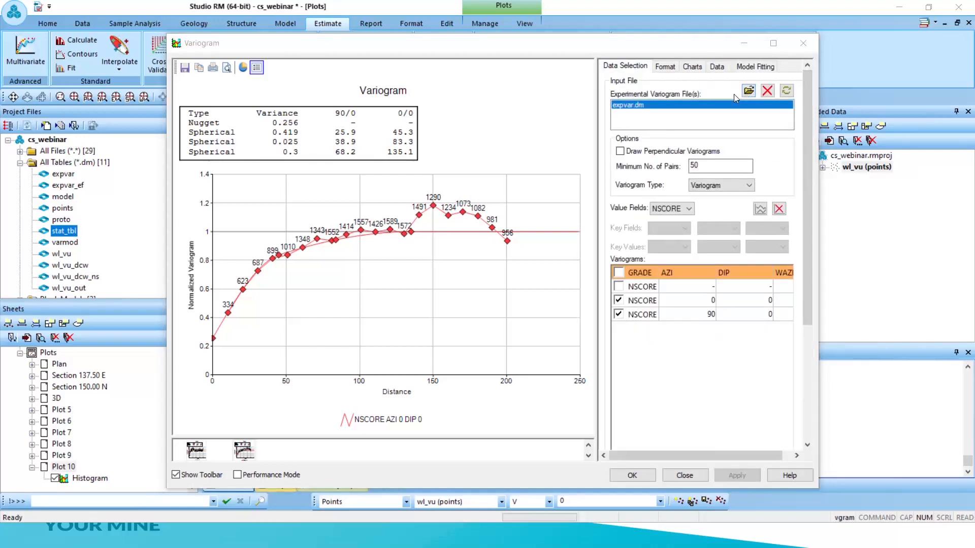
click(325, 161)
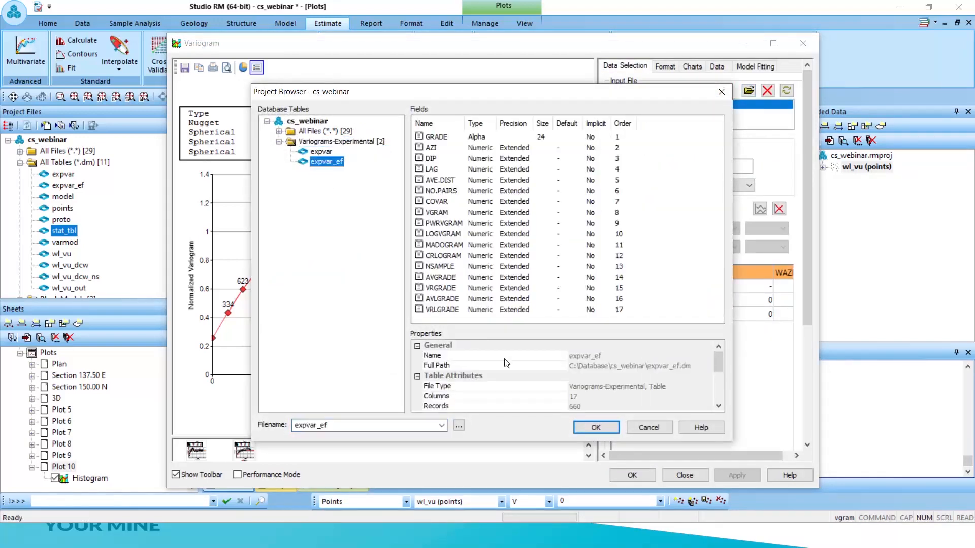
click(590, 432)
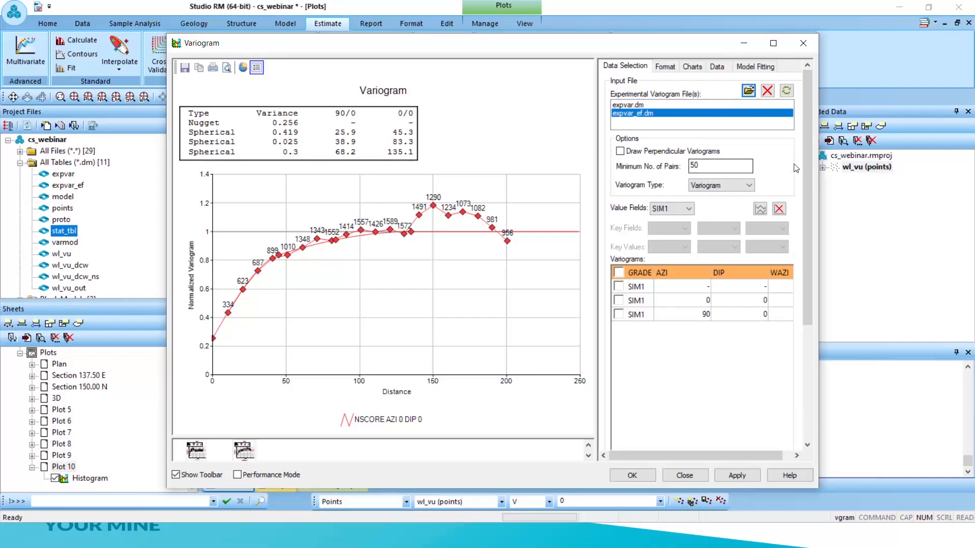
Display the azimuth 0, dip 0 variograms of value fields SIM1 and SIM2 from expvar_ef on the chart
drag(808, 163, 809, 197)
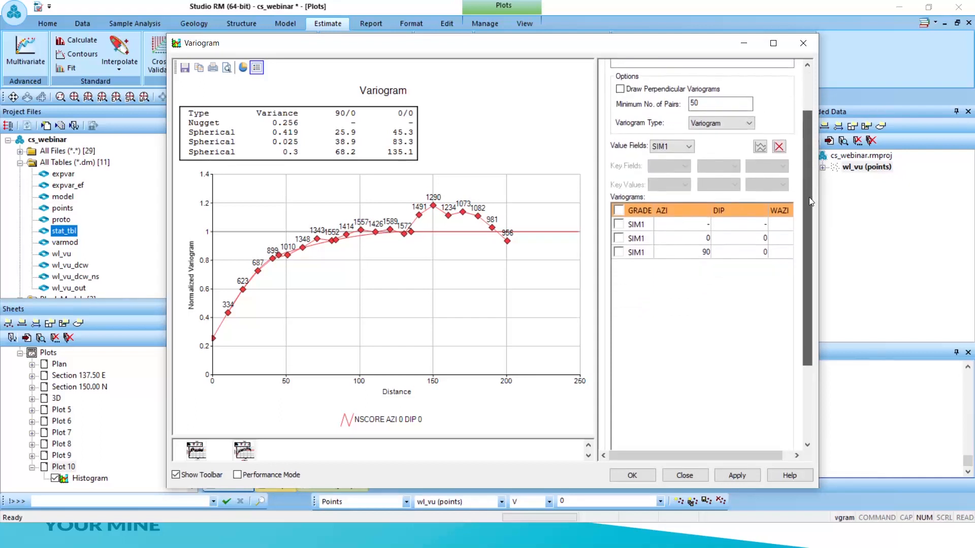
click(619, 238)
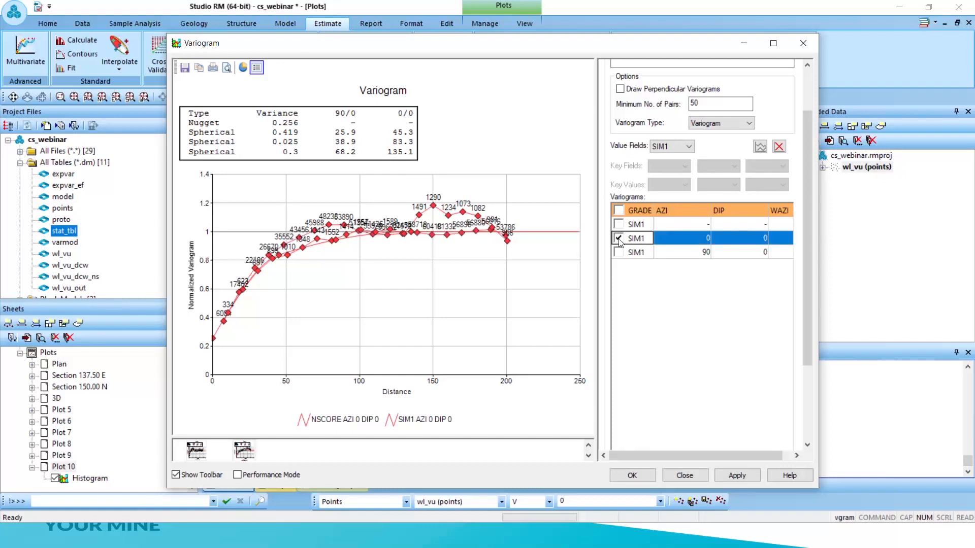
click(690, 147)
click(681, 168)
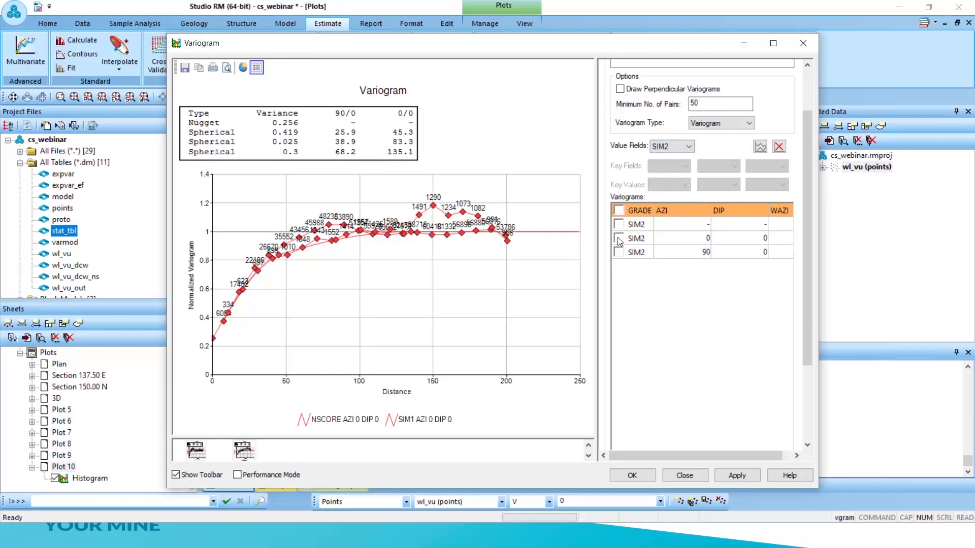
click(618, 238)
Add the azimuth 0, dip 0 variograms of value fields SIM3 and SIM4 to the chart
click(690, 147)
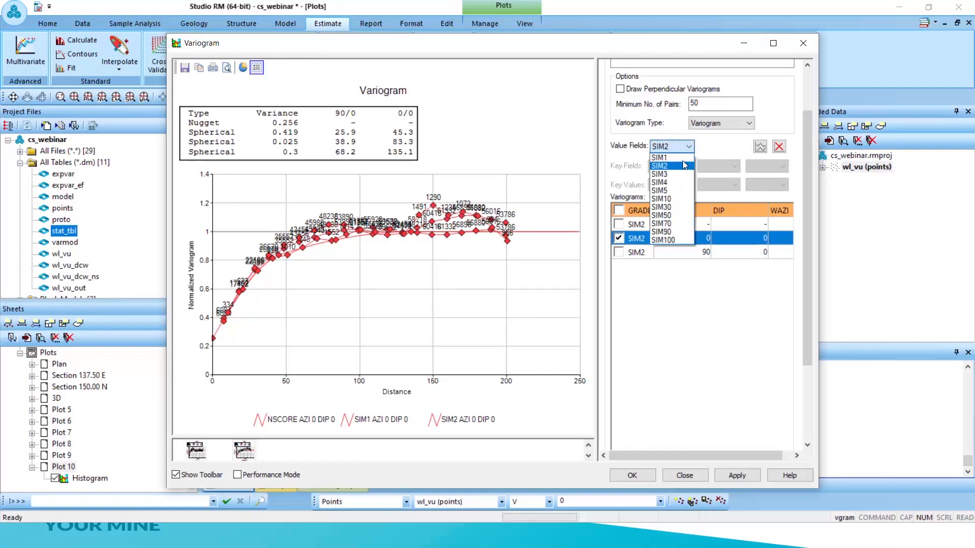
click(670, 176)
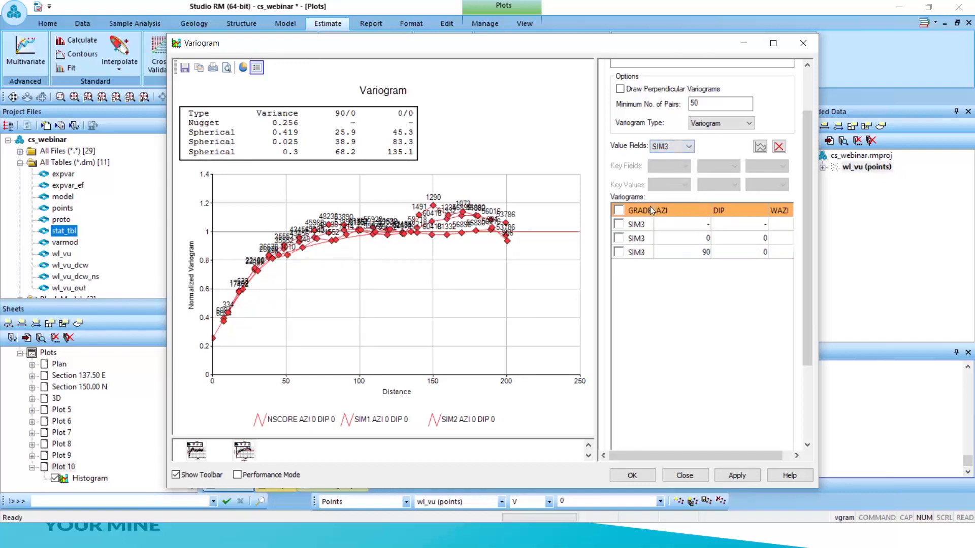
click(619, 238)
click(694, 148)
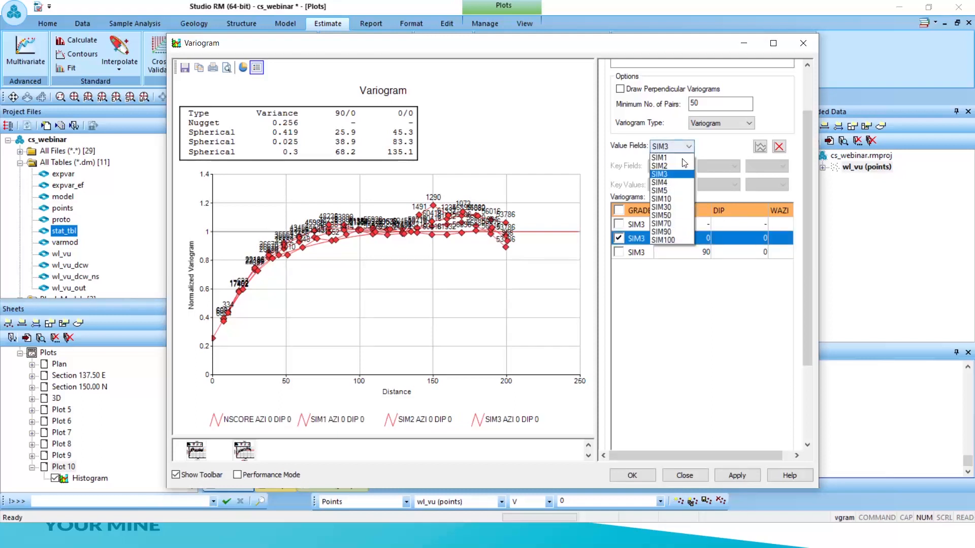
click(671, 182)
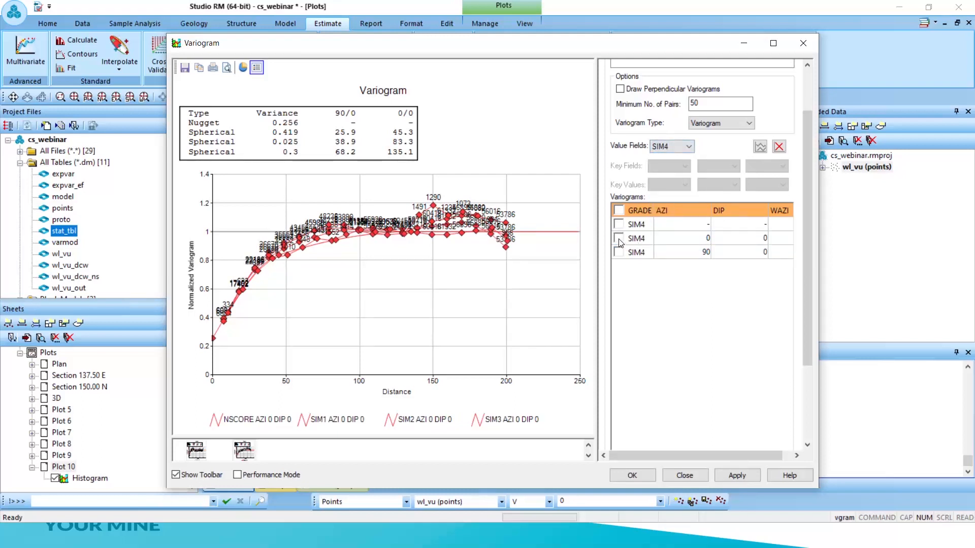
click(619, 239)
Add the azimuth 0, dip 0 variograms of value fields SIM5 and SIM10 to the chart
click(688, 147)
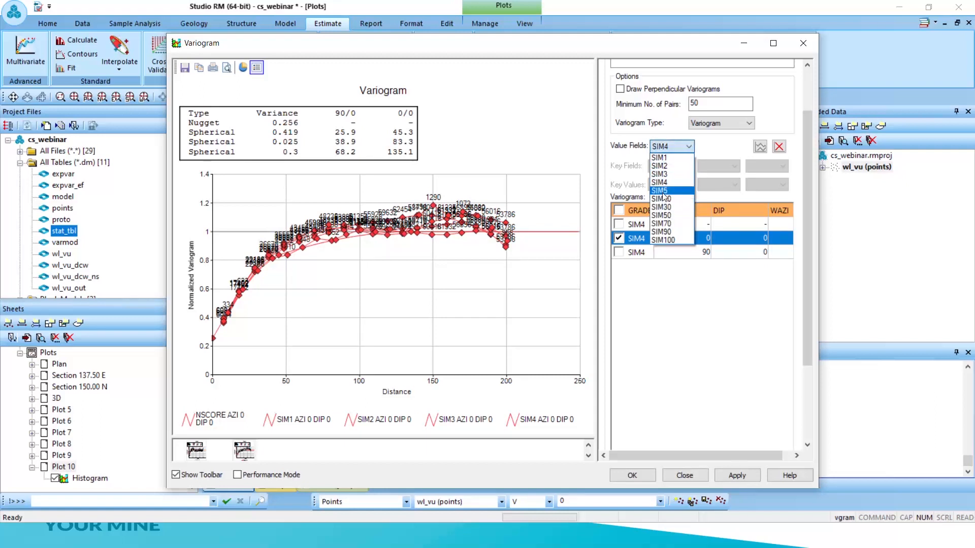
click(662, 191)
click(619, 239)
click(689, 147)
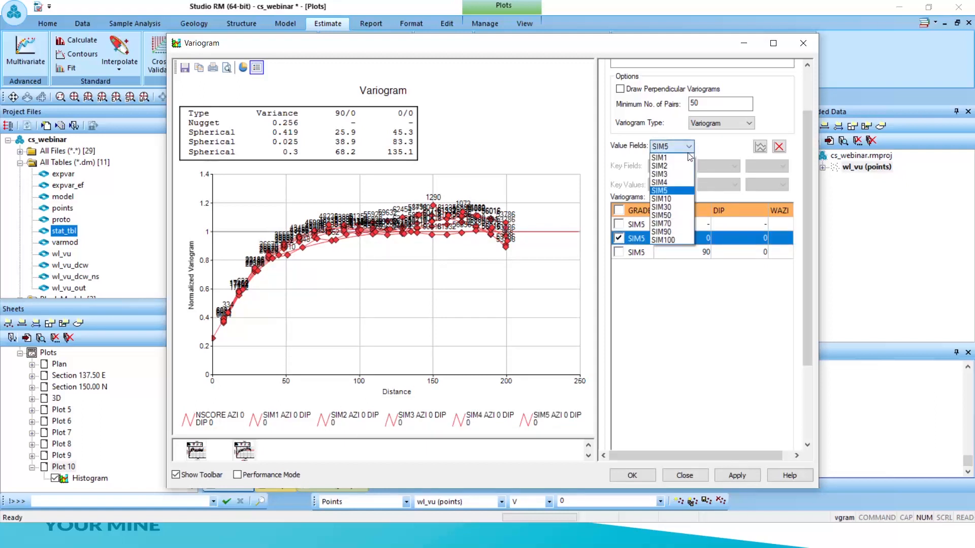
click(662, 199)
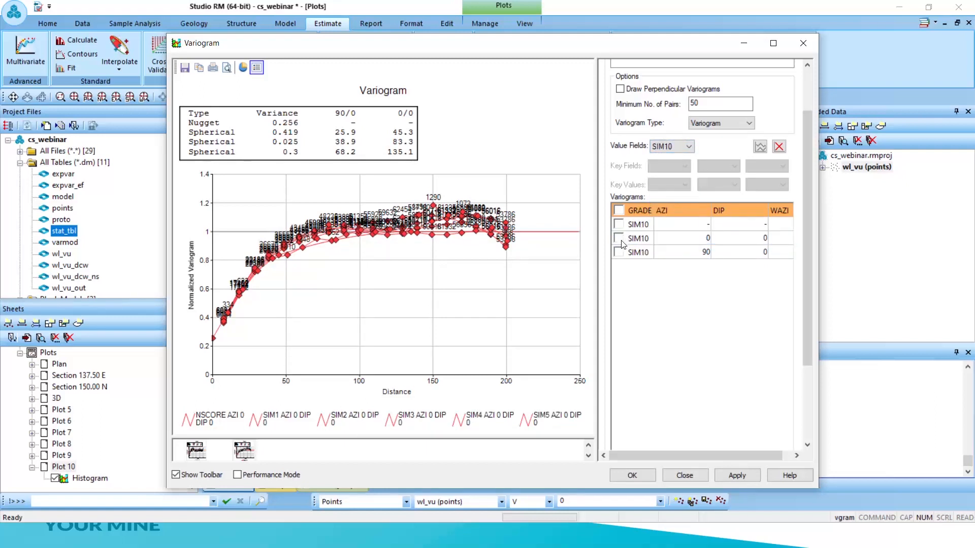
click(619, 238)
Add the azimuth 0, dip 0 variograms of value fields SIM50 and SIM70 to the chart
click(688, 147)
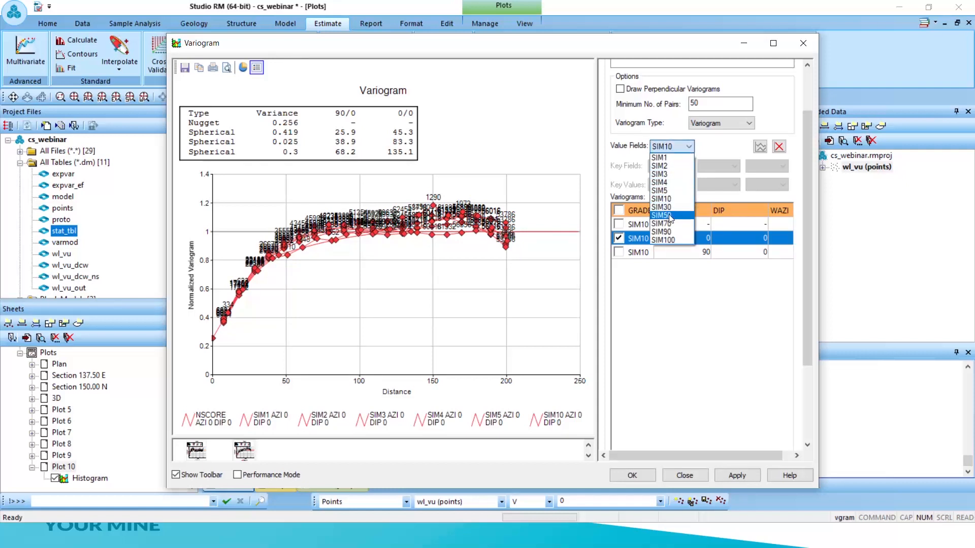
click(662, 215)
click(619, 238)
click(688, 146)
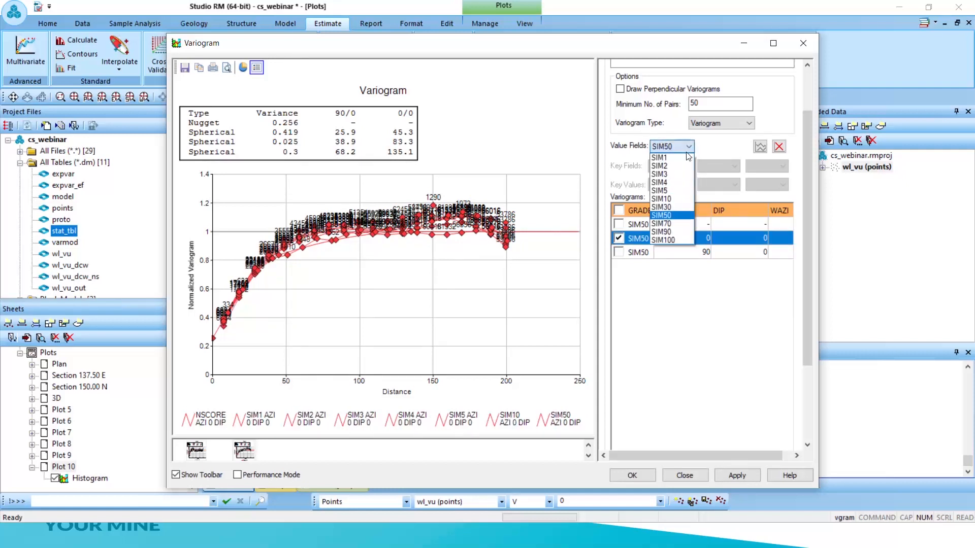
click(661, 224)
click(619, 238)
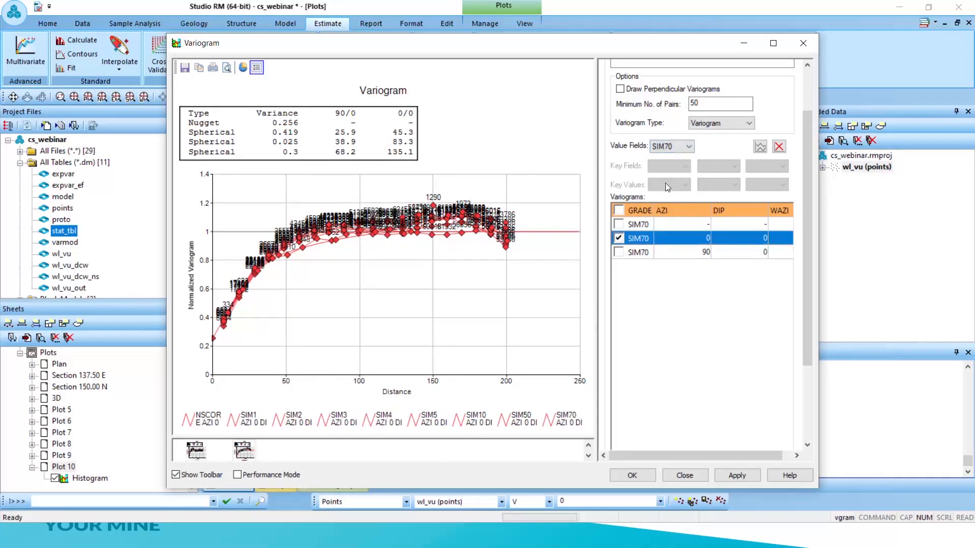
Add the azimuth 0, dip 0 variograms of value fields SIM90 and SIM100 to the chart
click(688, 147)
click(661, 231)
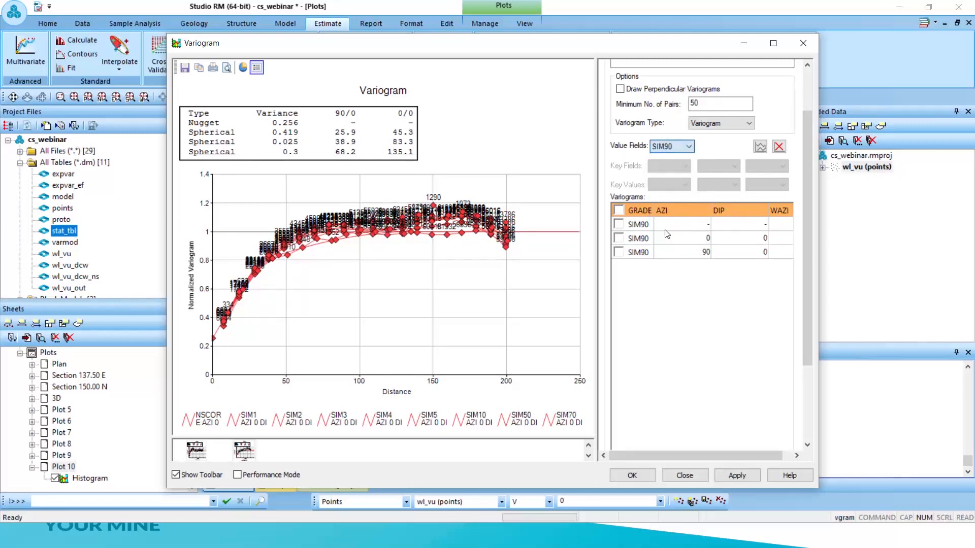
click(619, 239)
click(689, 147)
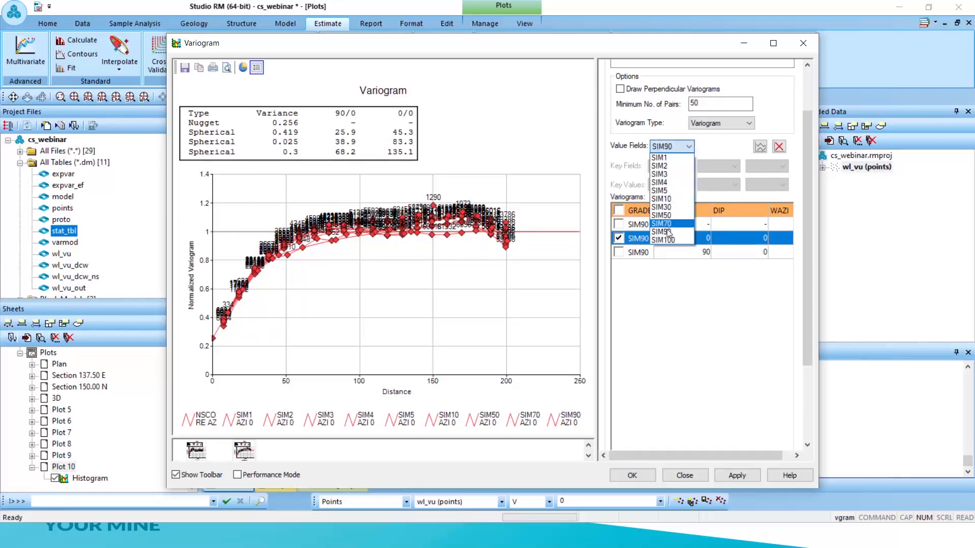
click(666, 238)
click(619, 239)
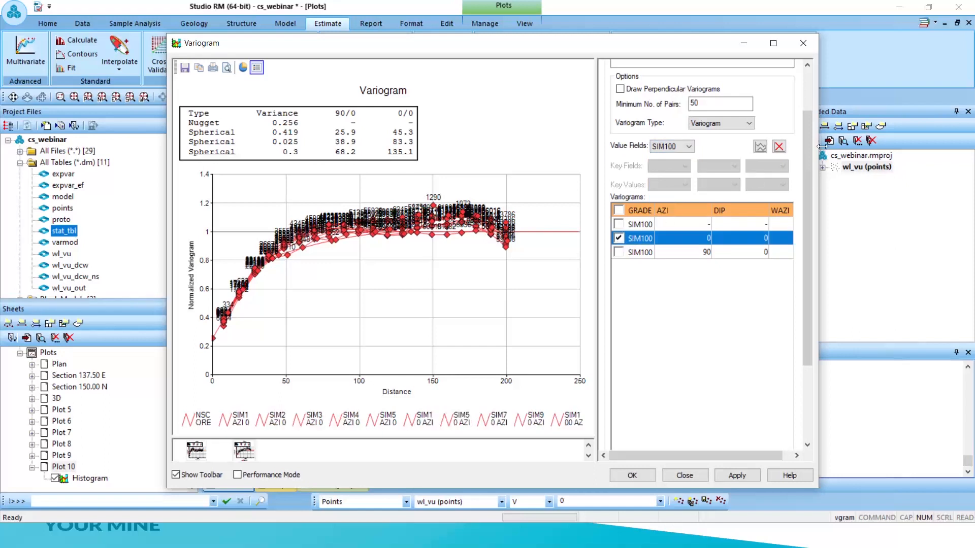
Turn off the display of sample pairs and of symbols at each point in the chart format
drag(807, 125, 808, 118)
click(666, 68)
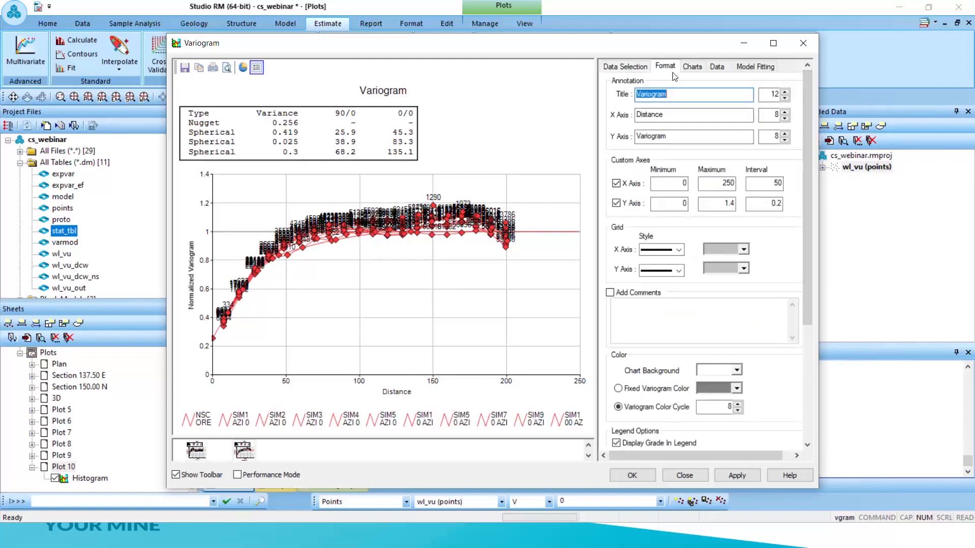
drag(809, 114, 810, 228)
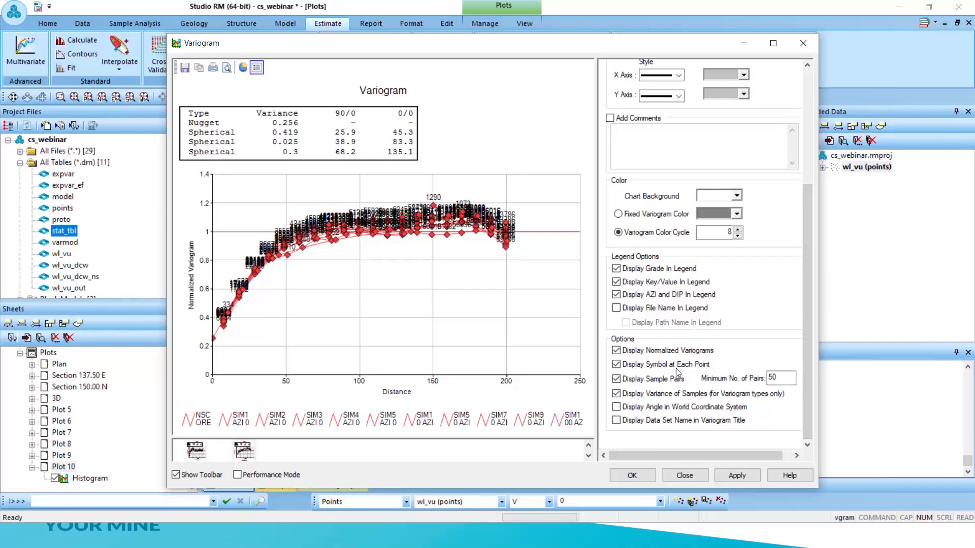
click(616, 380)
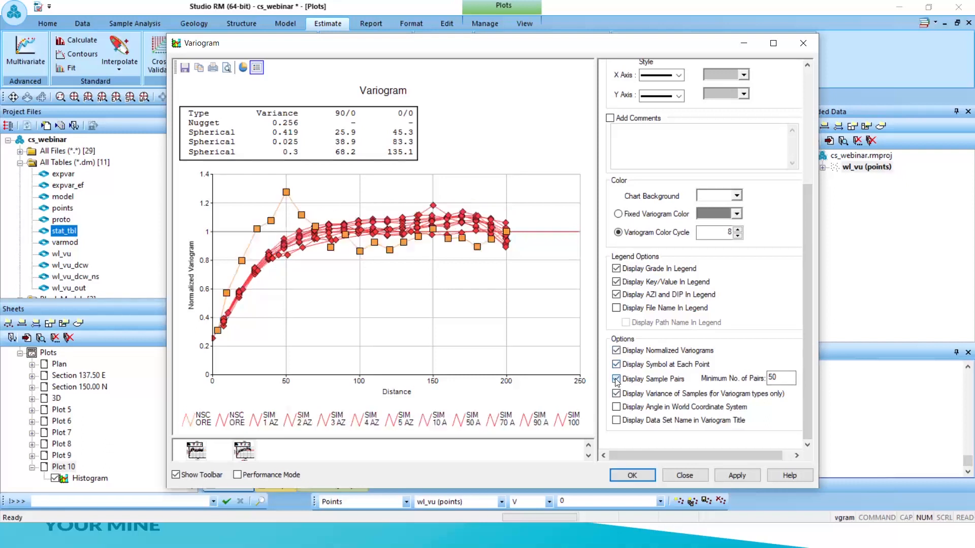
click(616, 364)
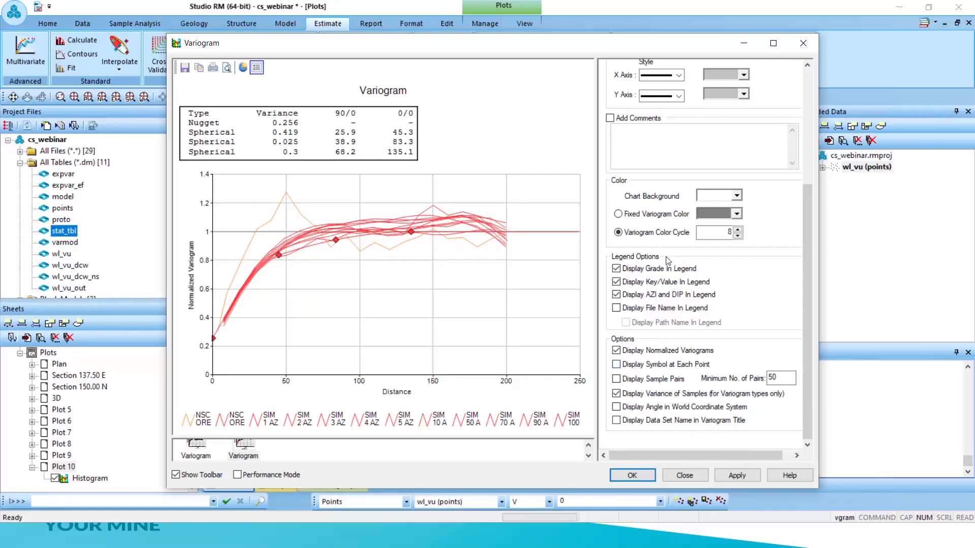
Remove the NSCORE azimuth 90 variogram of expvar.dm from the chart, leaving its azimuth 0 variogram selected
drag(810, 304, 809, 193)
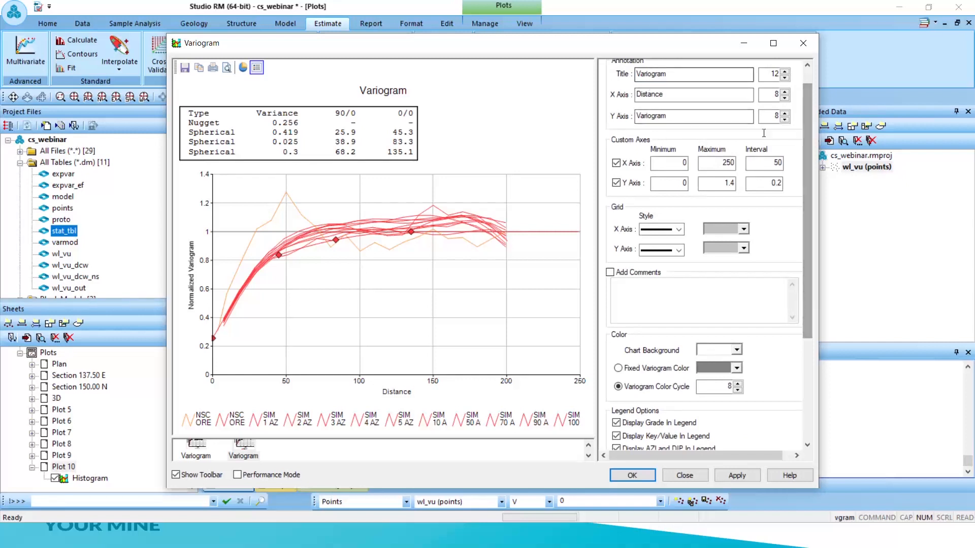
click(630, 66)
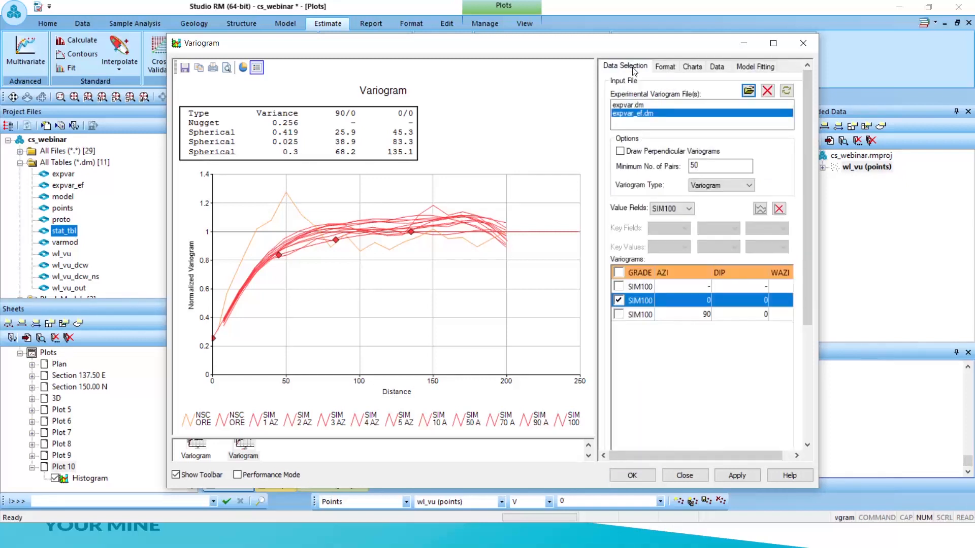
click(689, 208)
click(632, 113)
click(638, 105)
click(619, 315)
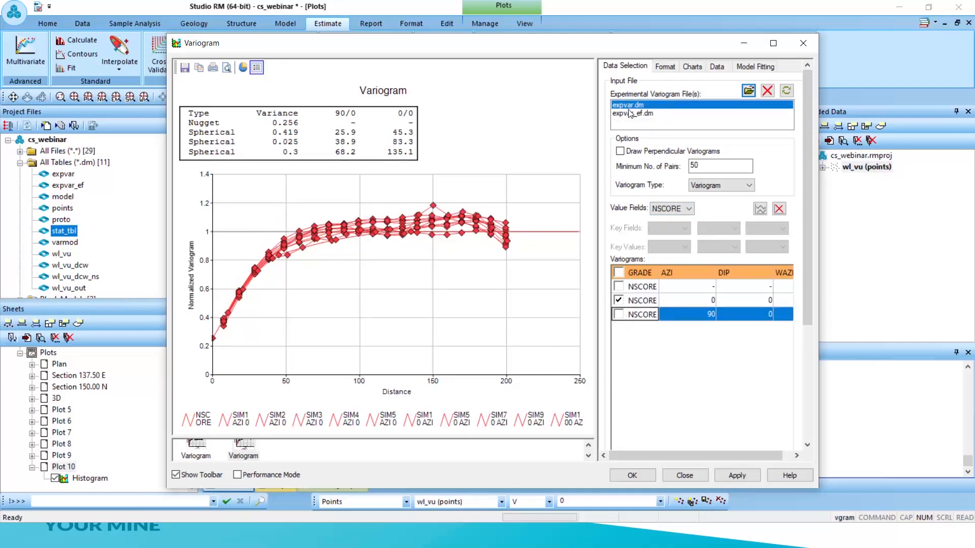
Reapply the chart format option that hides the symbols at each variogram point
click(663, 69)
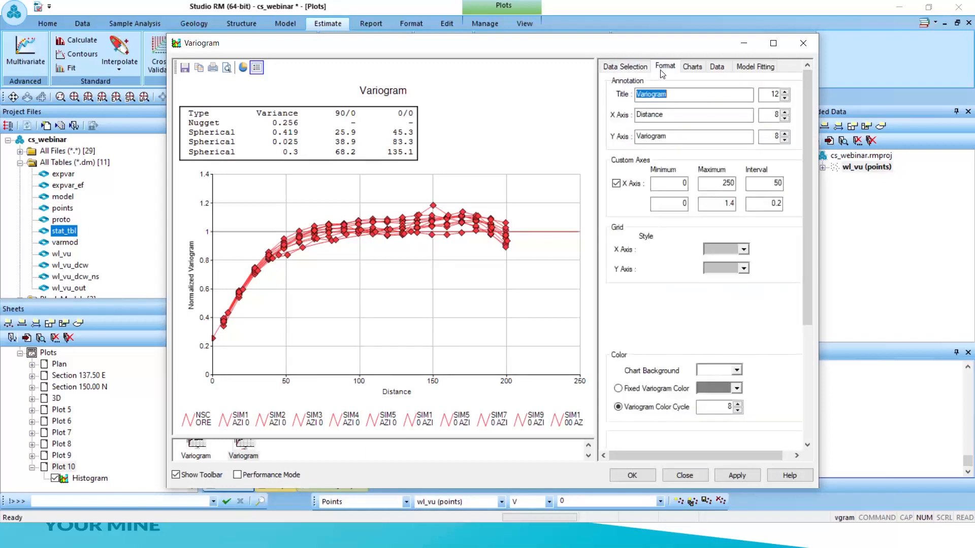
scroll(764, 183, down, 3)
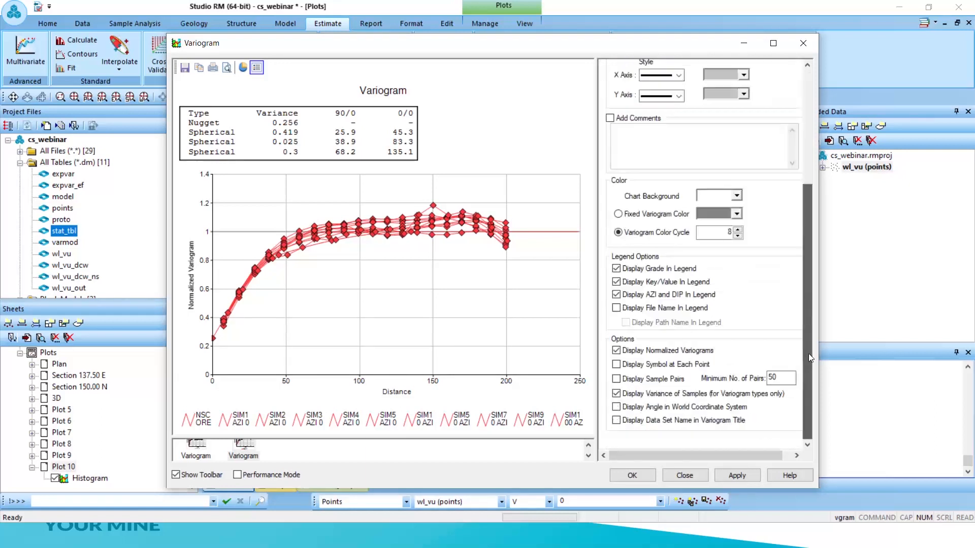
click(620, 369)
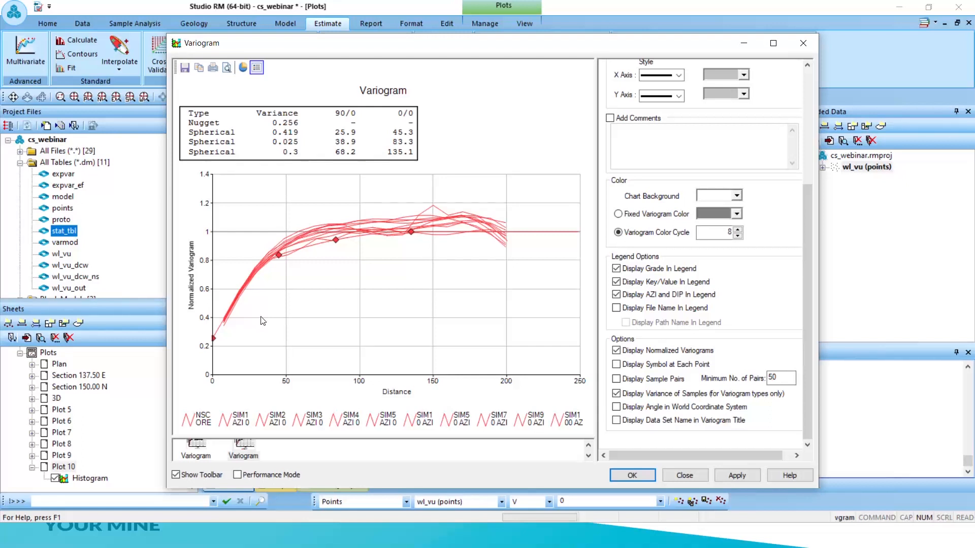
Save the variogram chart as an image named varmod_eg in the cs_webinar folder and minimise the variogram window
click(185, 68)
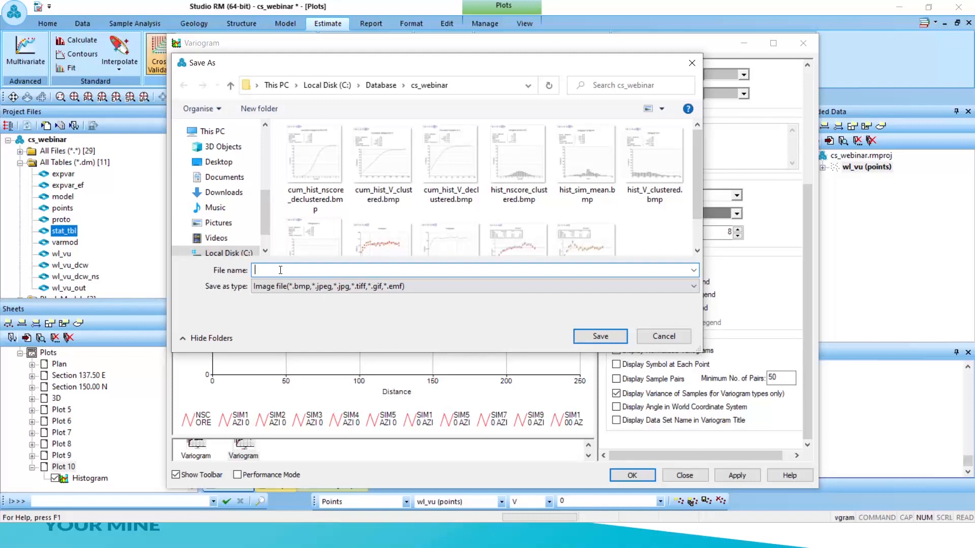
text(varmod)
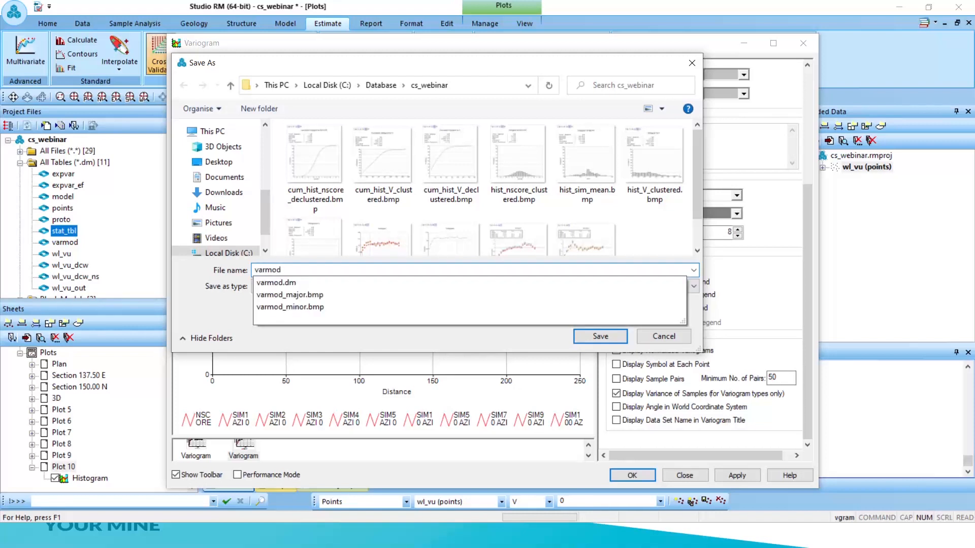
text(_eg)
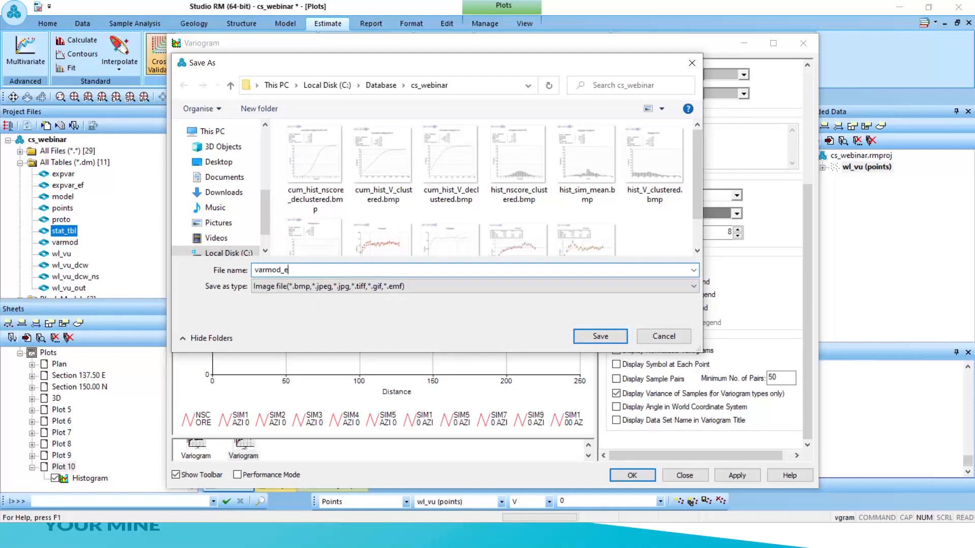
click(597, 337)
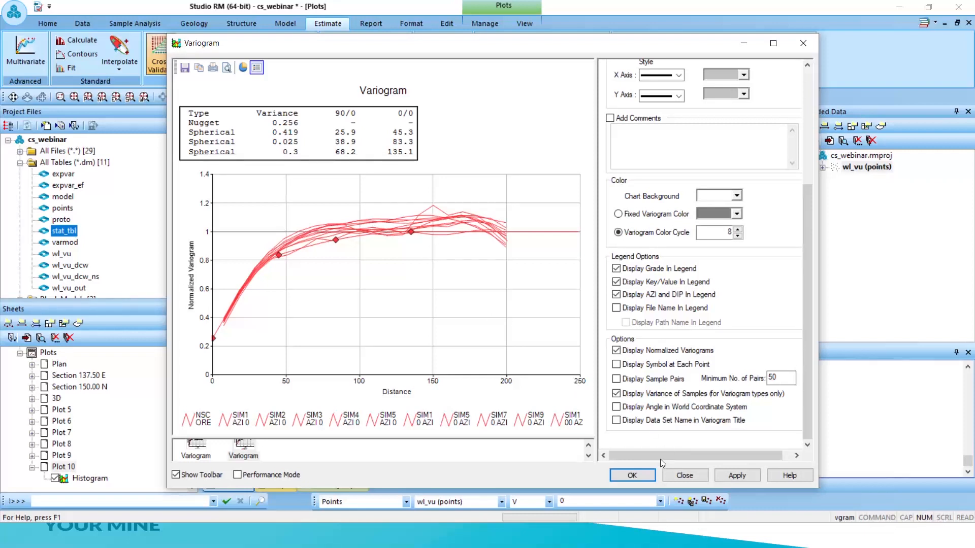
click(745, 47)
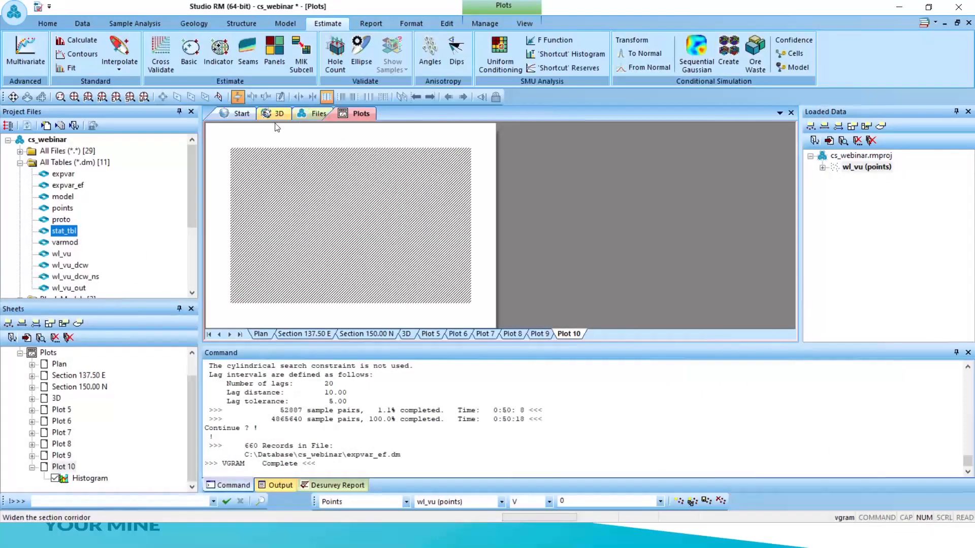
In the 3D view, start CSMODEL and select the points table as its input POINTS file
click(279, 114)
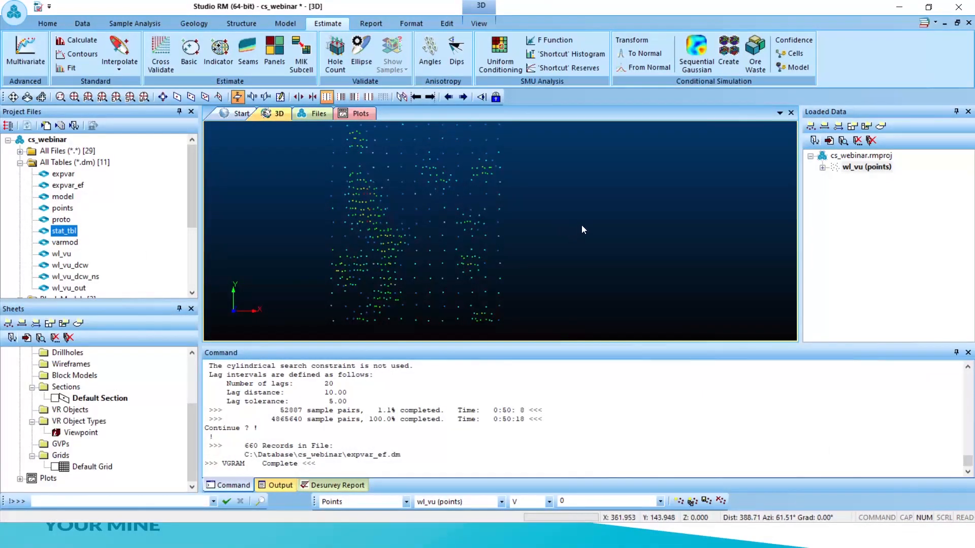
click(731, 54)
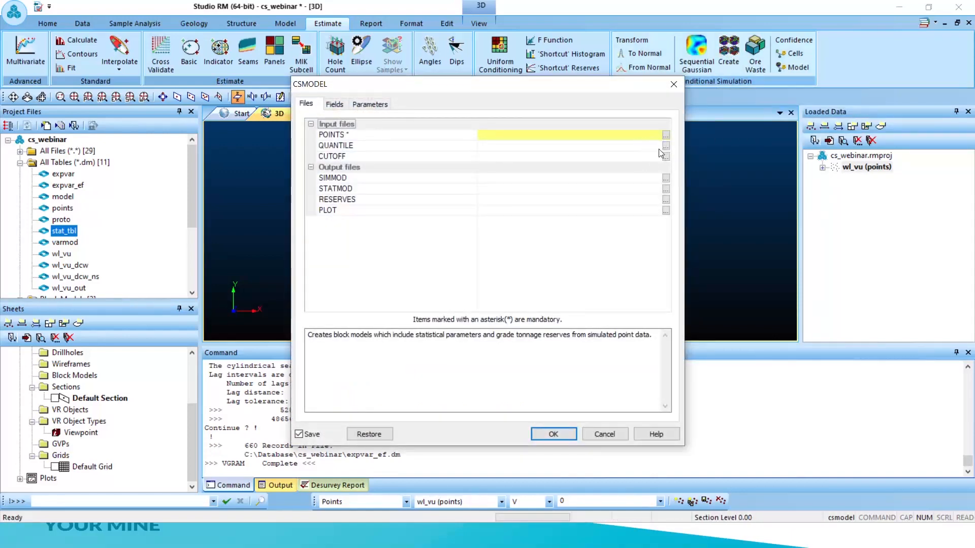
click(666, 135)
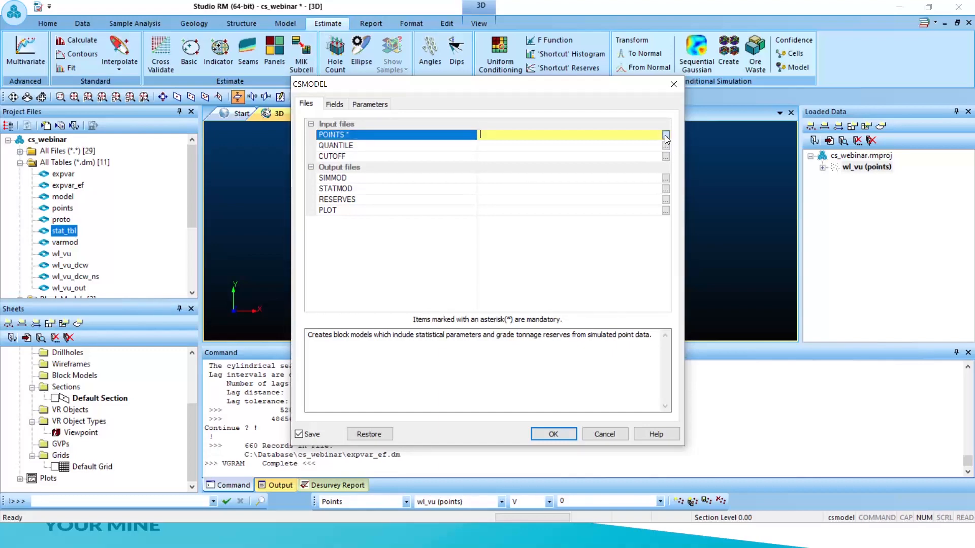
click(321, 151)
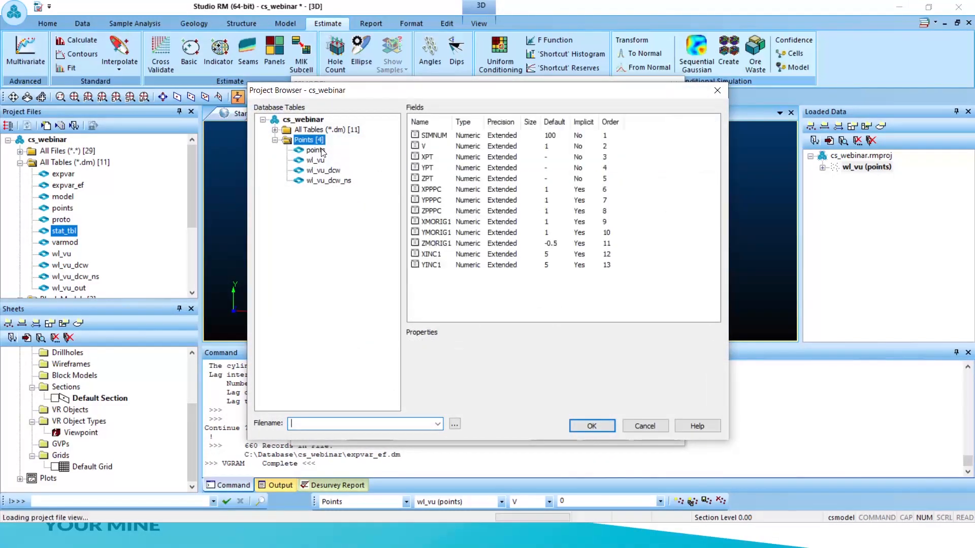
click(596, 426)
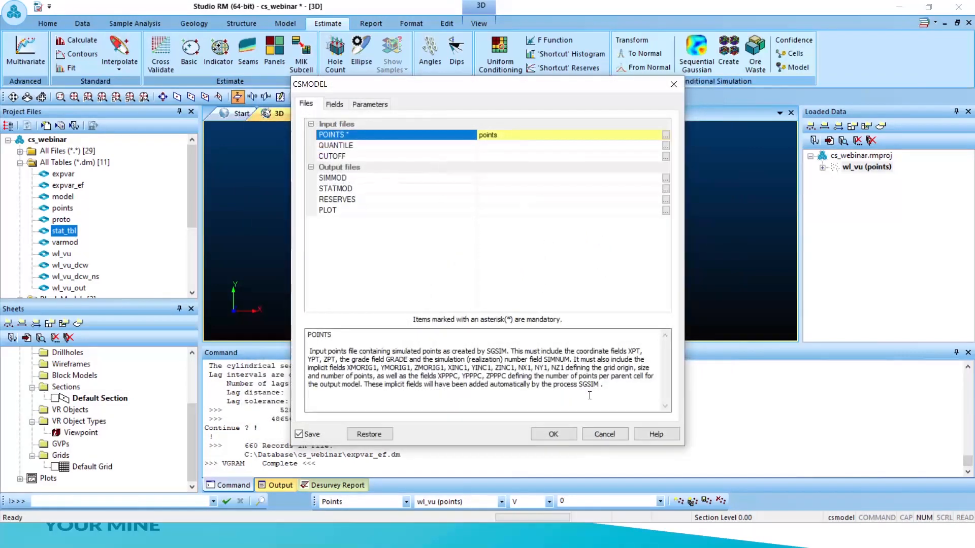
Name the CSMODEL output files simmod for SIMMOD and statmod for STATMOD
click(489, 177)
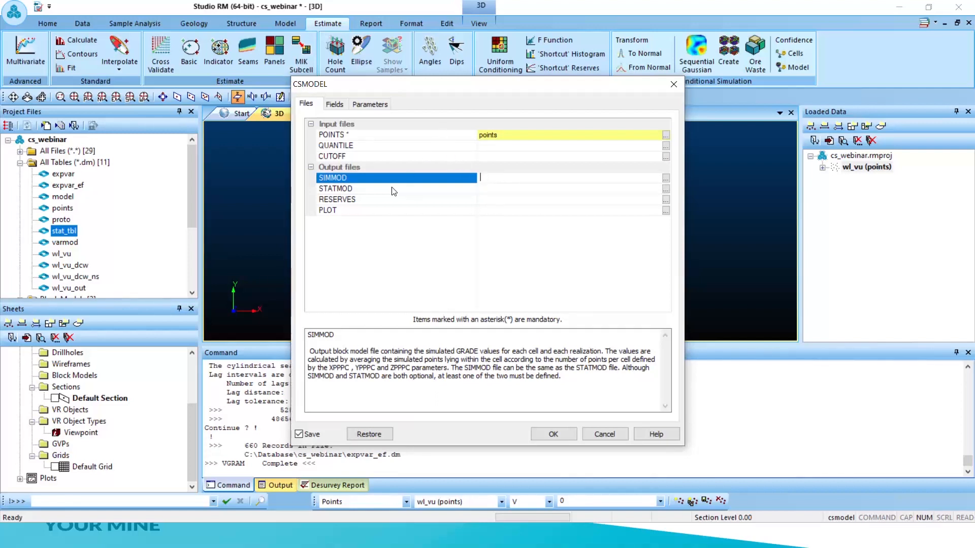
text(simmod)
click(483, 189)
text(s)
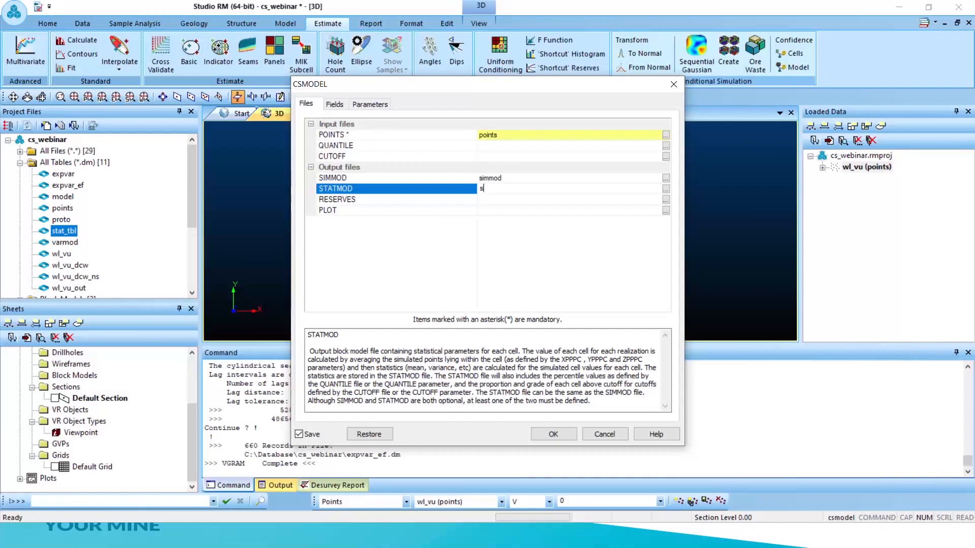
text(tatmod)
click(427, 247)
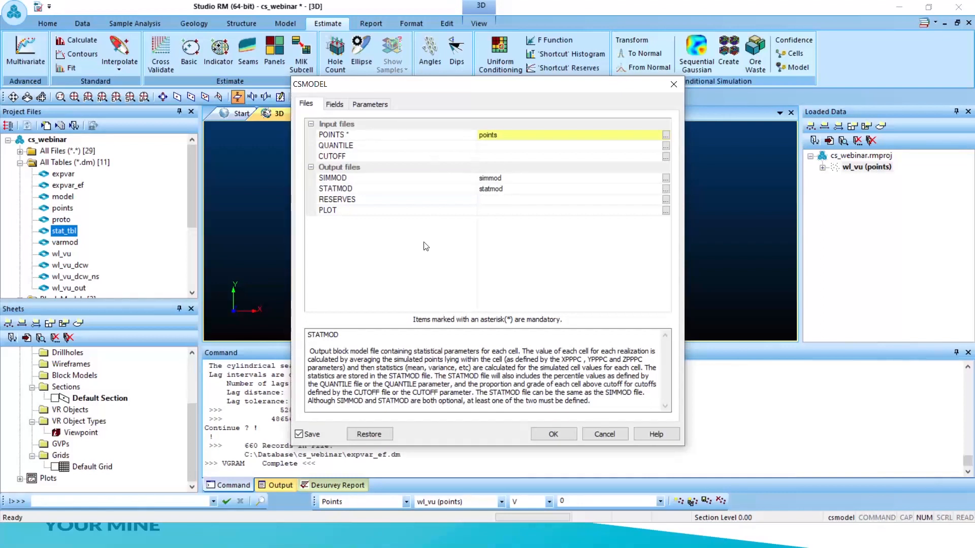
Assign V as the GRADE field for CSMODEL
click(335, 104)
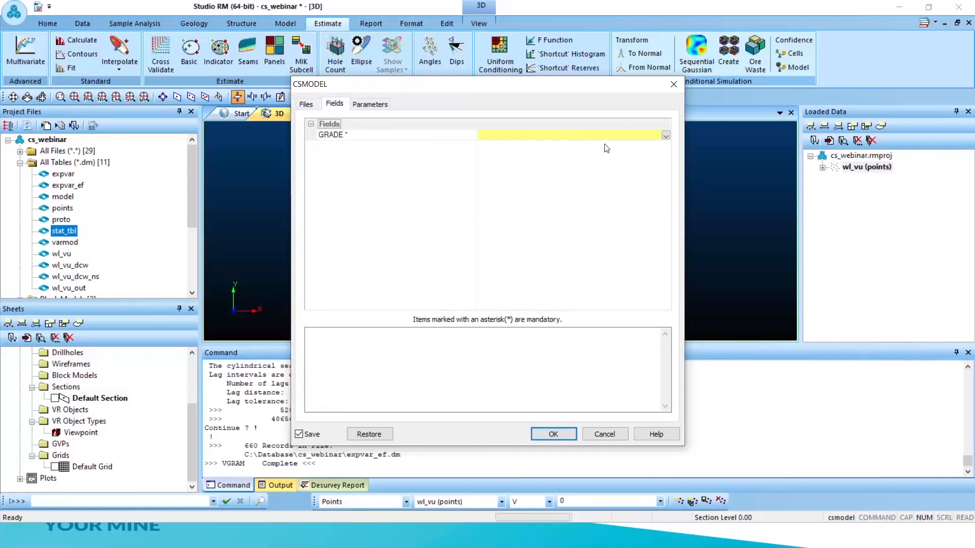
click(665, 135)
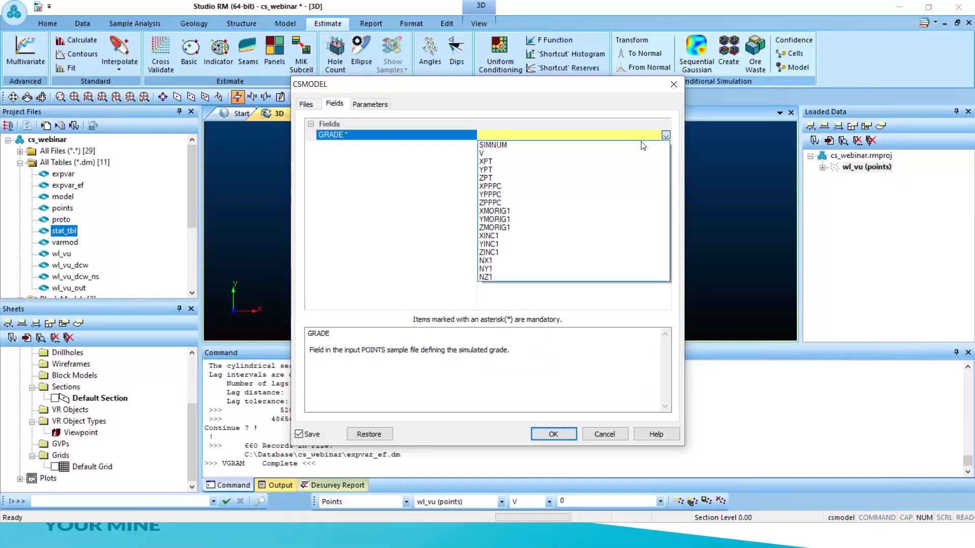
click(482, 153)
Set the CSMODEL parameters XPPPC, YPPPC and ZPPPC to 1 point per parent cell
click(366, 107)
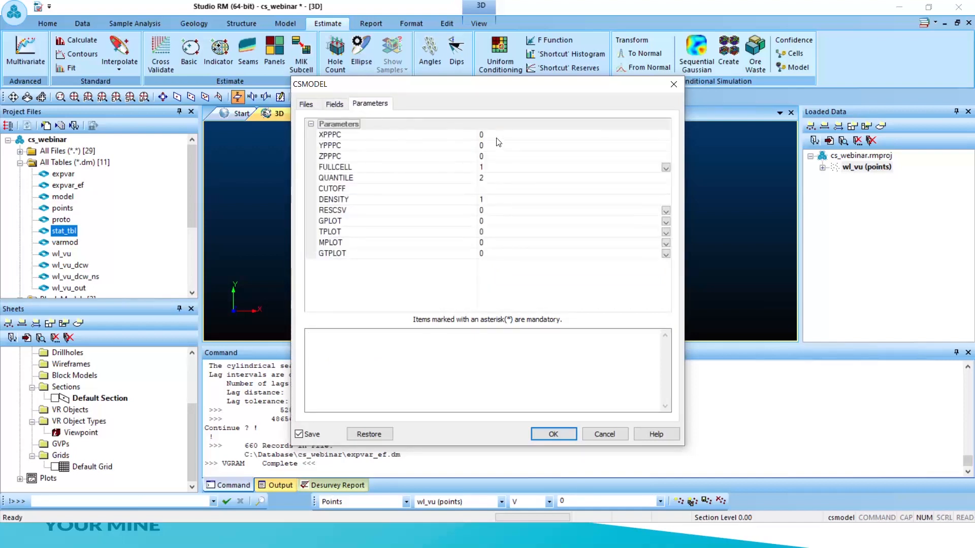
click(463, 135)
click(353, 145)
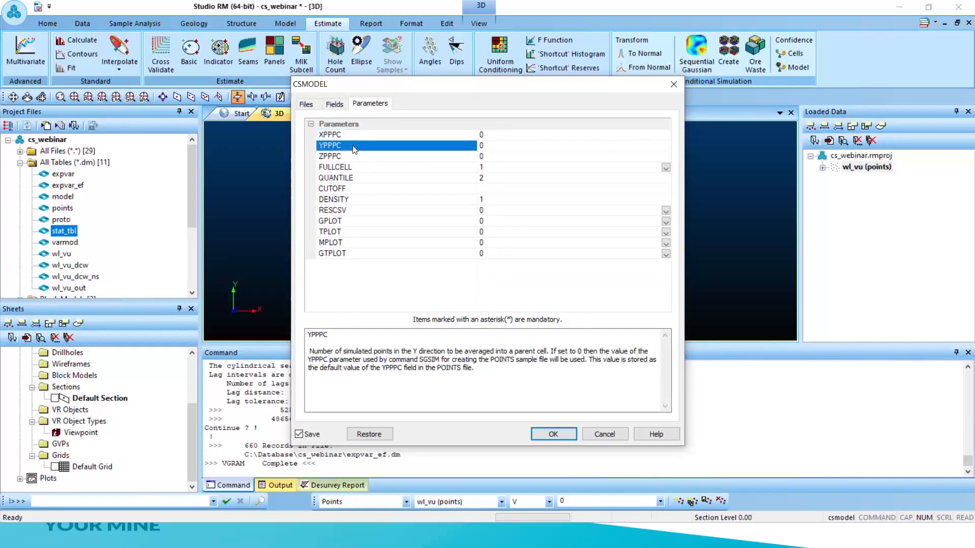
click(352, 157)
drag(486, 137, 480, 156)
text(11)
text(1)
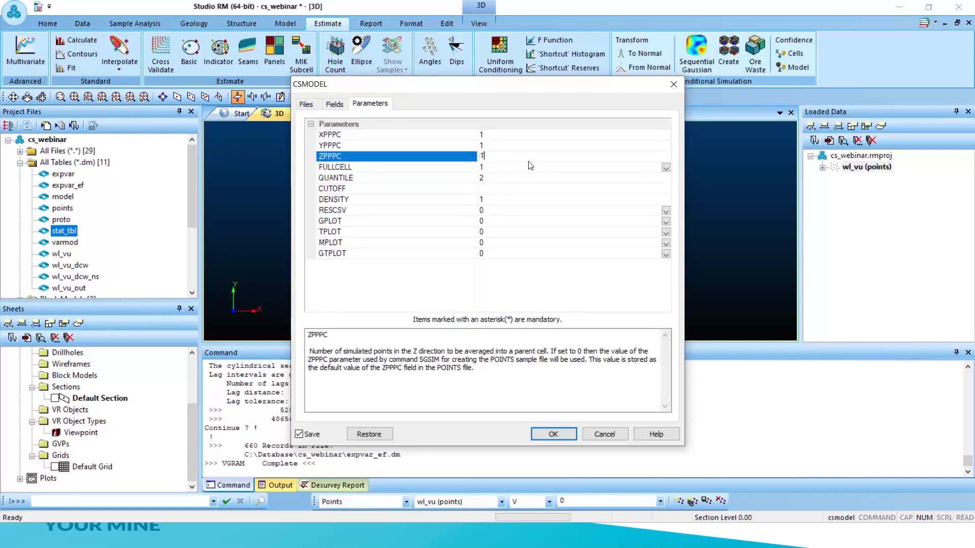
click(530, 166)
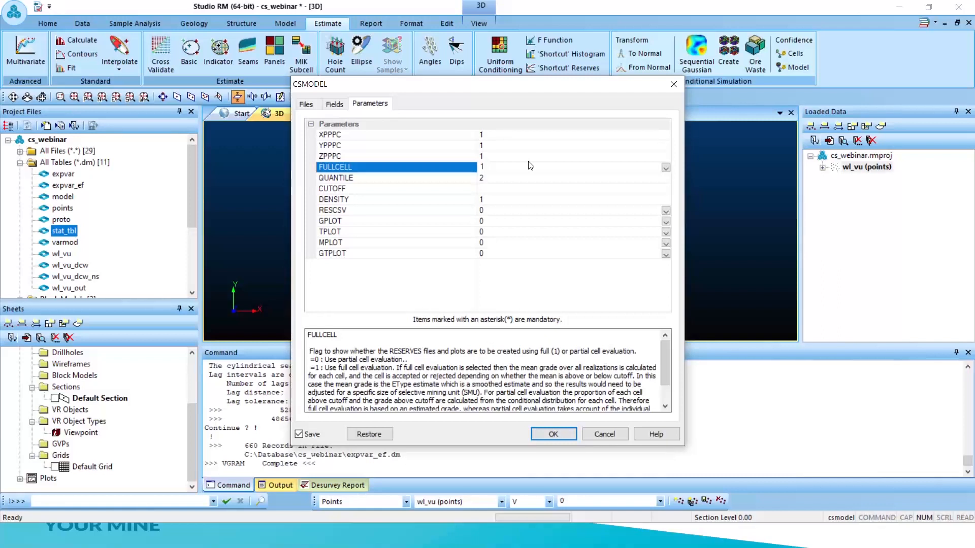
Set XPPPC and YPPPC to 2 points per parent cell
click(488, 134)
click(466, 128)
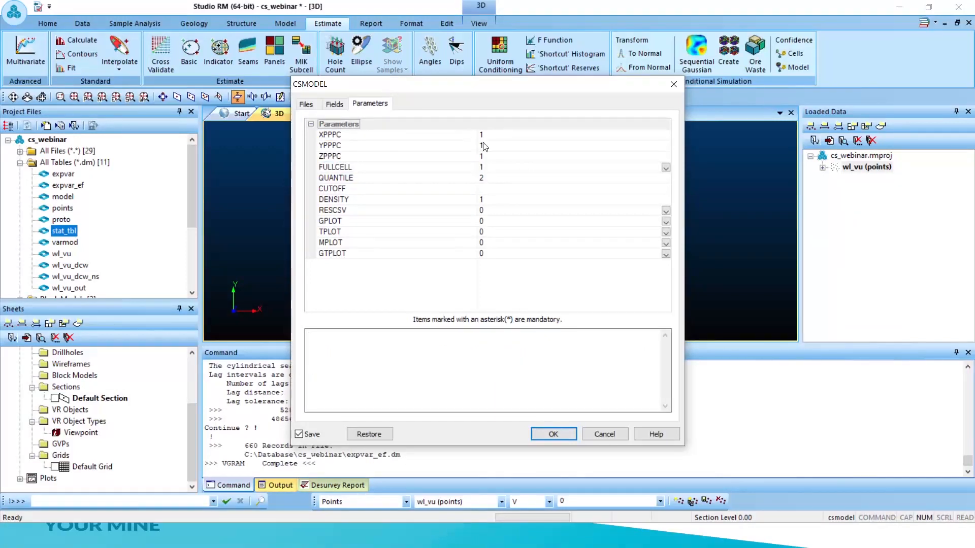
click(488, 135)
text(2)
click(494, 147)
text(2)
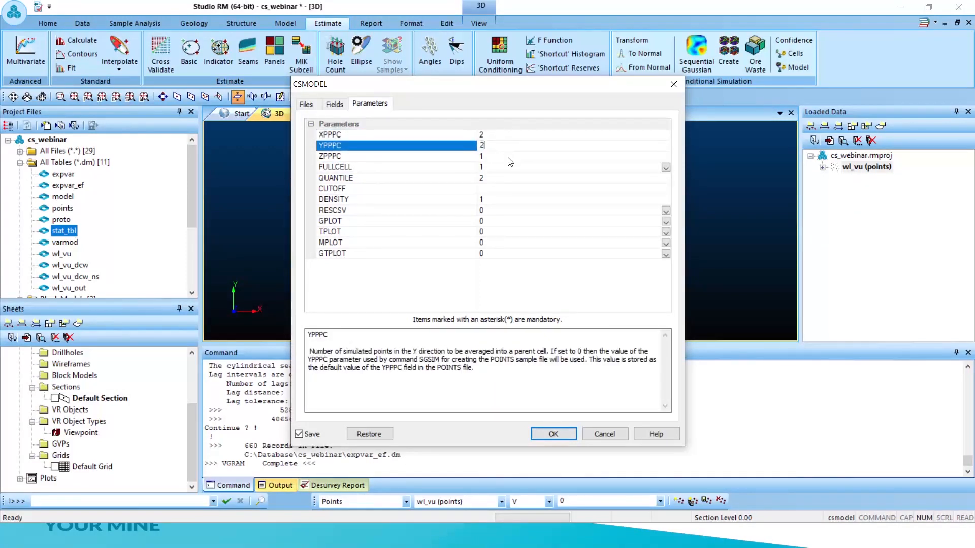
click(506, 177)
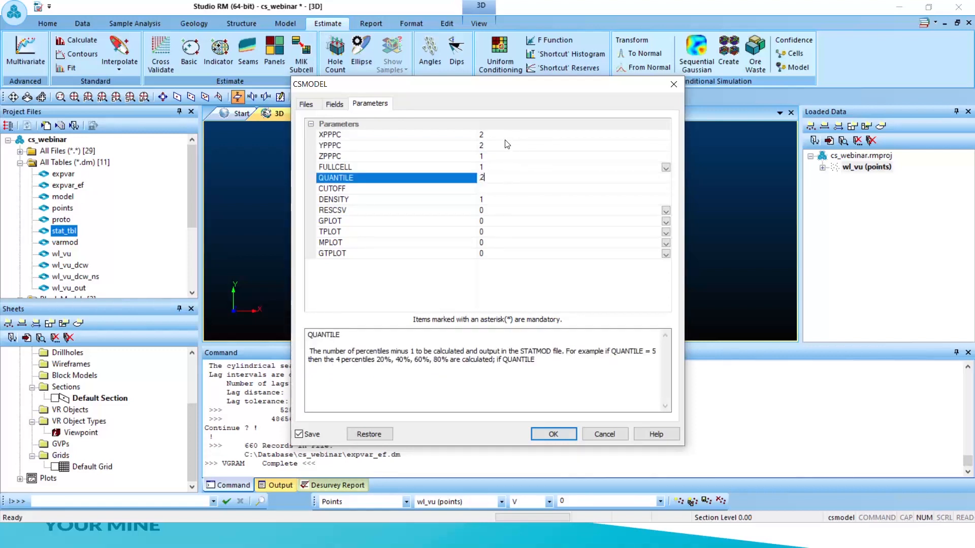
Return both XPPPC and YPPPC to 1 point per parent cell
click(486, 135)
key(BackSpace)
text(1)
click(490, 148)
key(BackSpace)
text(1)
click(526, 178)
Review the CSMODEL field and file settings and run the process to create the simmod and statmod block models
click(335, 104)
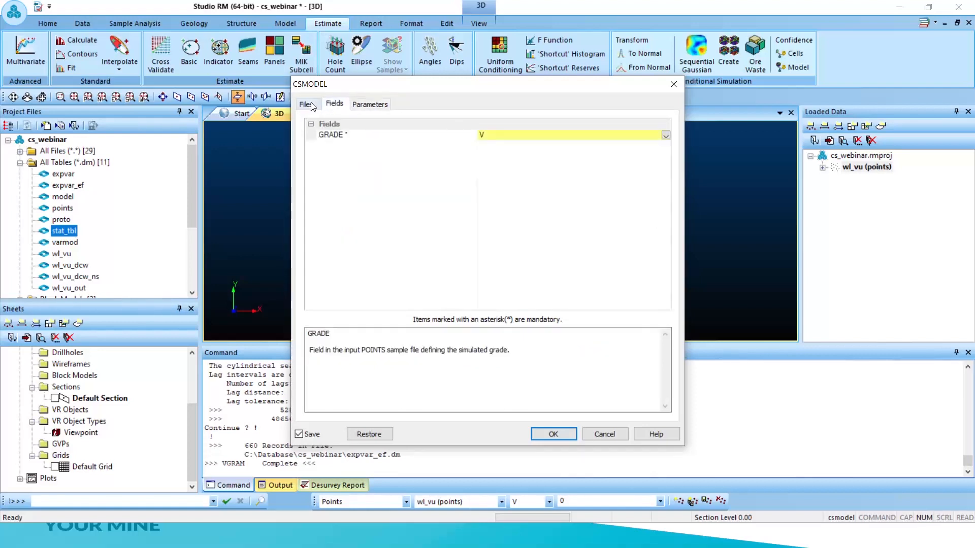
click(307, 104)
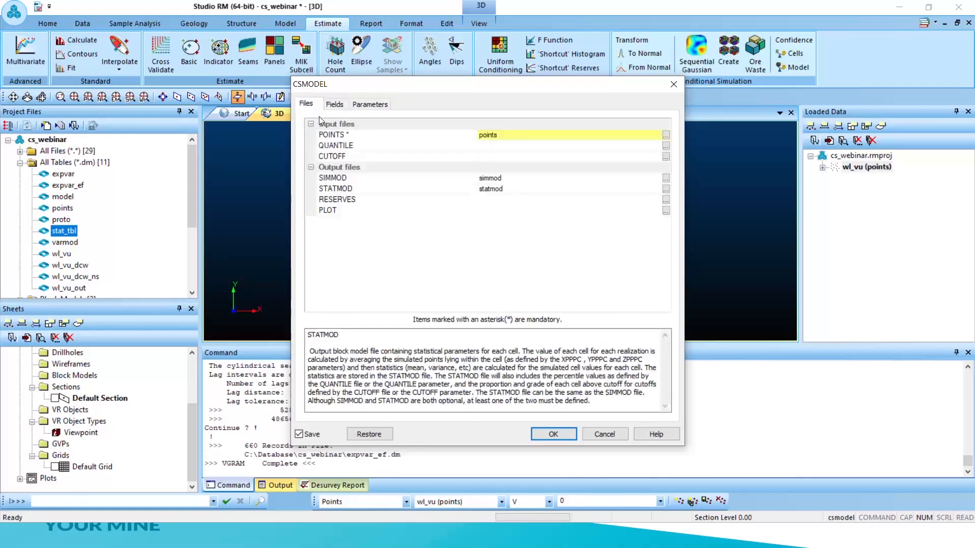
click(552, 436)
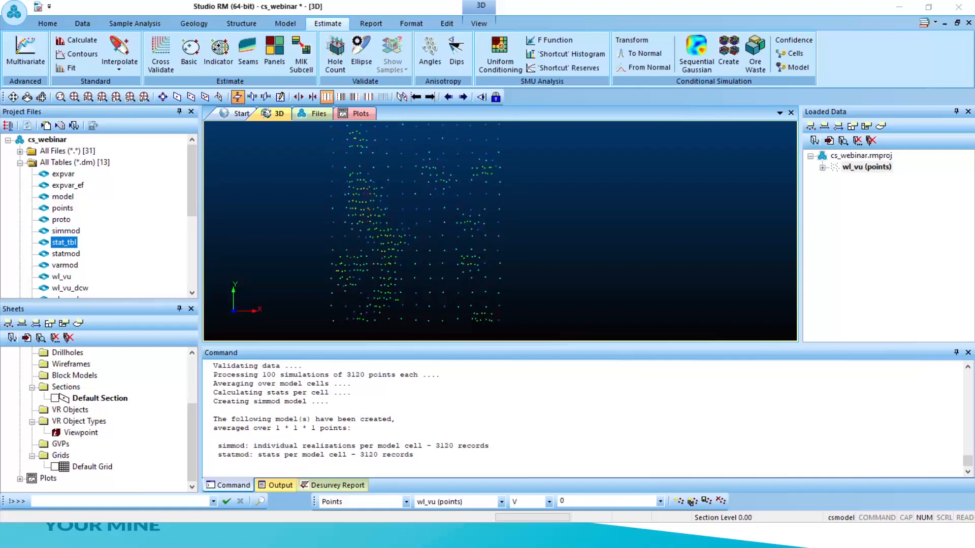
Examine the simmod table's ETYPE, individual simulation and cell size columns, and close the table
double_click(68, 231)
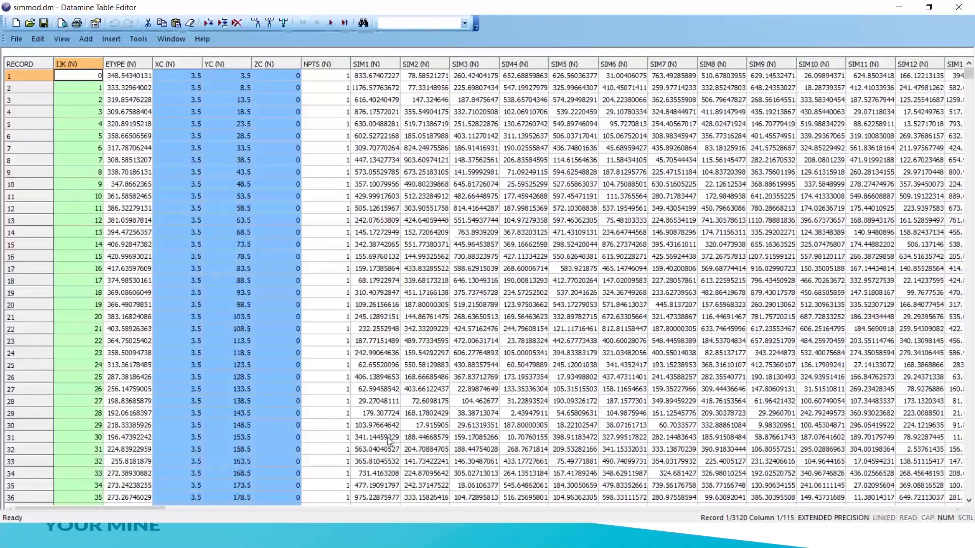
click(131, 64)
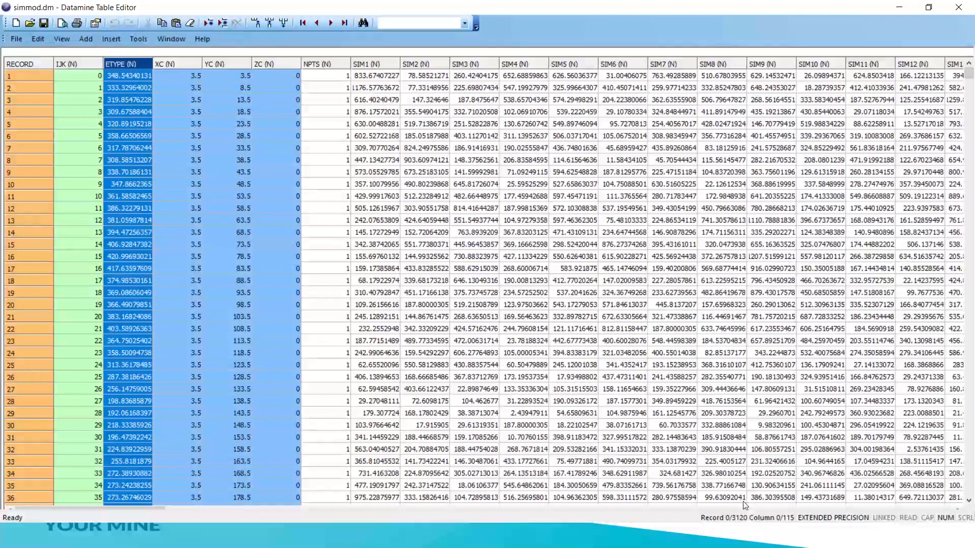
drag(151, 508, 921, 495)
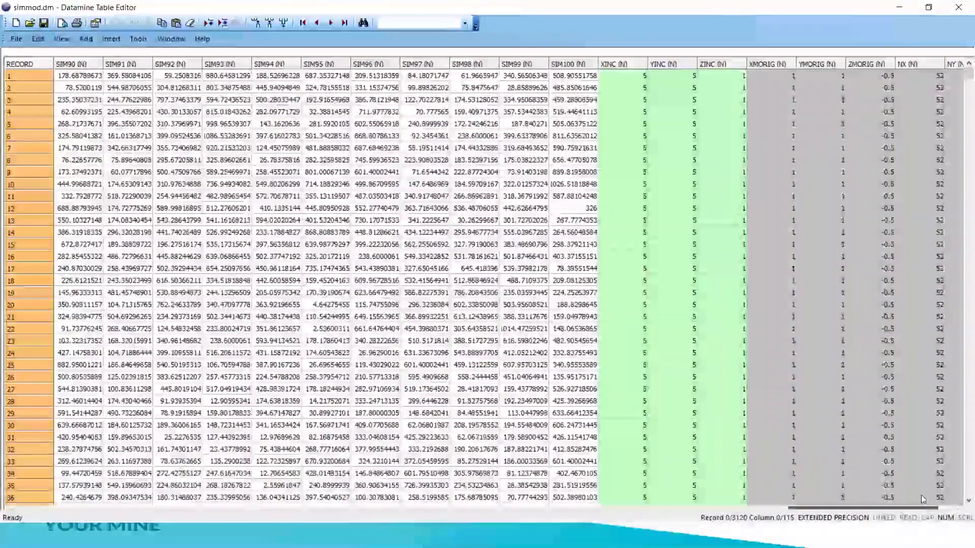
click(673, 65)
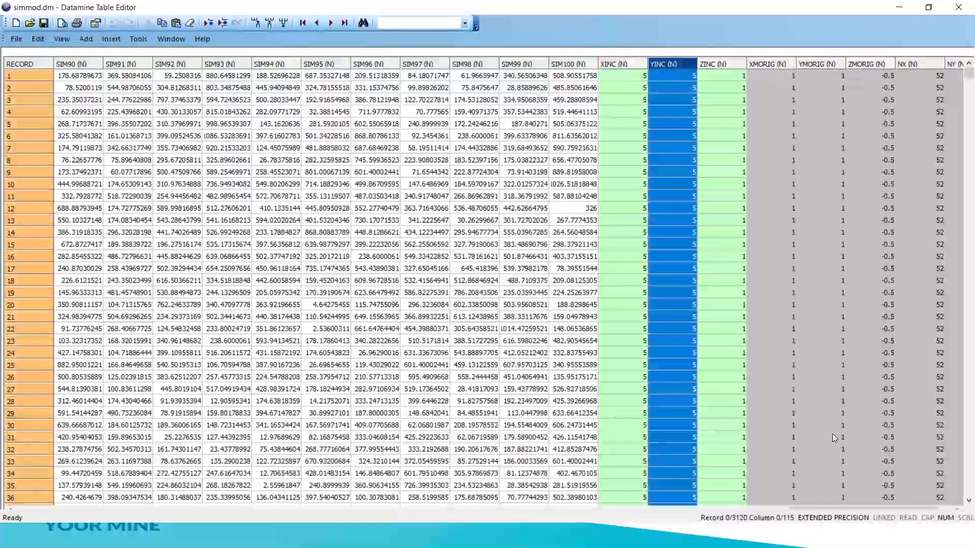
drag(859, 507, 831, 510)
click(959, 7)
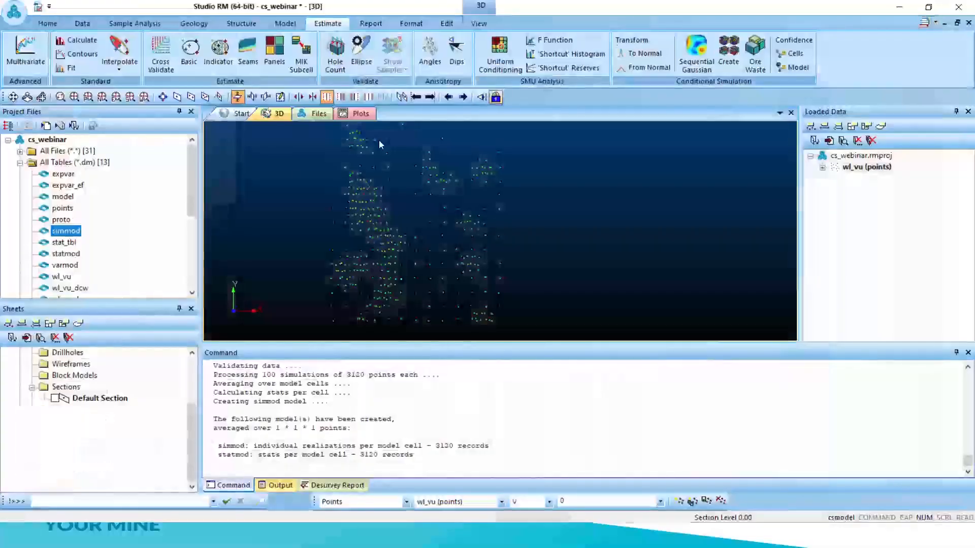
Examine the per-cell statistics columns of the statmod table, from NSAMPLES to COEFFVAR, and close the table
double_click(71, 253)
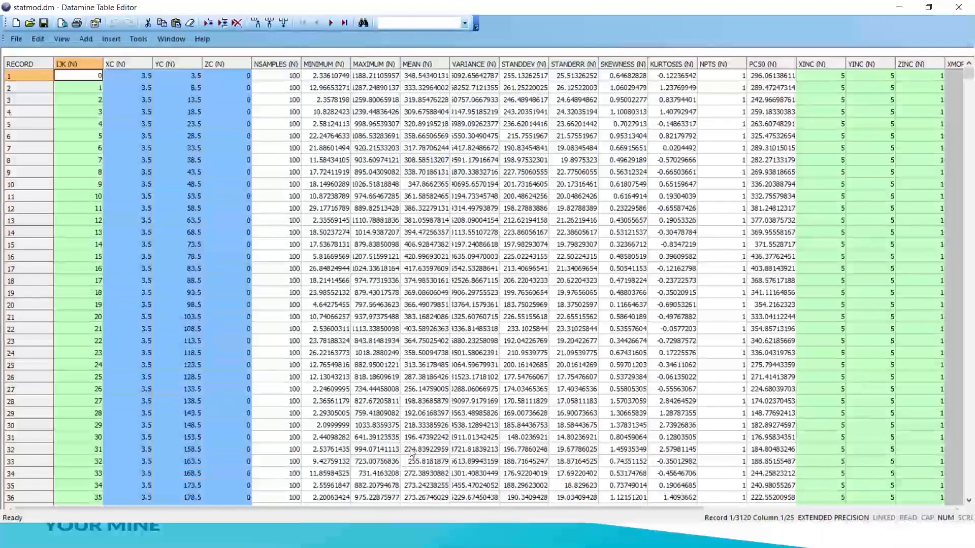
drag(674, 508, 923, 504)
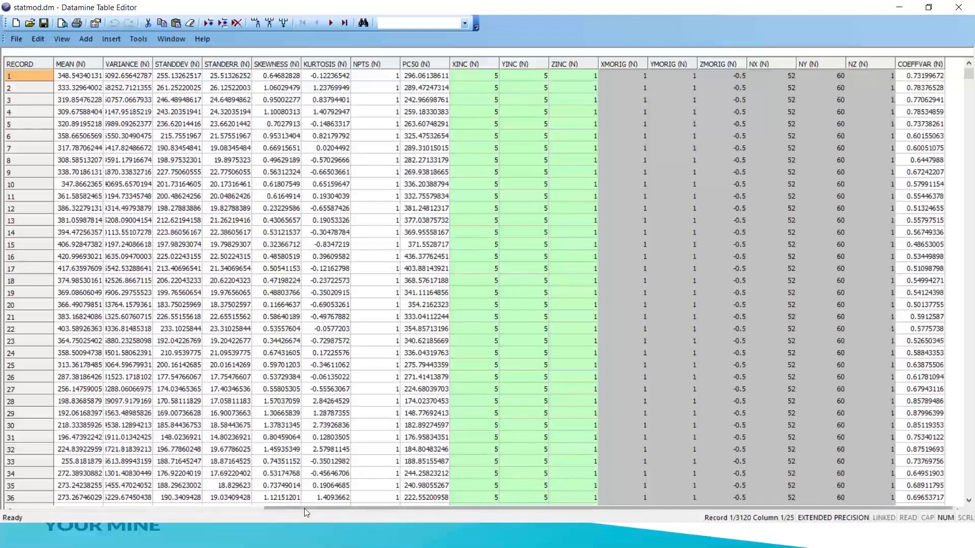
drag(304, 508, 264, 508)
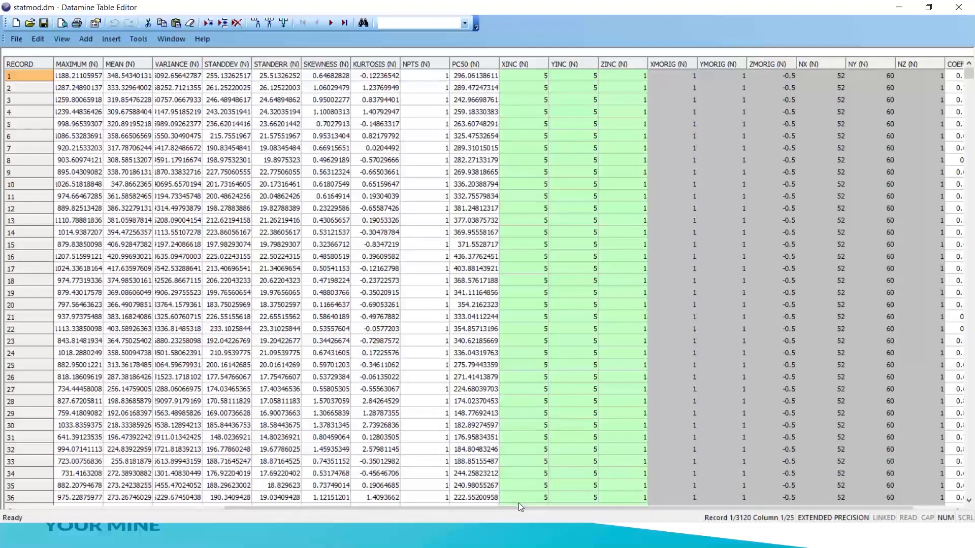
drag(516, 507, 302, 498)
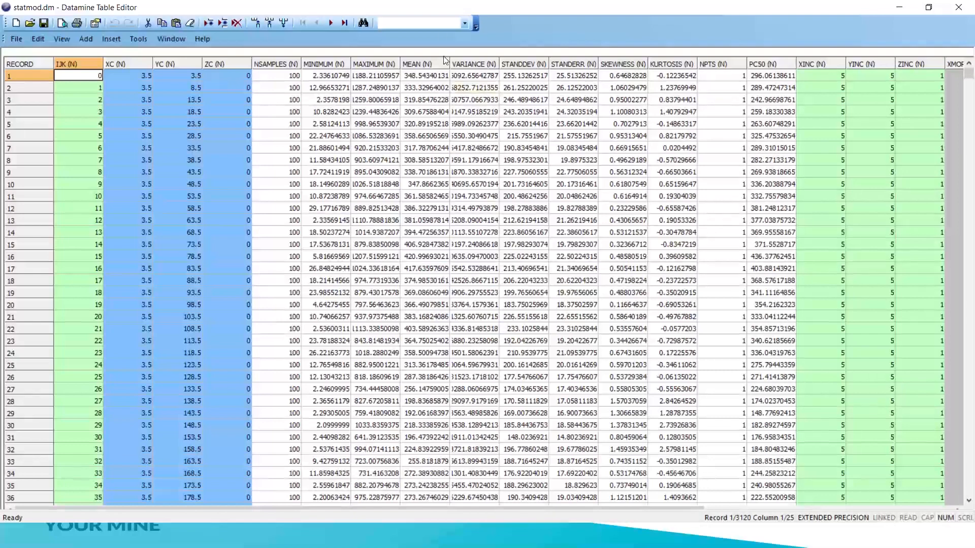
click(959, 7)
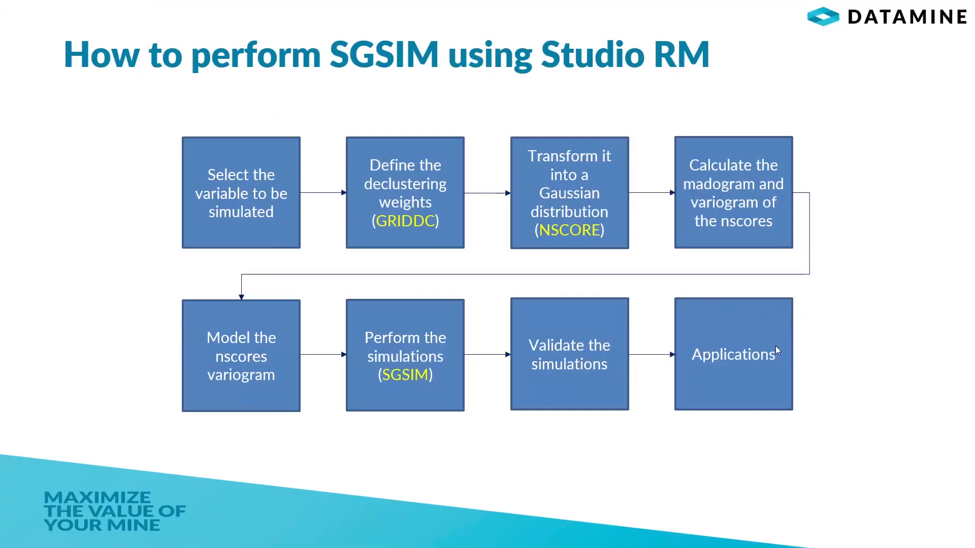